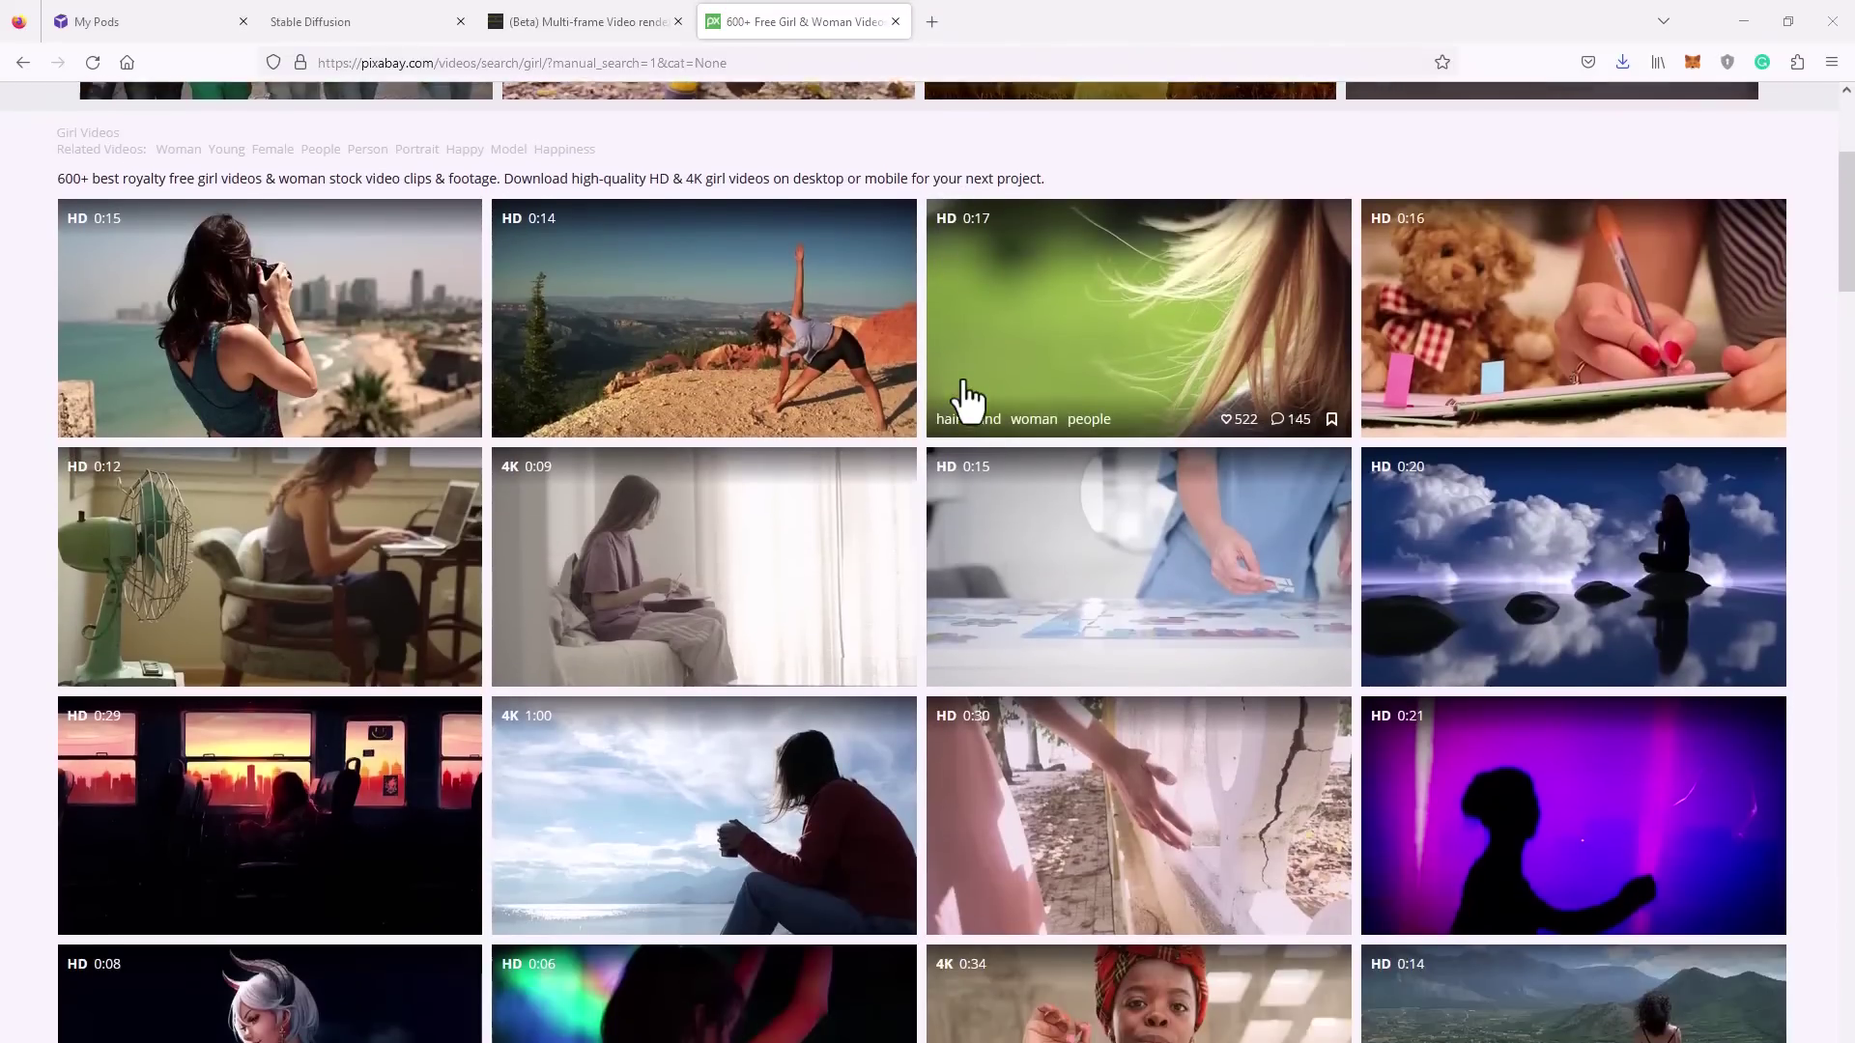
scroll(964, 398, "down", 2)
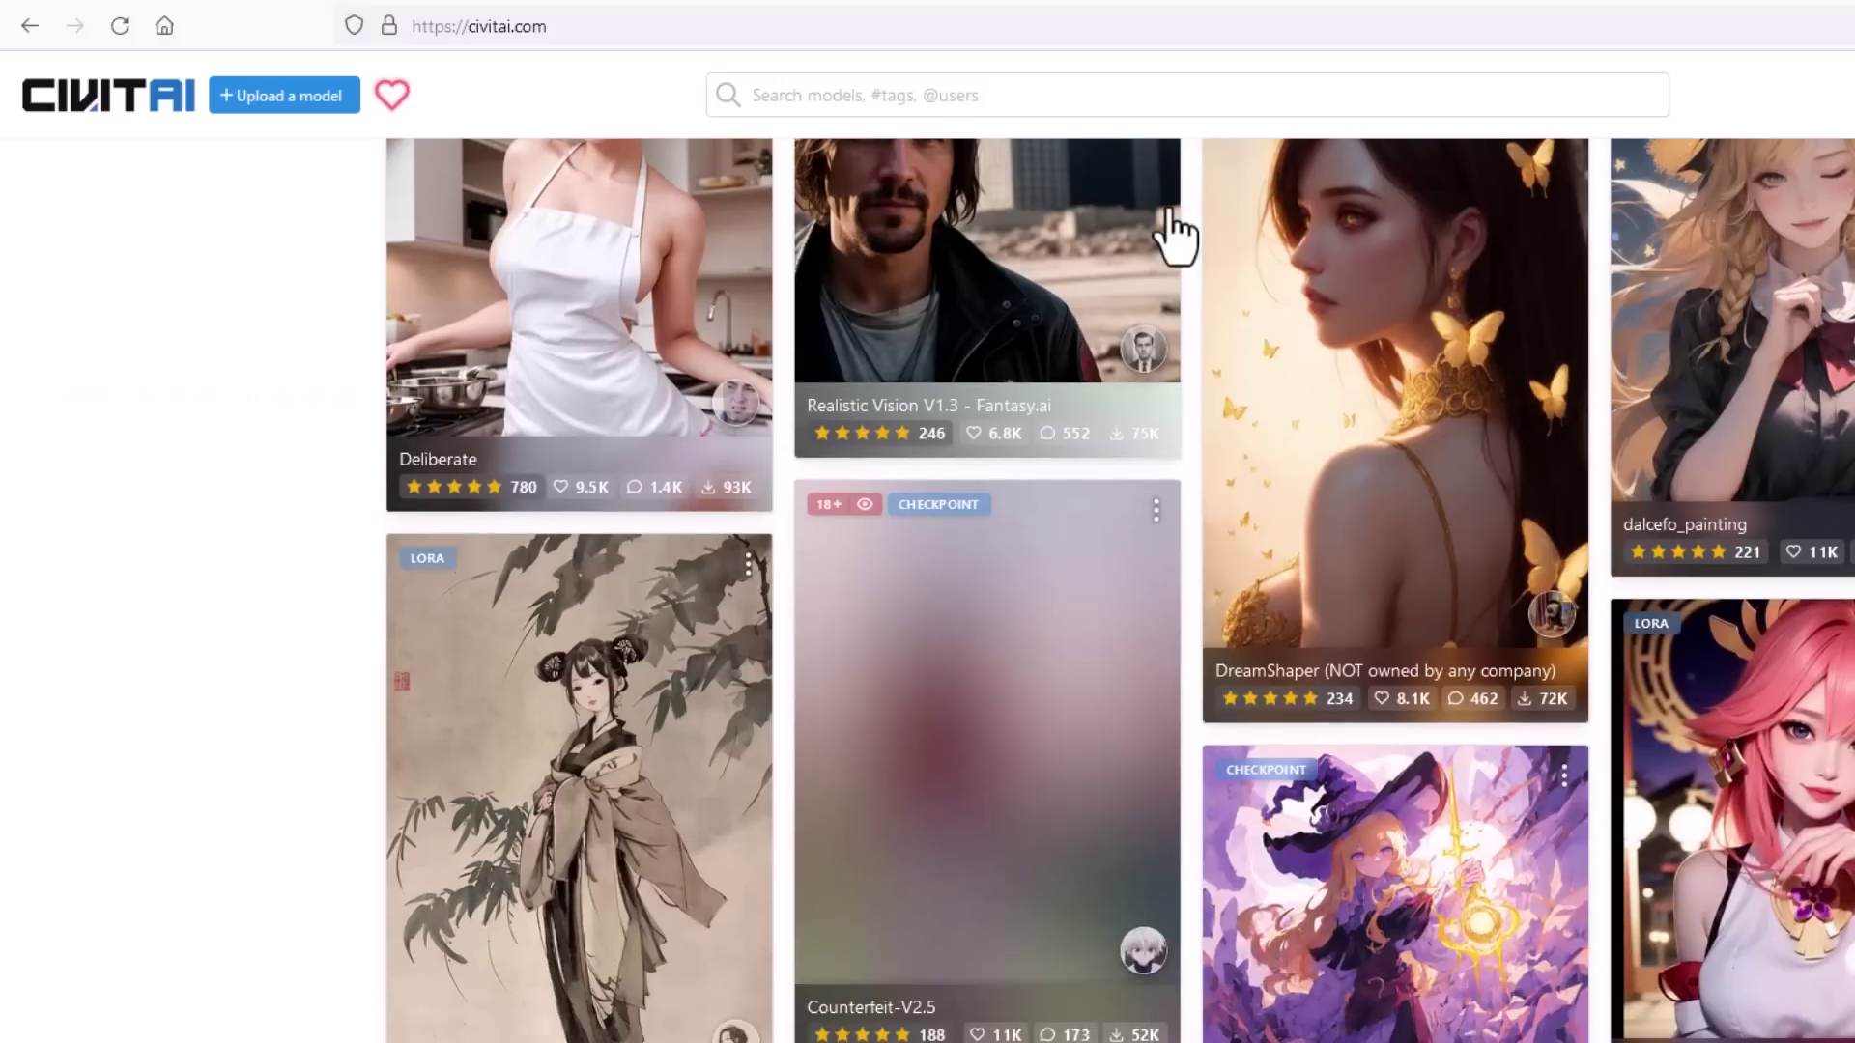
Apply the Cordial eye makeup preset to the bald character's face.
scroll(1169, 214, "down", 10)
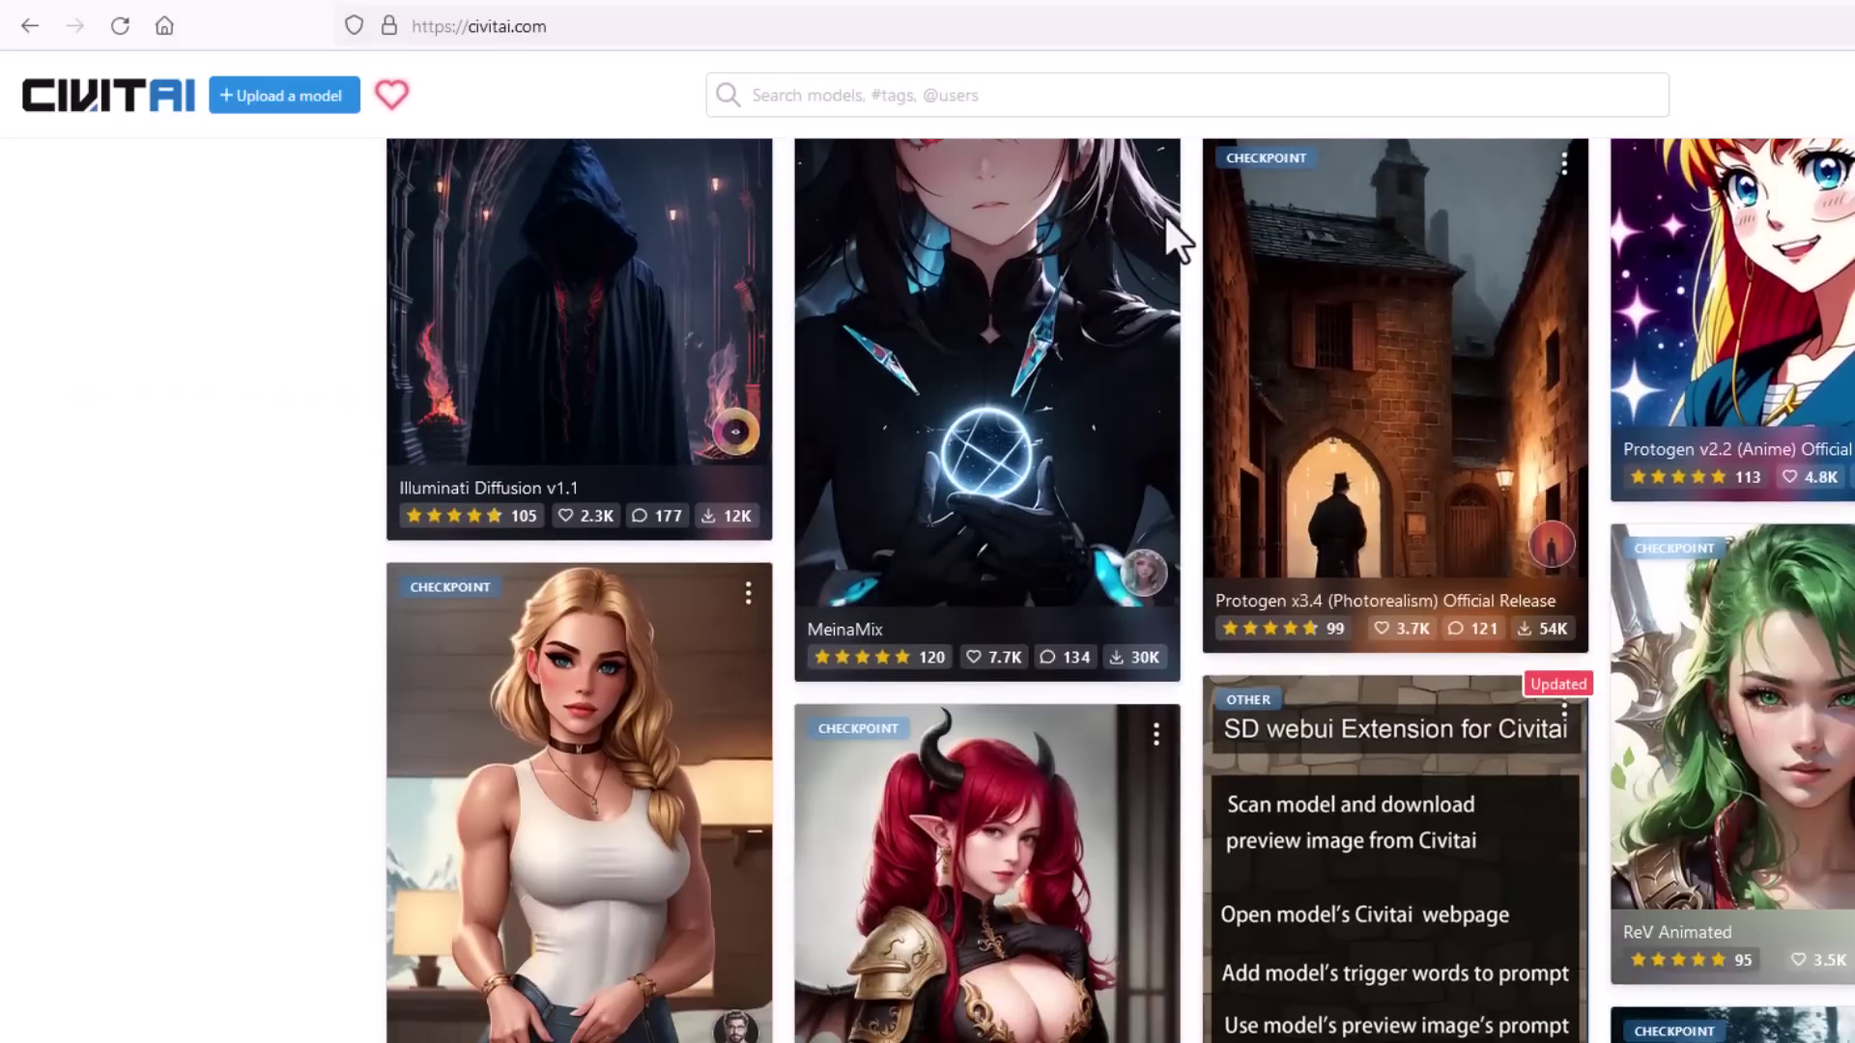
scroll(1165, 216, "down", 10)
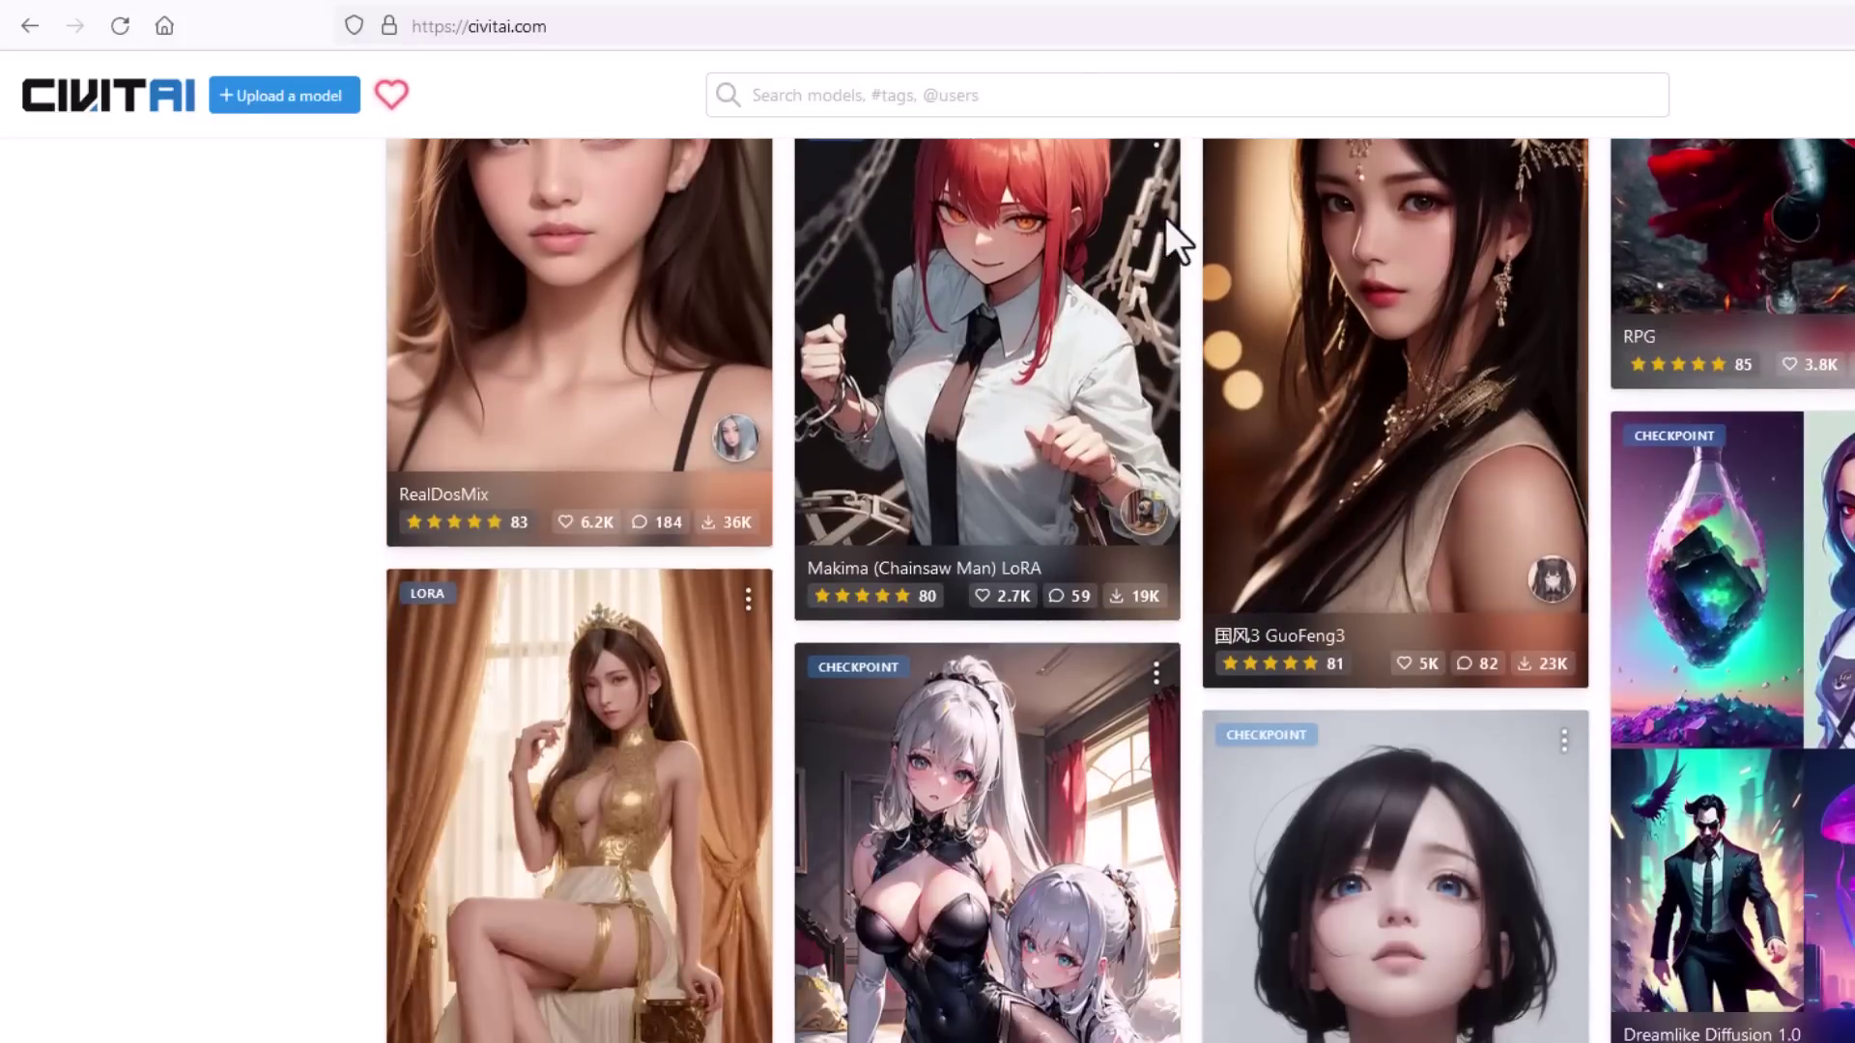
scroll(1165, 218, "down", 10)
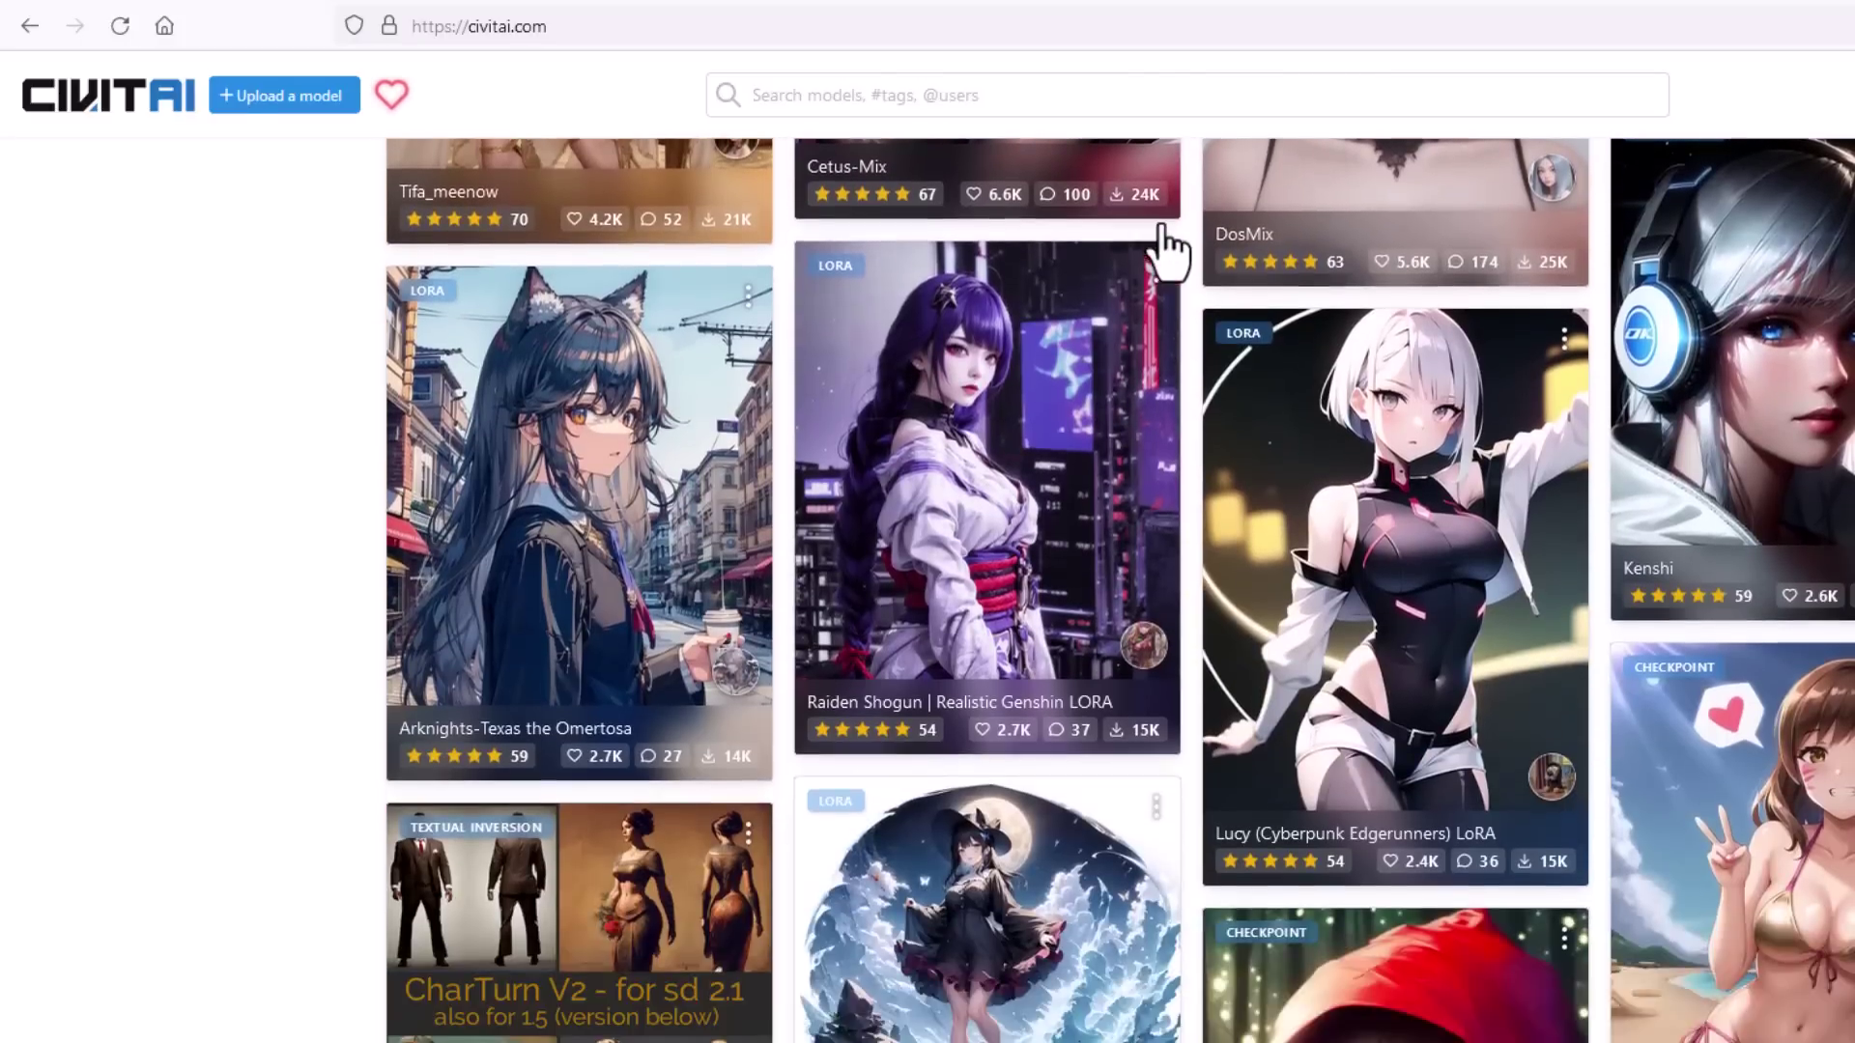
scroll(1166, 218, "down", 10)
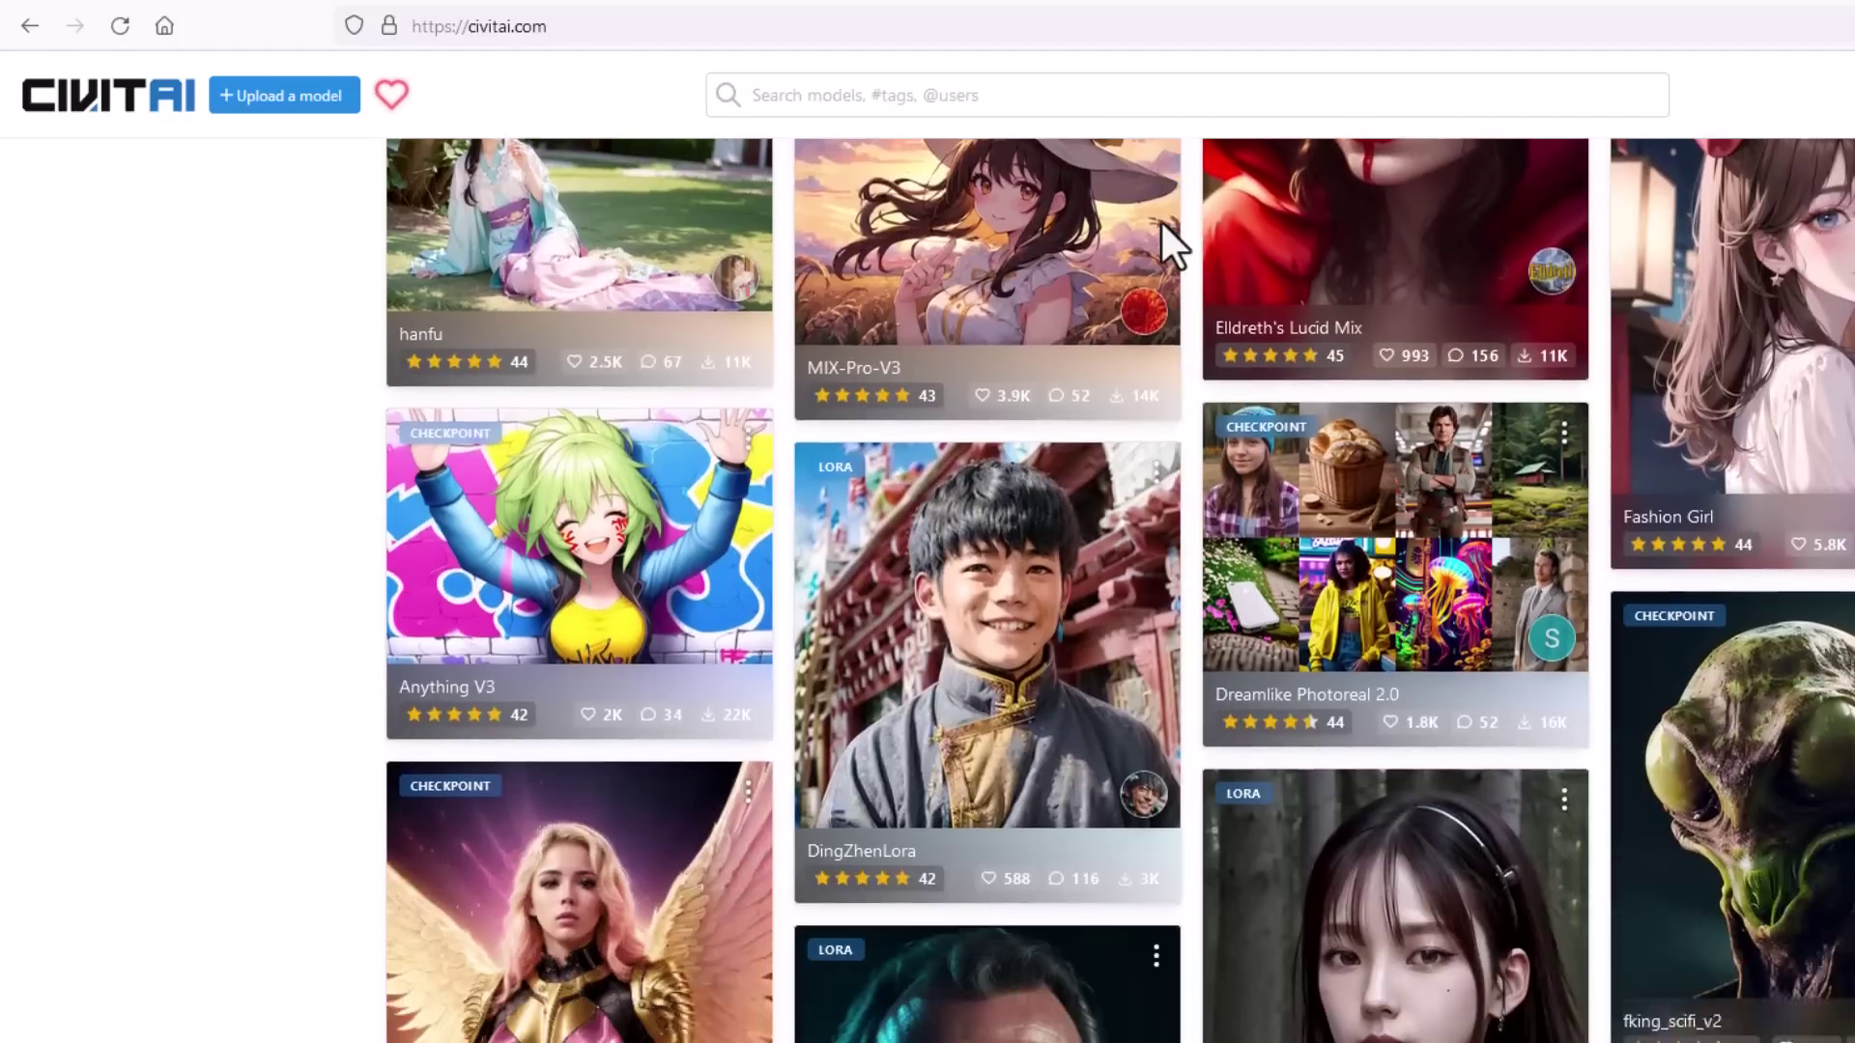
scroll(1161, 218, "down", 5)
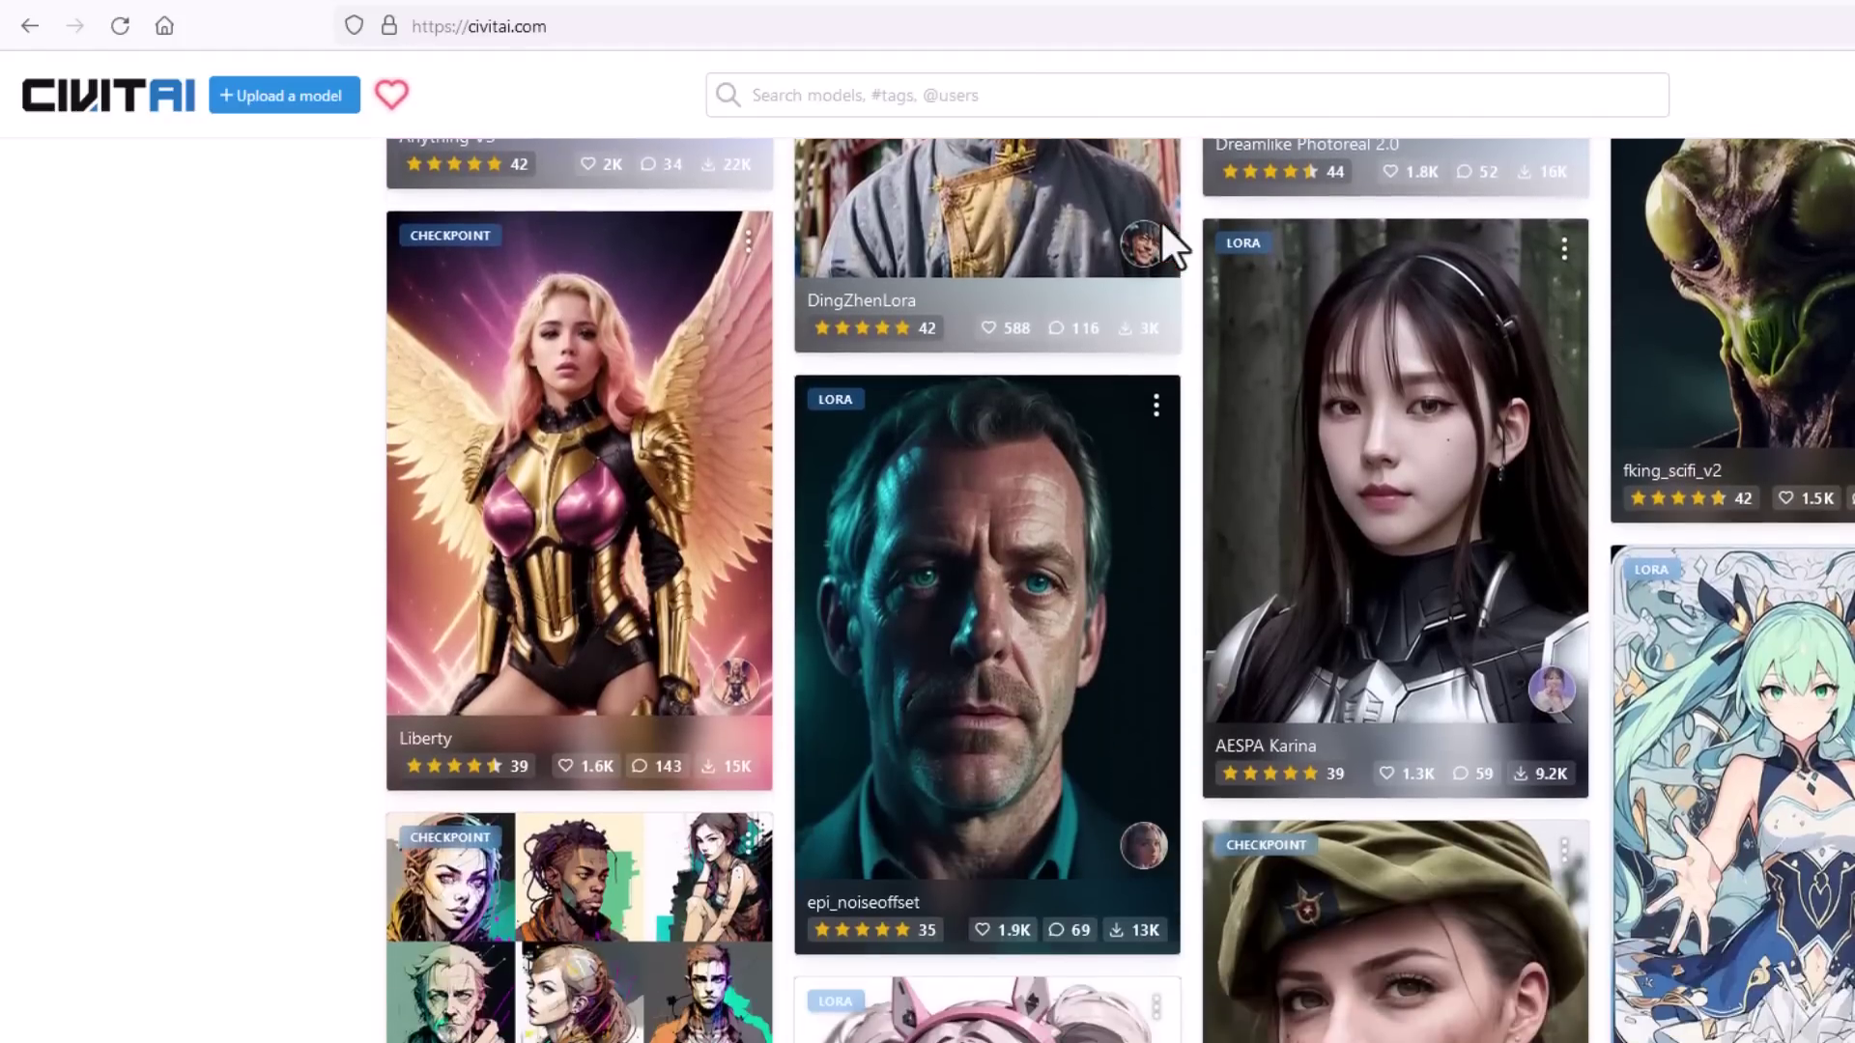
scroll(1161, 222, "down", 8)
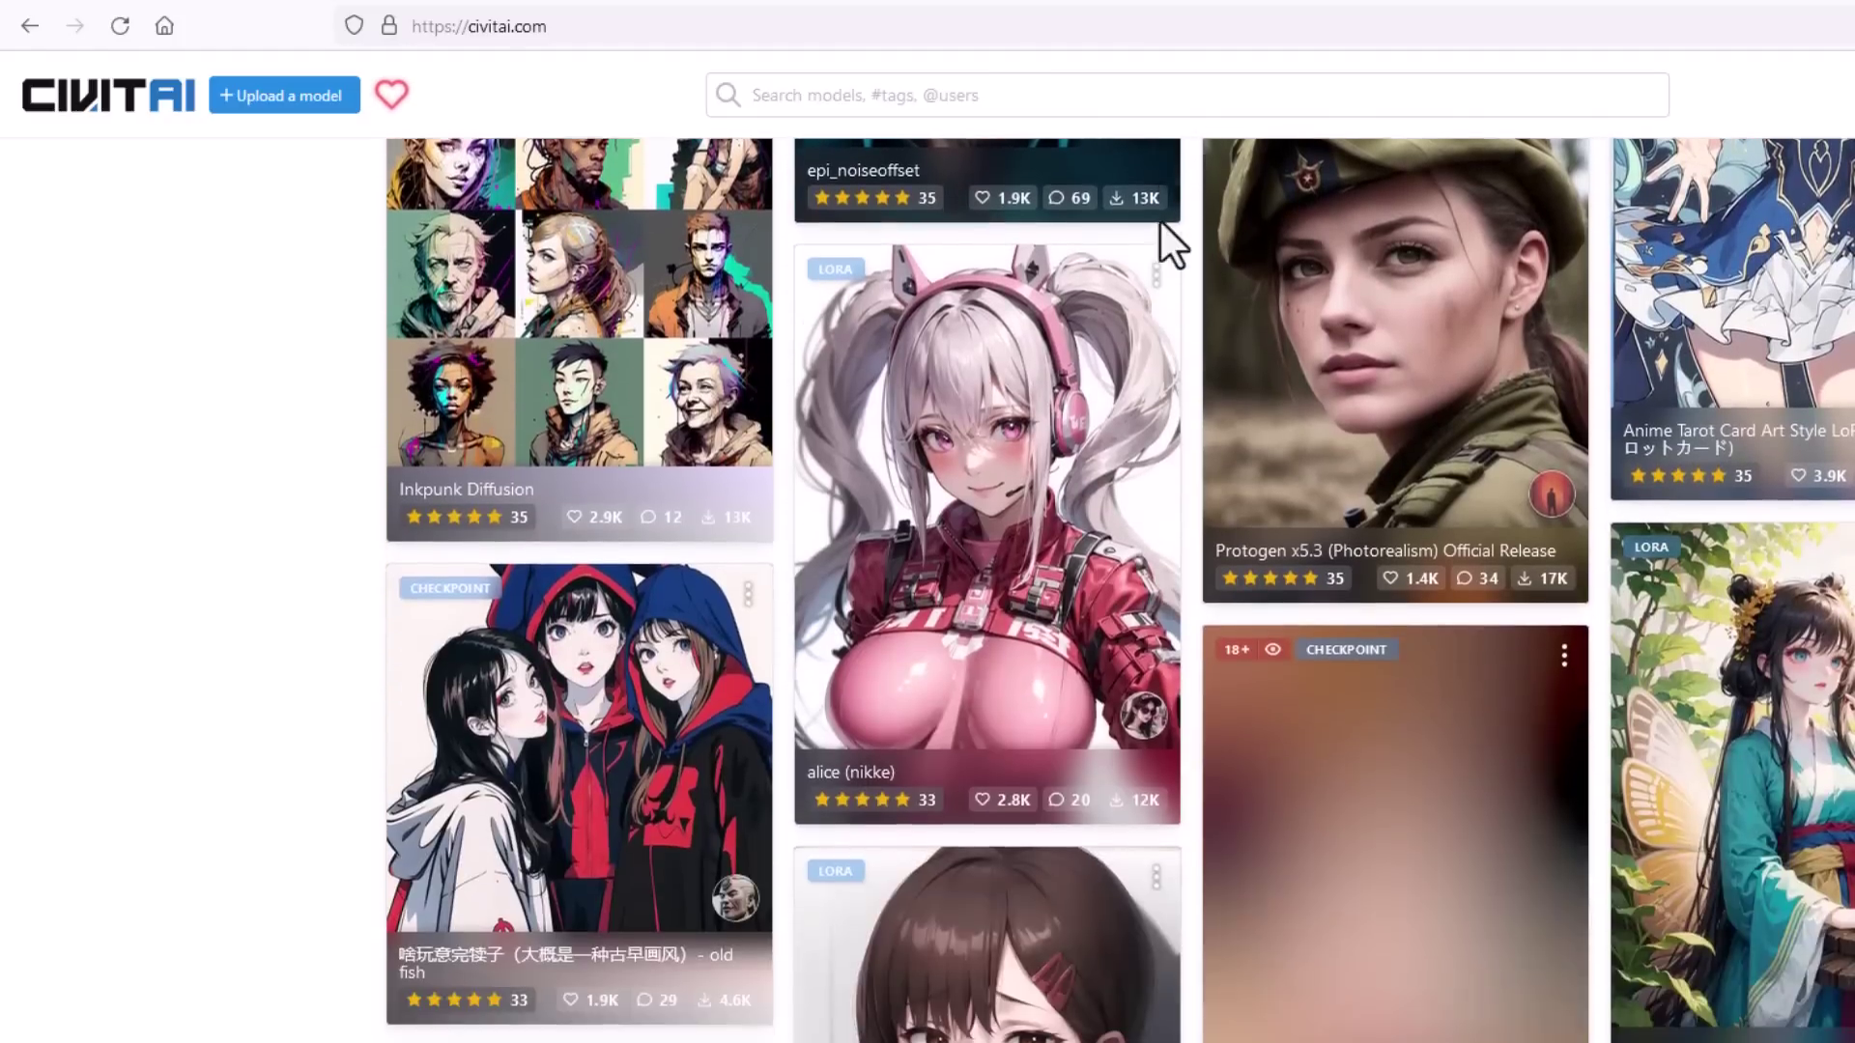
scroll(1162, 222, "down", 3)
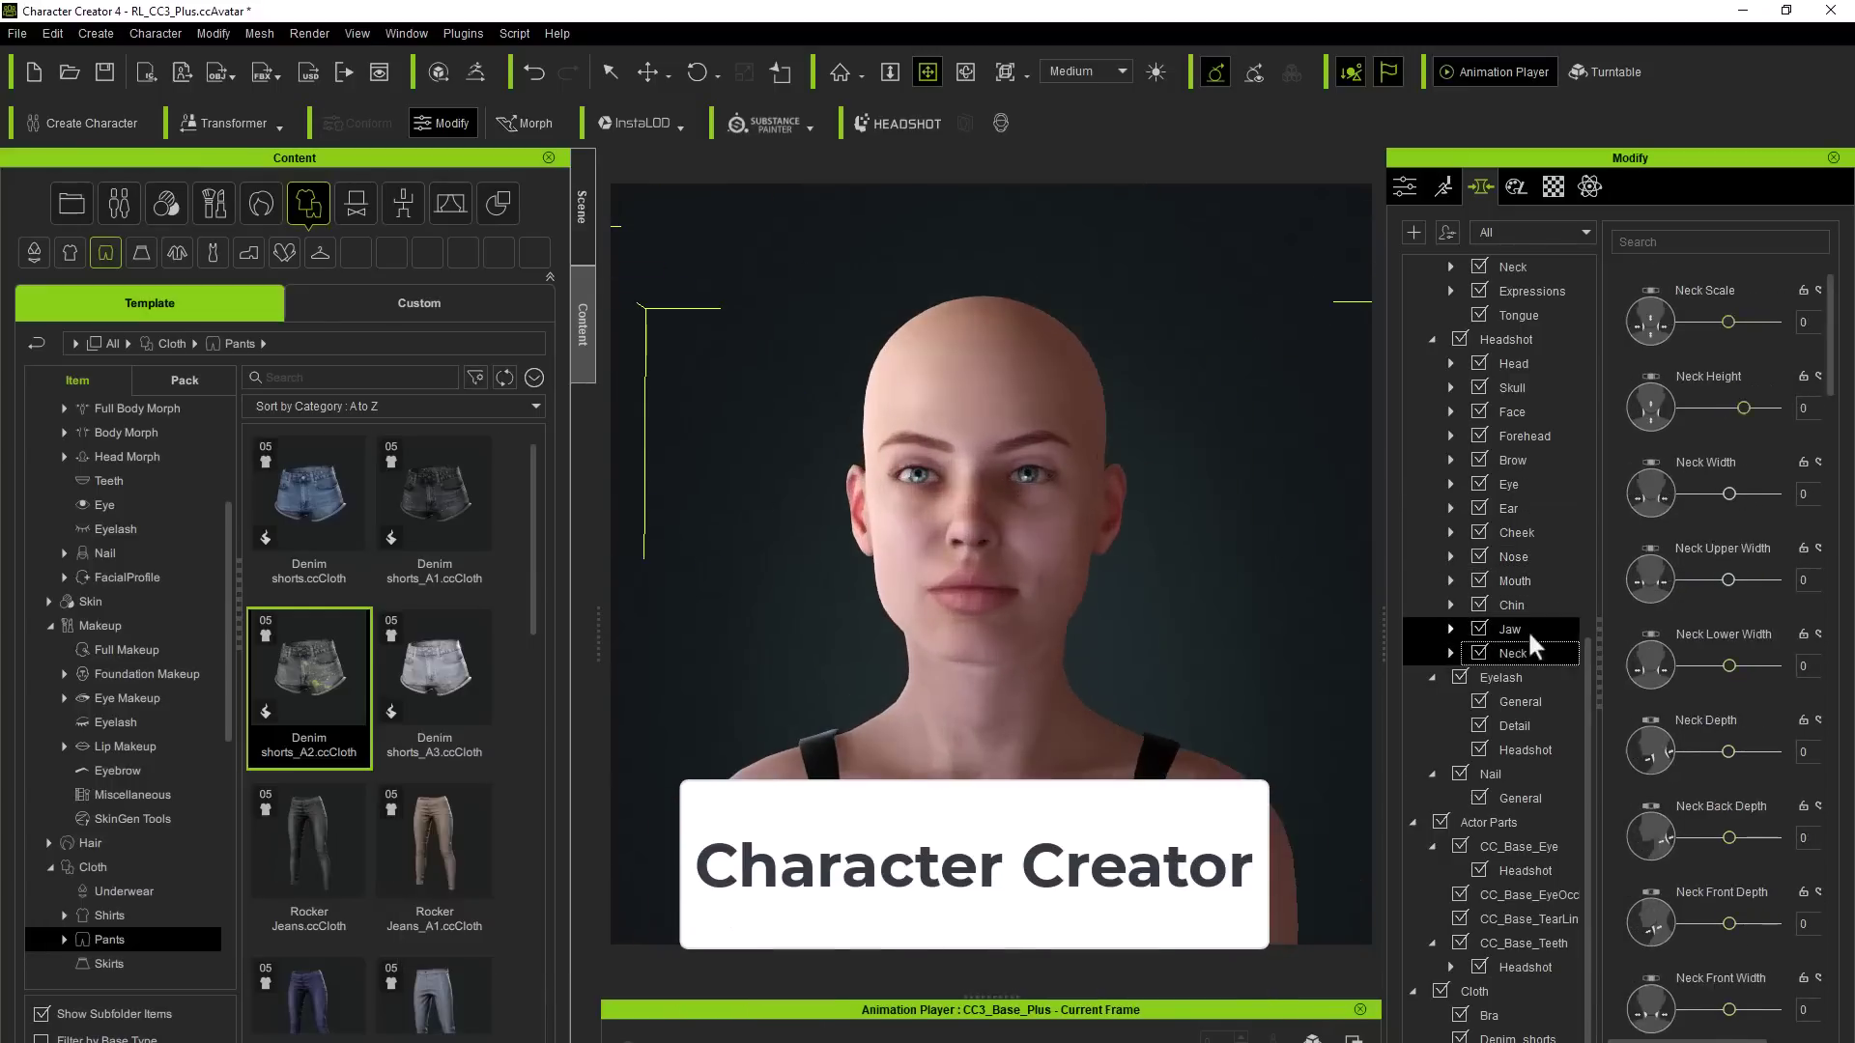
left_click(1513, 388)
left_click(215, 203)
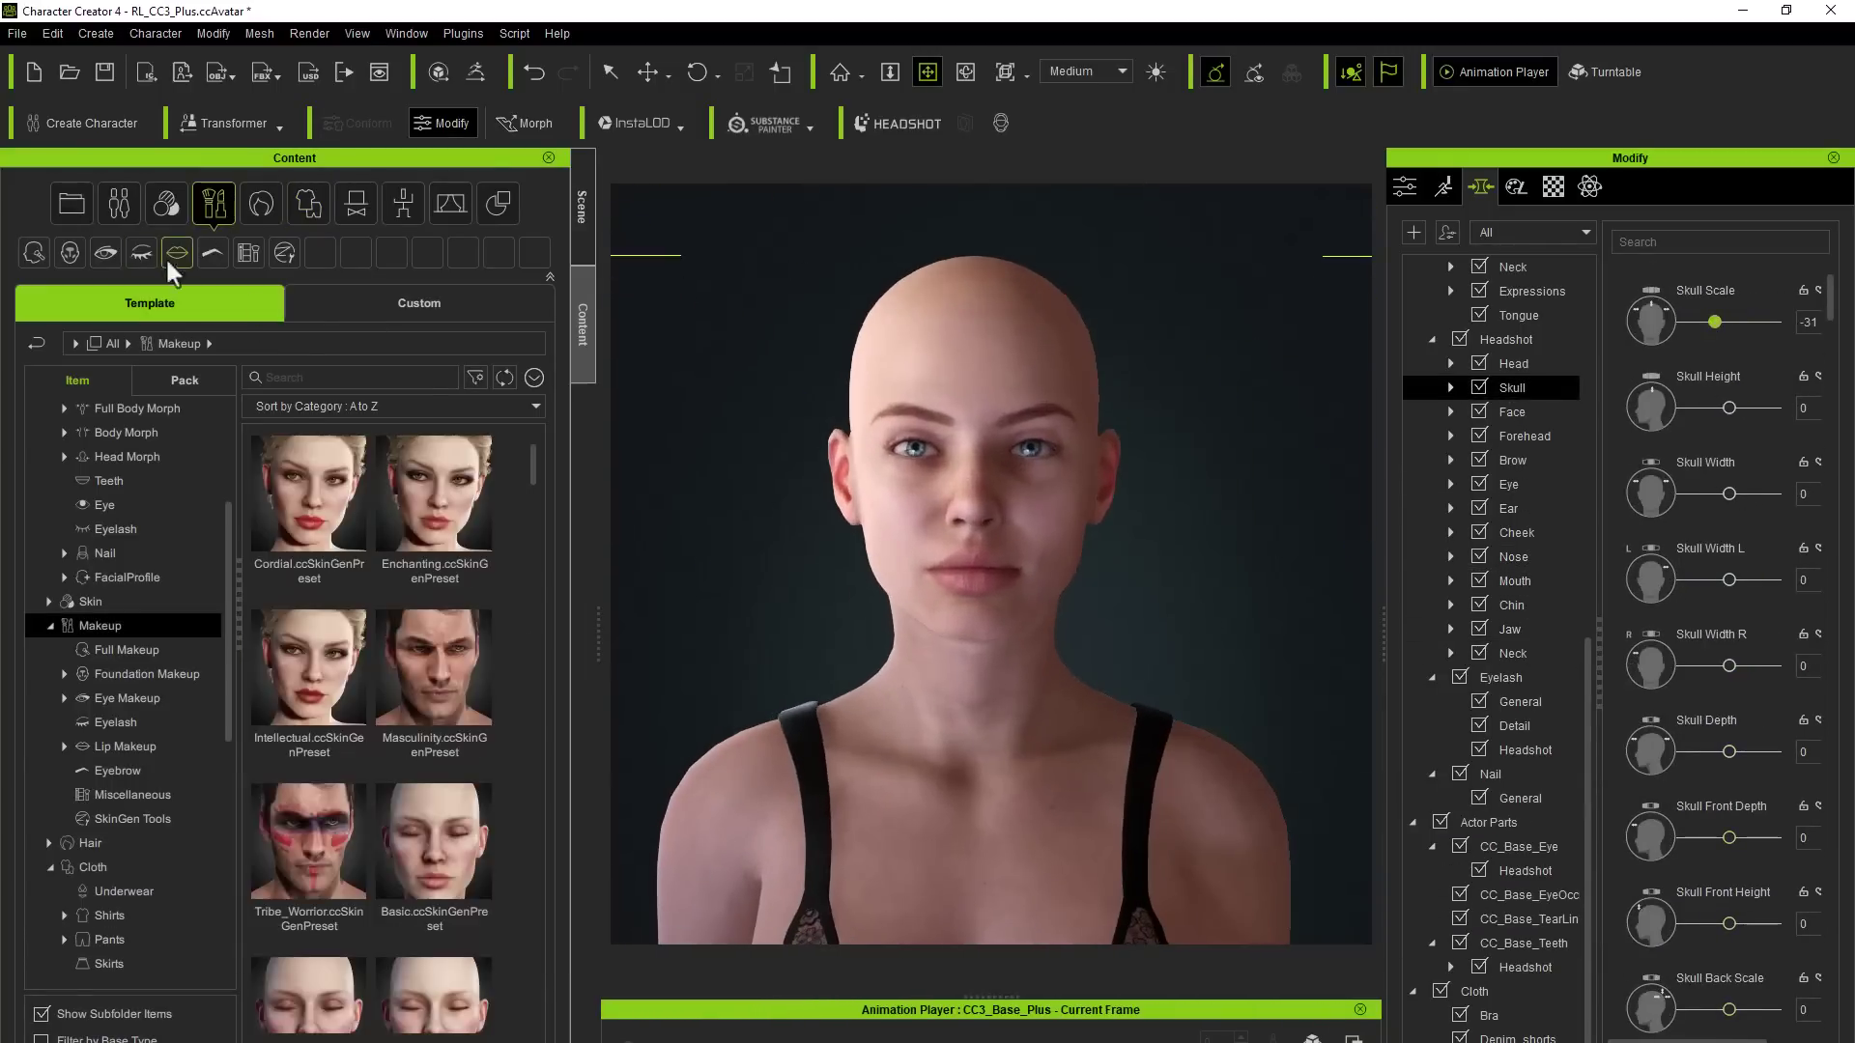
left_click(125, 746)
left_click(127, 697)
left_click_drag(309, 502, 863, 446)
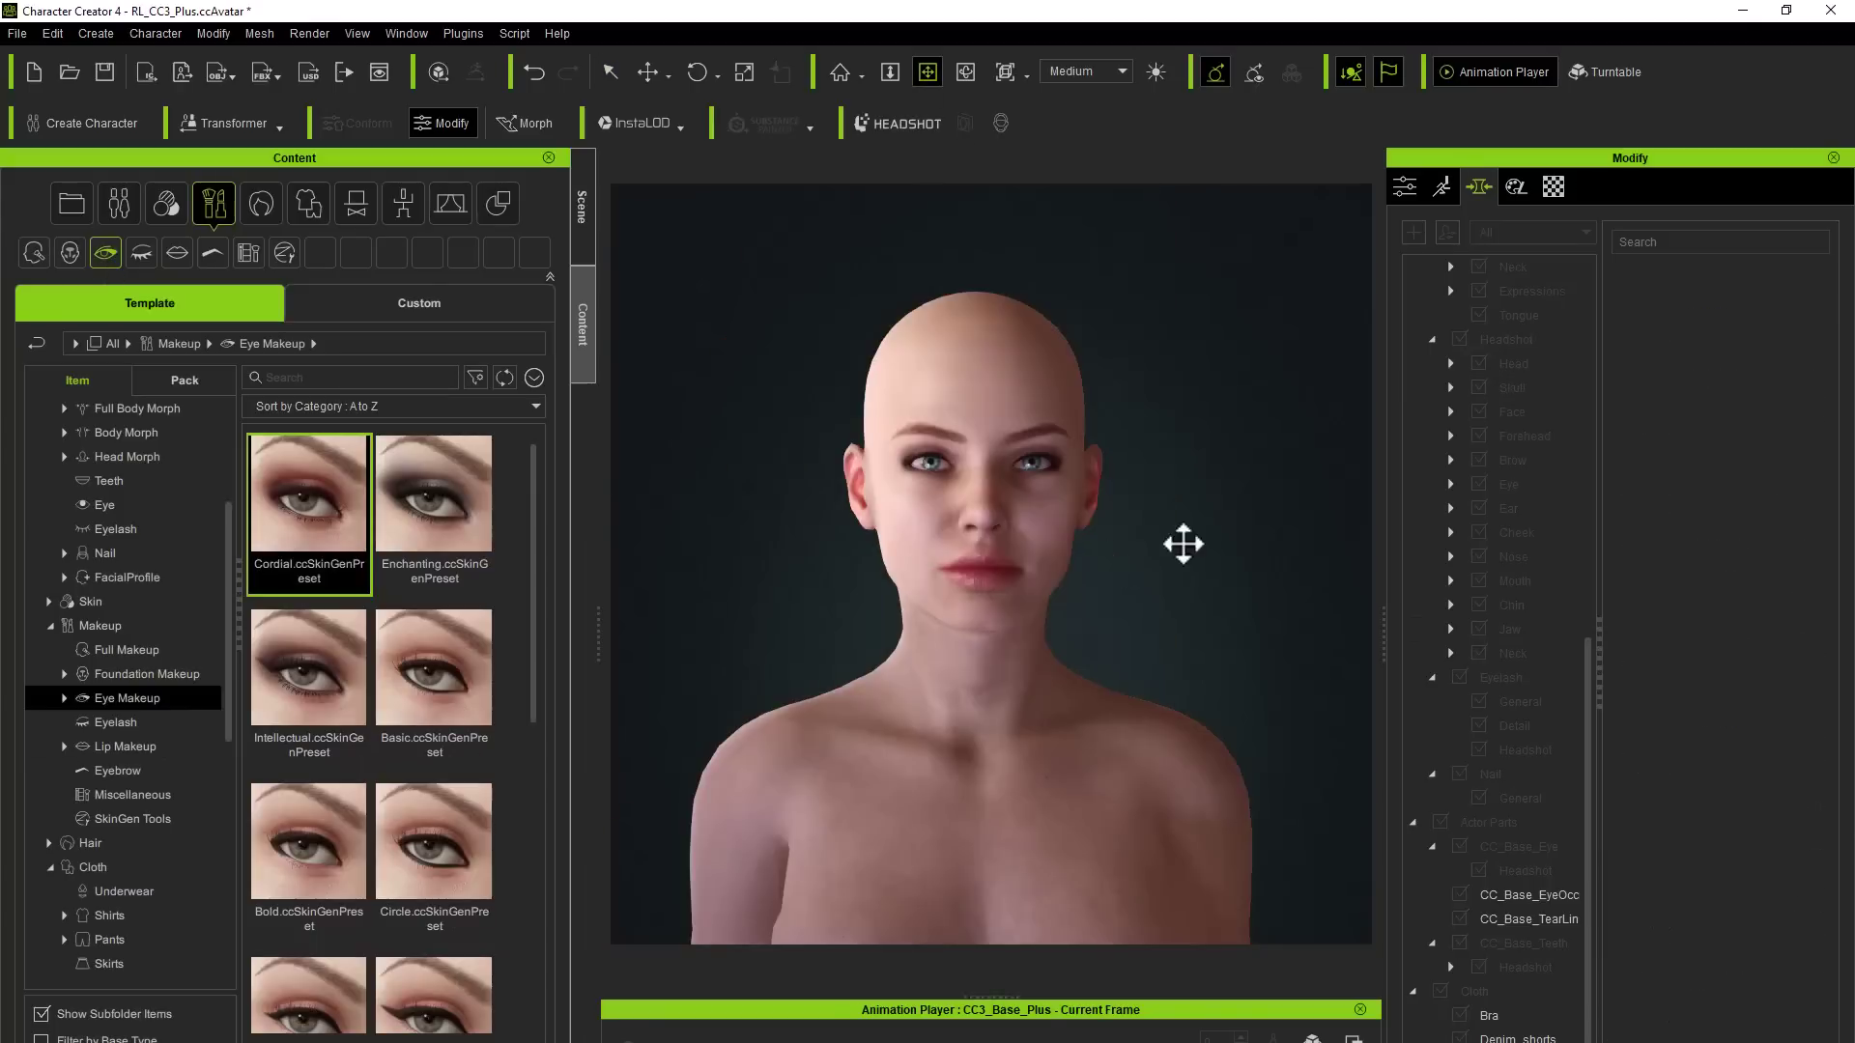
Add the Two curly ponytails hairstyle and make the right ponytail's highlight yellow blonde.
left_click(259, 203)
scroll(445, 580, "down", 10)
left_click_drag(435, 667, 804, 619)
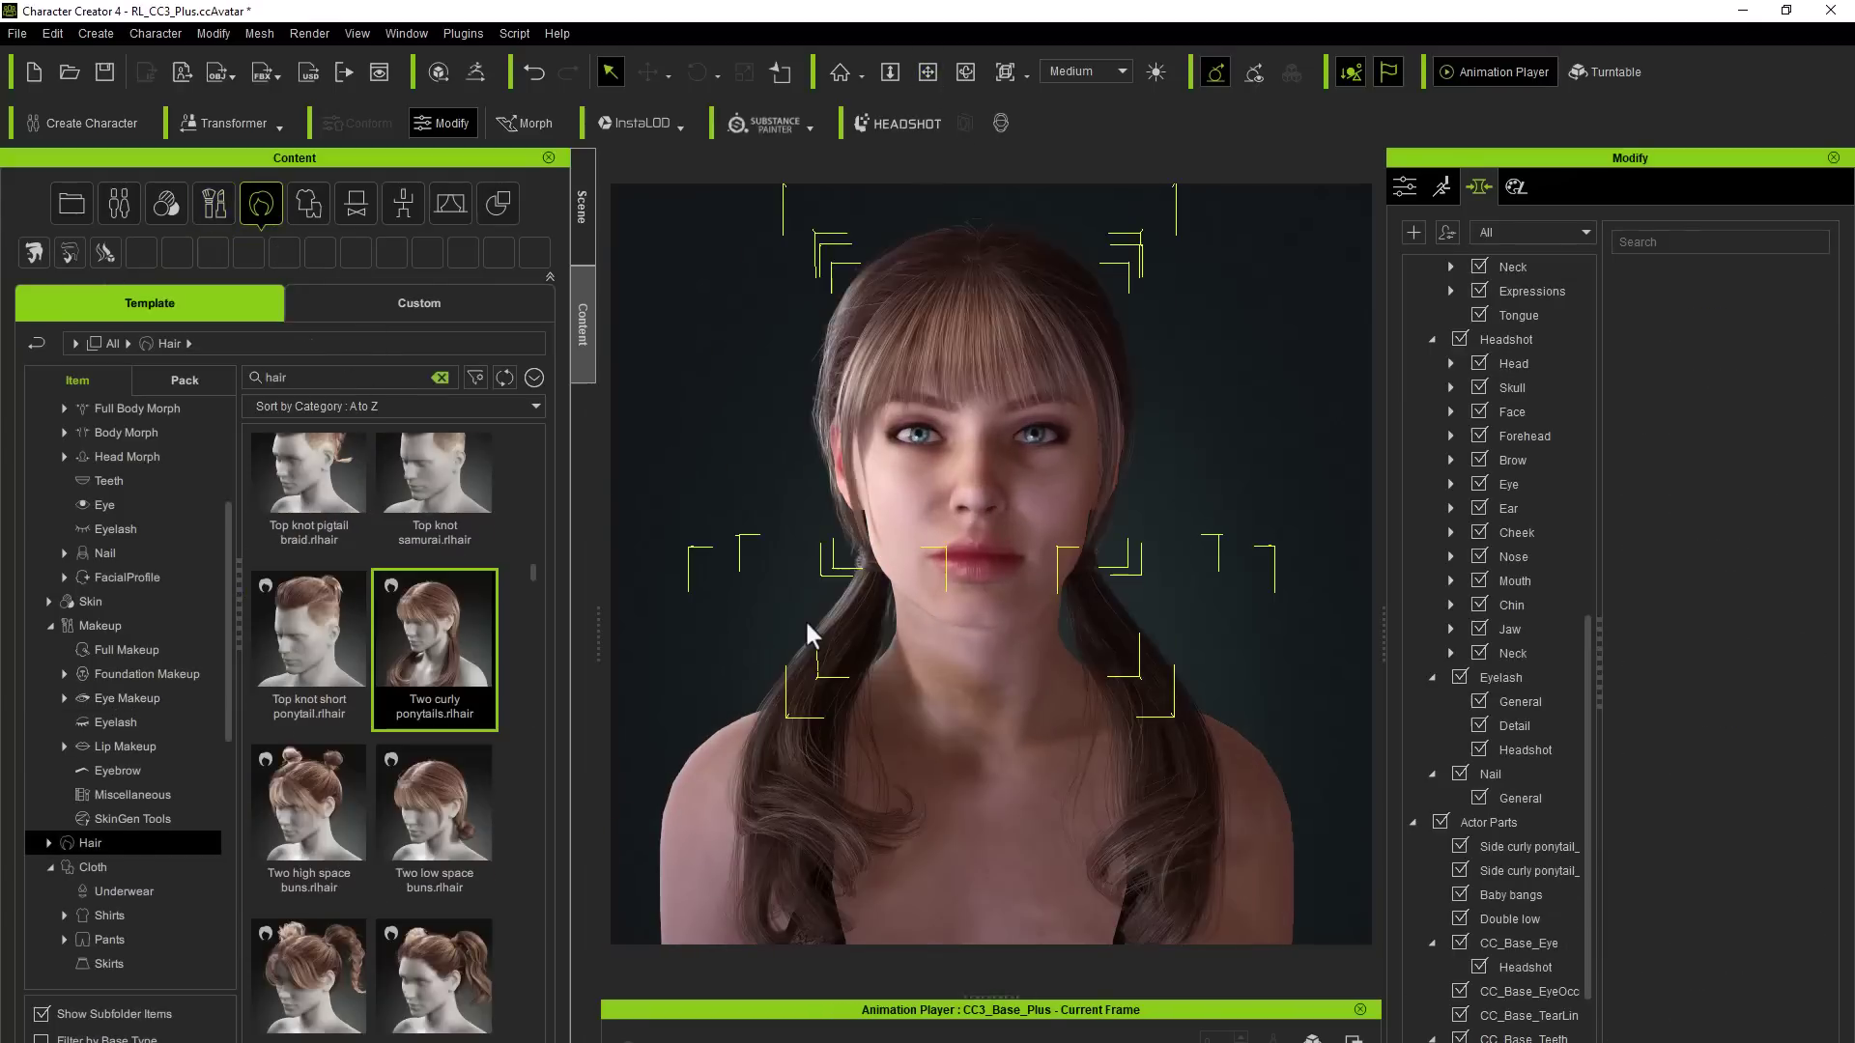
left_click(583, 229)
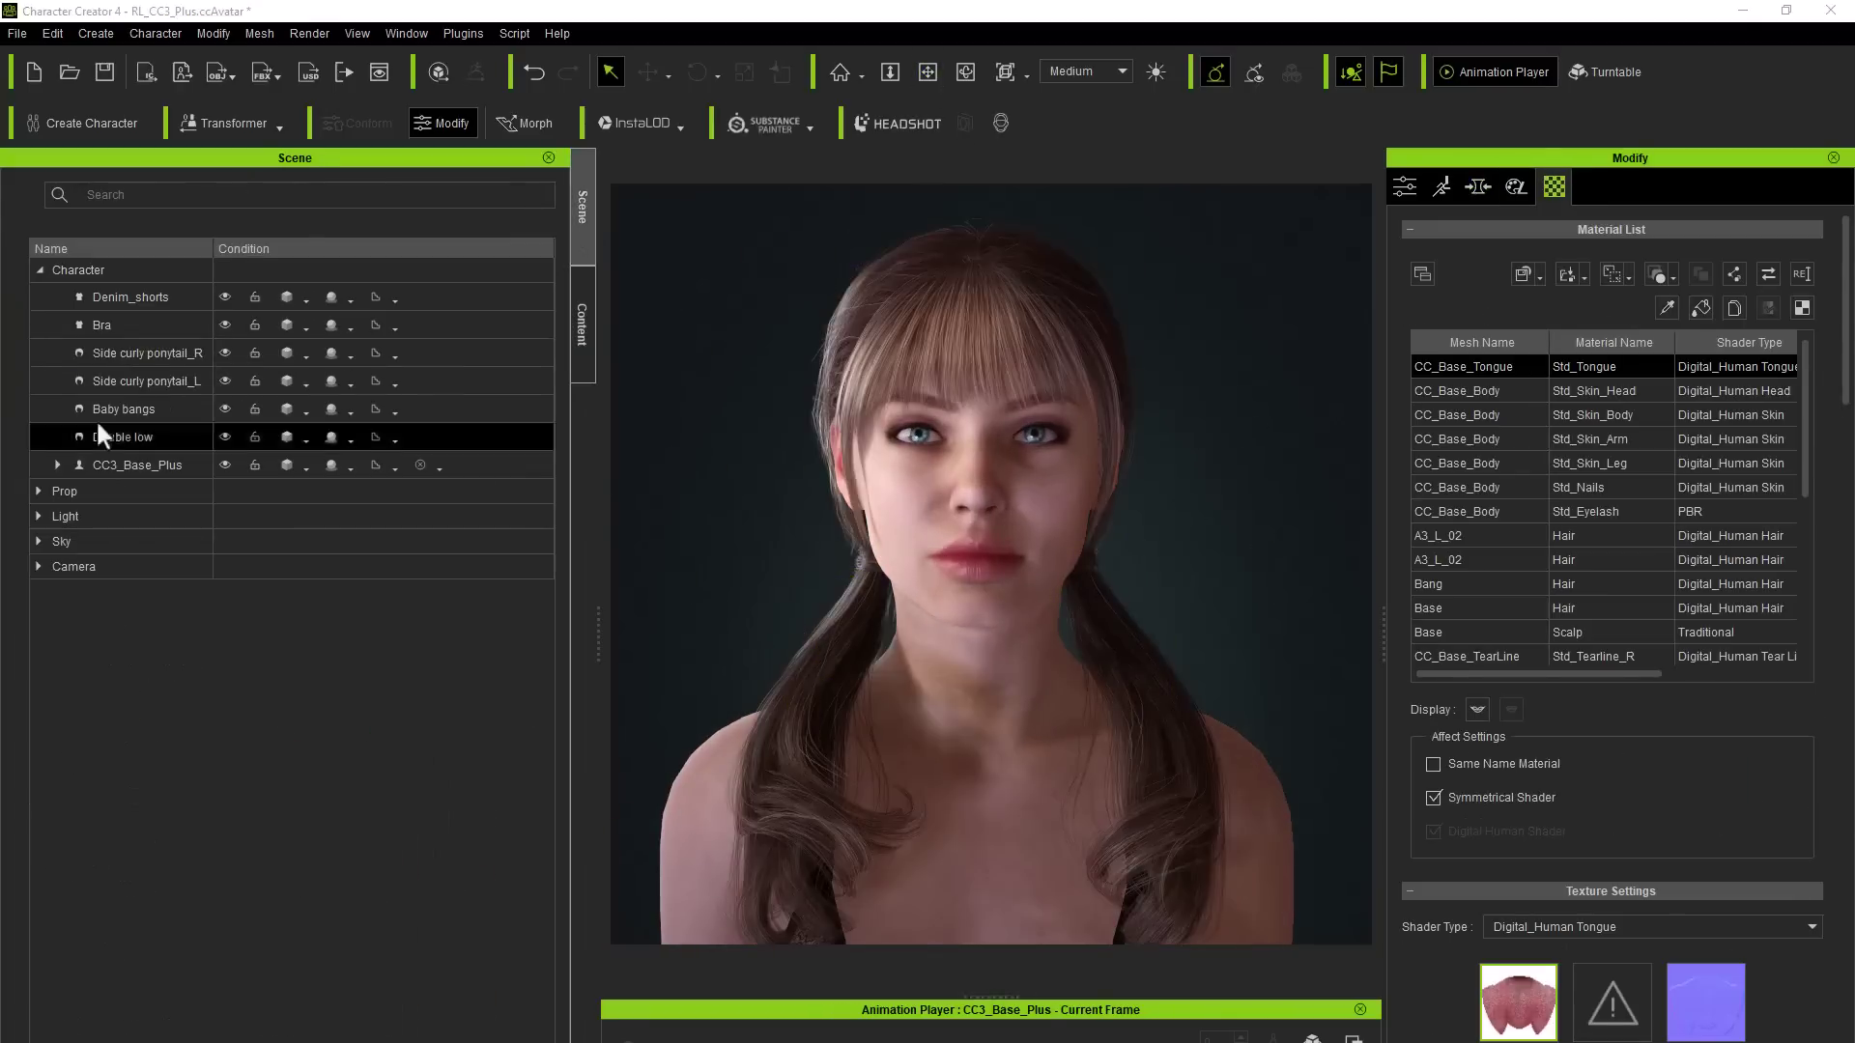
left_click(136, 354)
scroll(1694, 781, "down", 15)
left_click(1811, 828)
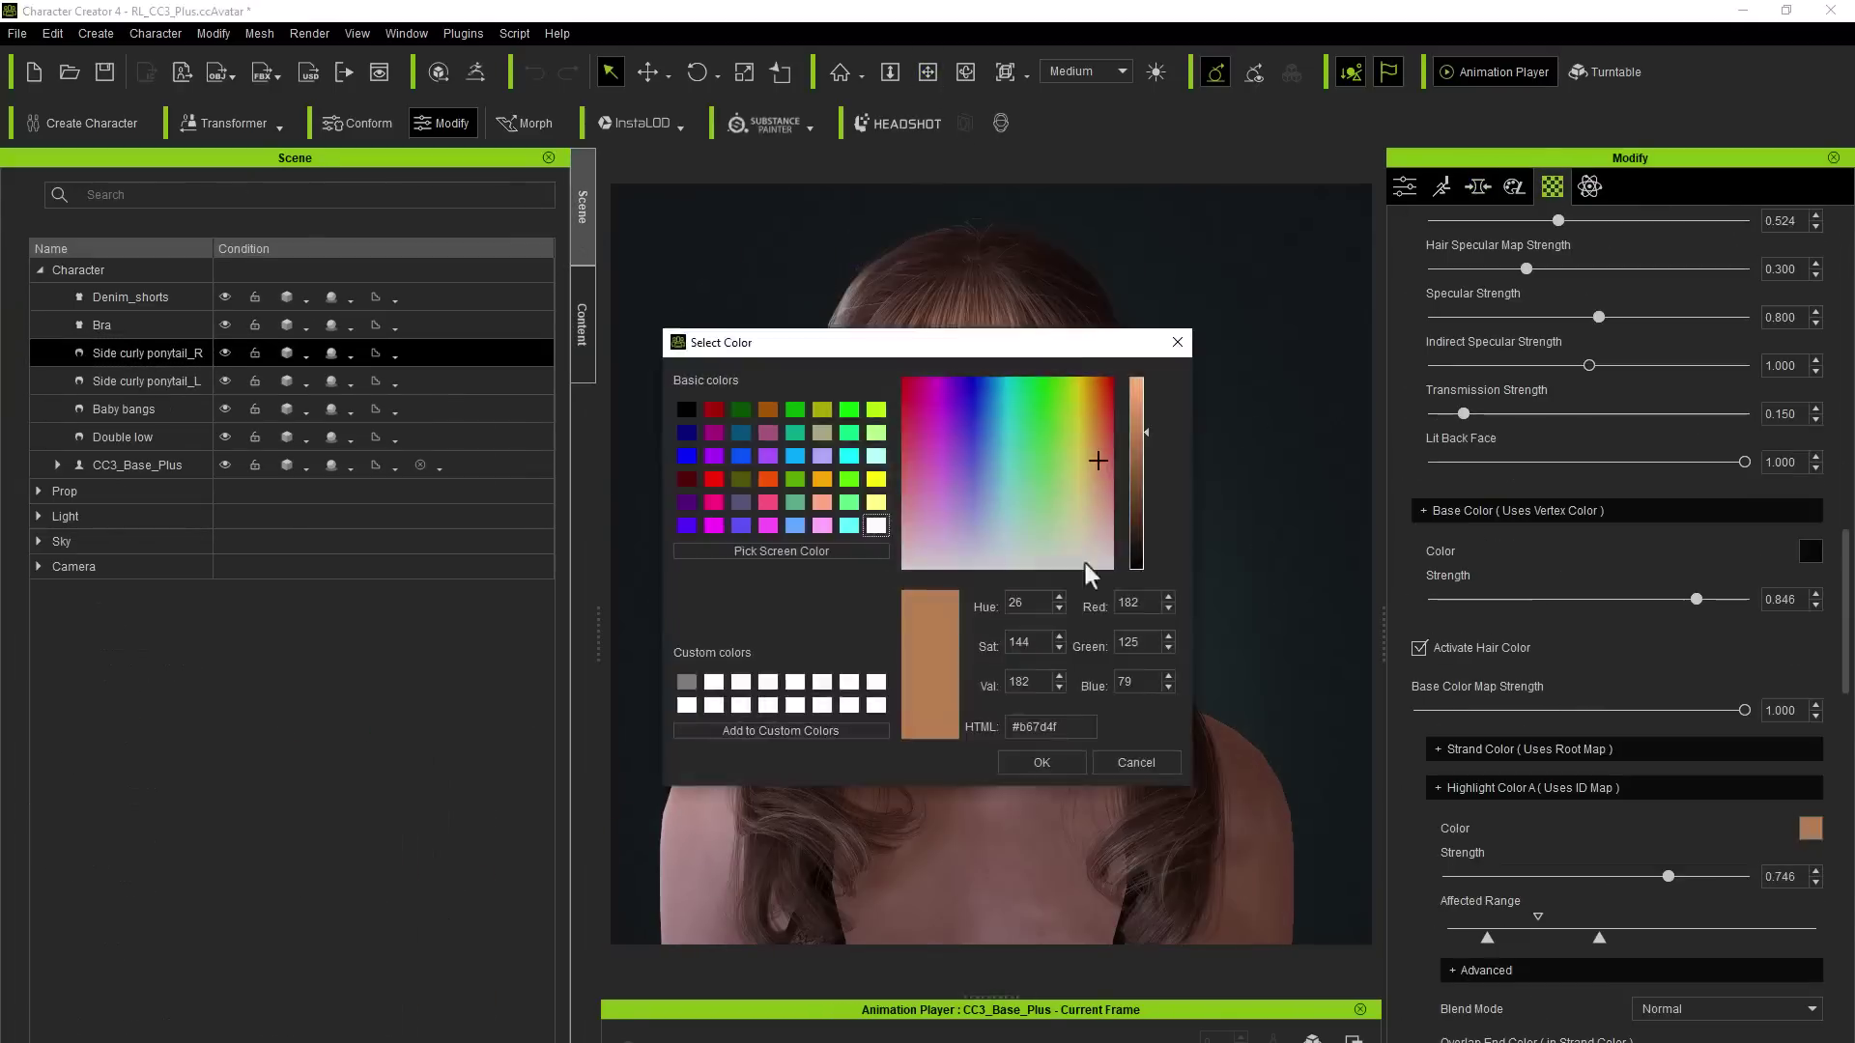
left_click_drag(870, 342, 255, 208)
left_click(464, 292)
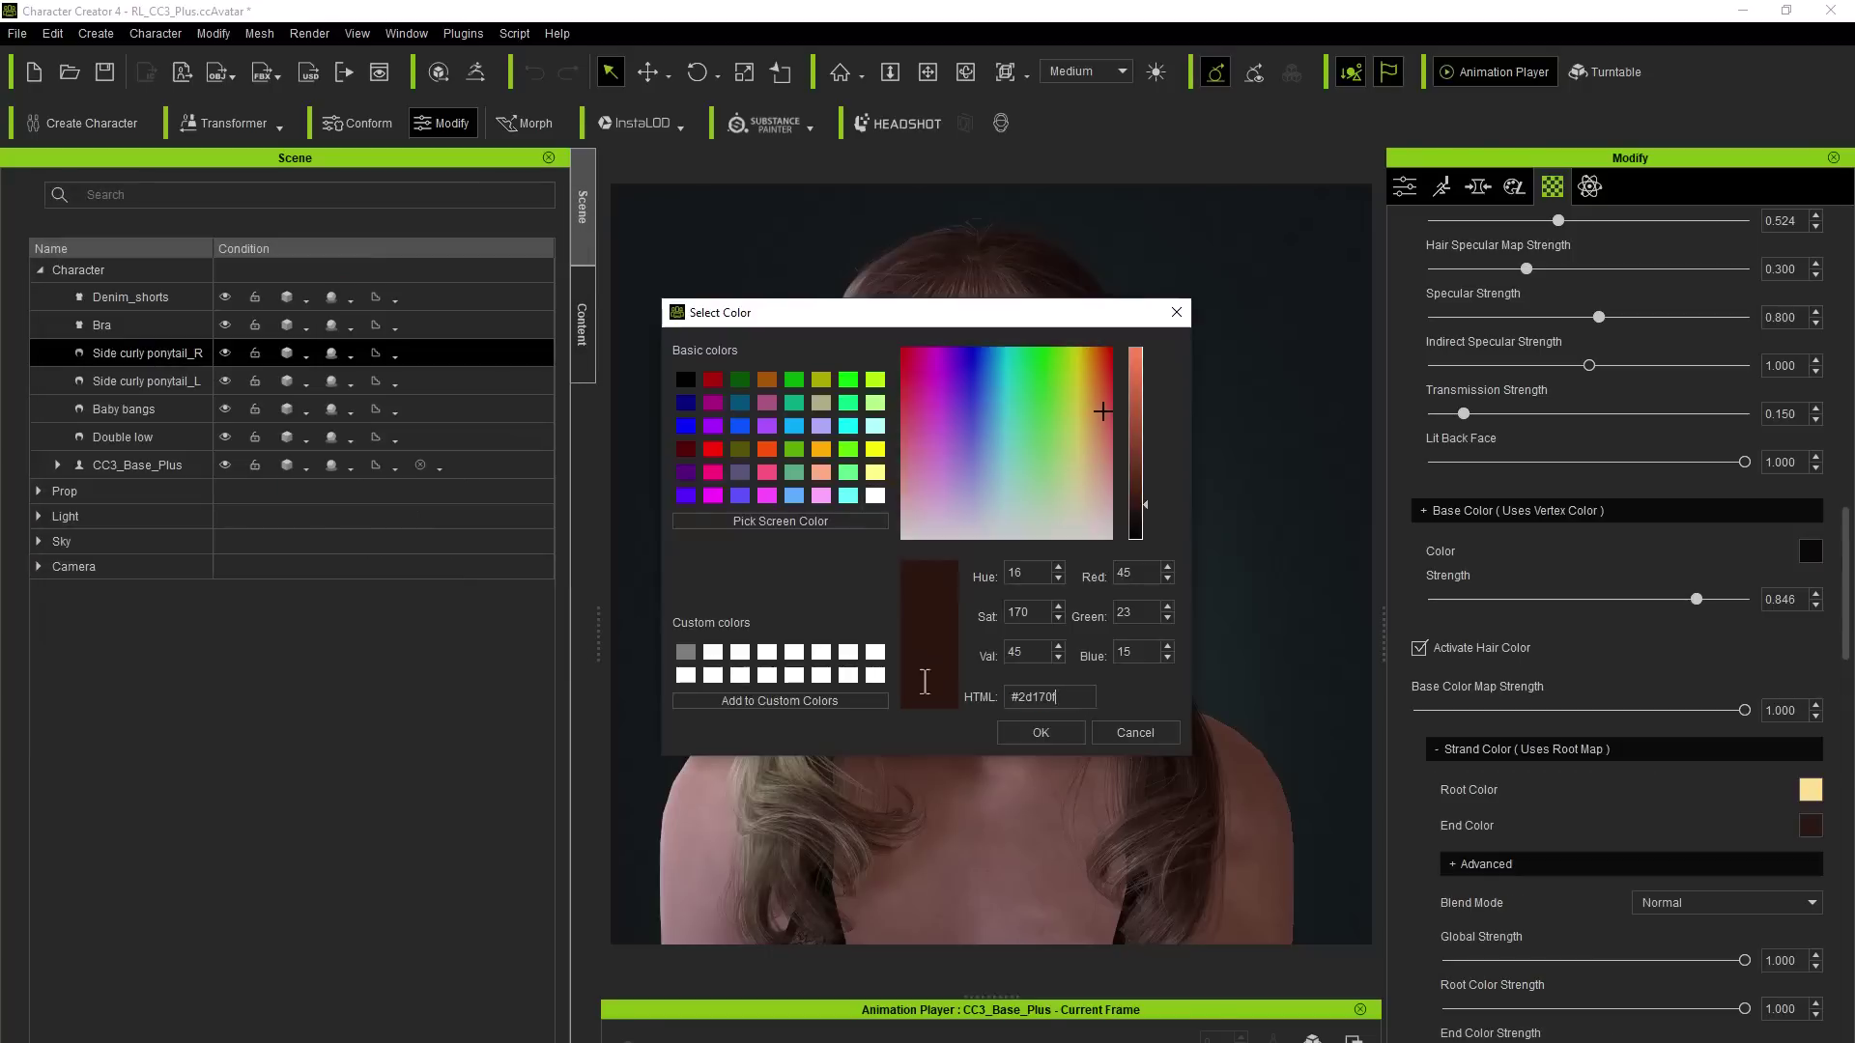
key("Return")
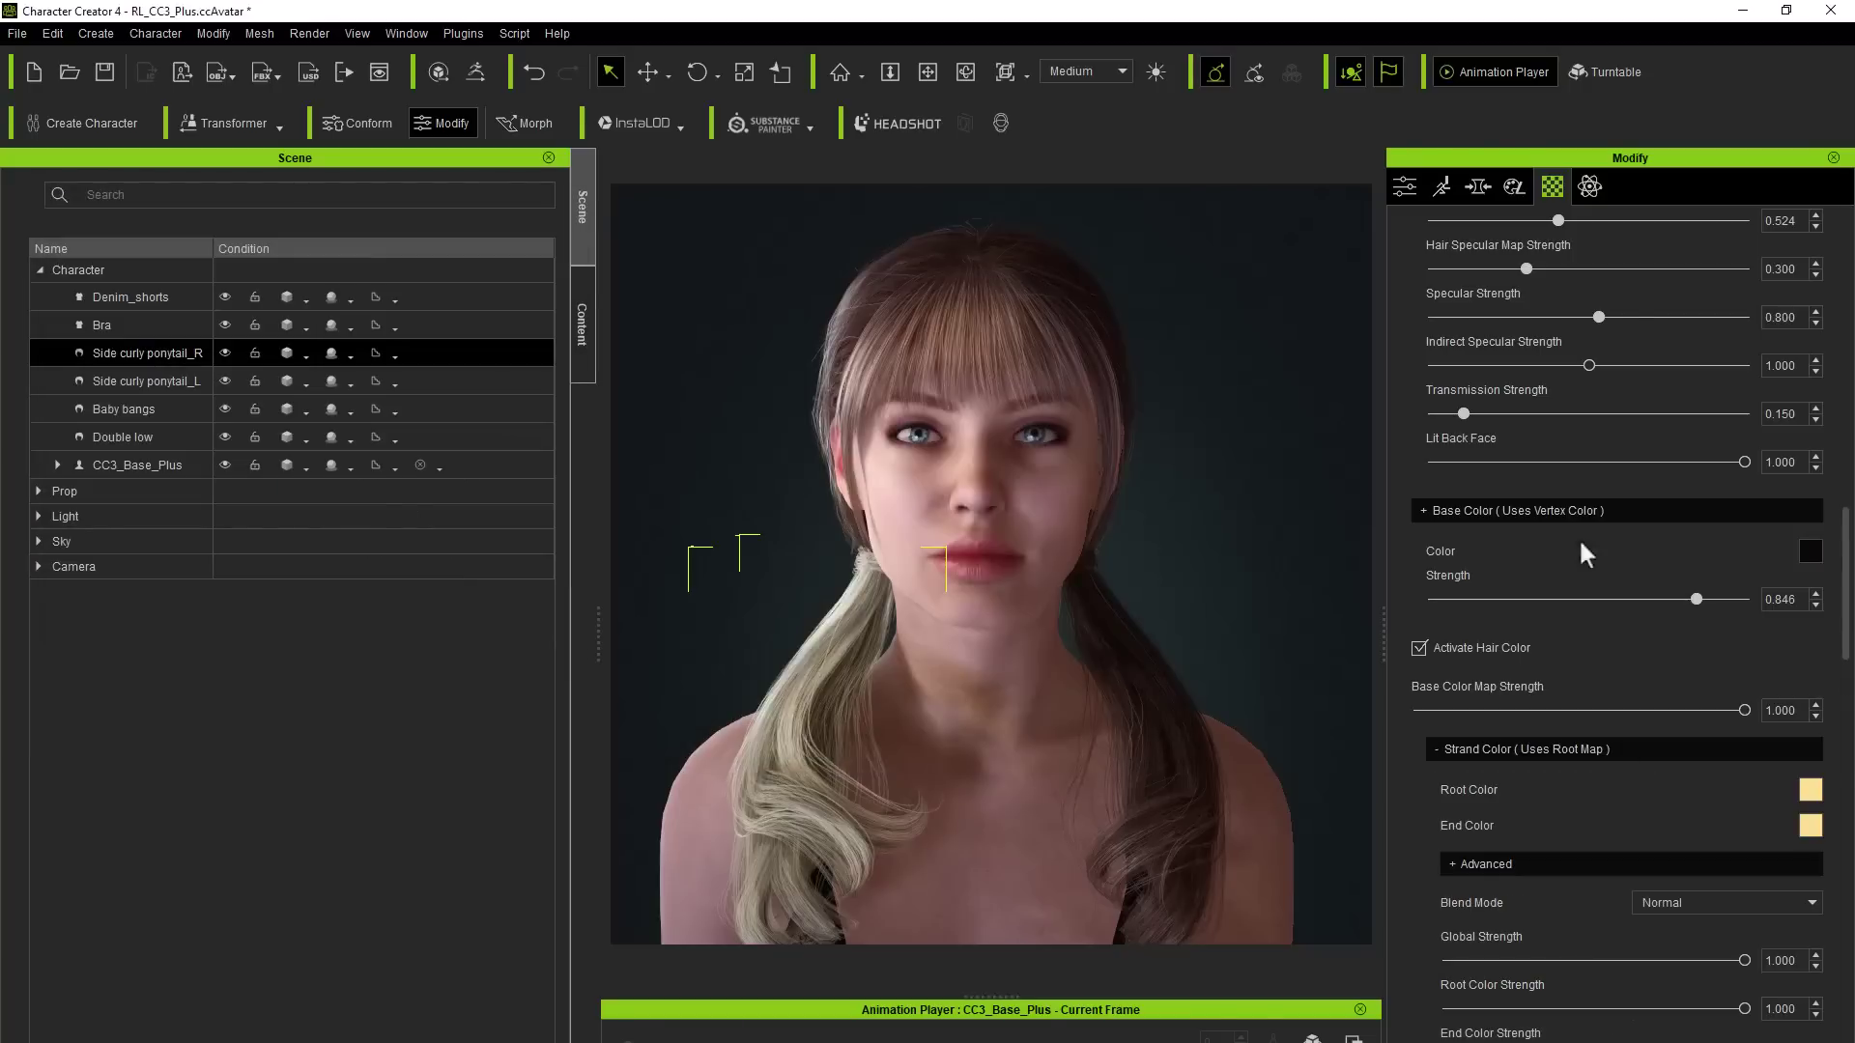
Set pale yellow root and end colours on the left ponytail and the Double low hair.
left_click(145, 381)
left_click(1811, 790)
key("Return")
left_click(1810, 828)
key("Return")
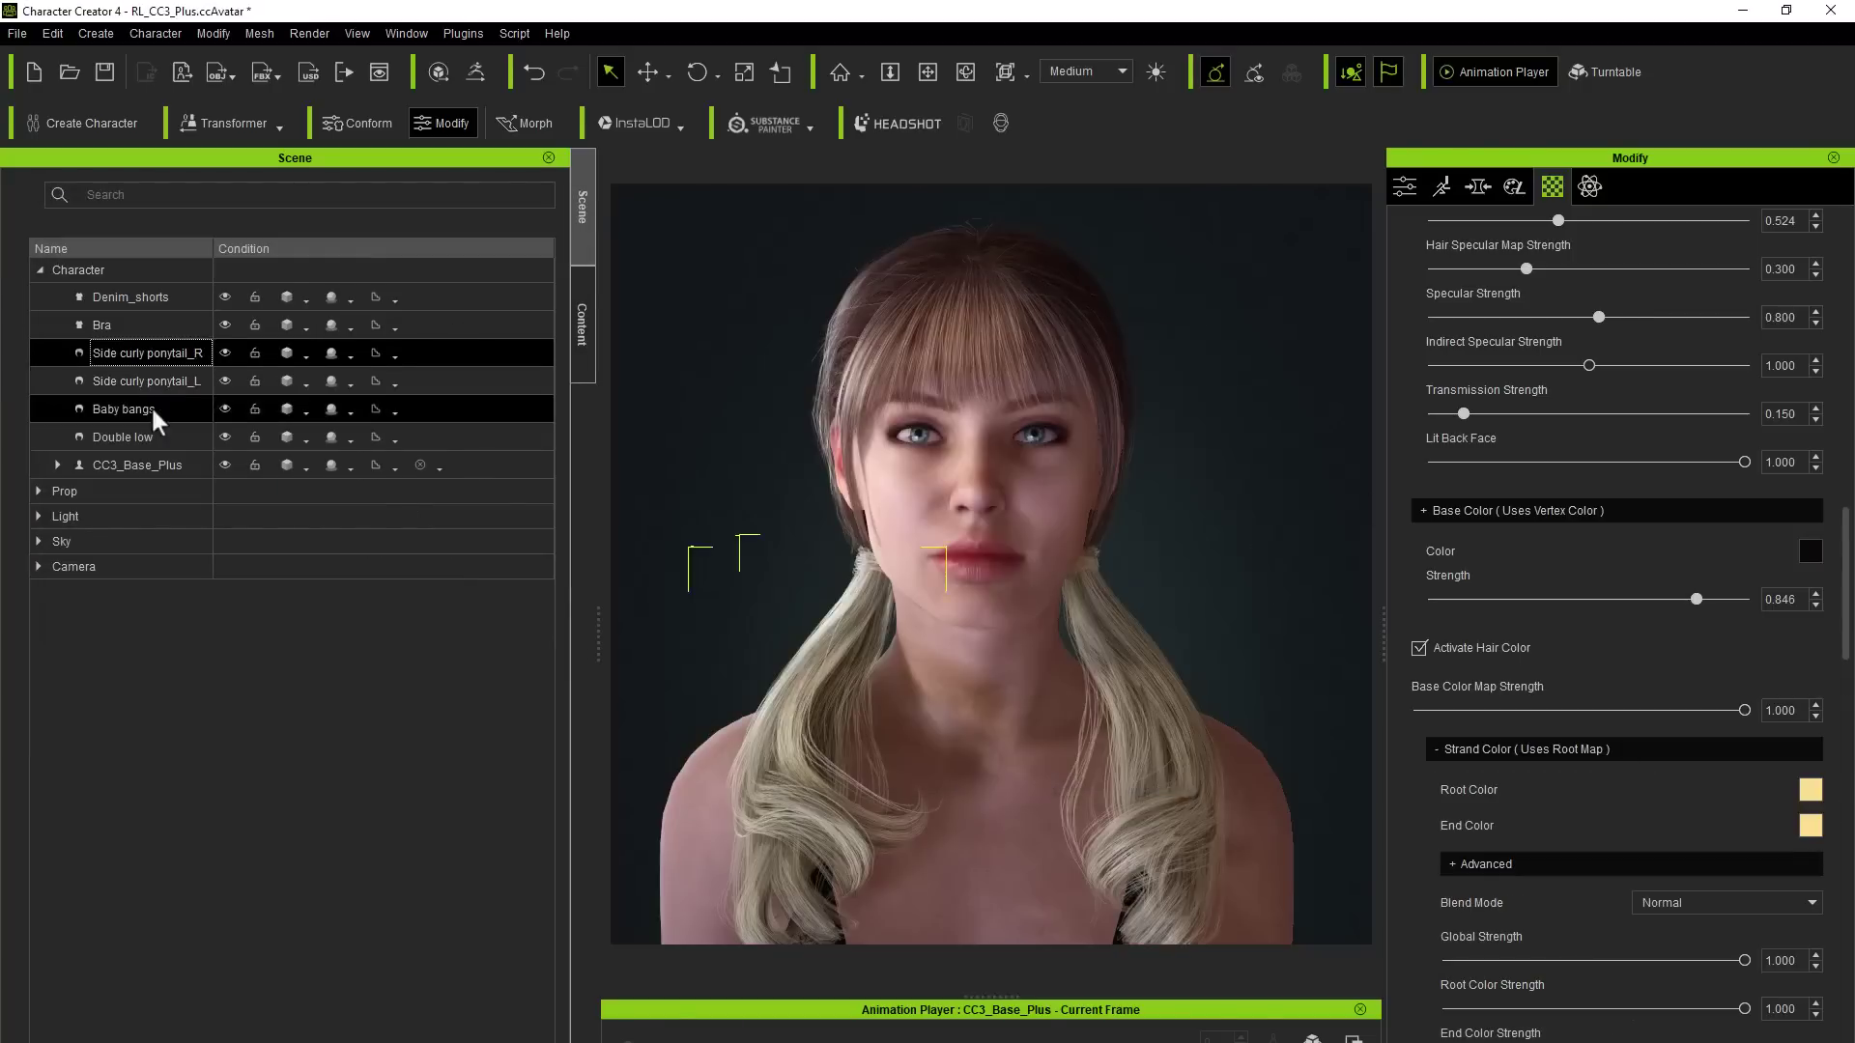
left_click(123, 437)
left_click(1810, 790)
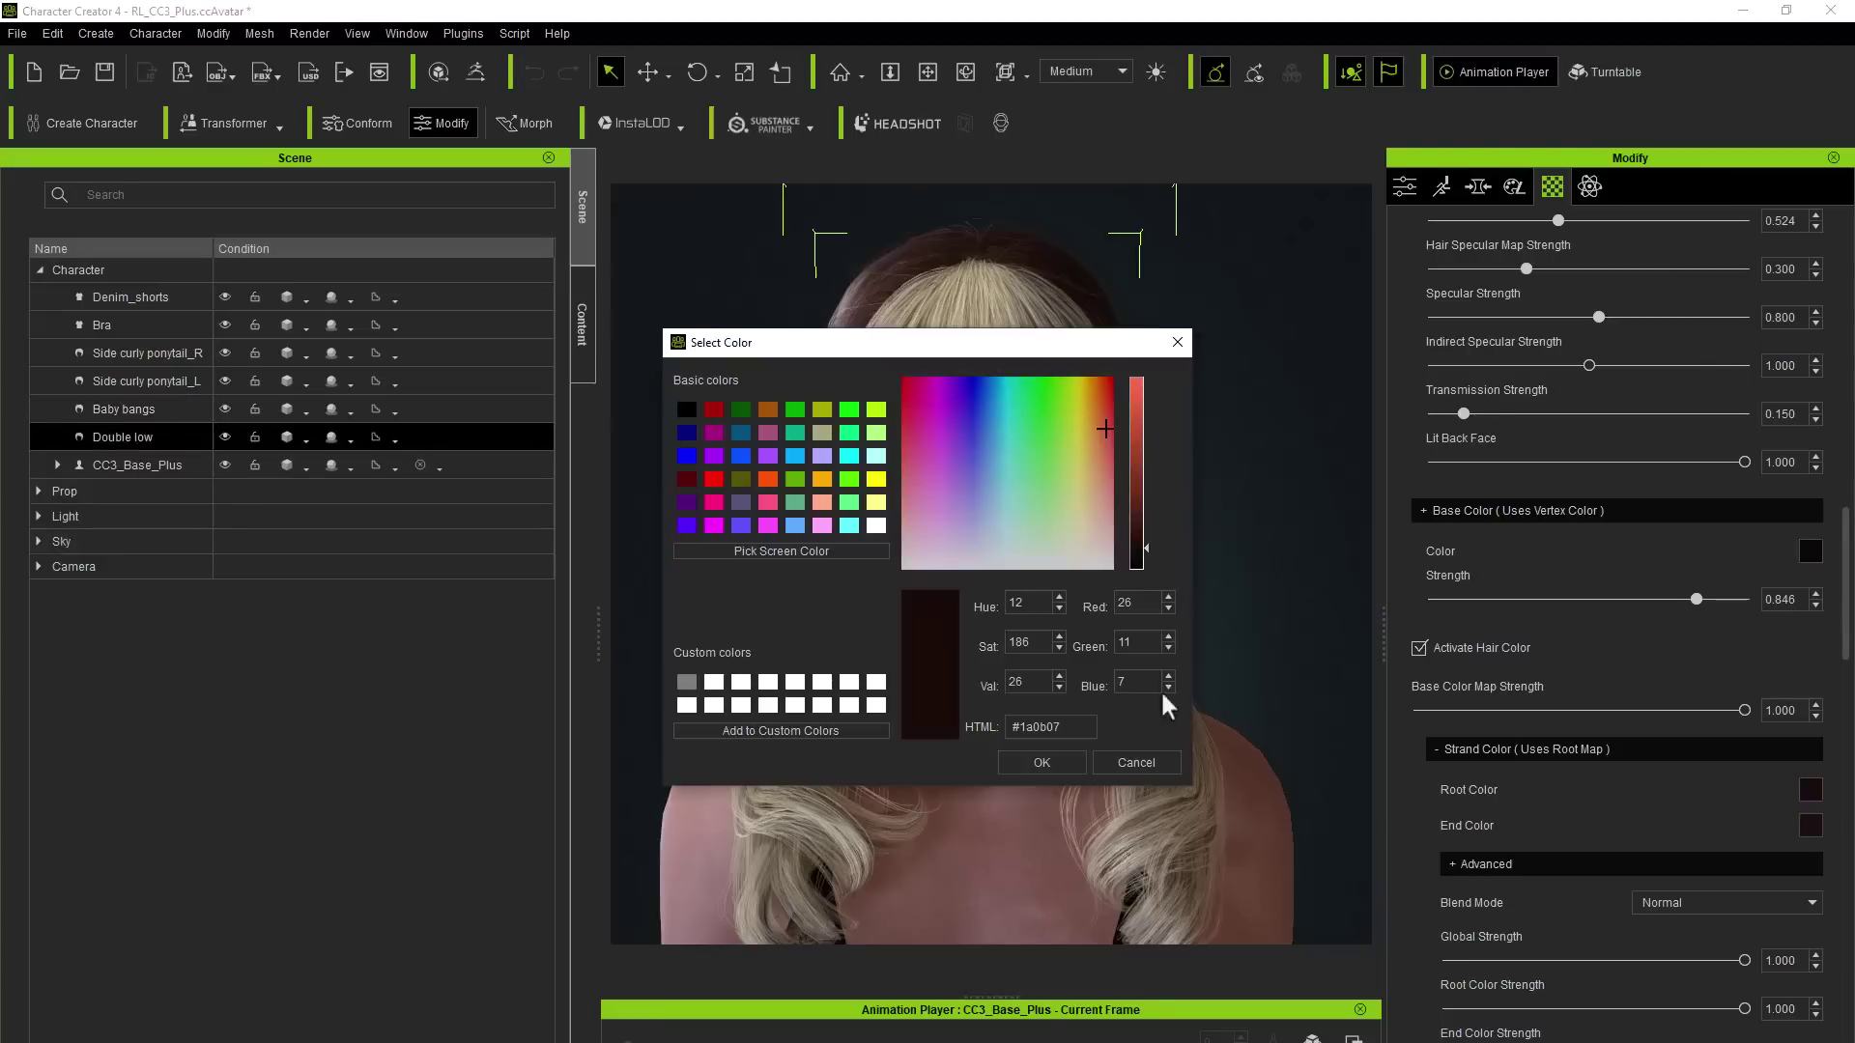
key("Return")
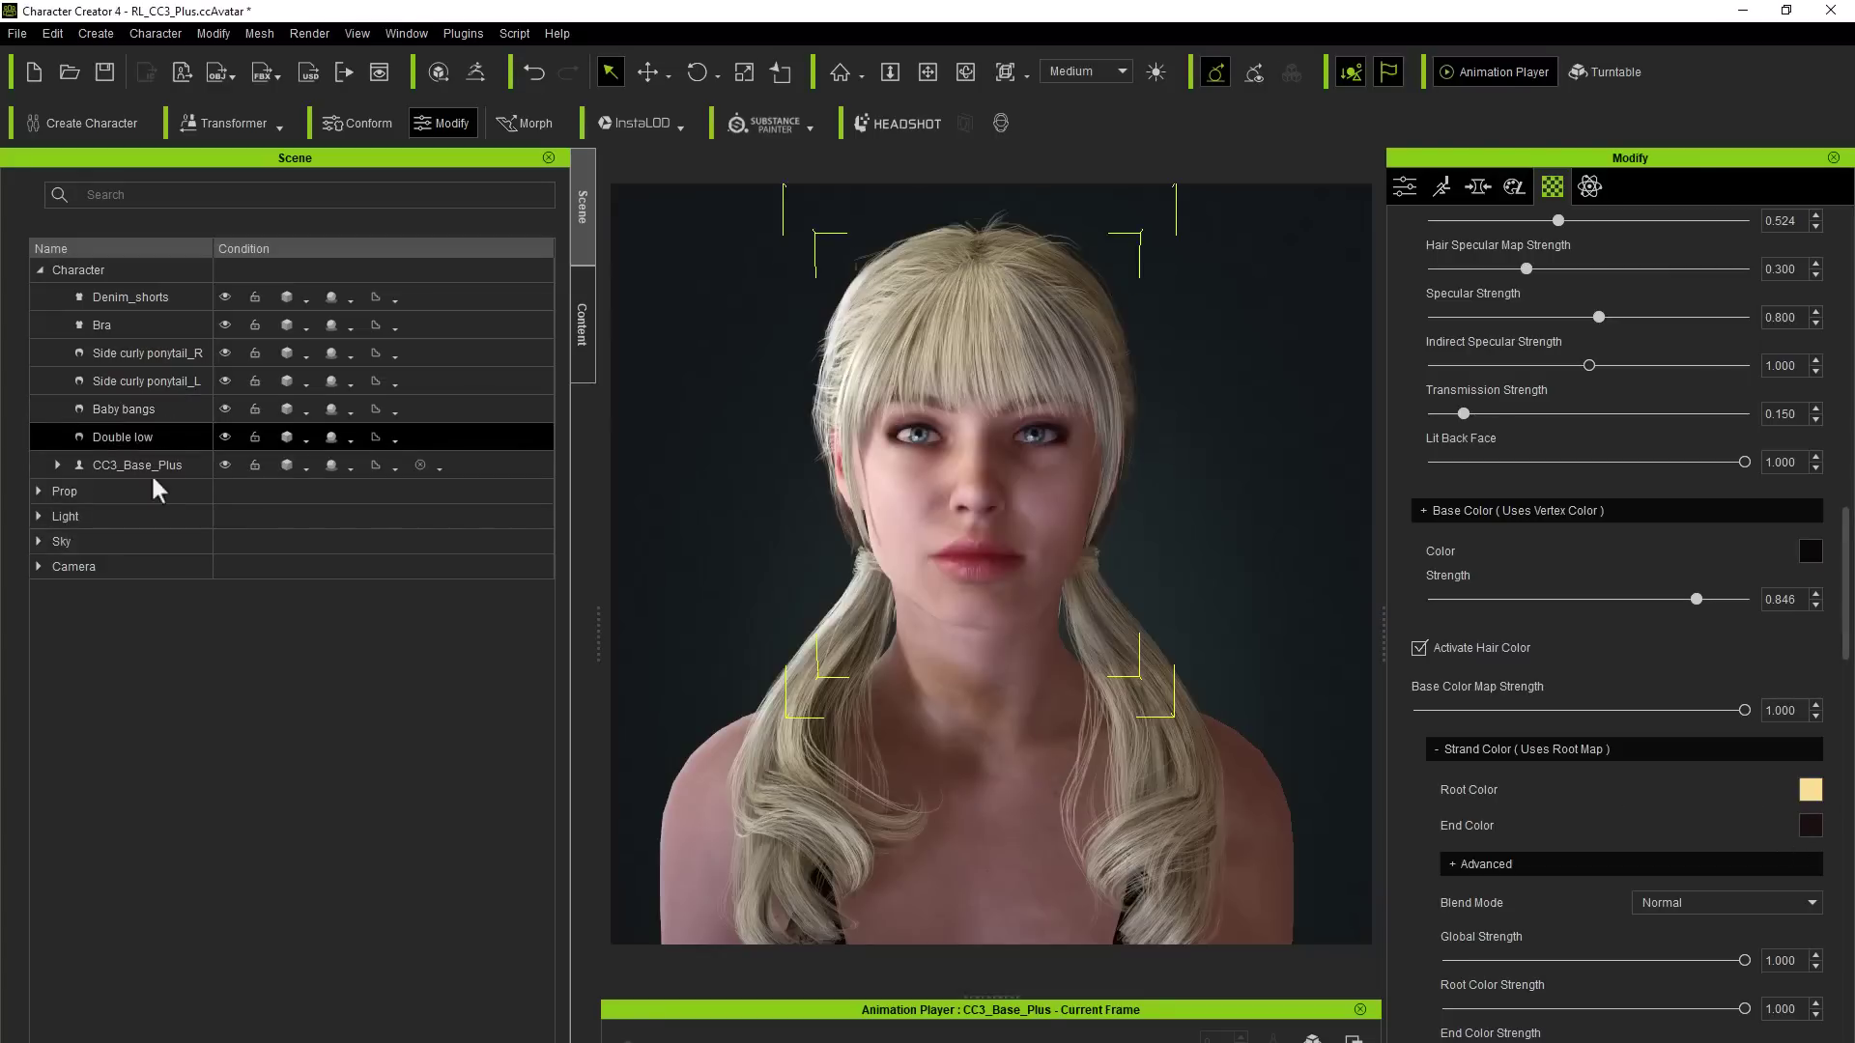
left_click(1811, 826)
key("Return")
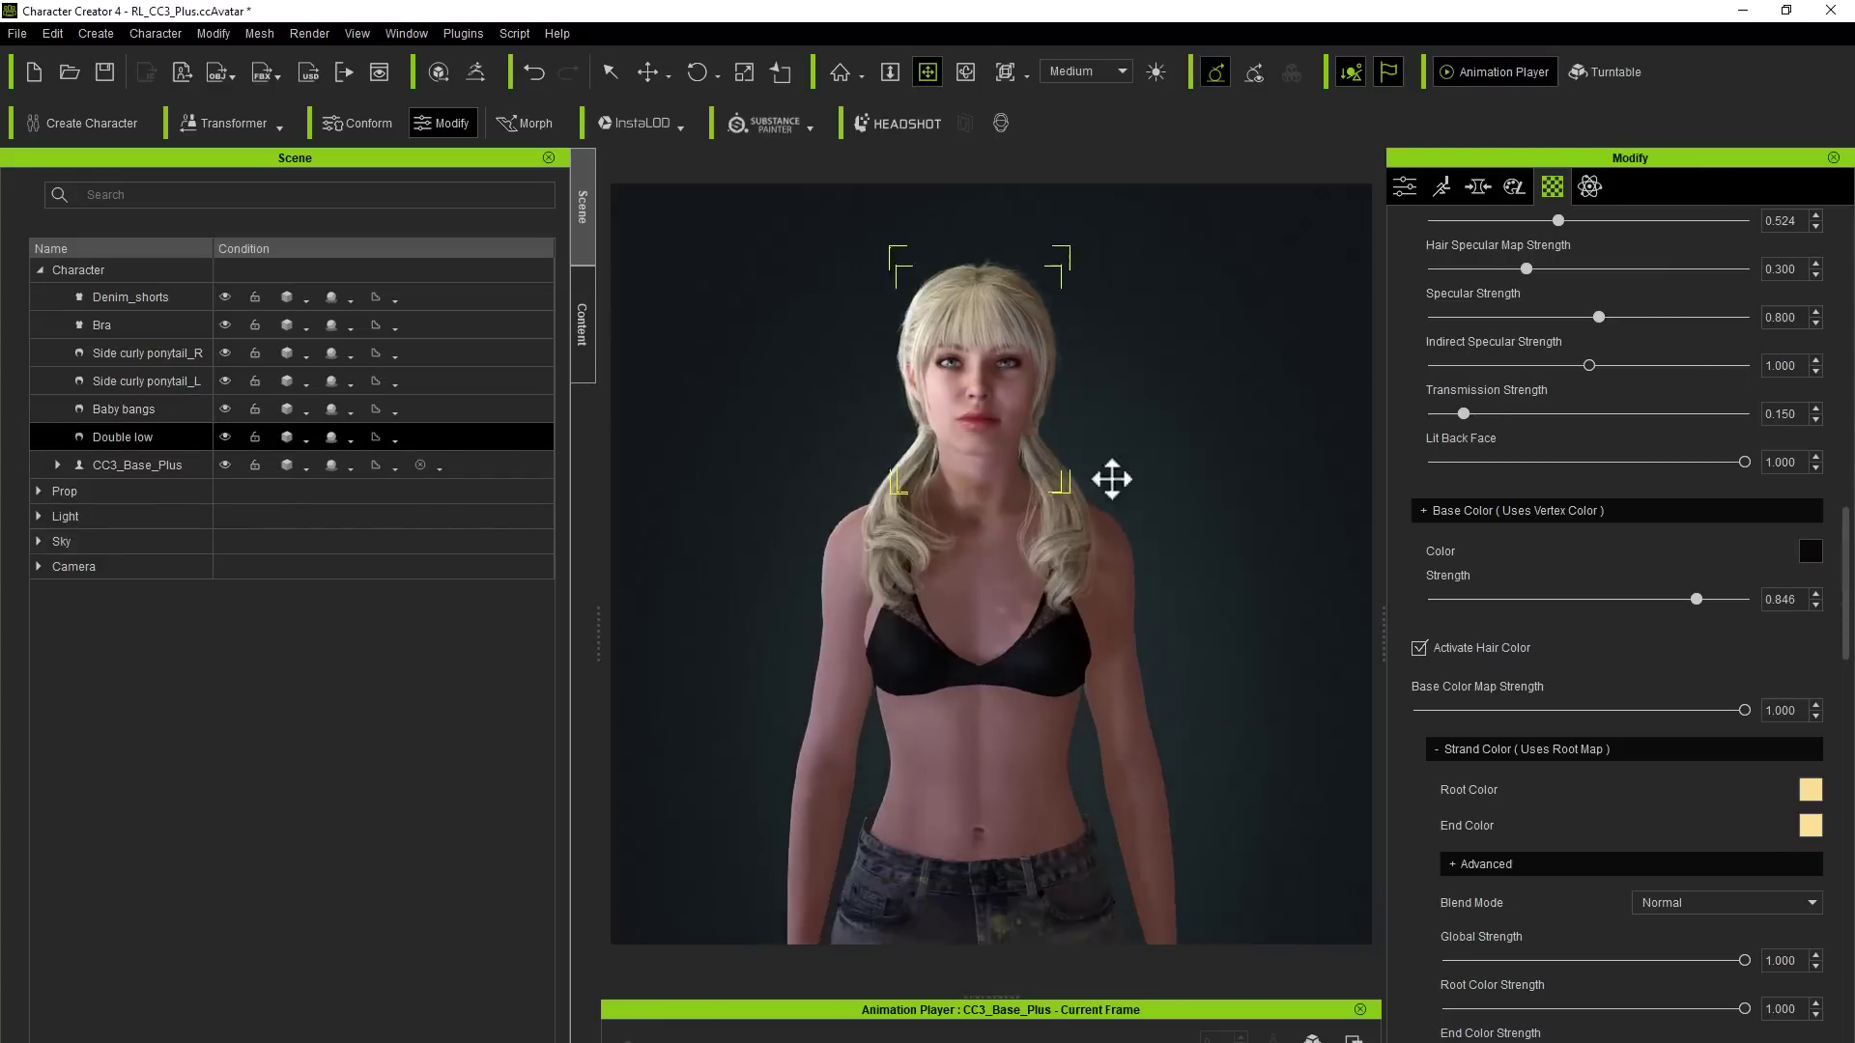
Load a posing animation, swap the curly ponytails for Two ponytails, and apply a calibration animation.
right_click(1073, 744)
left_click(1189, 942)
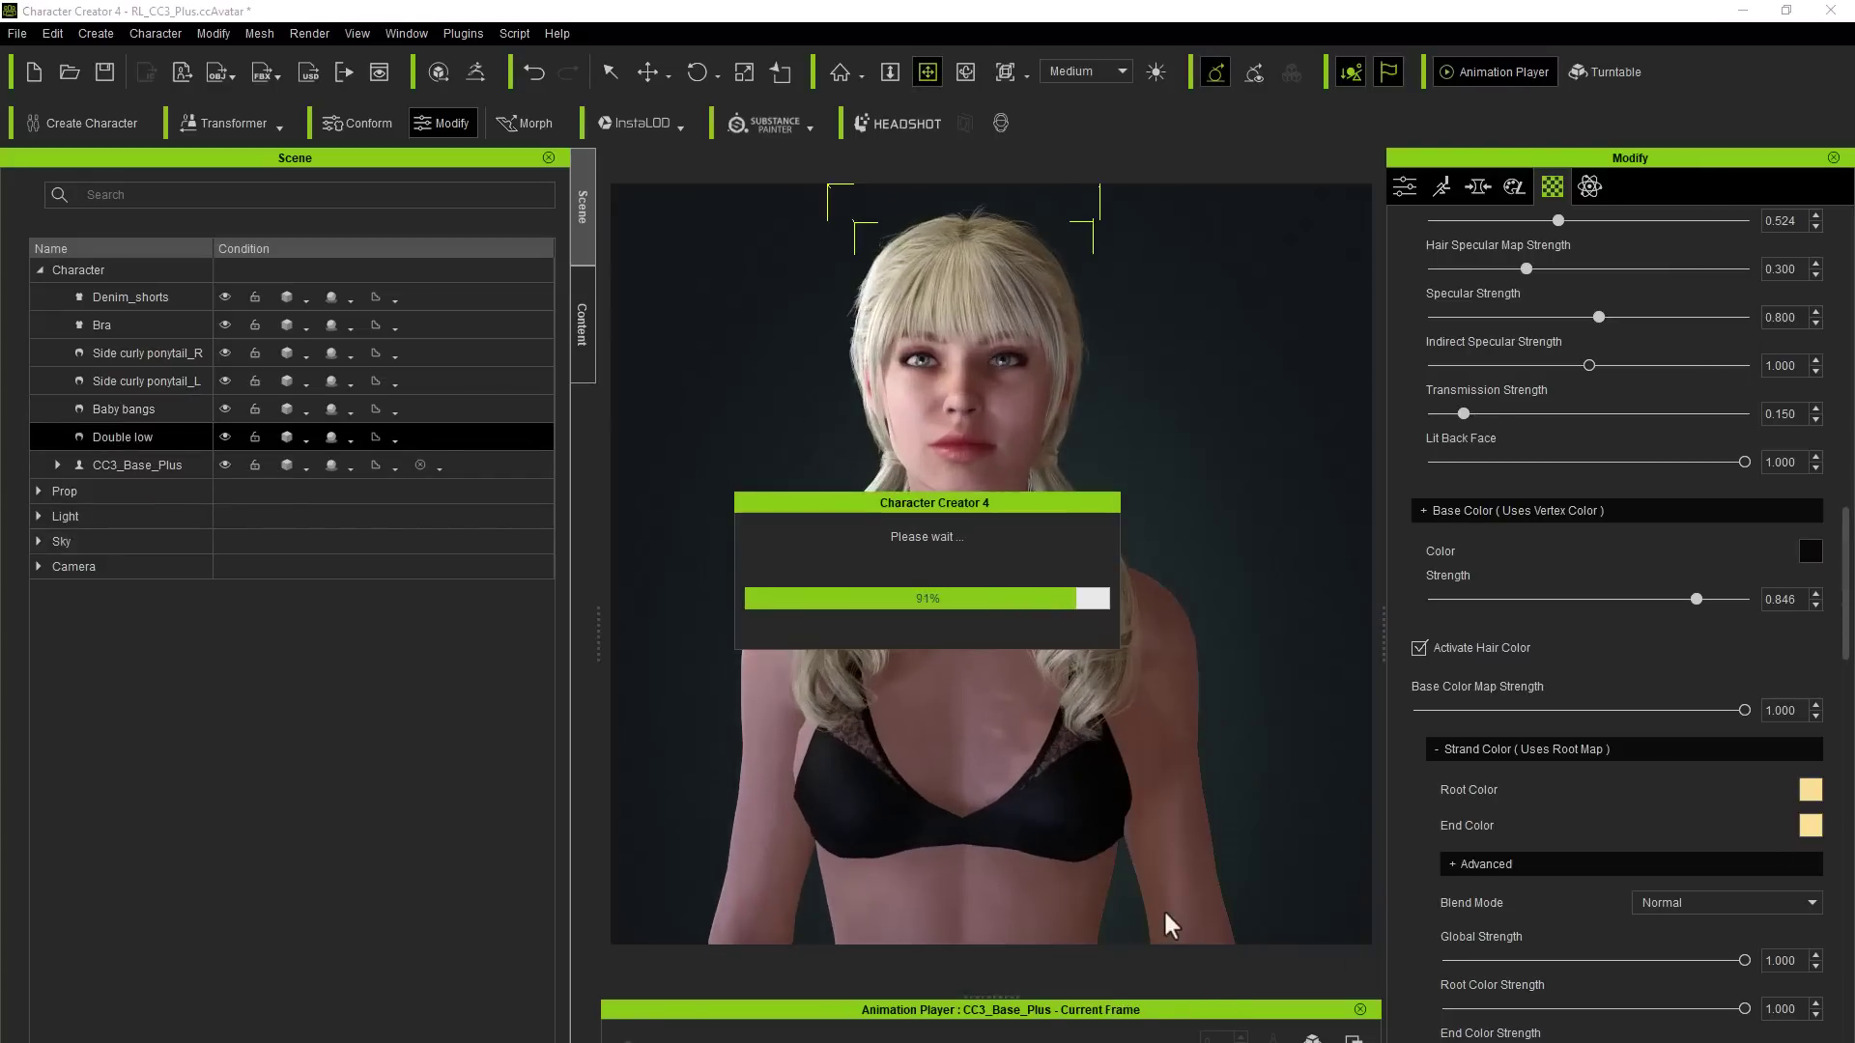
scroll(1069, 489, "up", 5)
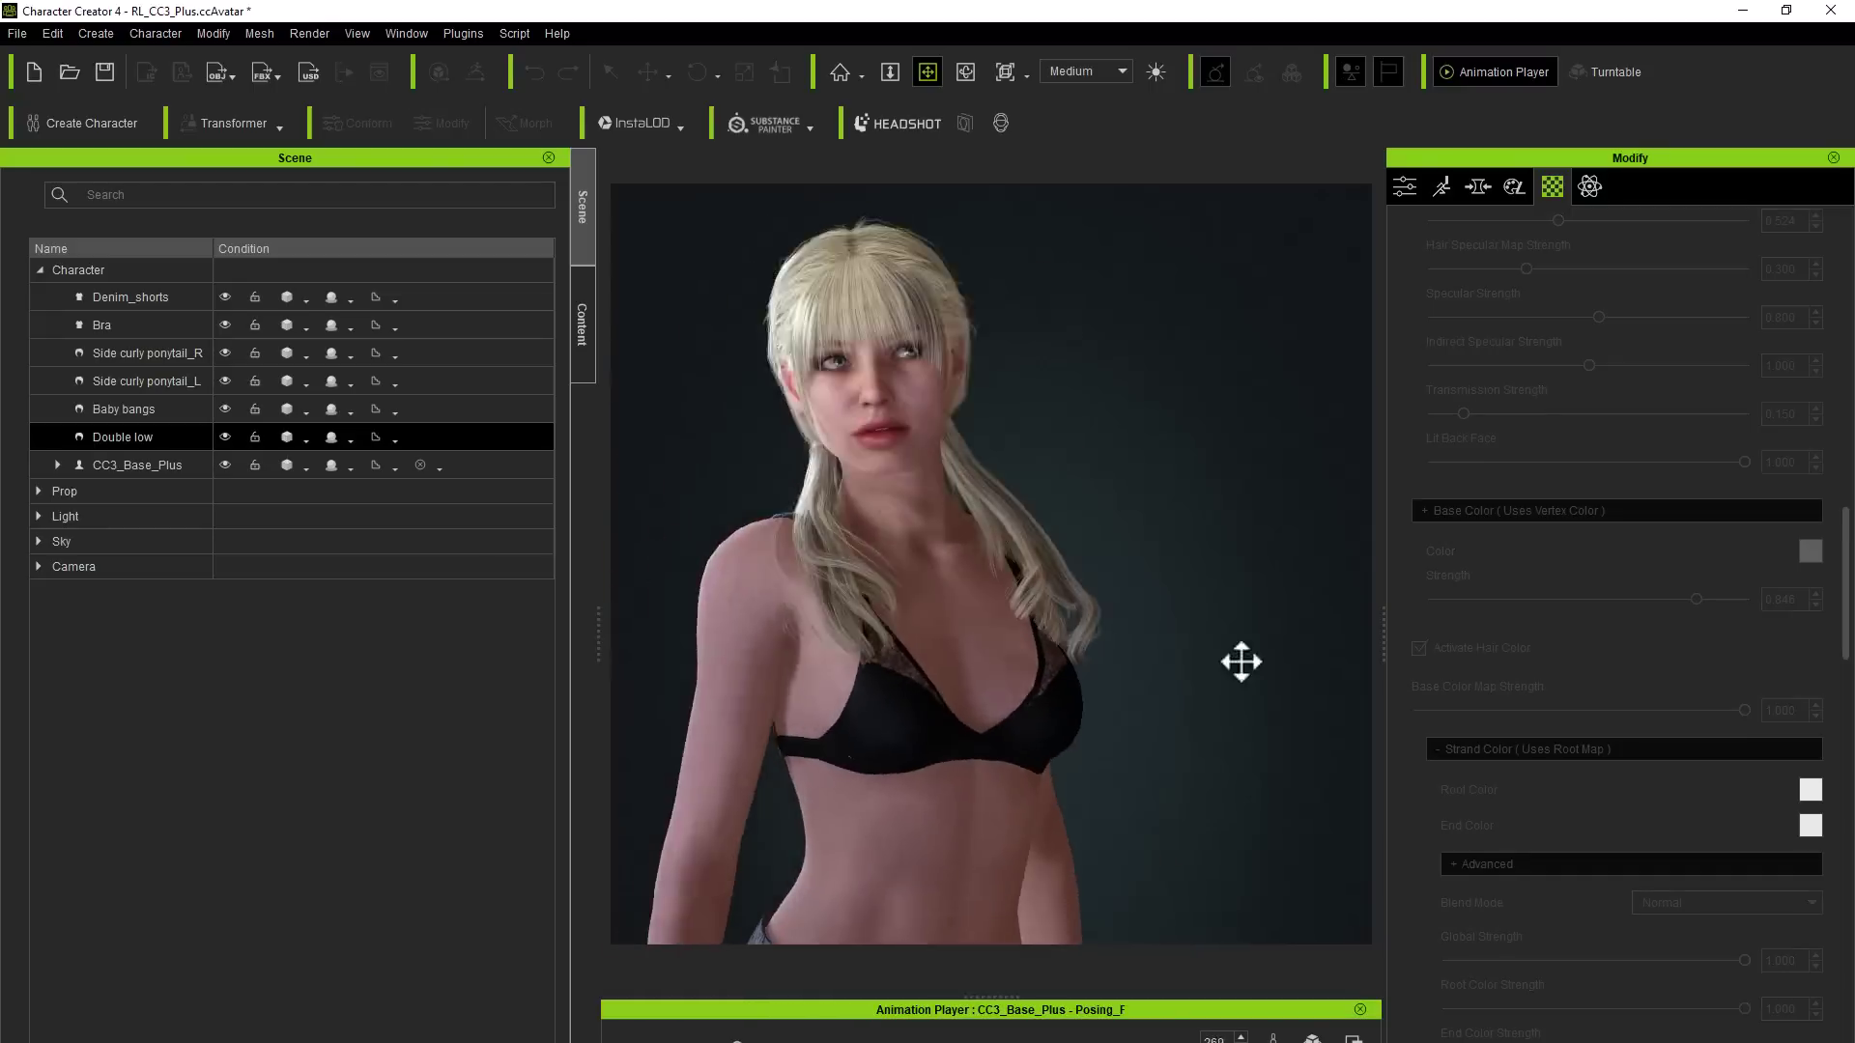
left_click(169, 382)
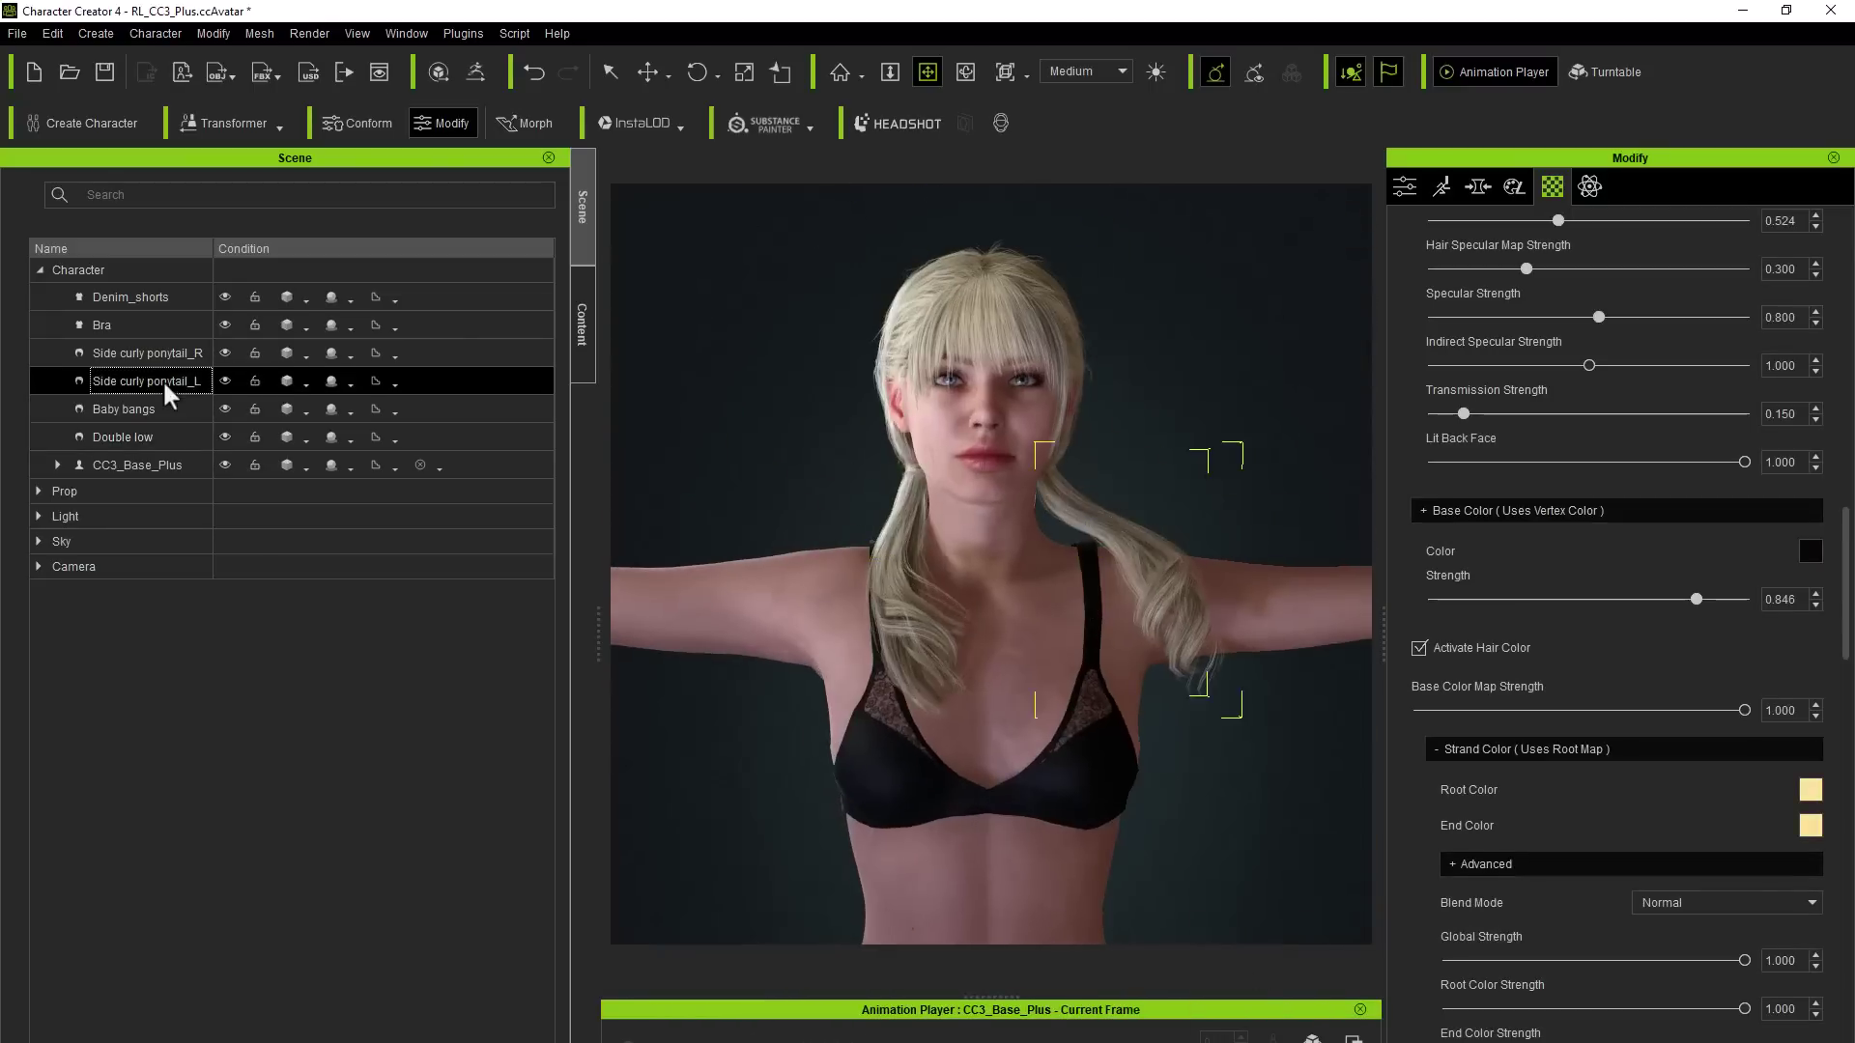
key("Delete")
key("Delete")
key("Delete")
key("Delete")
key("F4")
left_click_drag(435, 880, 958, 578)
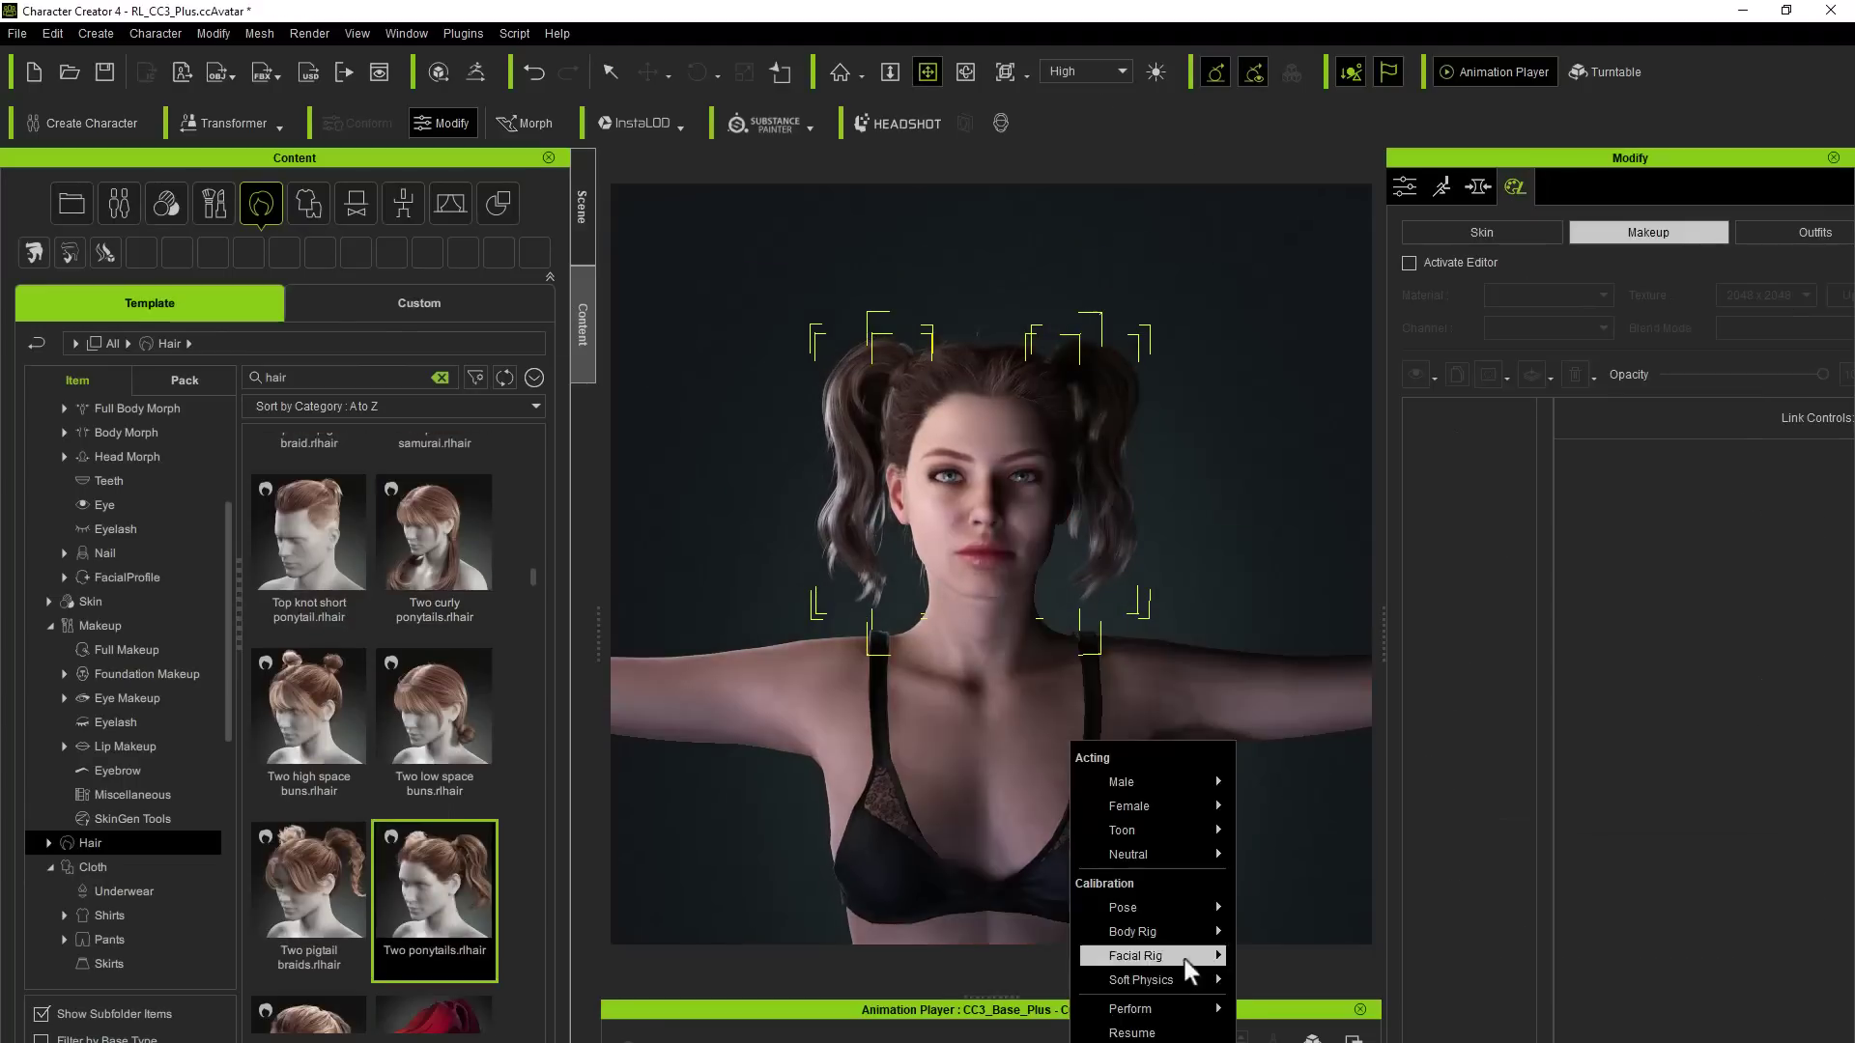
left_click(1200, 989)
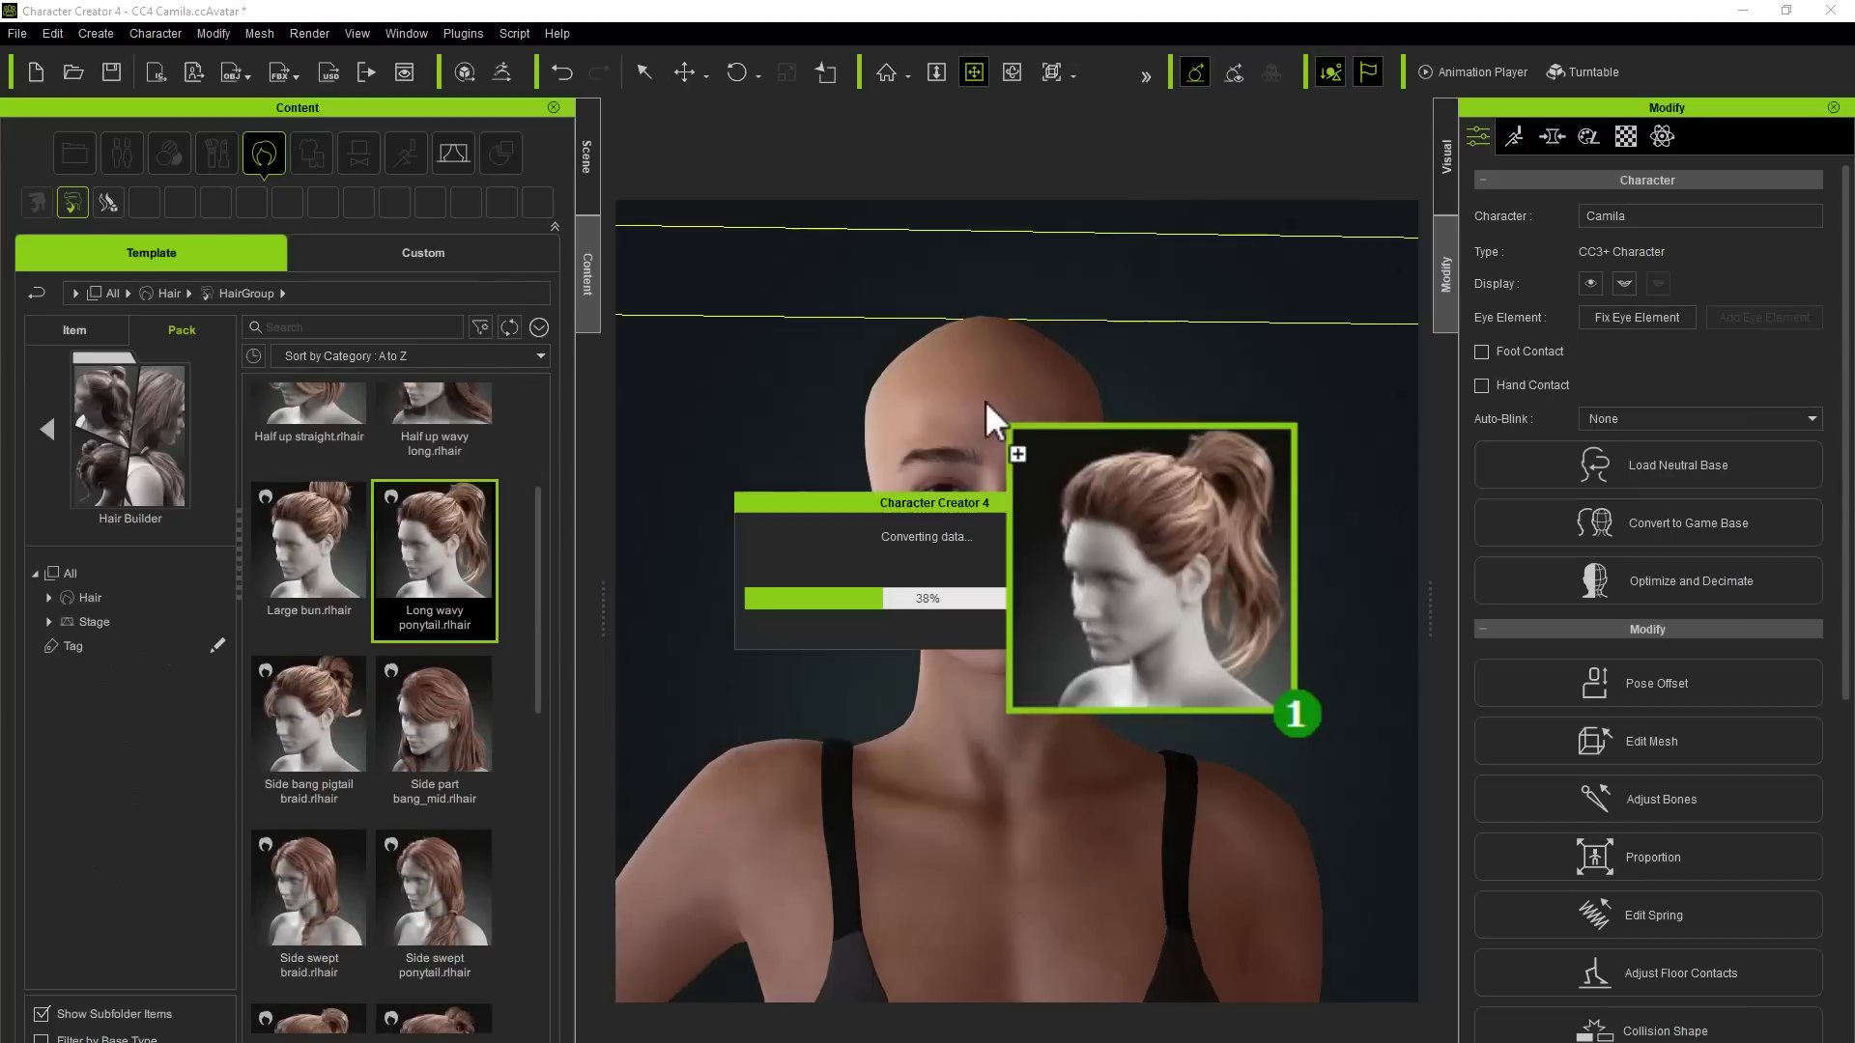
Recolour the ponytail hair's root and end navy blue, then play the dance animation.
scroll(531, 738, "up", 2)
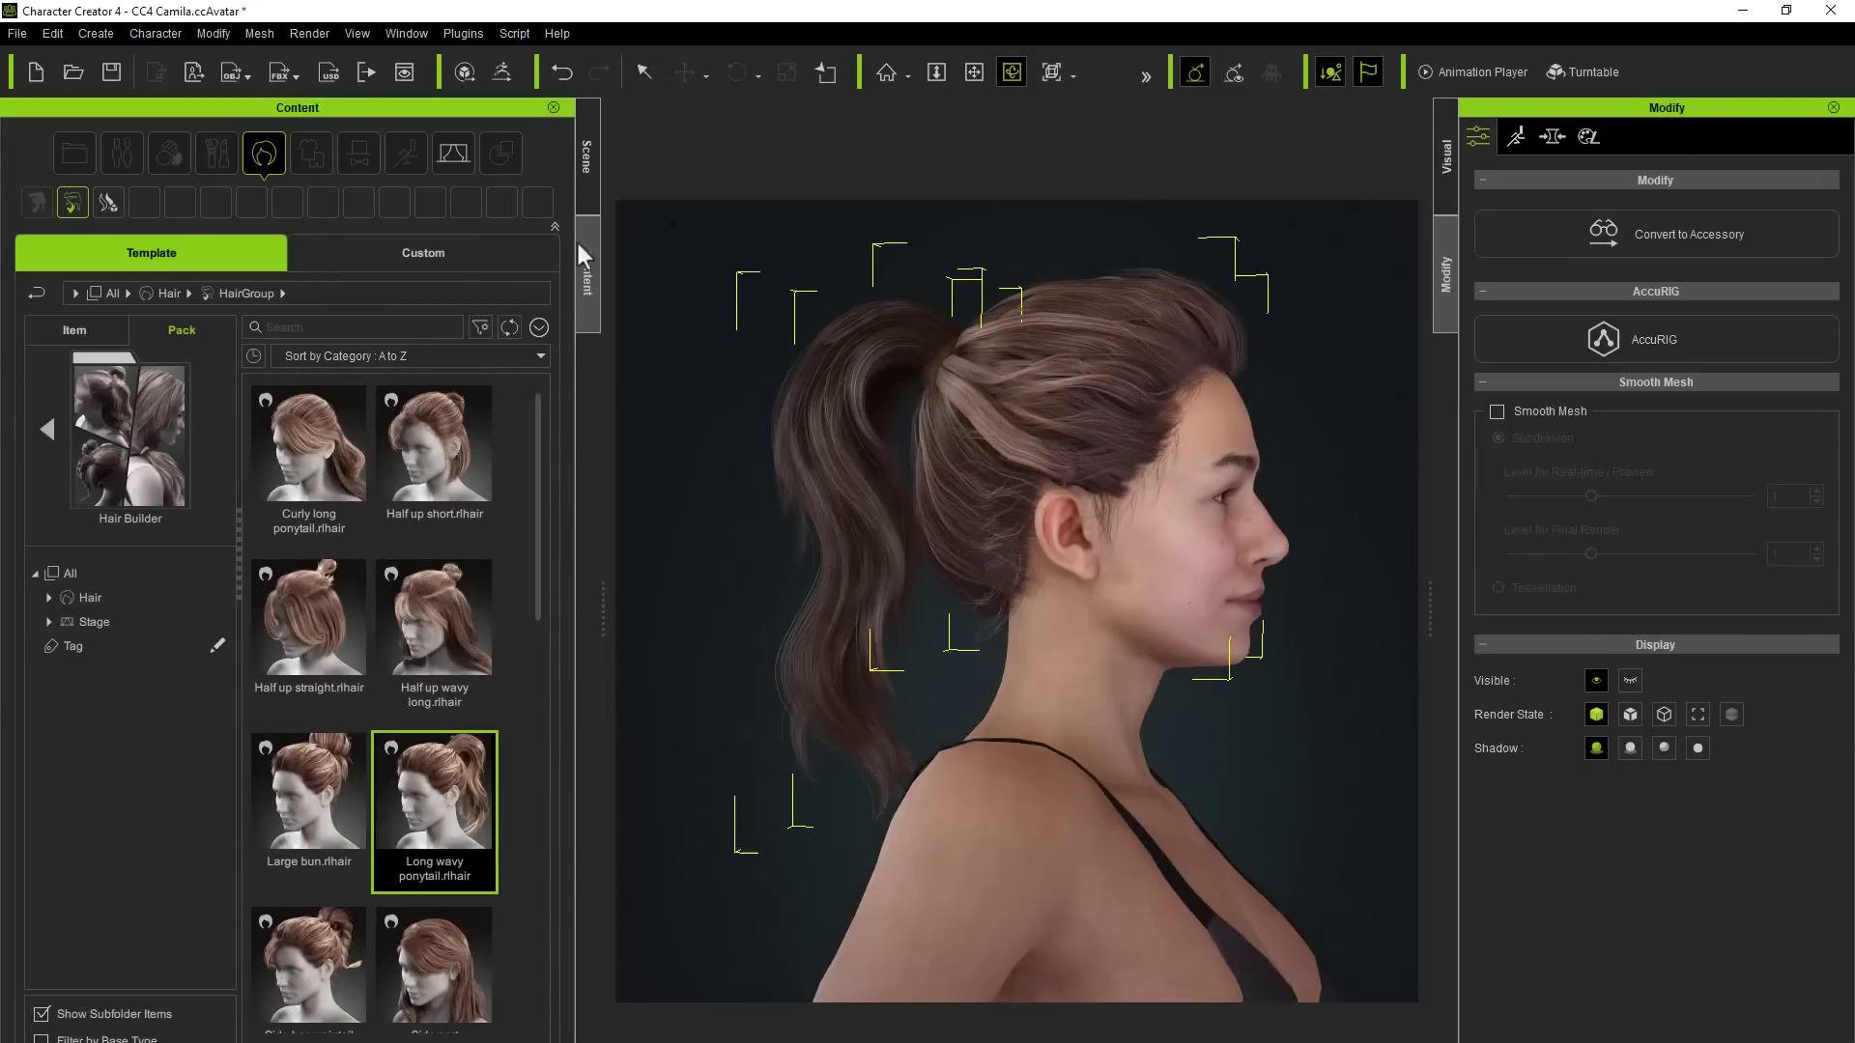
left_click(586, 157)
left_click(1627, 136)
scroll(1565, 483, "down", 5)
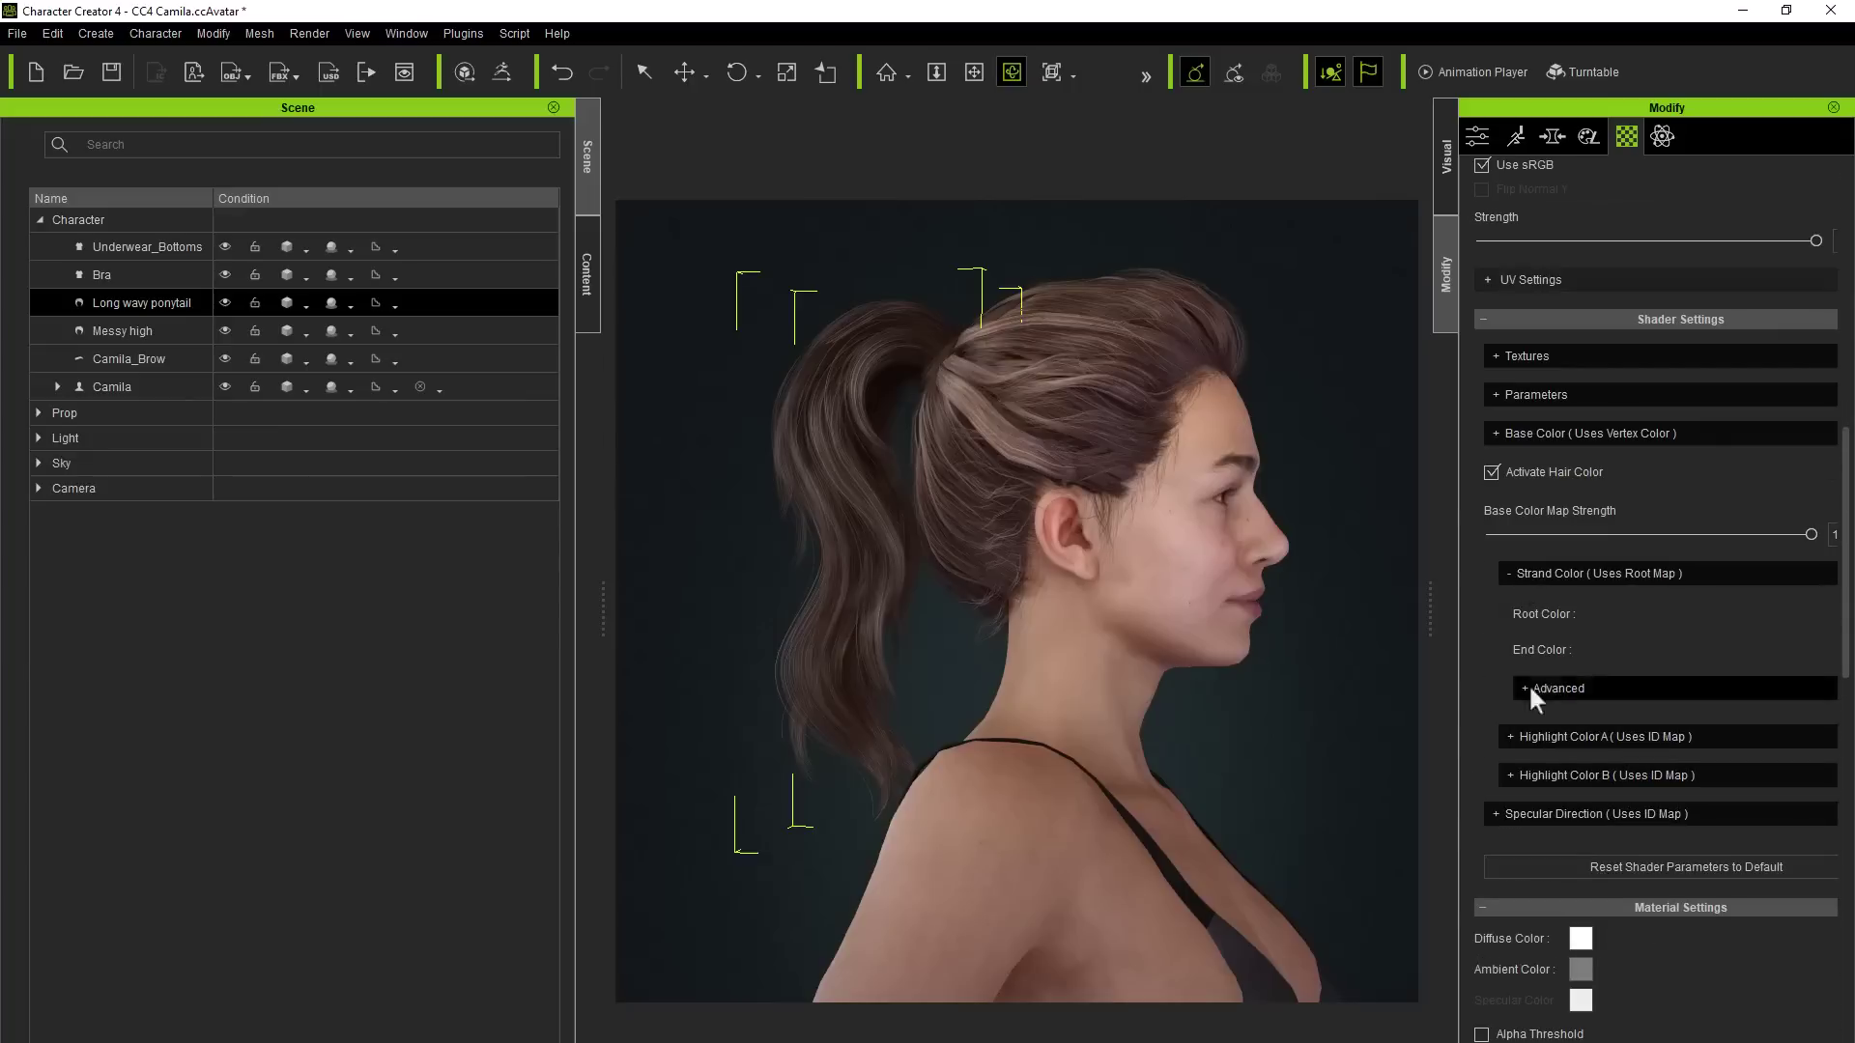
left_click_drag(1459, 628, 1410, 628)
left_click_drag(601, 616, 594, 617)
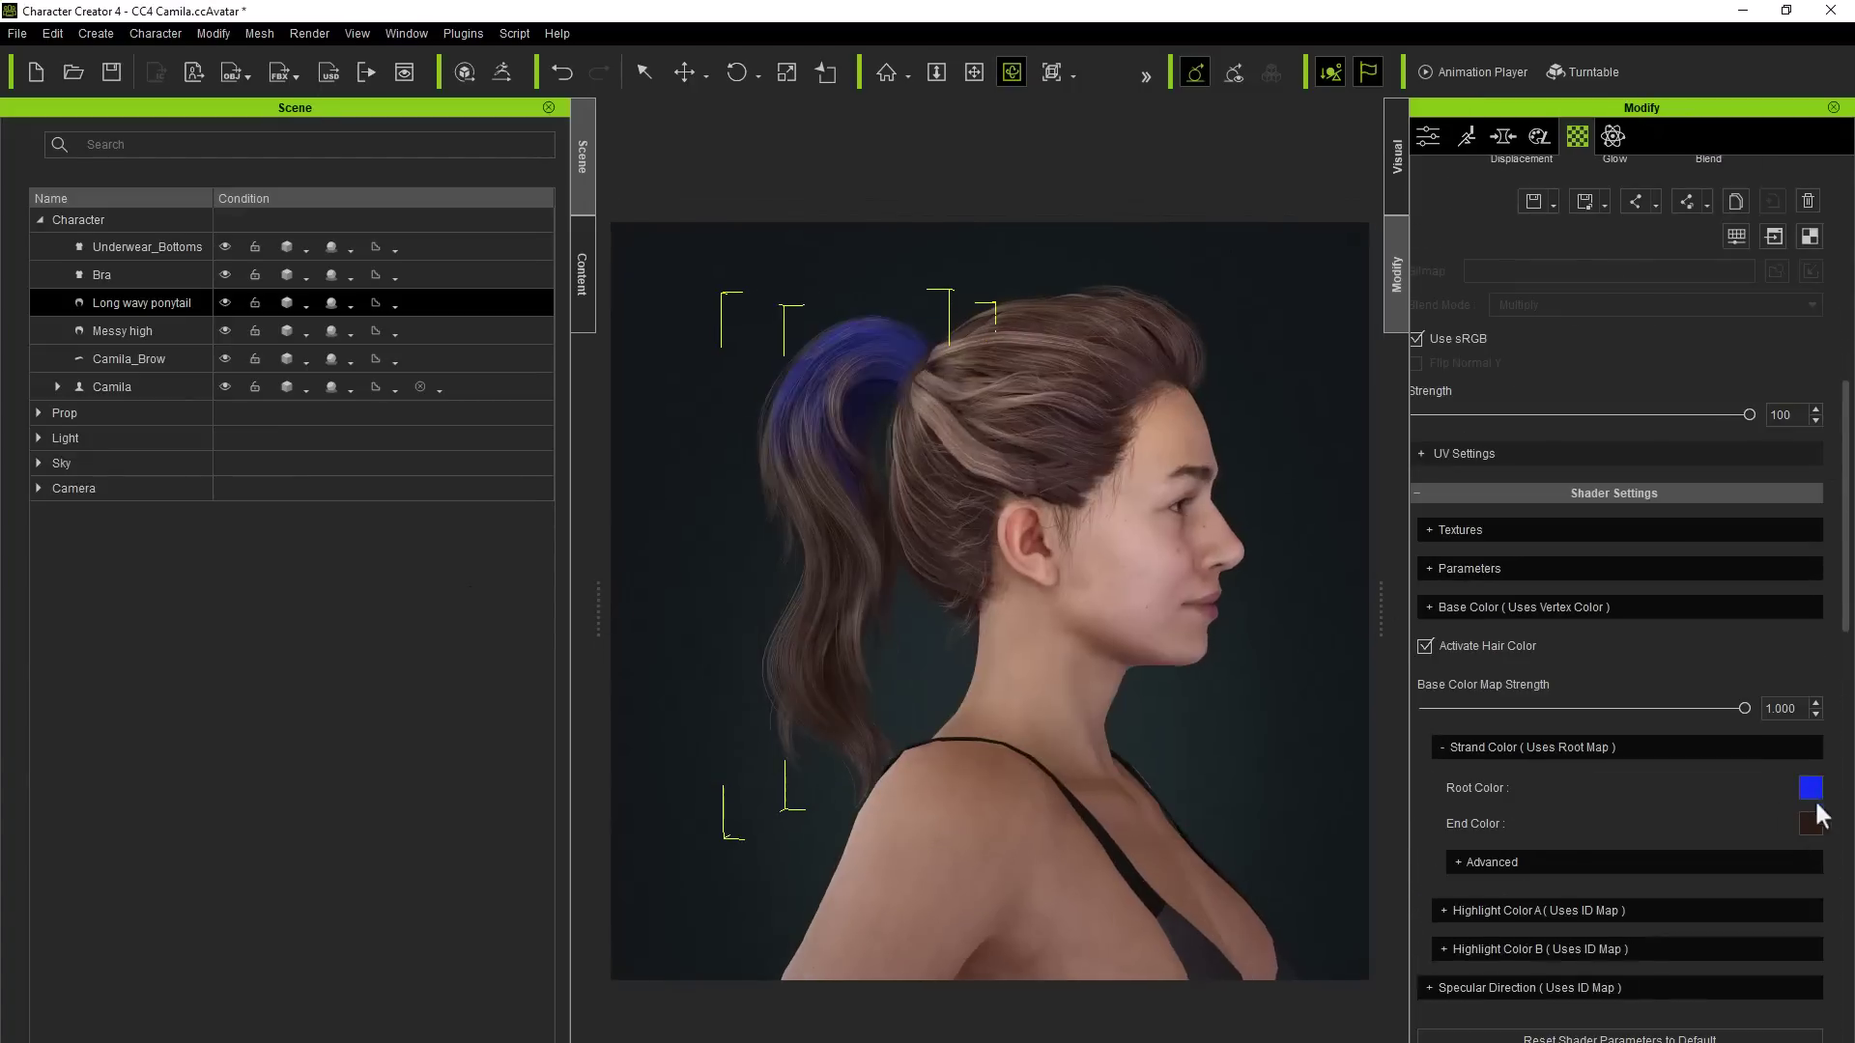
left_click(1811, 787)
left_click(957, 729)
left_click(1463, 607)
left_click(122, 331)
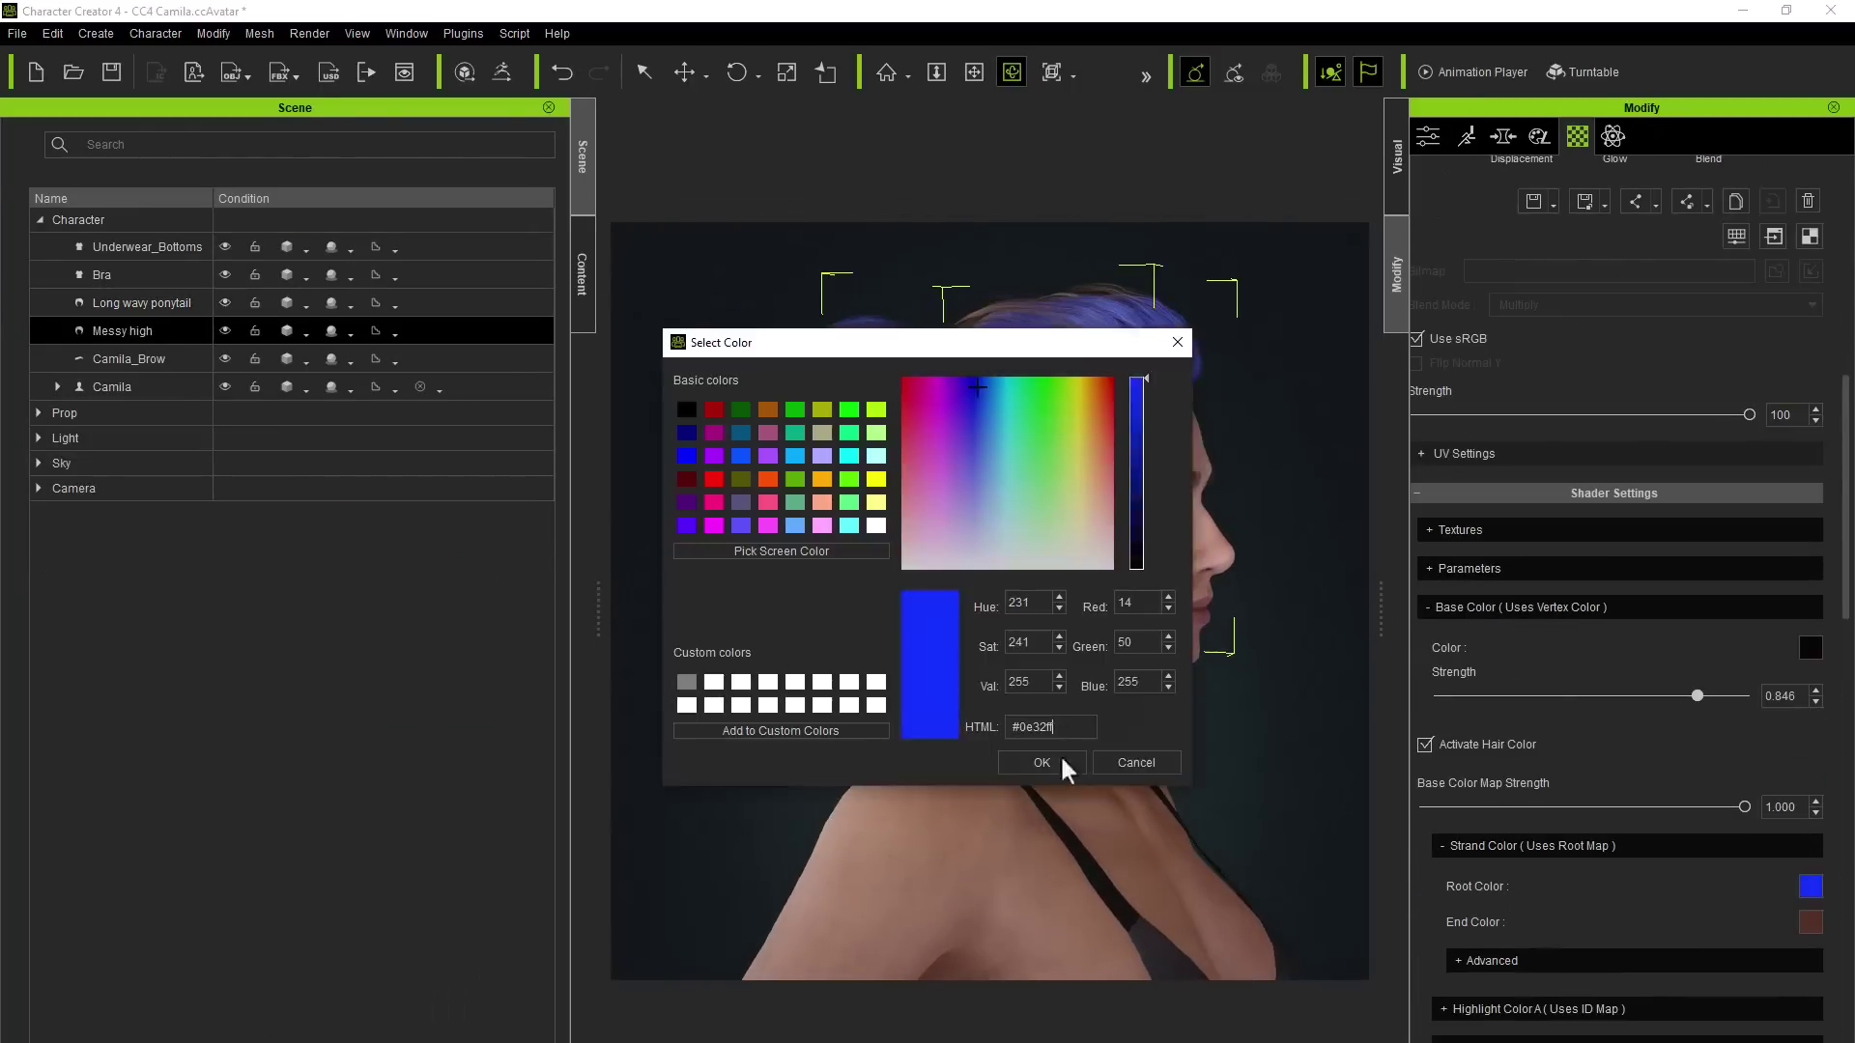
left_click_drag(1139, 406, 1139, 526)
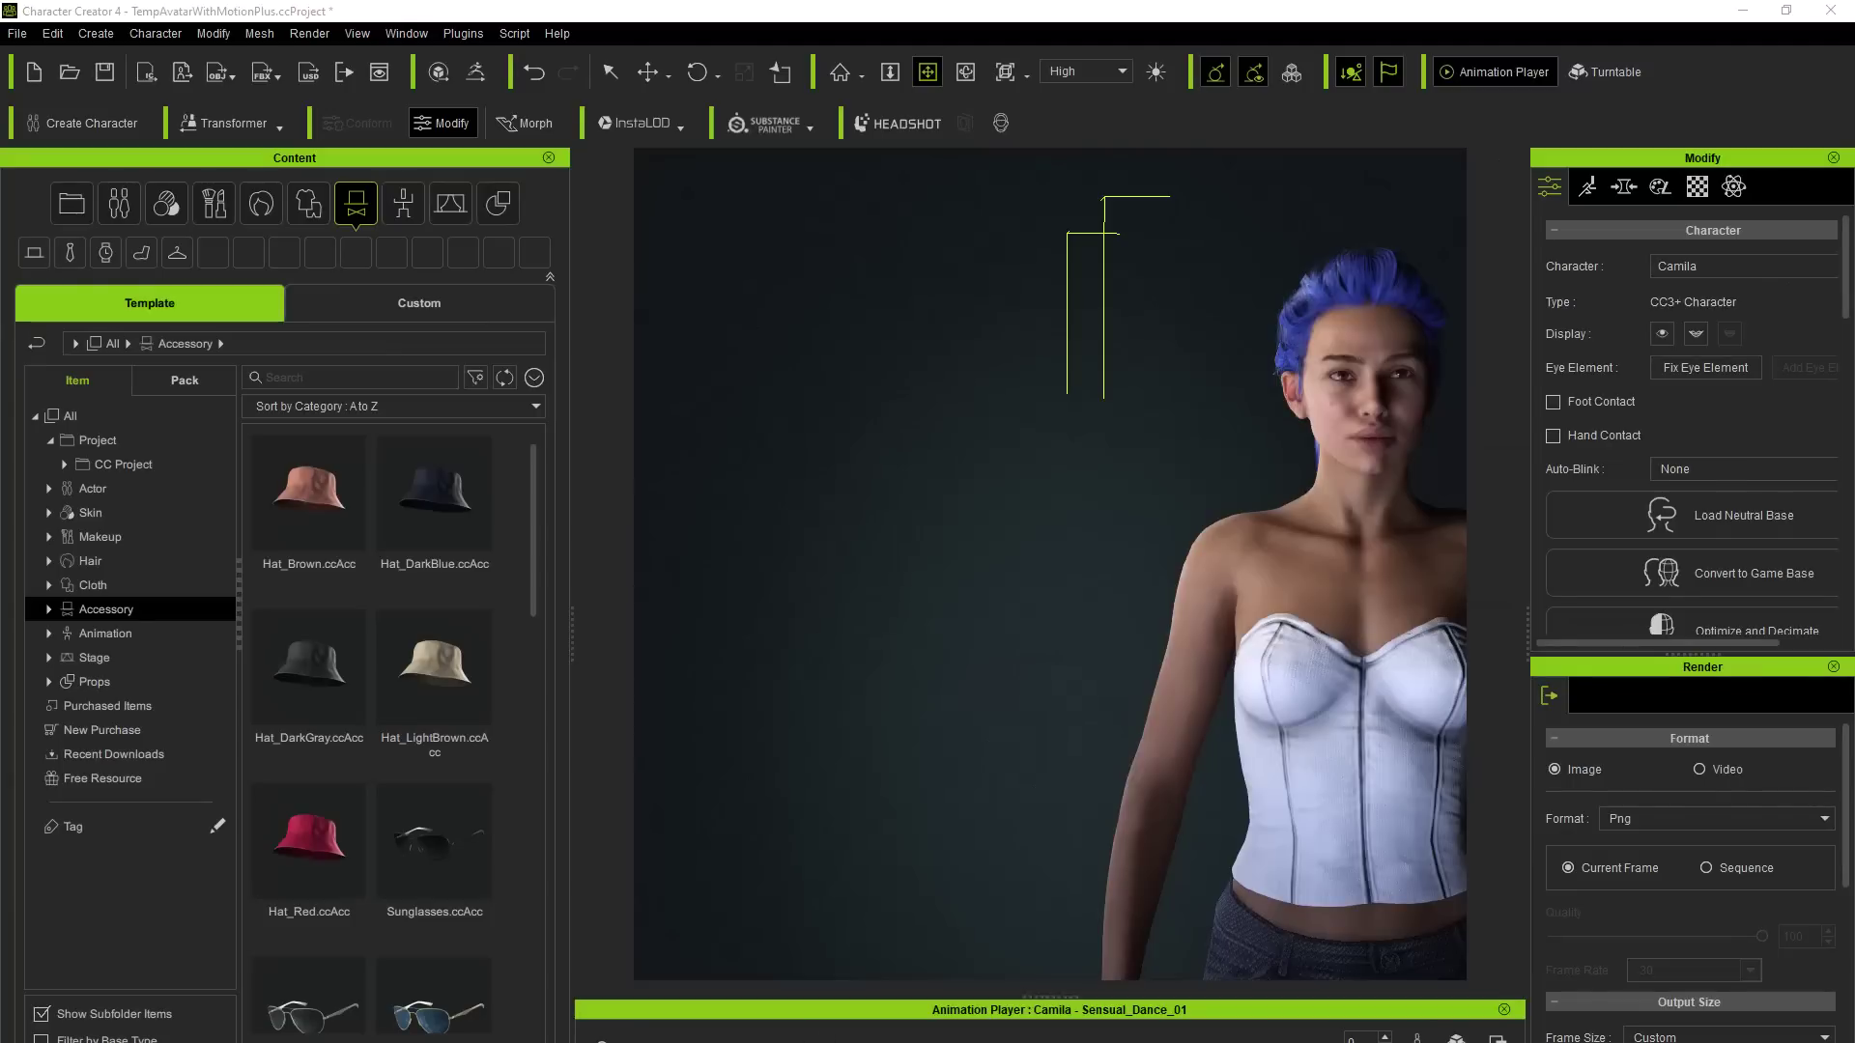
key("space")
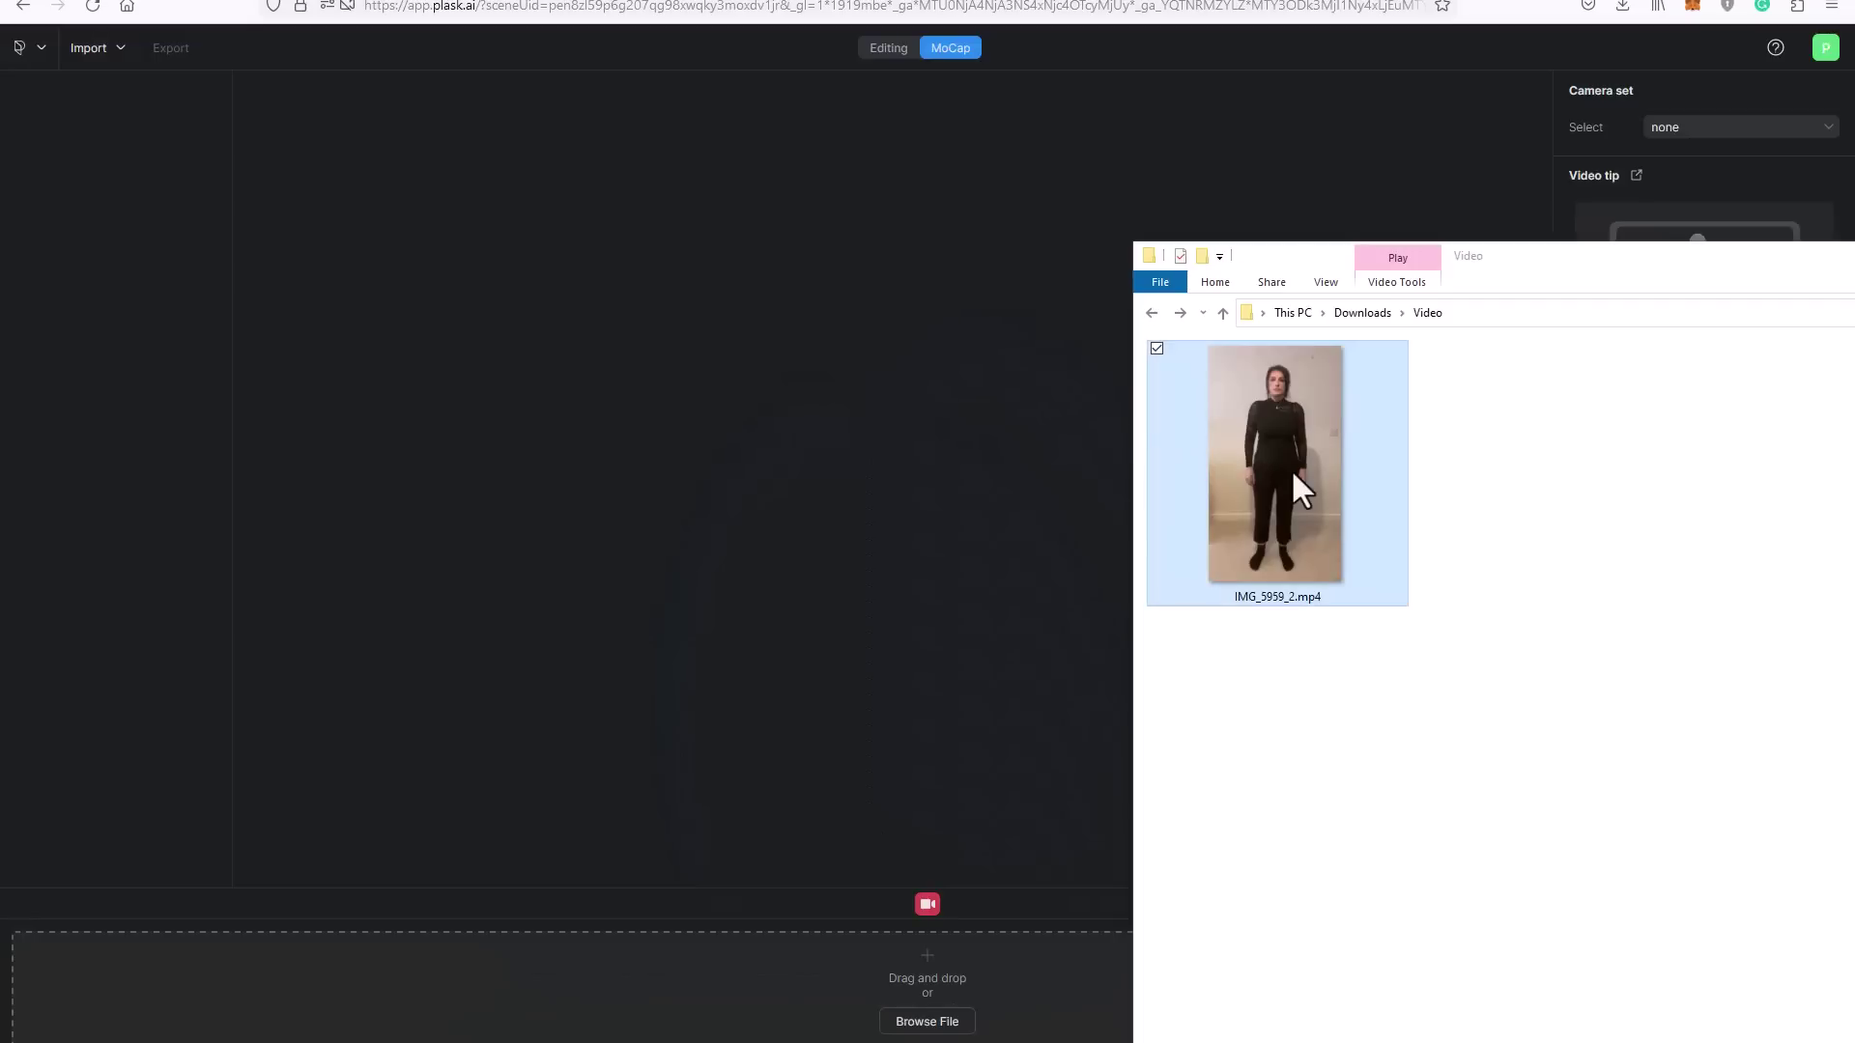
Load IMG_5959_2.mp4 into Plask's MoCap and set the extraction T-pose option to No.
left_click_drag(1291, 467, 889, 1001)
left_click(933, 906)
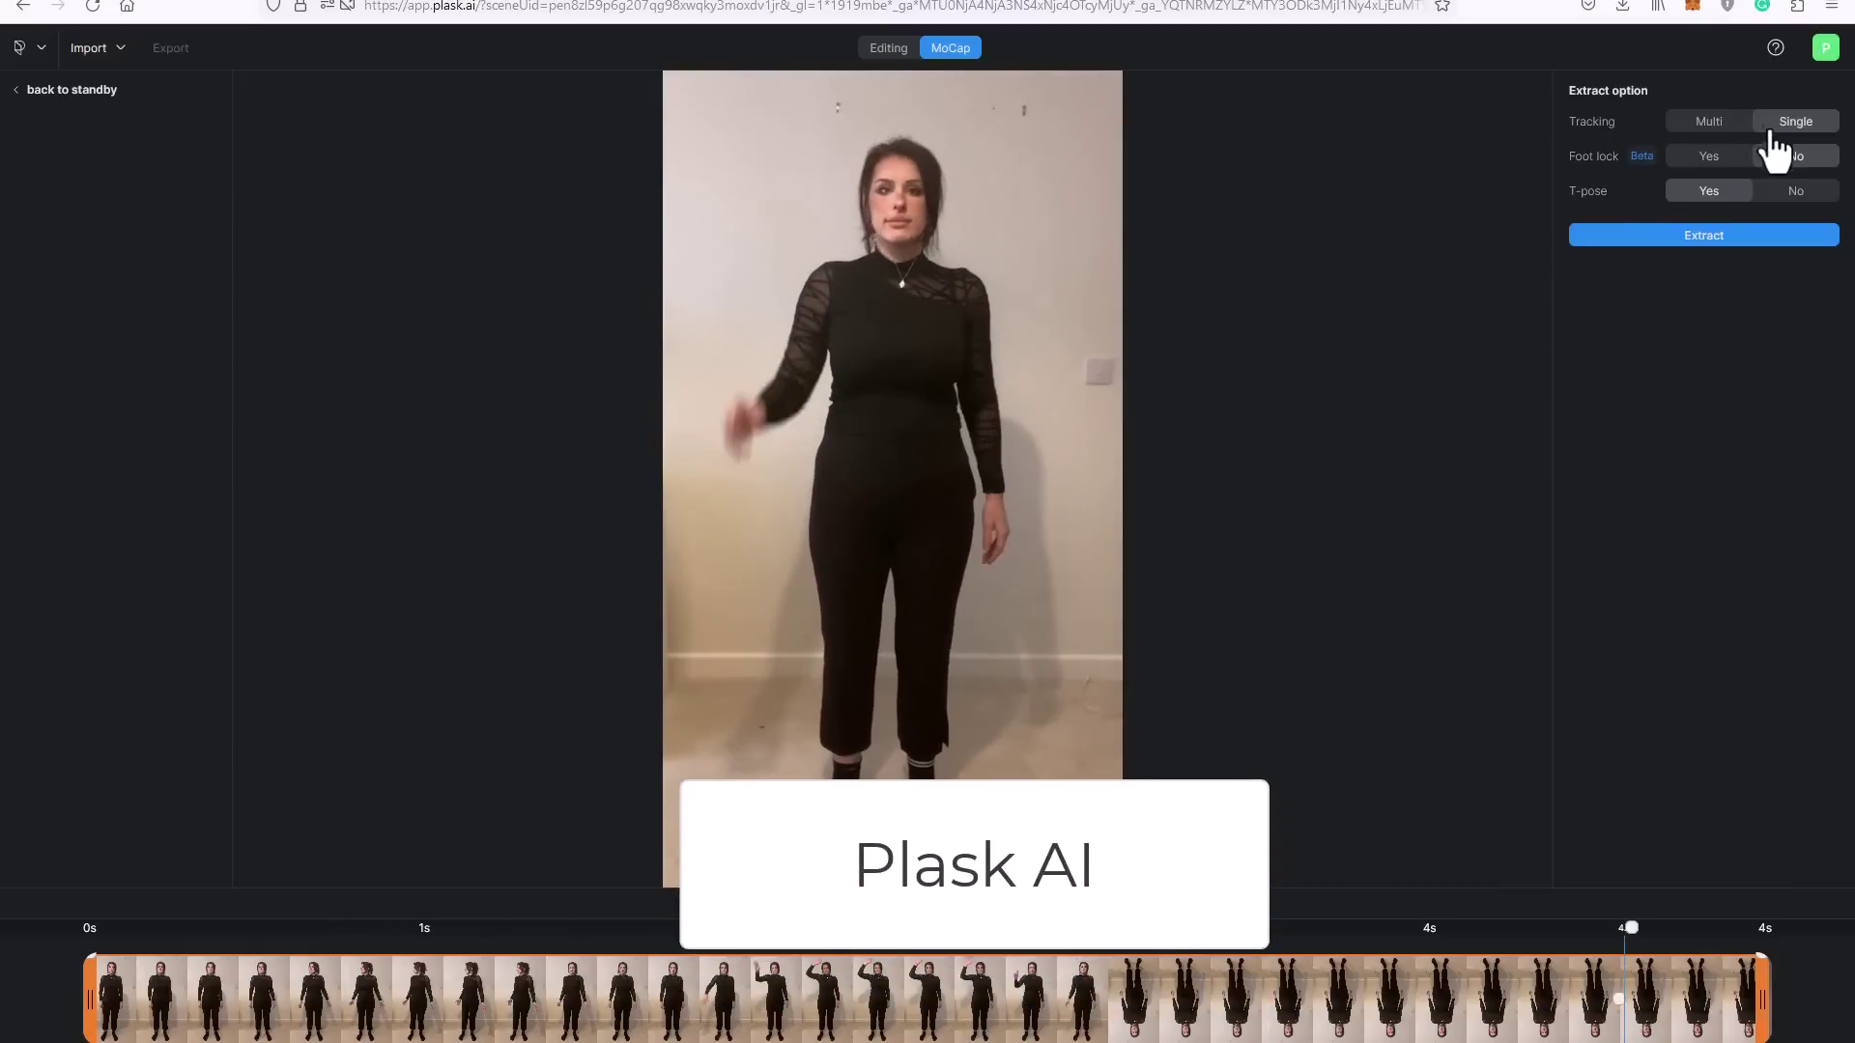
left_click(1793, 193)
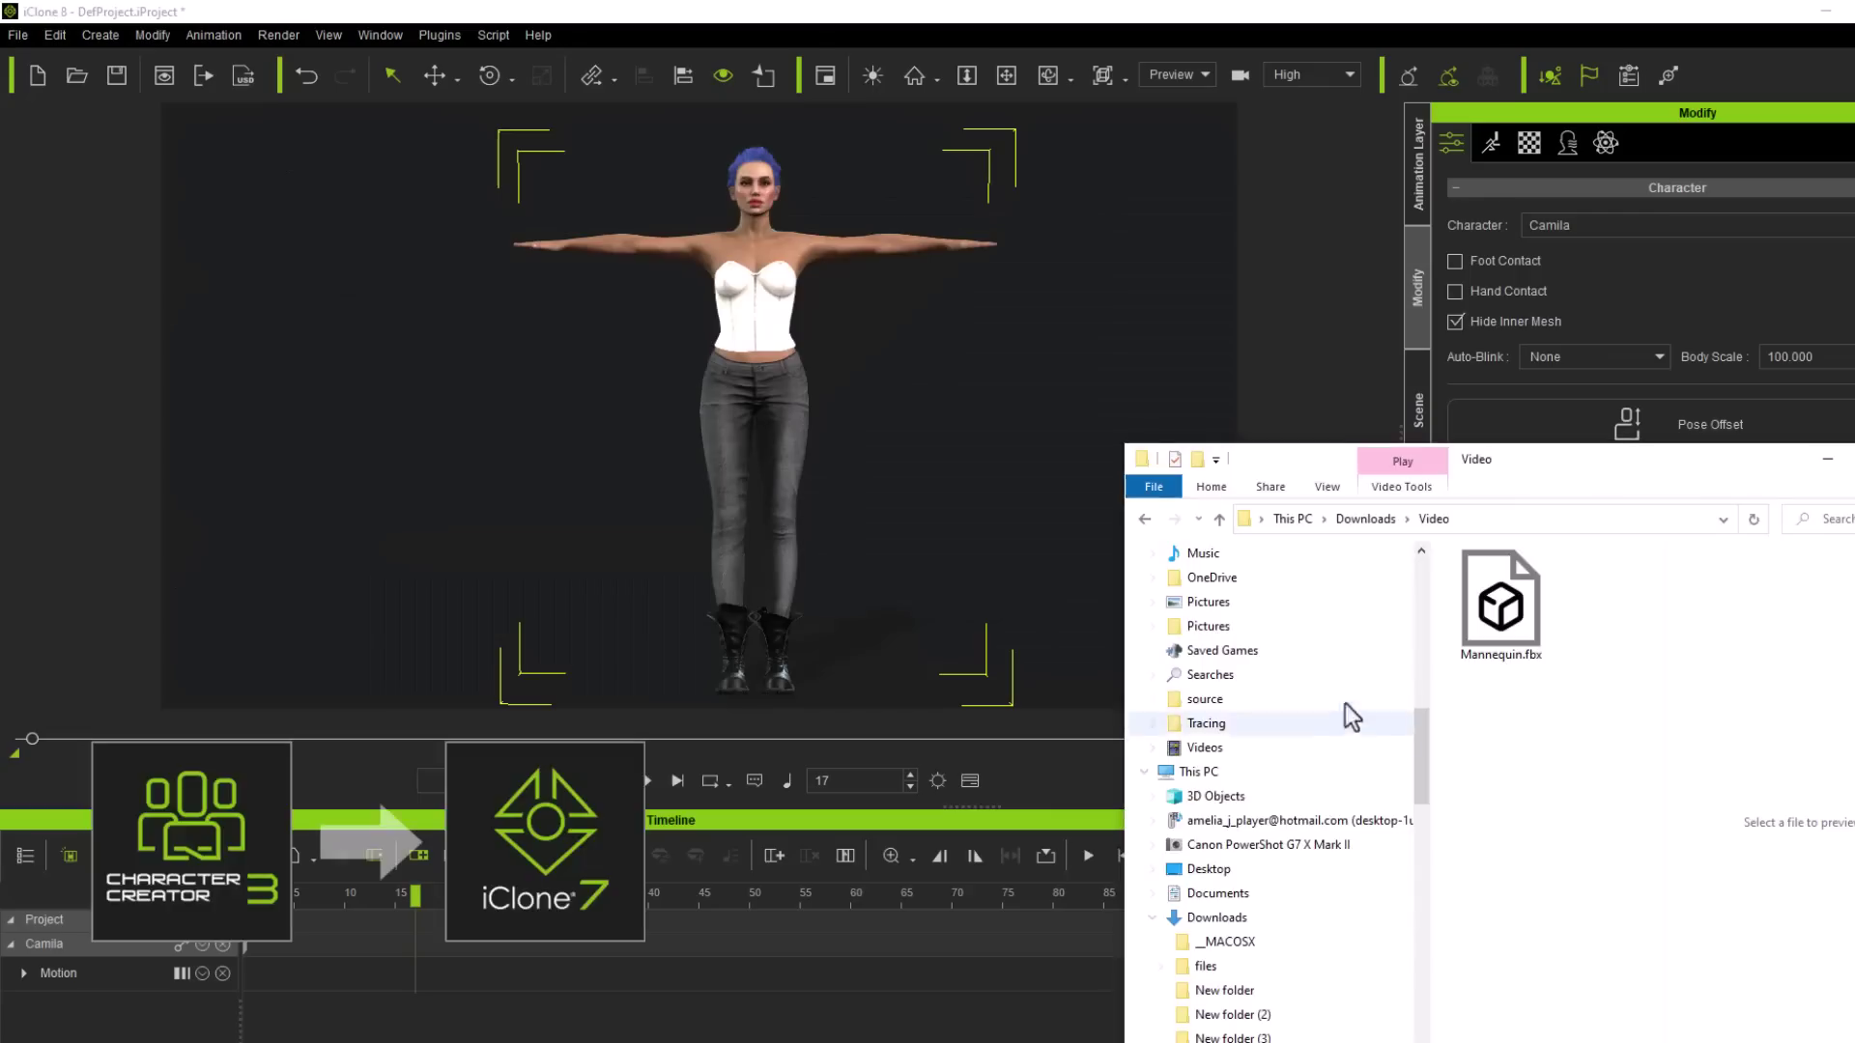
Import Mannequin.fbx onto the character, convert it with the Plask profile, and play it back.
left_click(1501, 608)
left_click_drag(1517, 624, 846, 512)
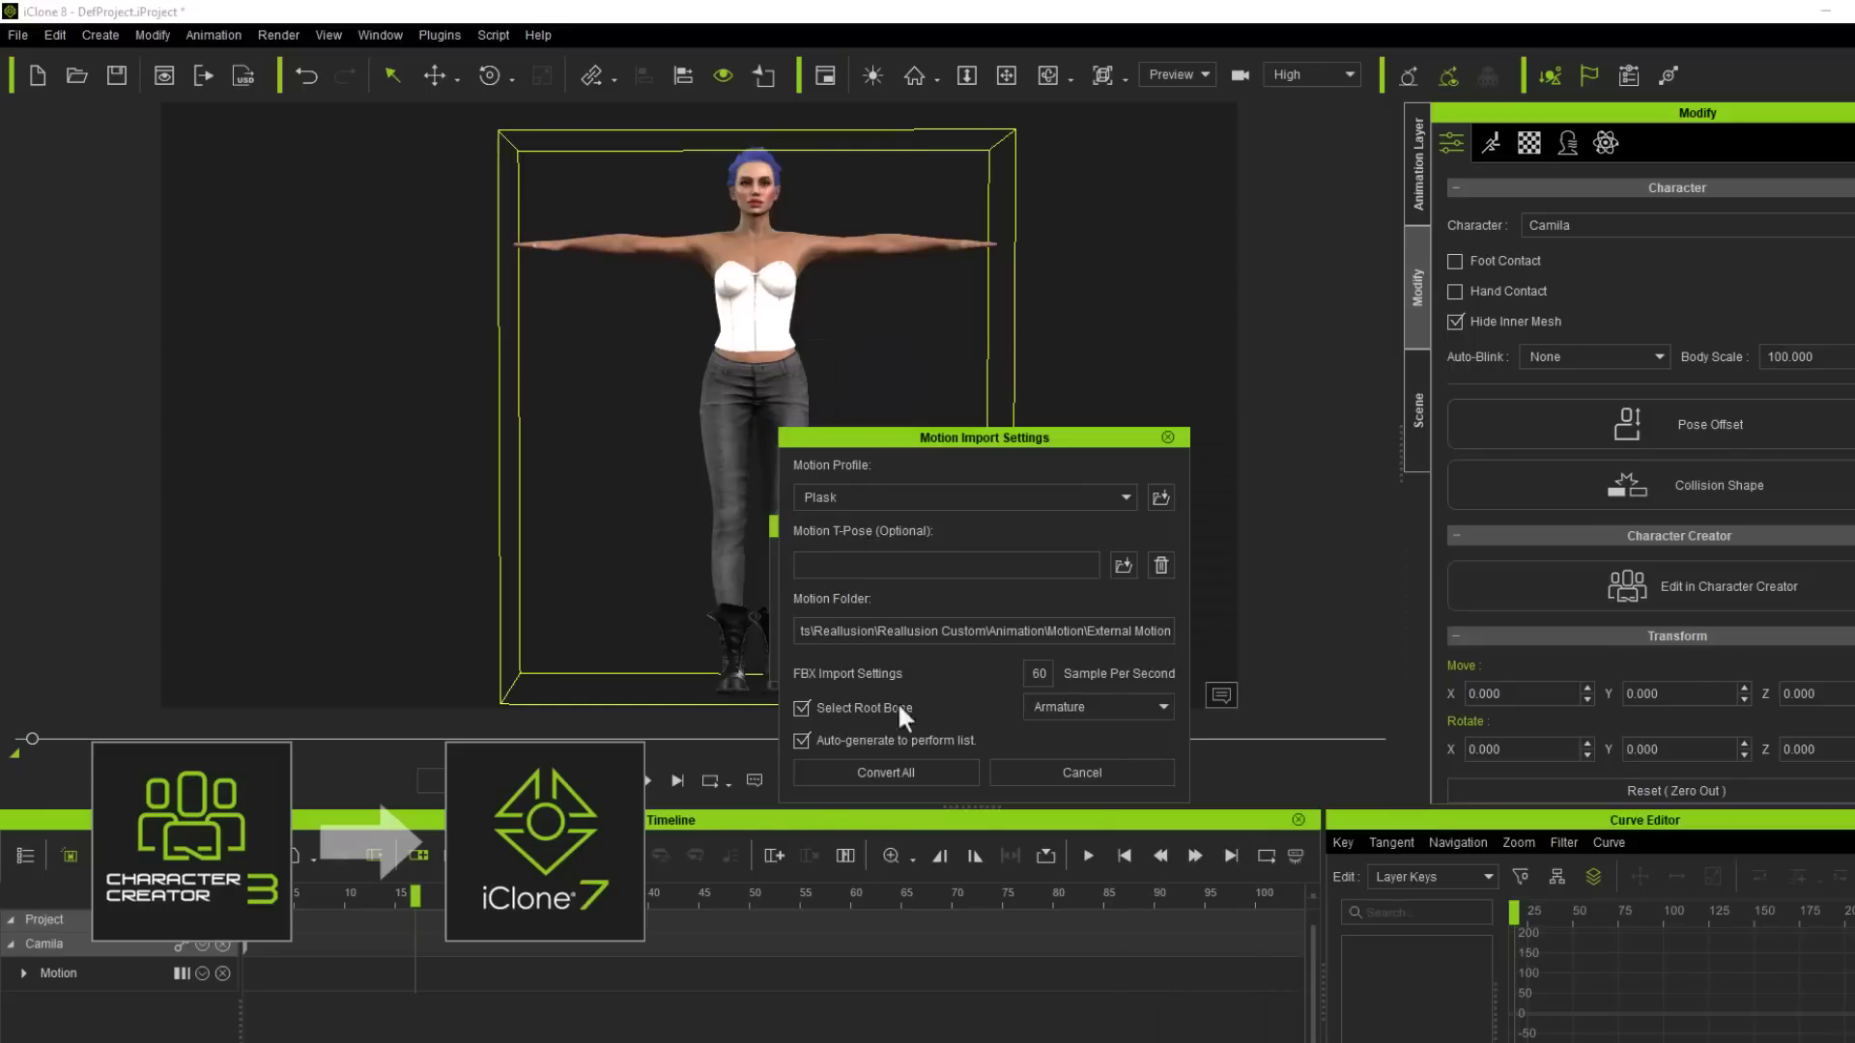
left_click(912, 771)
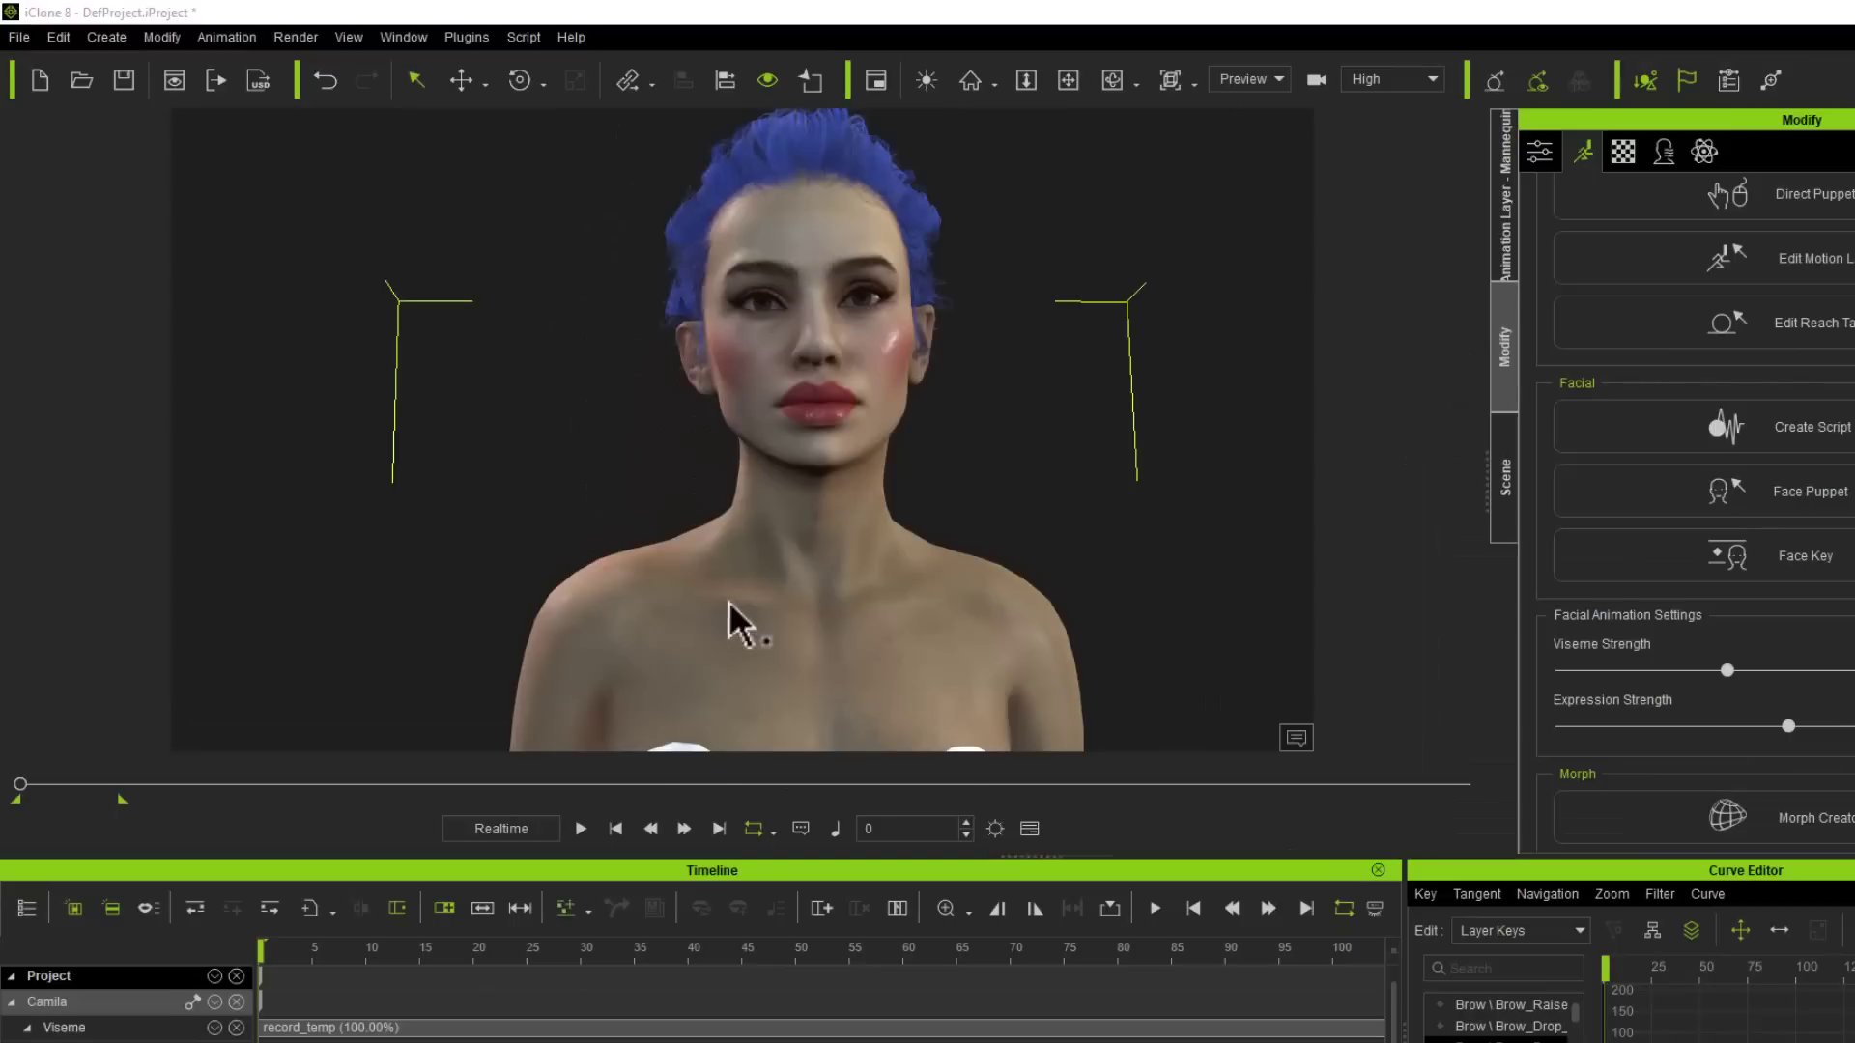
left_click(584, 827)
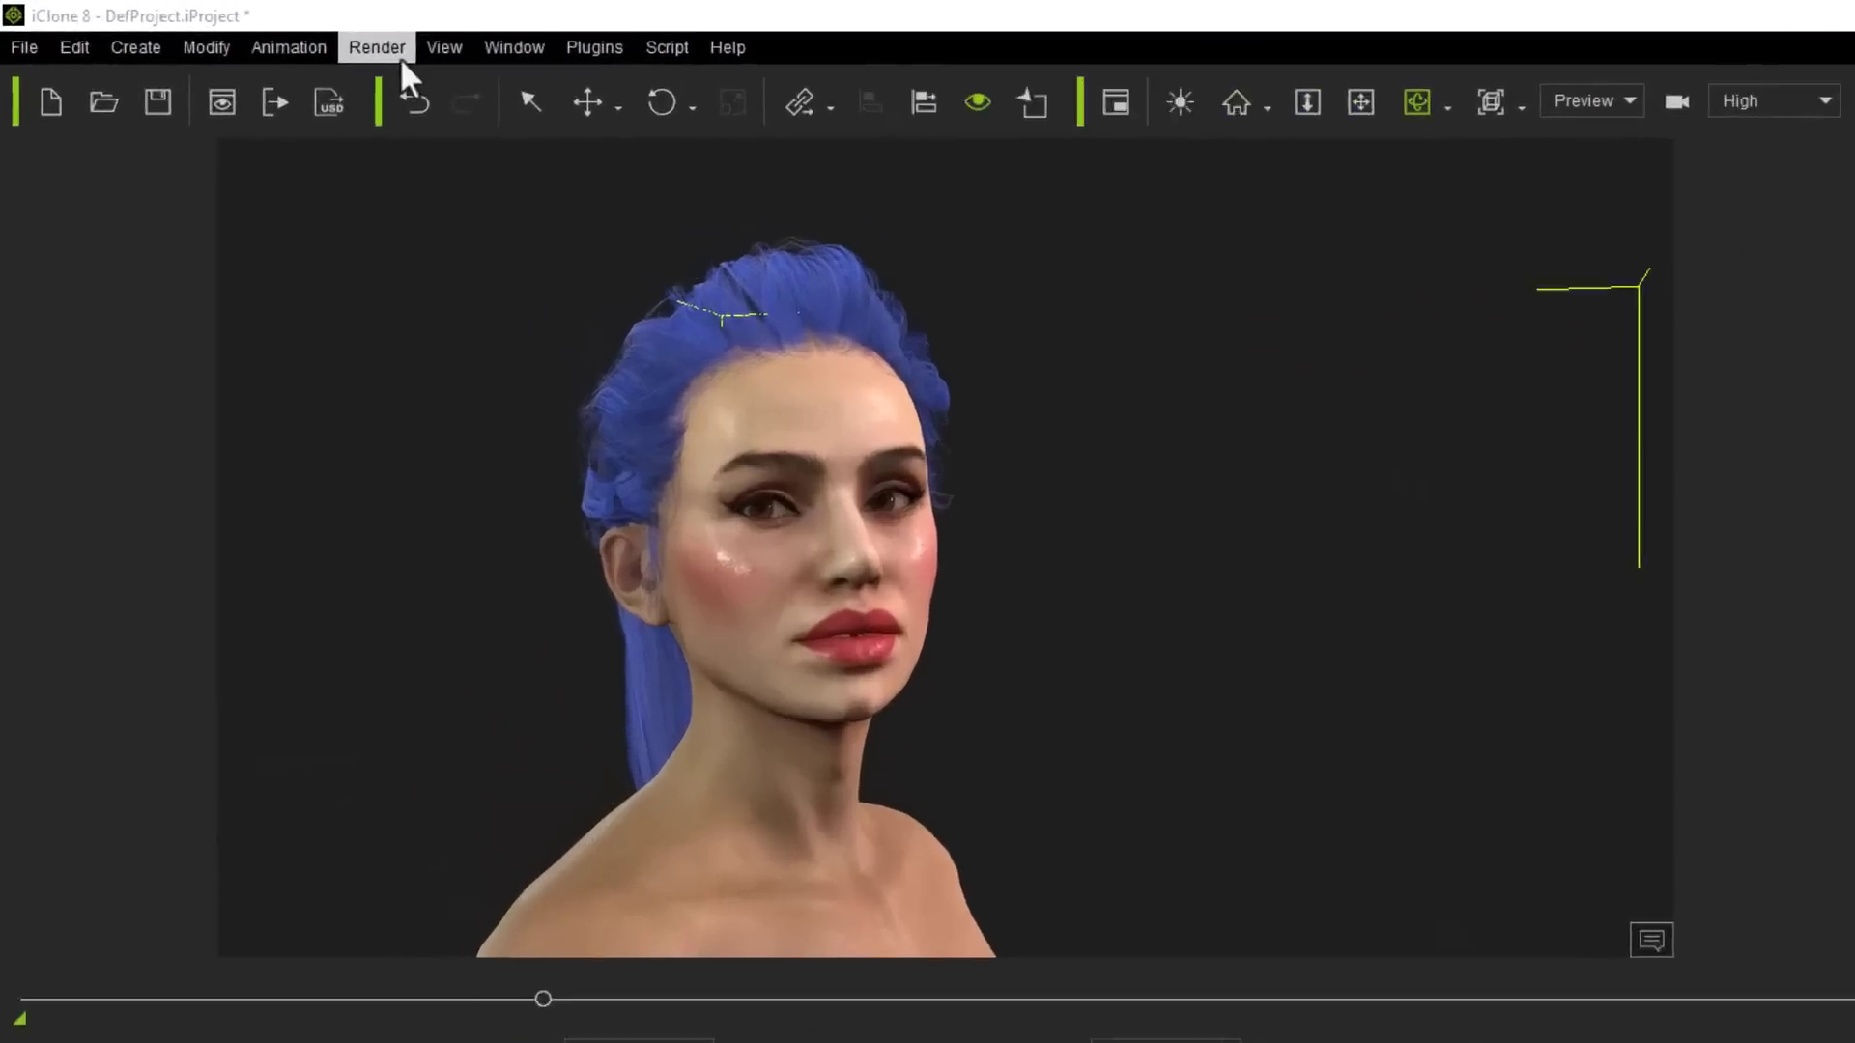
Configure Render Video for a 1920x1080 PNG image sequence covering frames 0 to 1799.
left_click(265, 33)
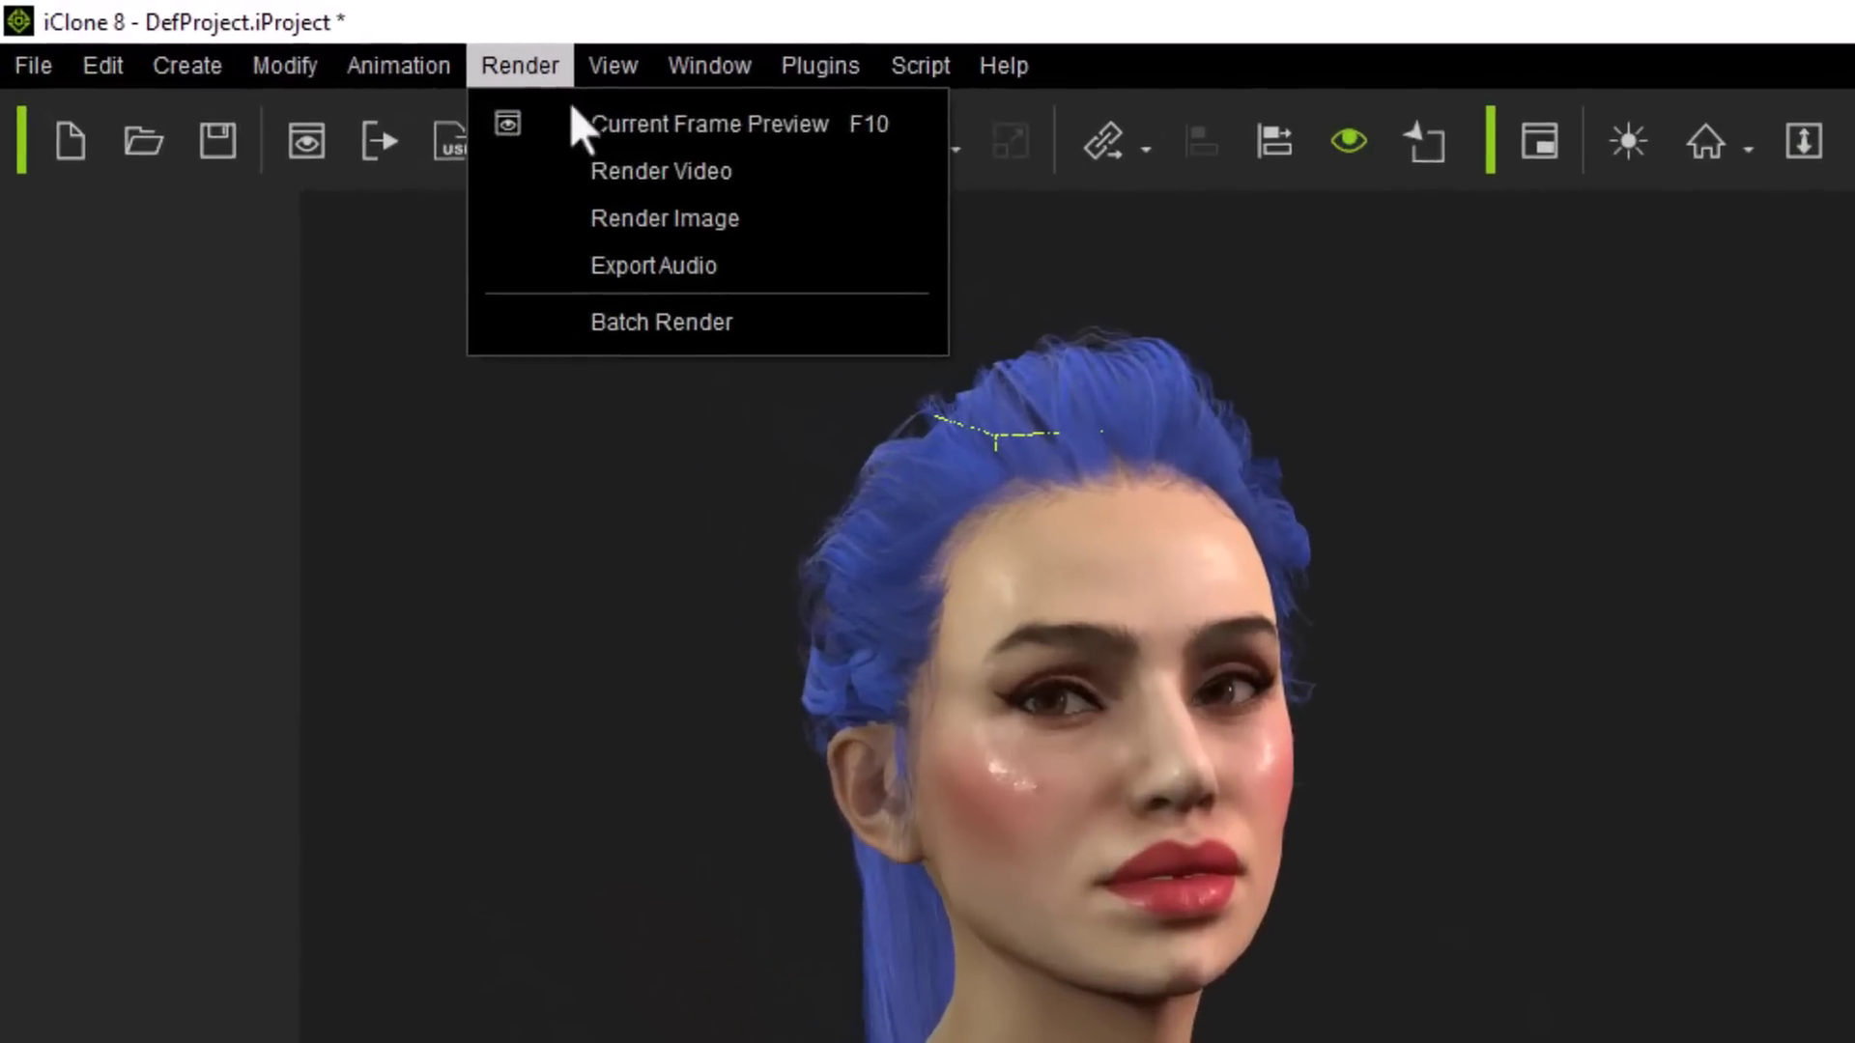
left_click(647, 184)
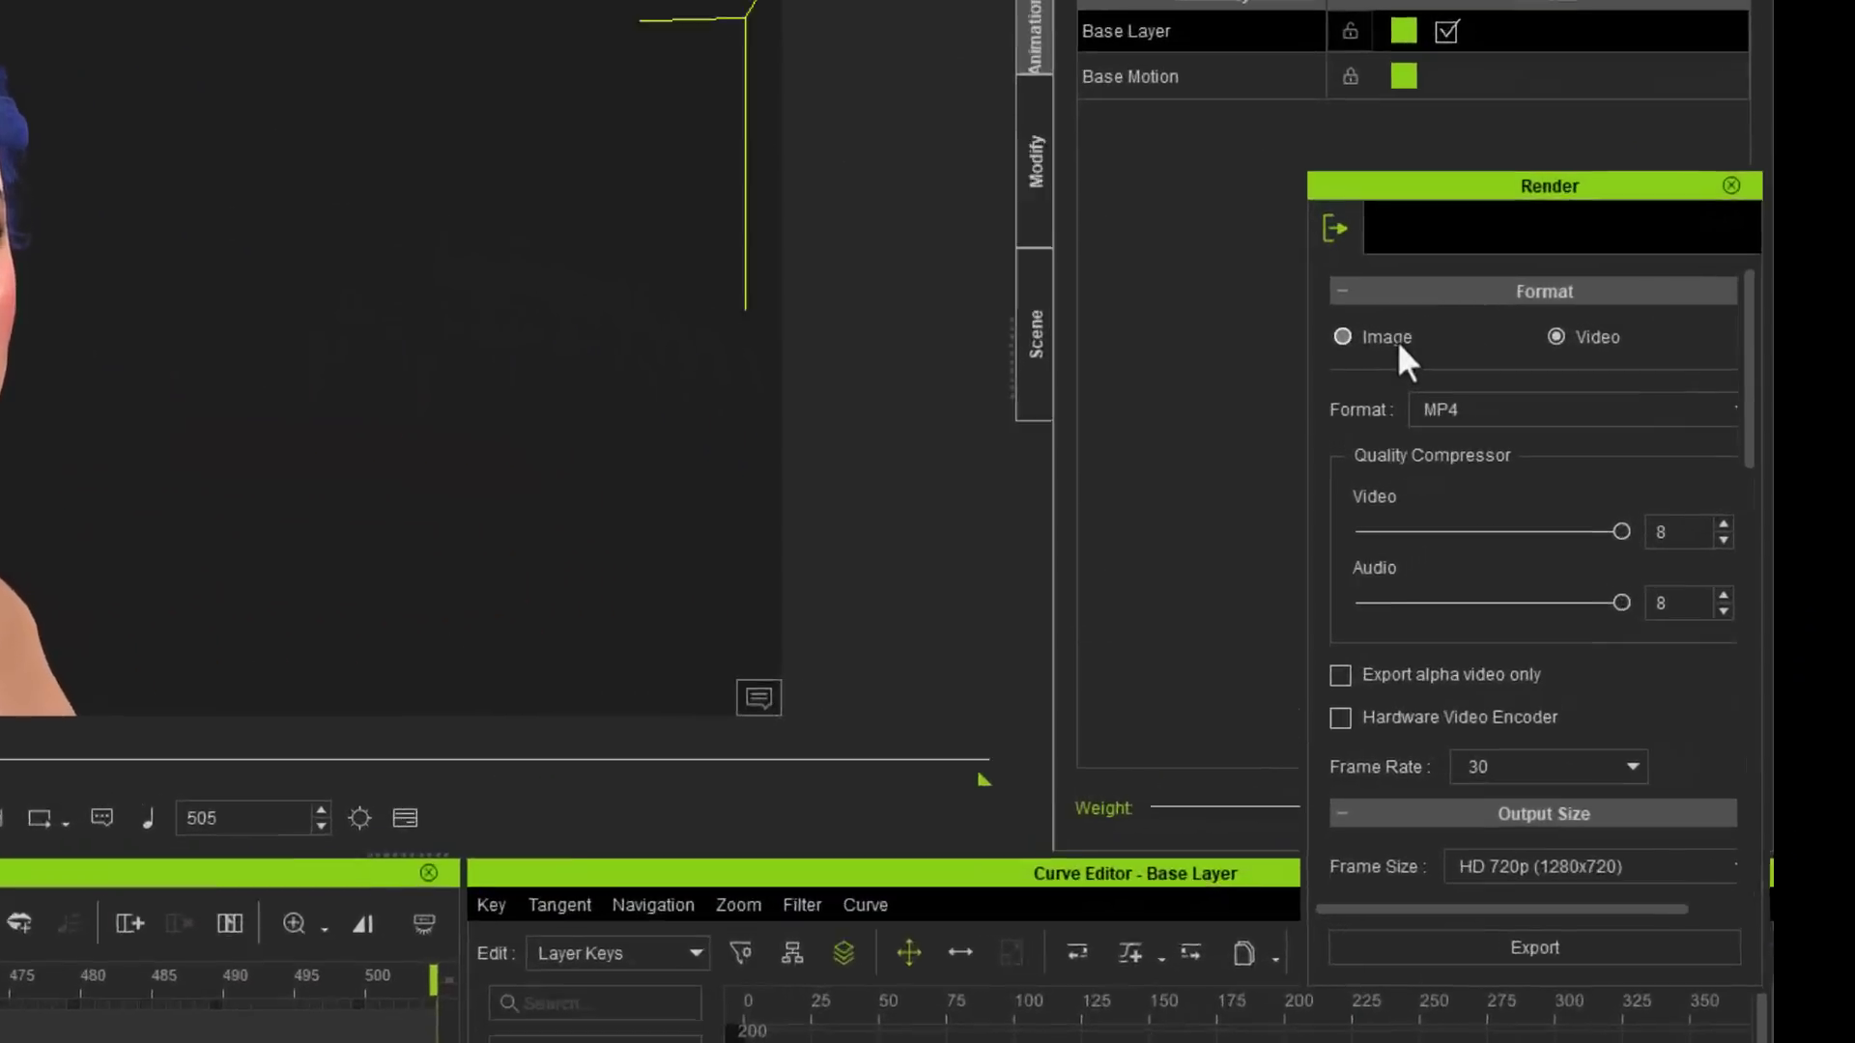
left_click(1443, 387)
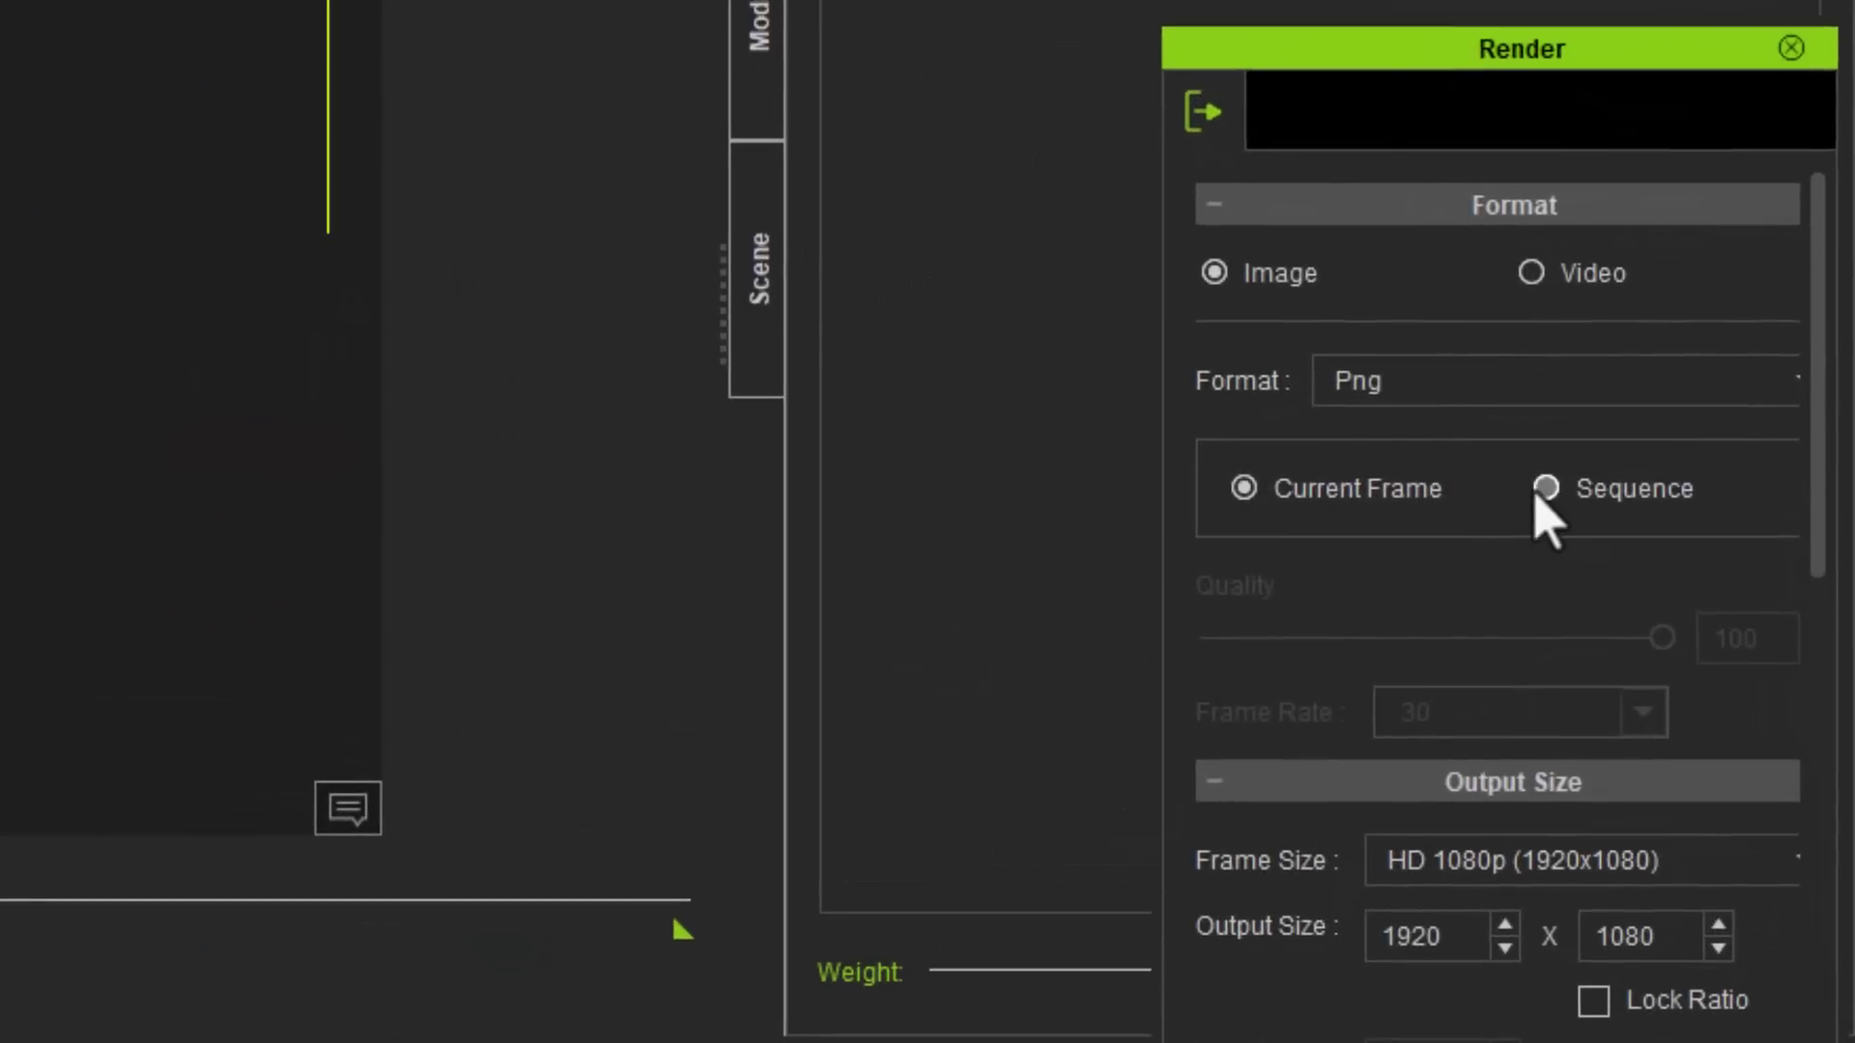
left_click(1580, 478)
scroll(1536, 565, "down", 3)
scroll(1368, 700, "down", 1)
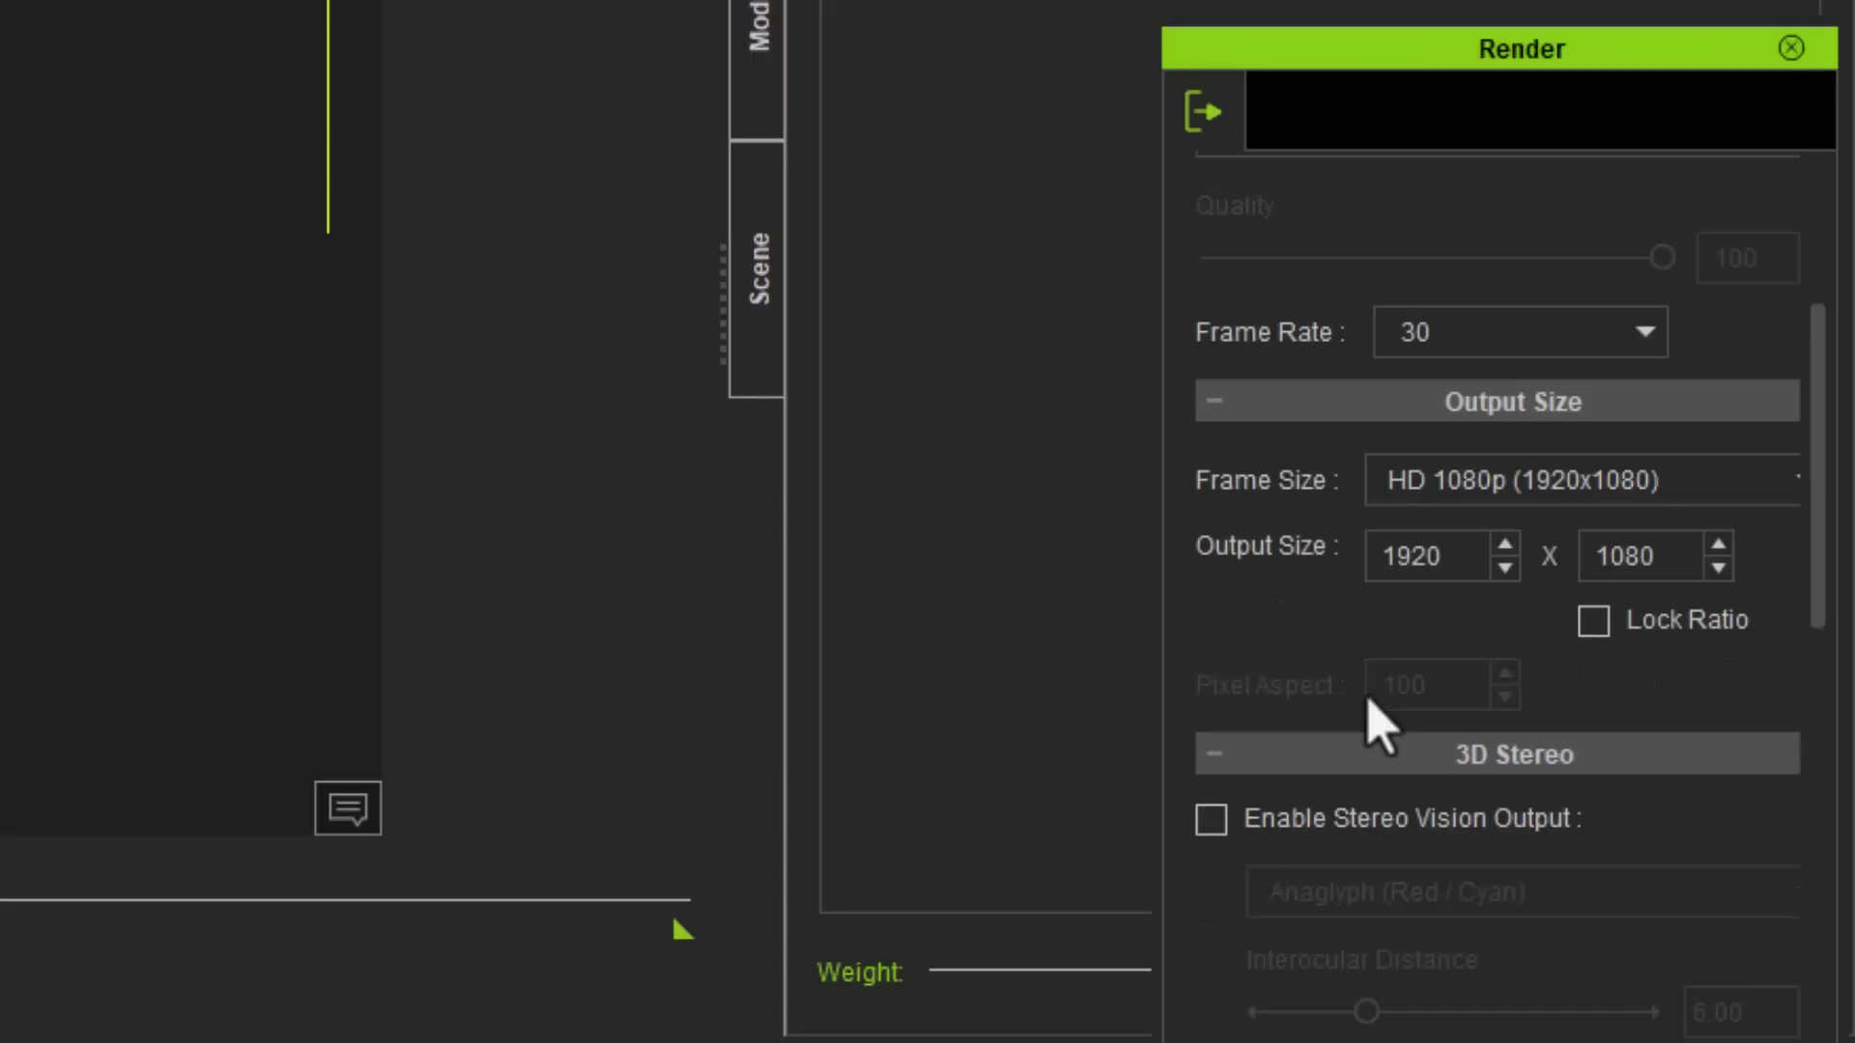
scroll(1496, 613, "down", 9)
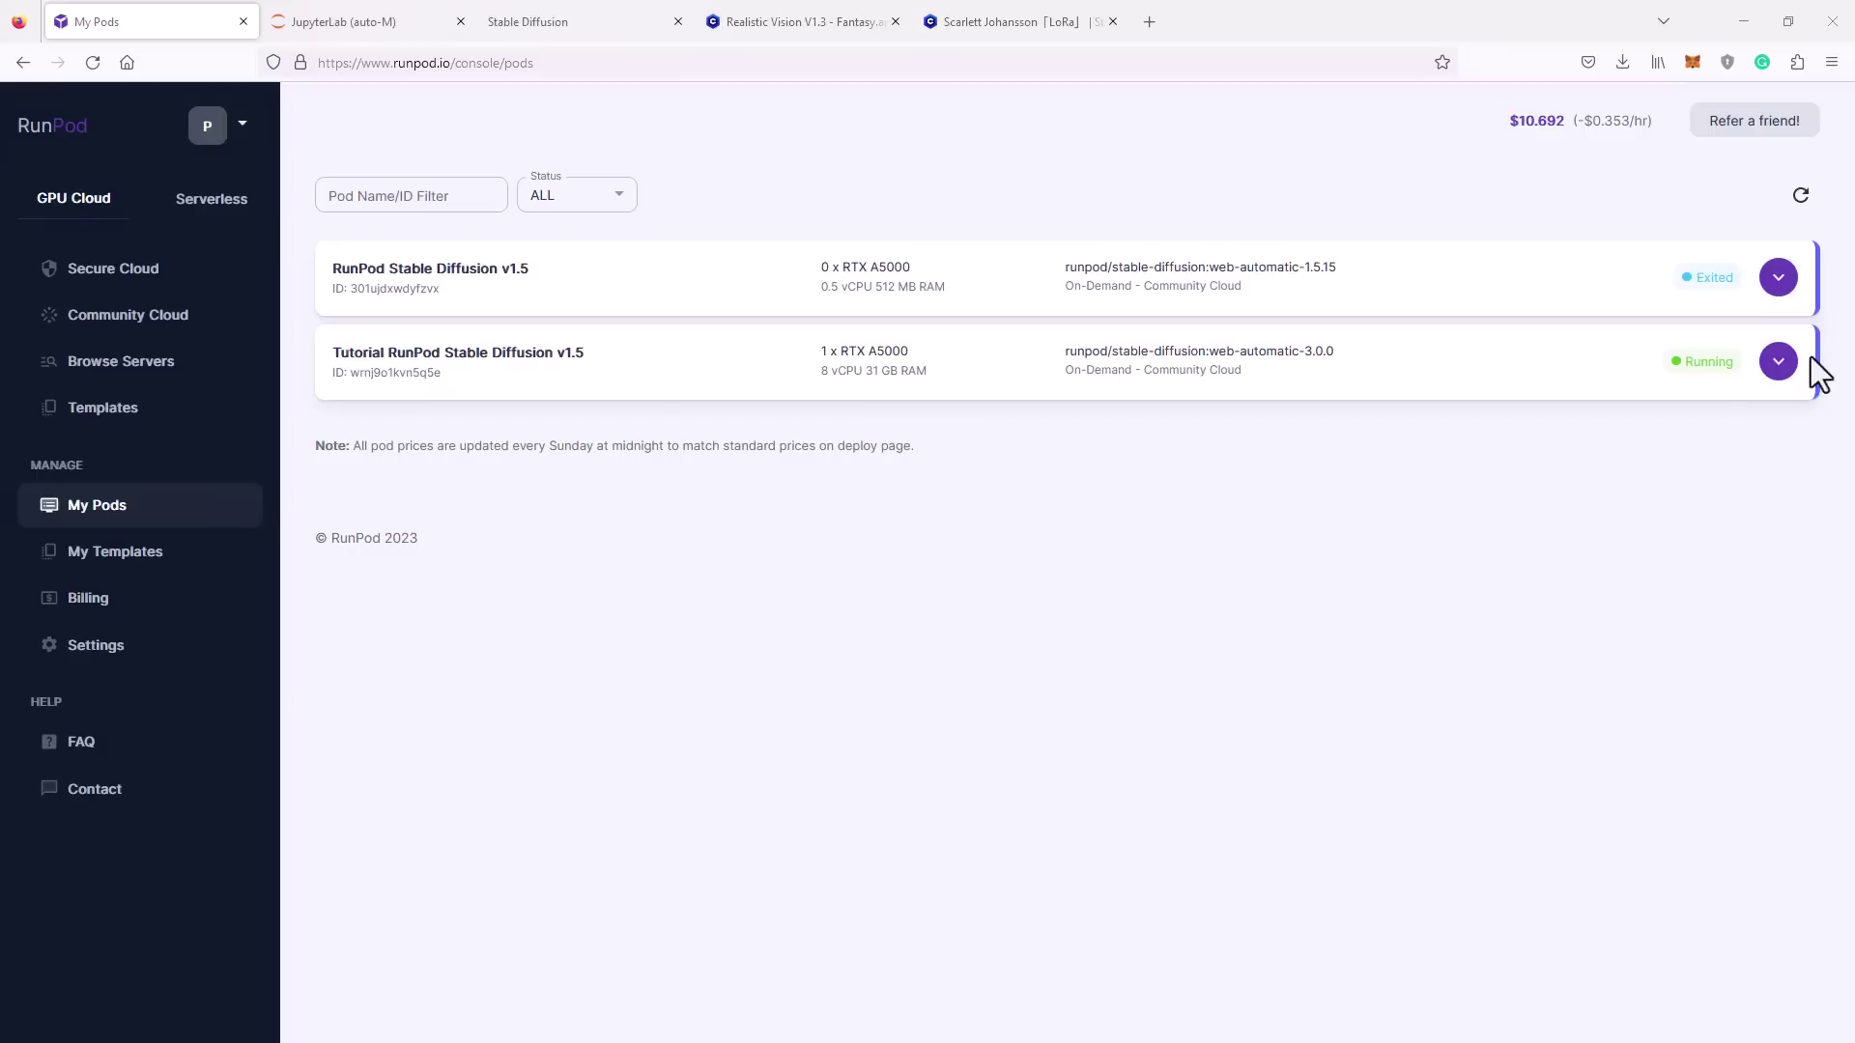
Expand the Tutorial pod row and connect to it through Jupyter Lab.
left_click(1778, 363)
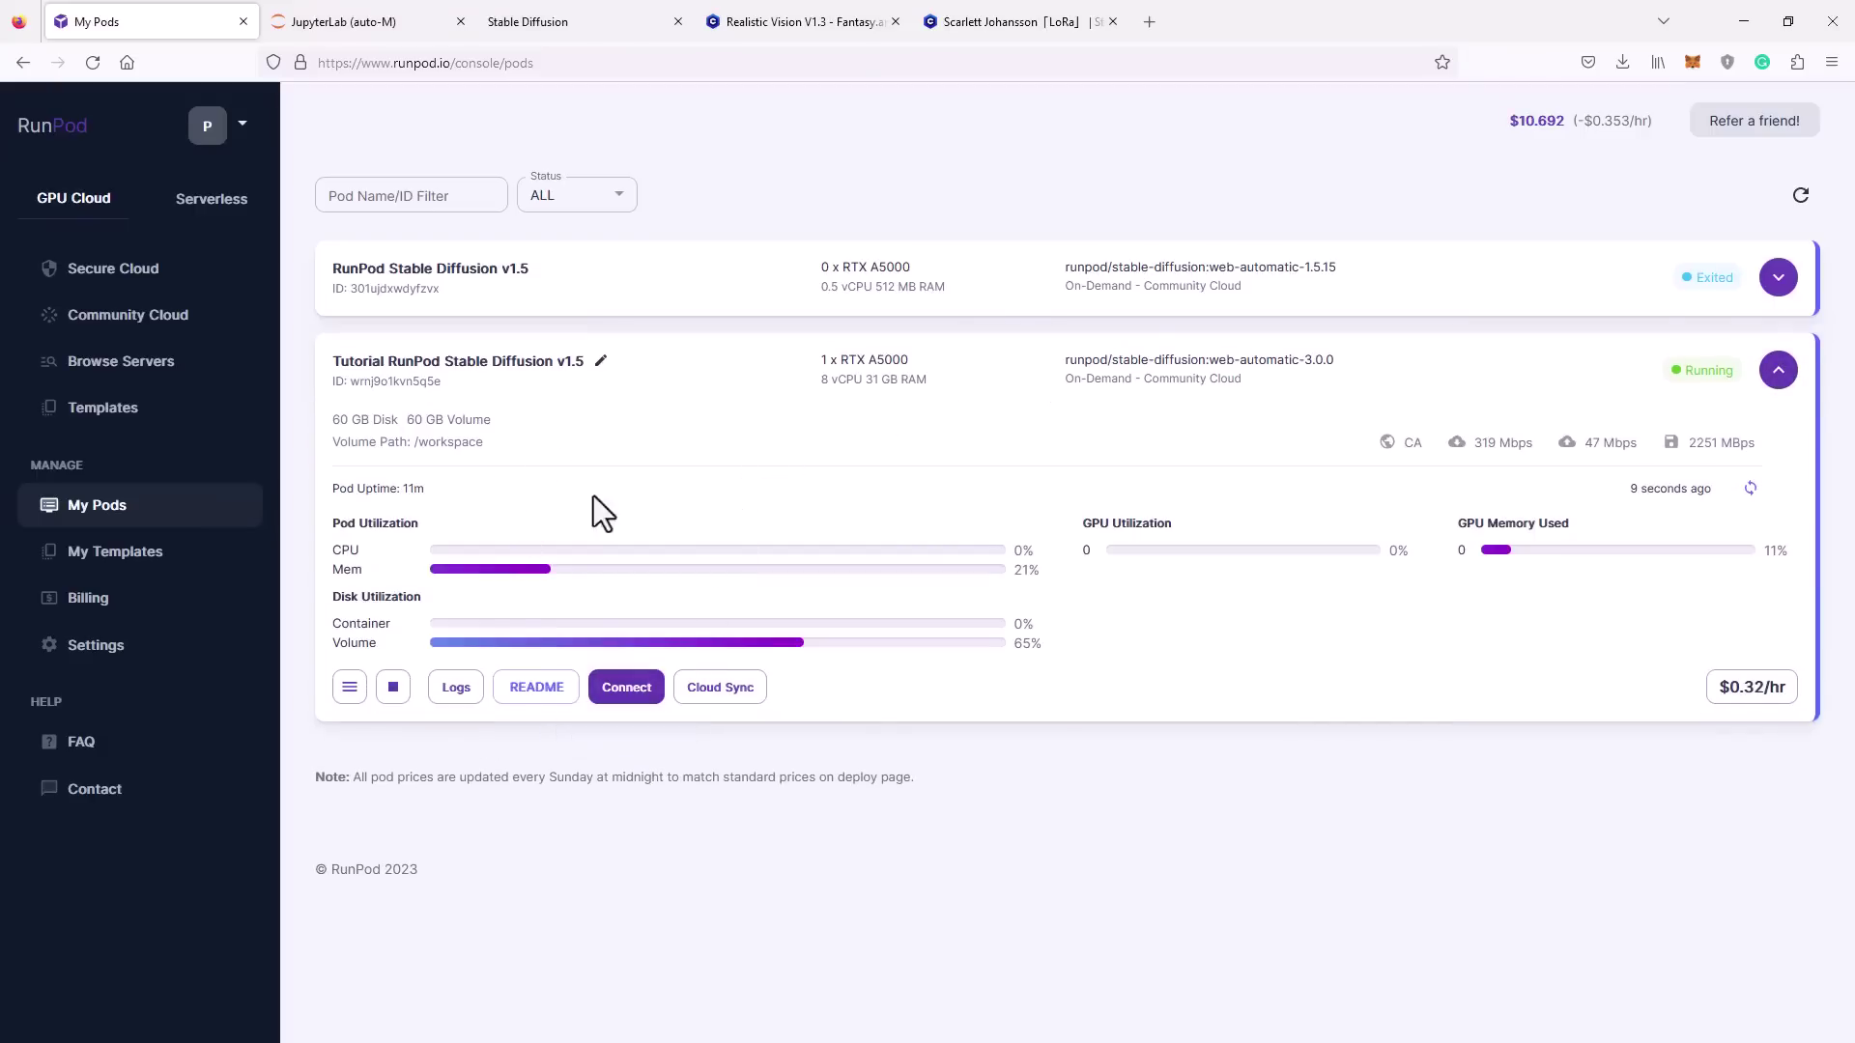
left_click(628, 692)
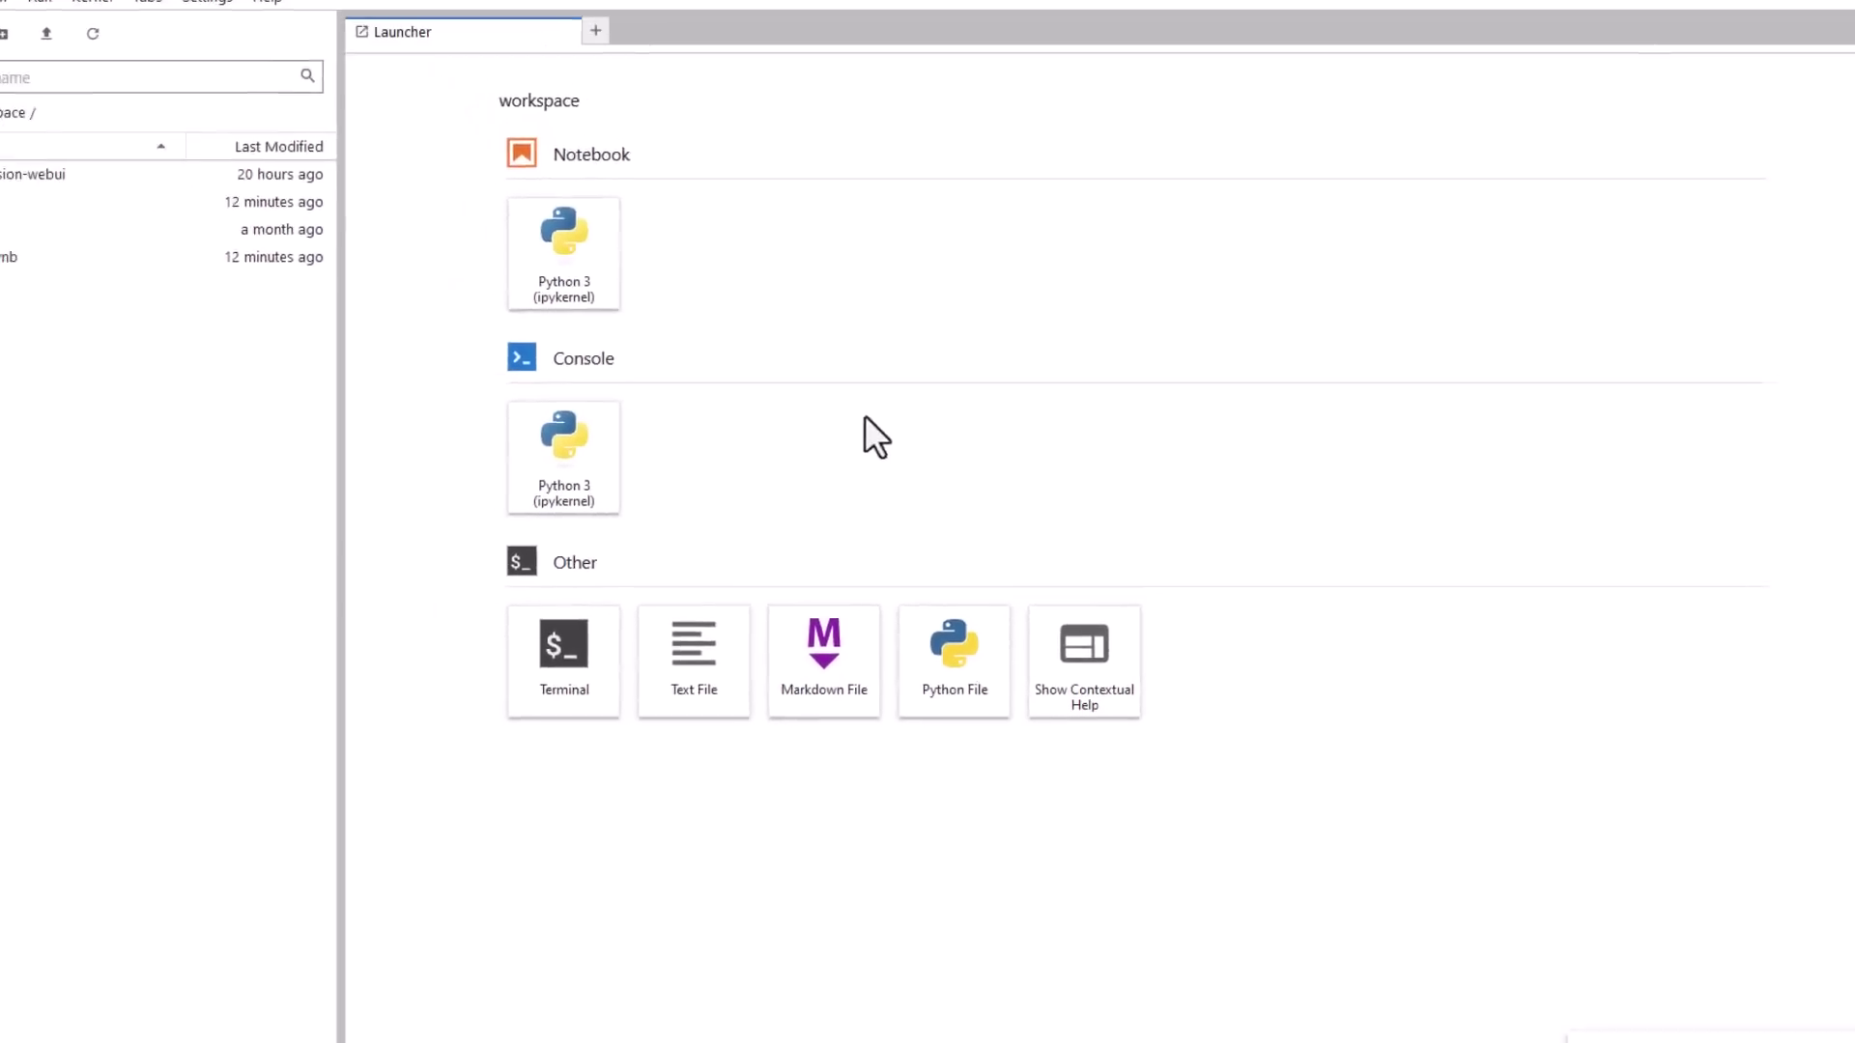
Widen the file browser, open stable-diffusion-webui/models/Stable-diffusion, then view the Realistic Vision V1.3 page.
left_click_drag(428, 404, 626, 410)
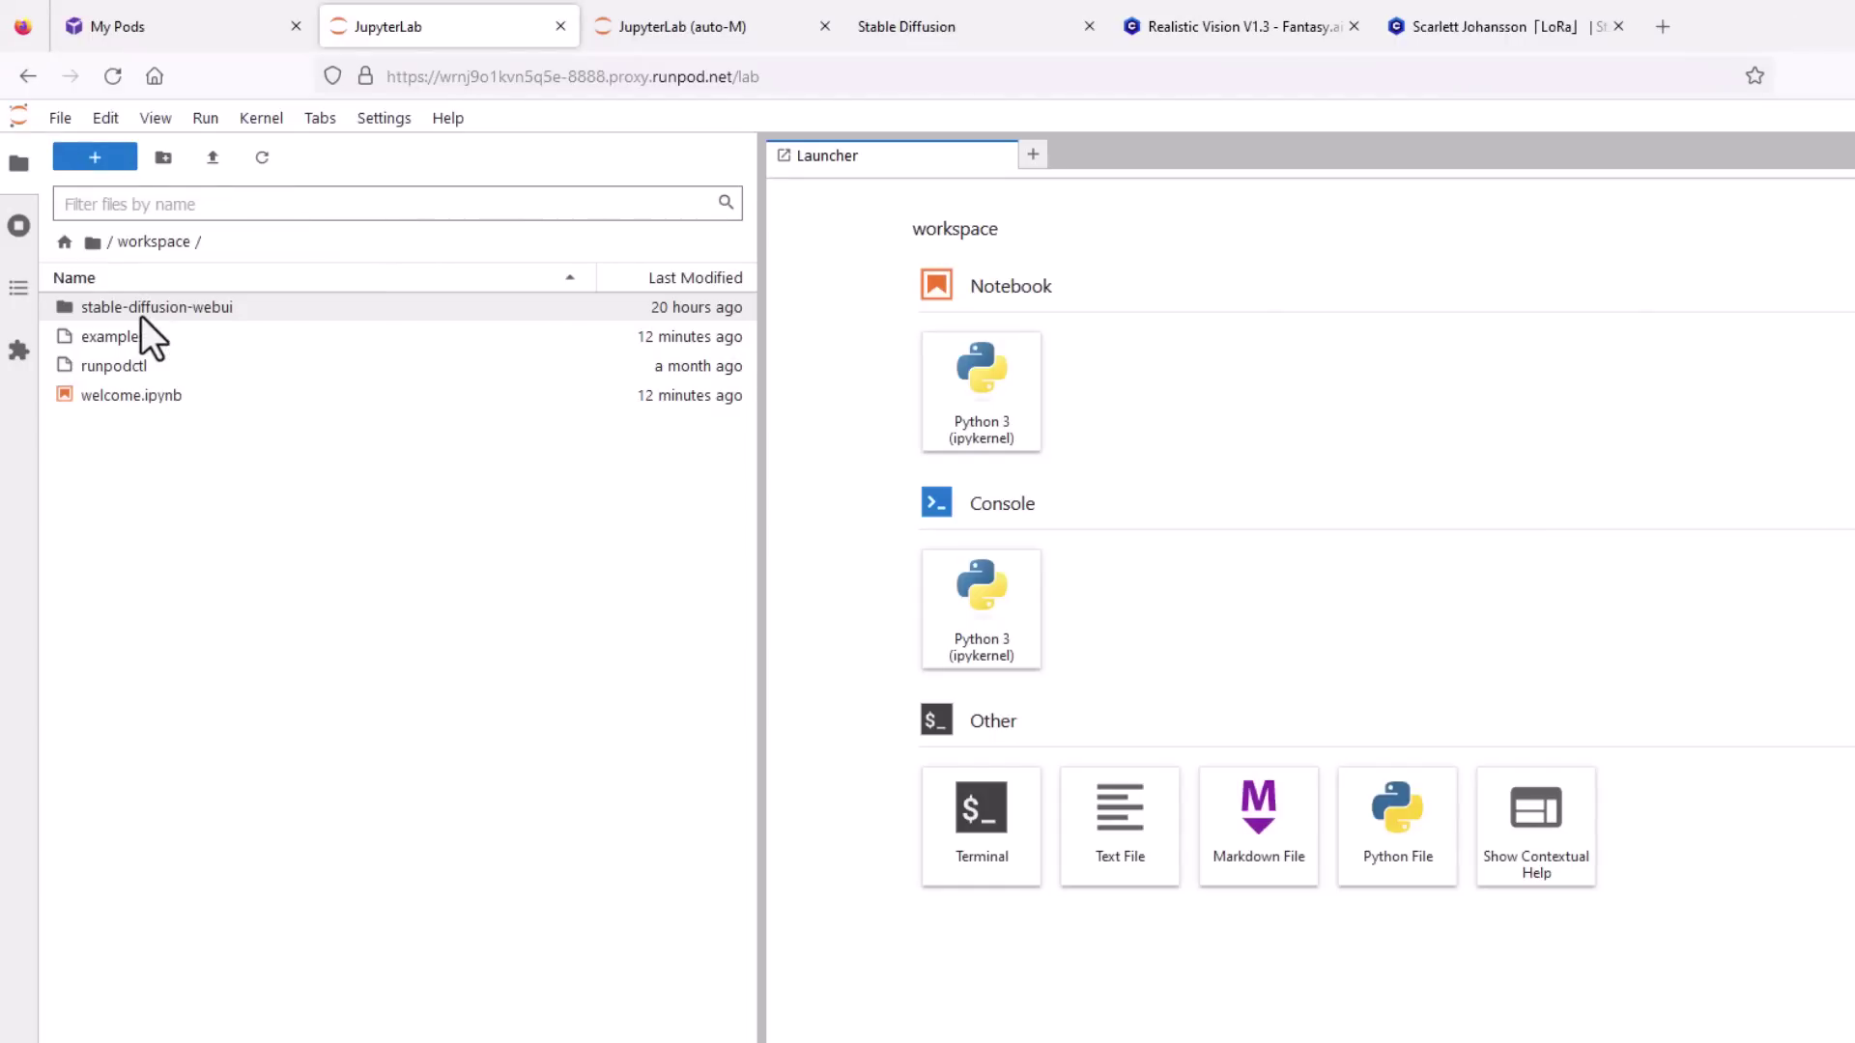
double_click(147, 311)
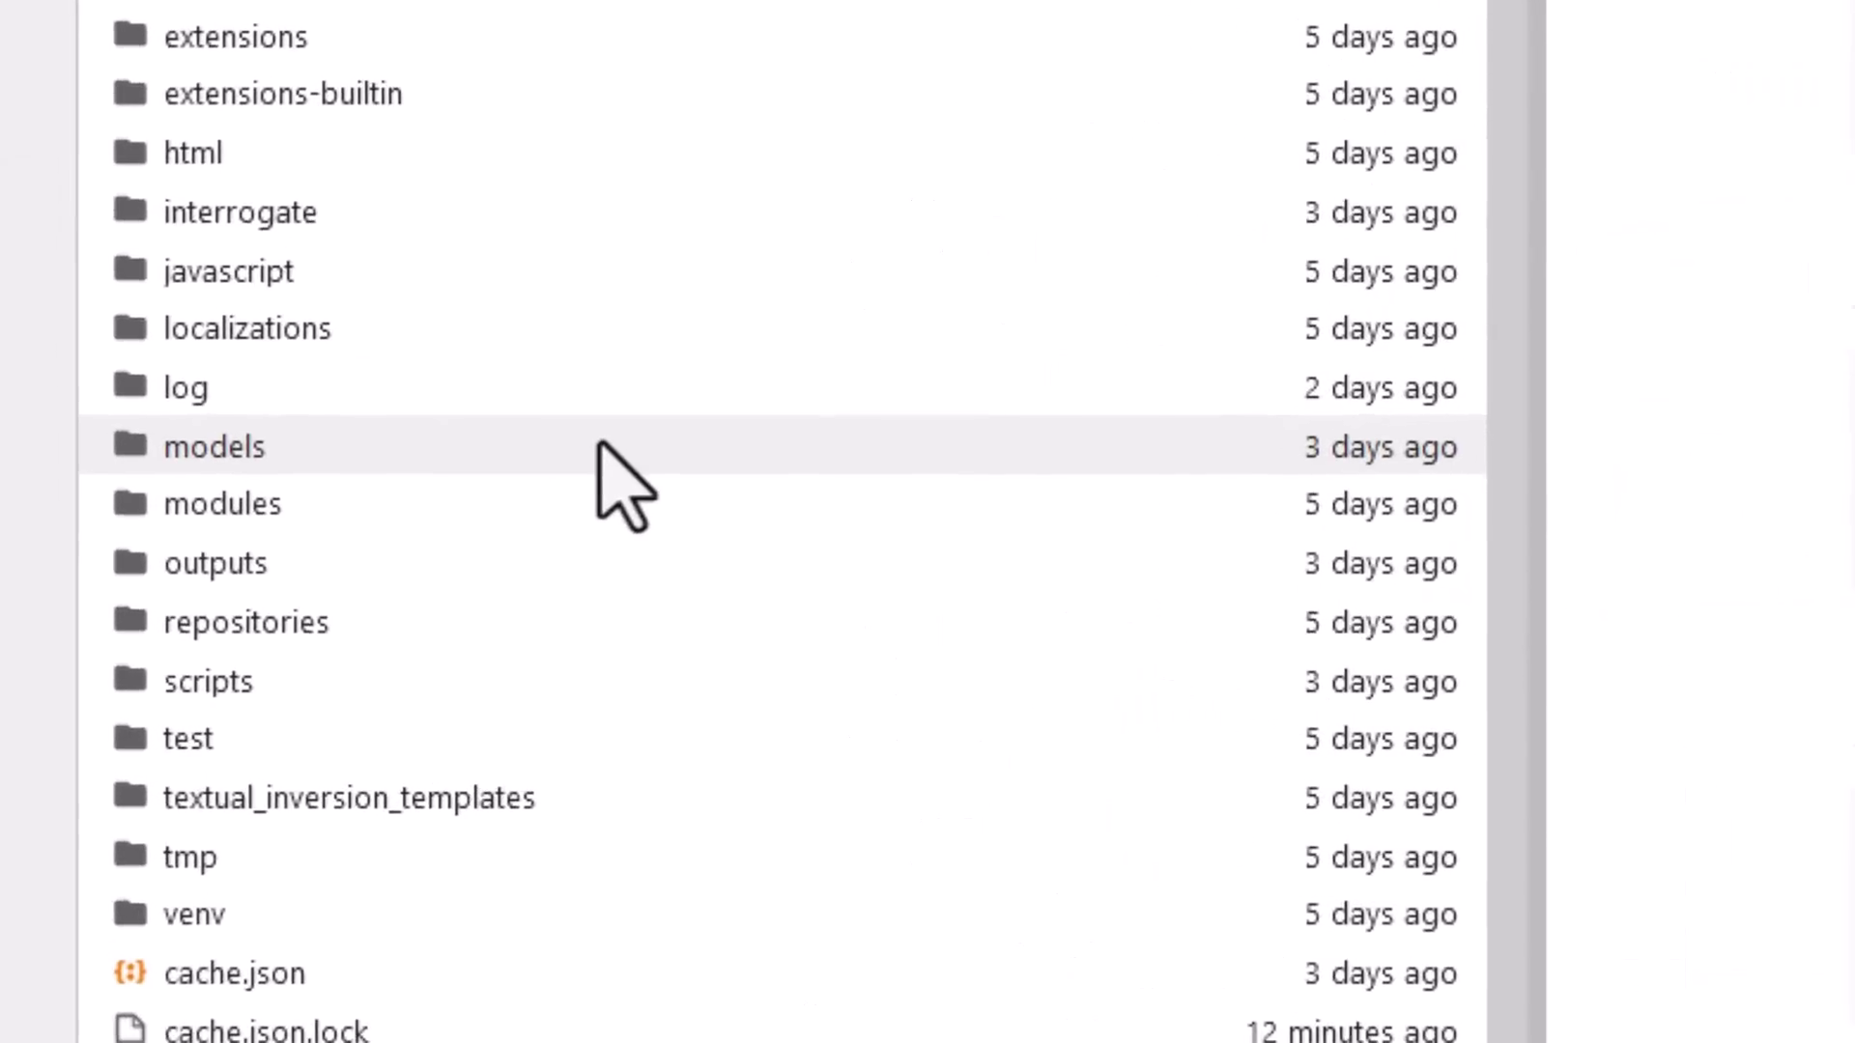
left_click(427, 859)
double_click(599, 447)
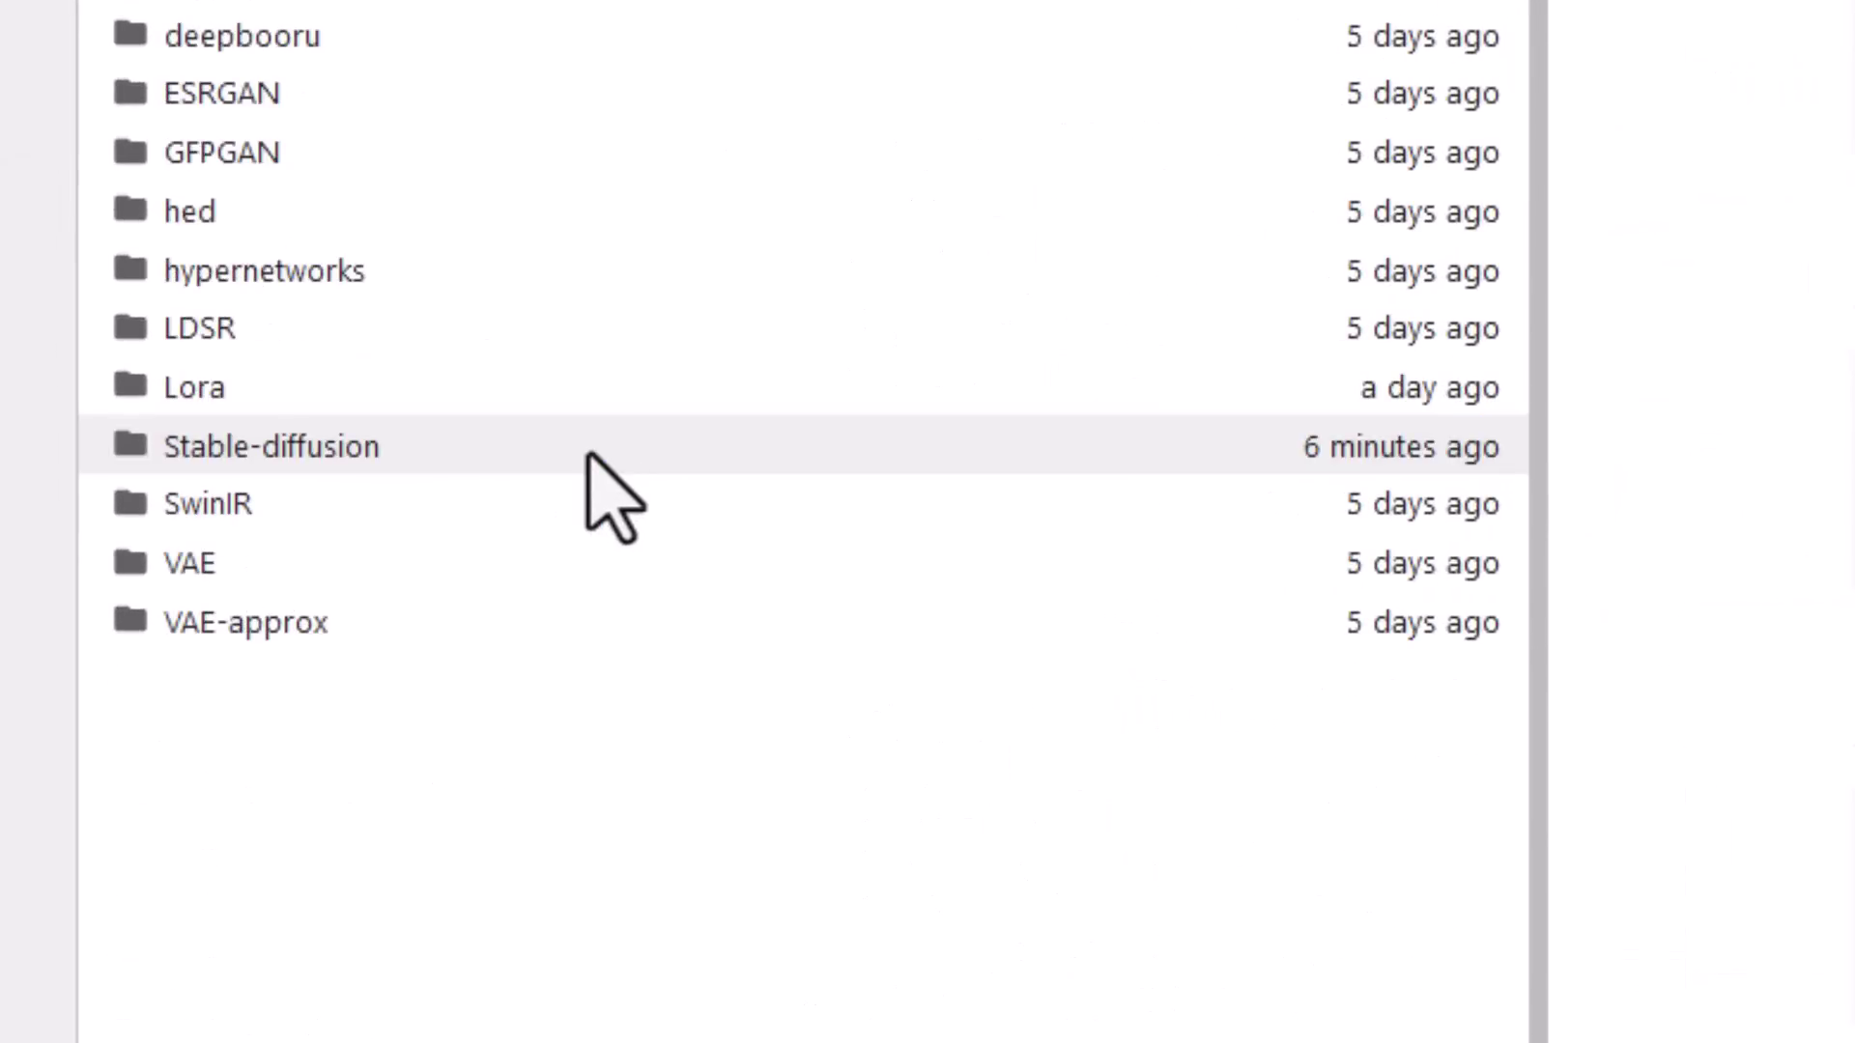
double_click(380, 450)
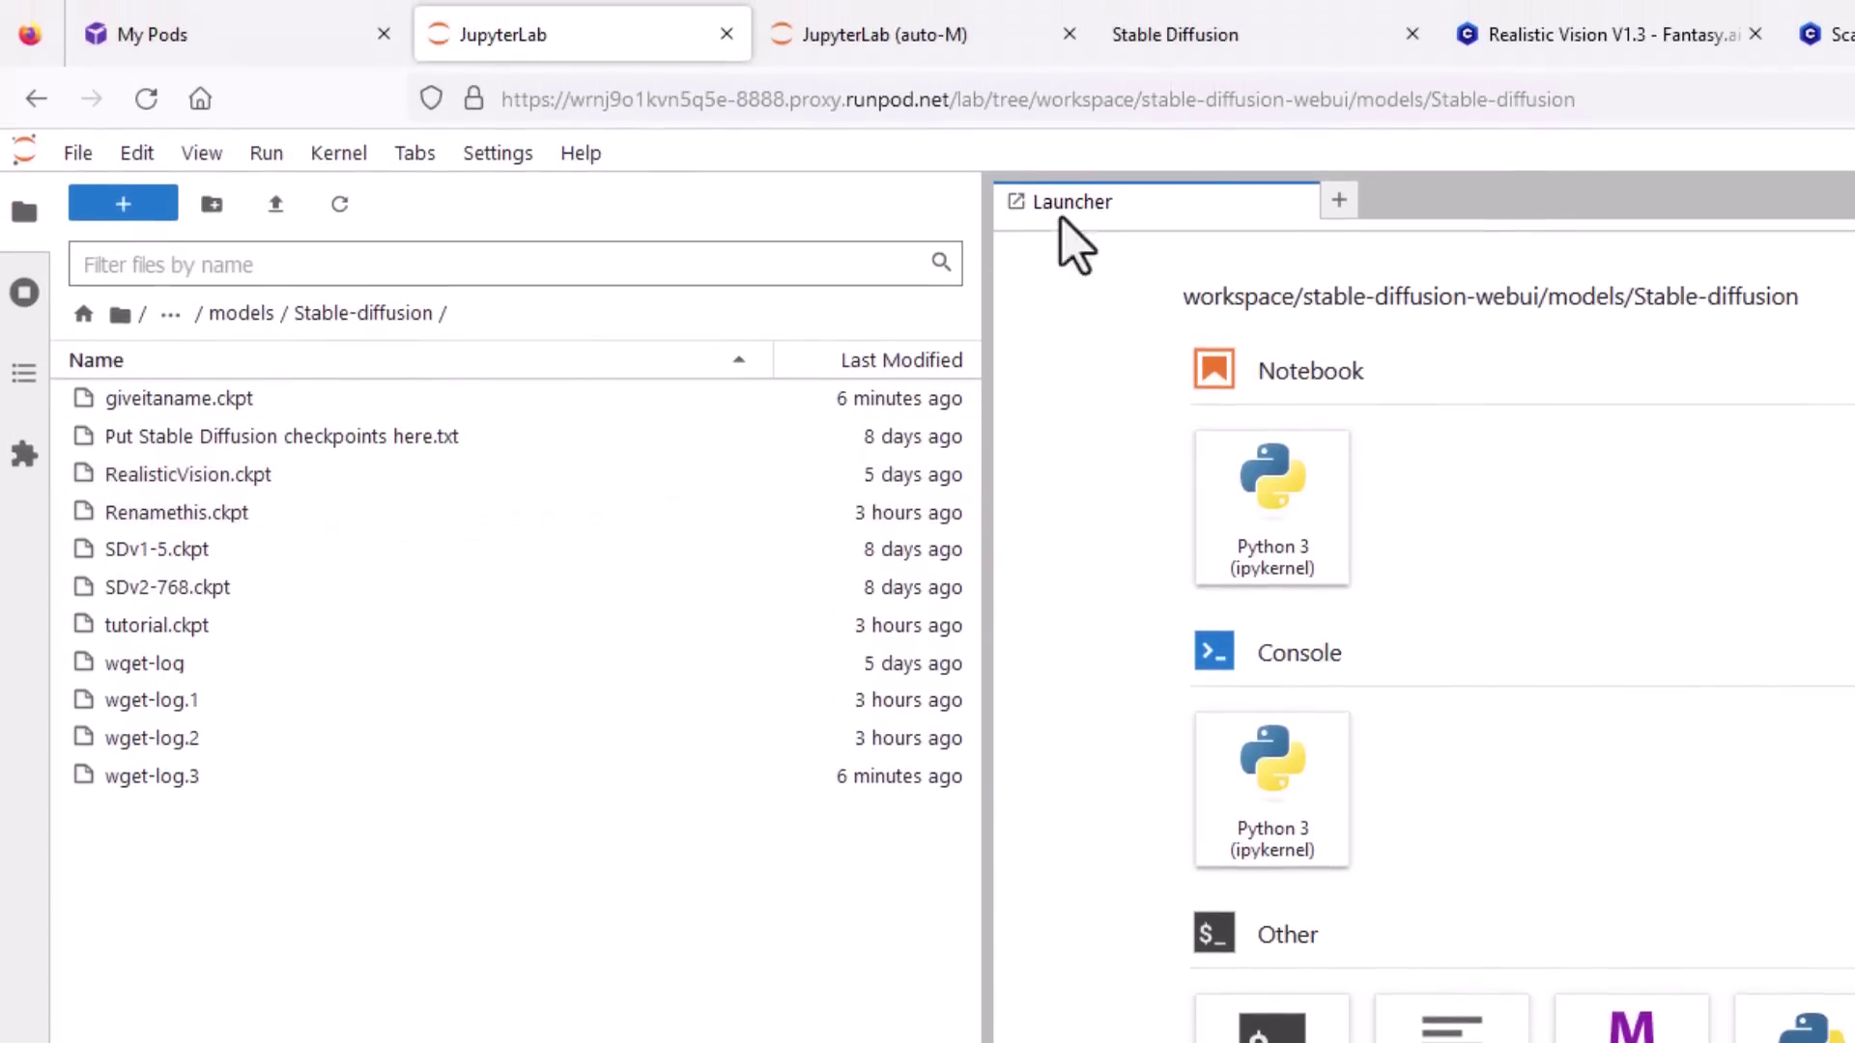
left_click(1575, 37)
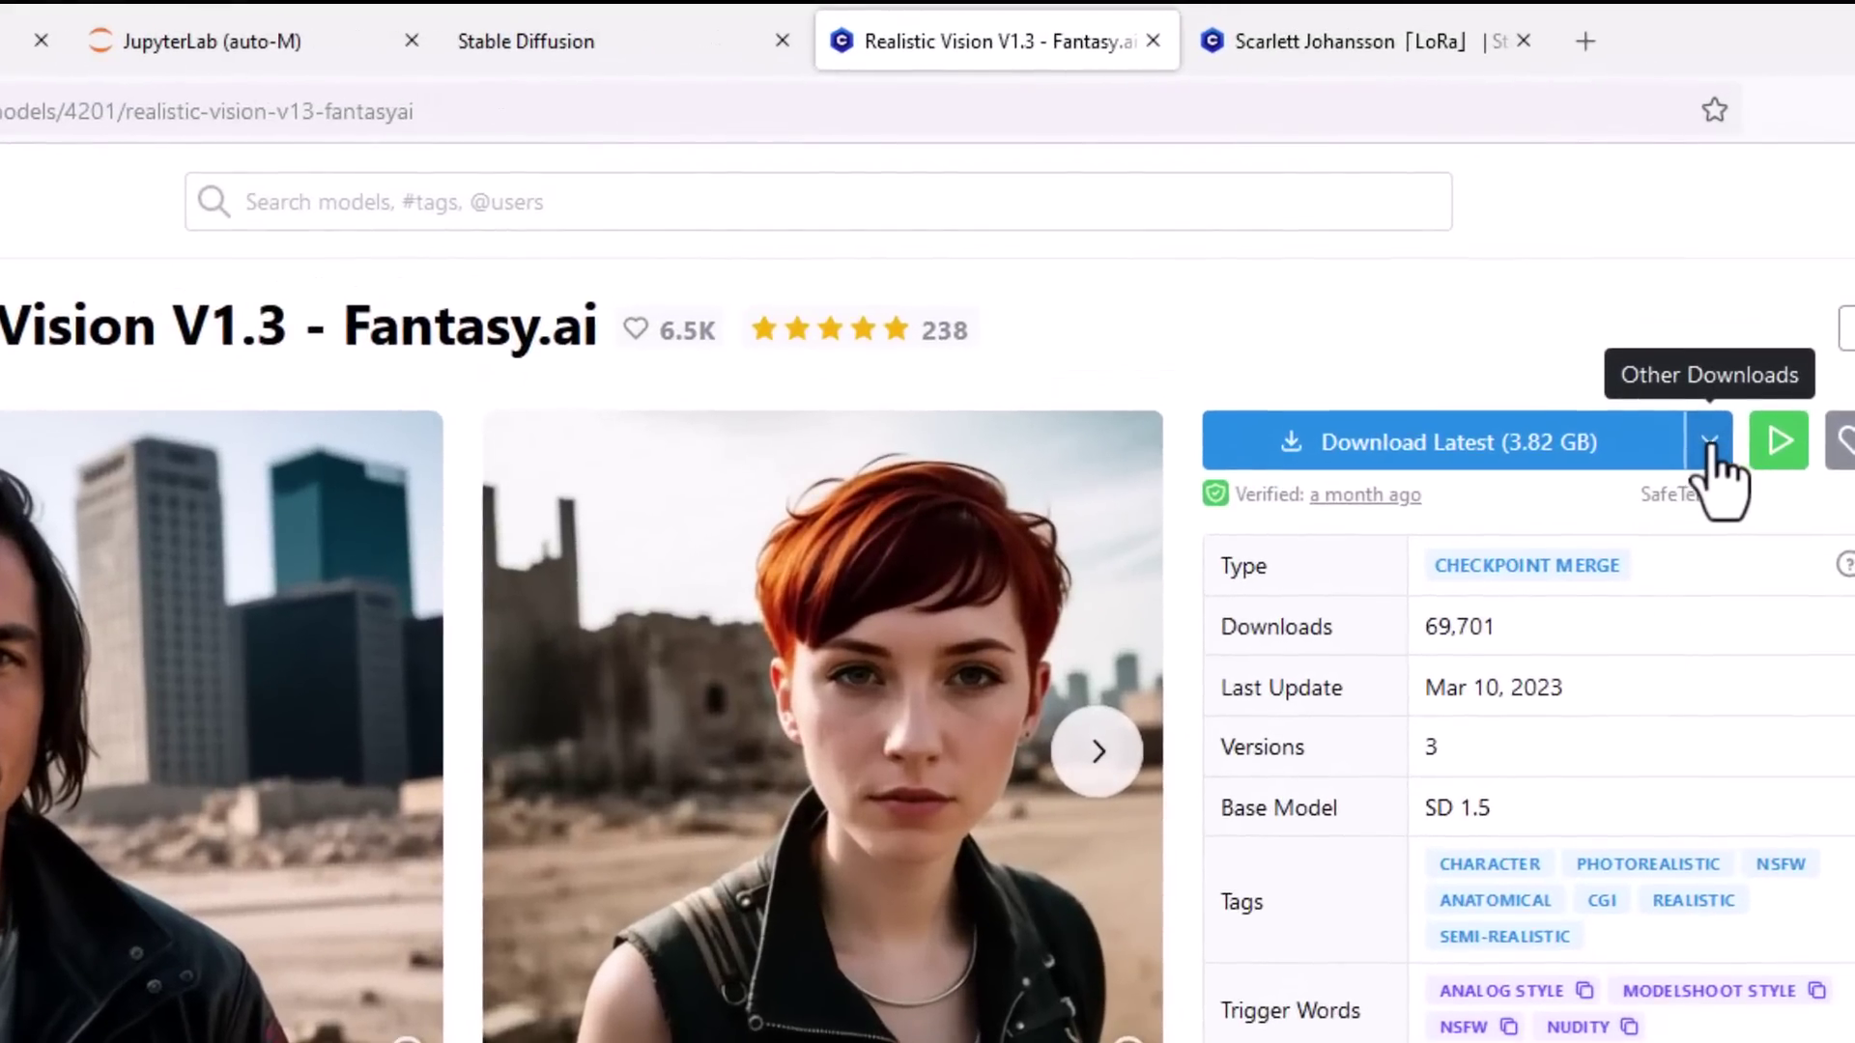
Copy the Model SafeTensor link from Other Downloads and return to JupyterLab.
left_click(1709, 449)
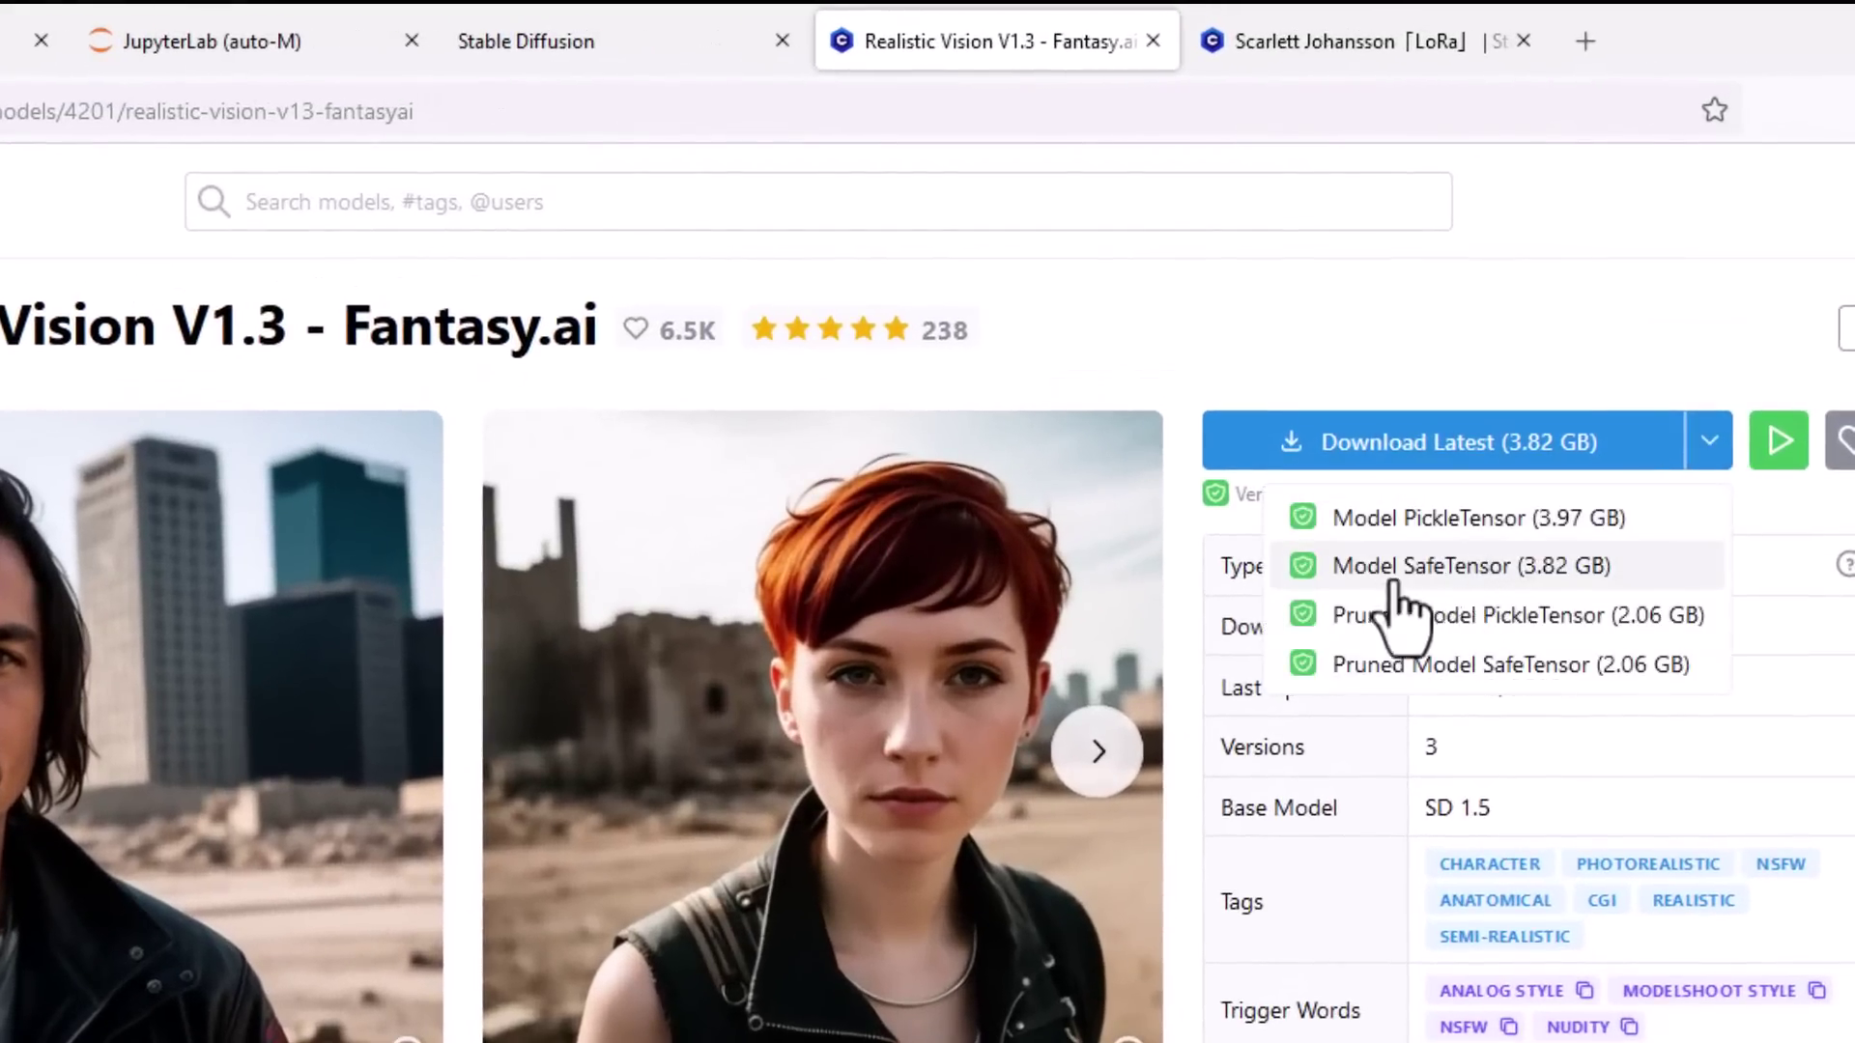
right_click(1440, 578)
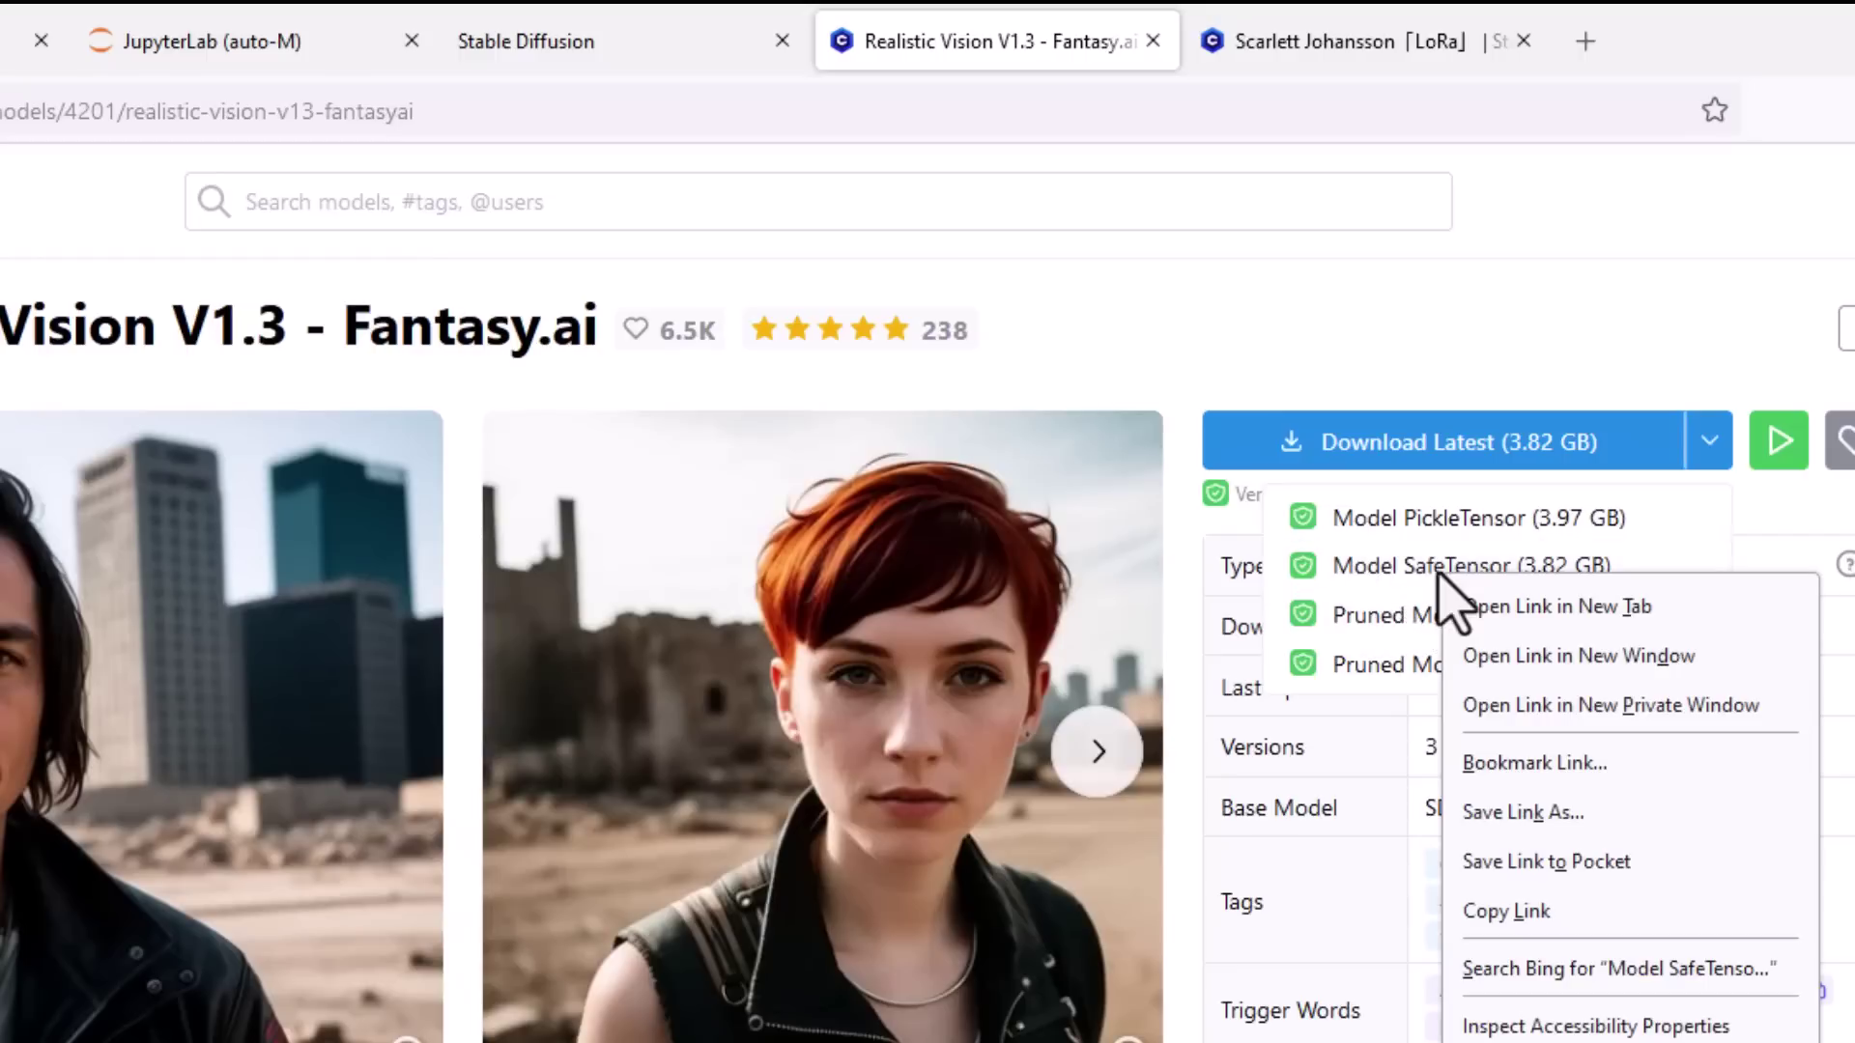
left_click(1535, 923)
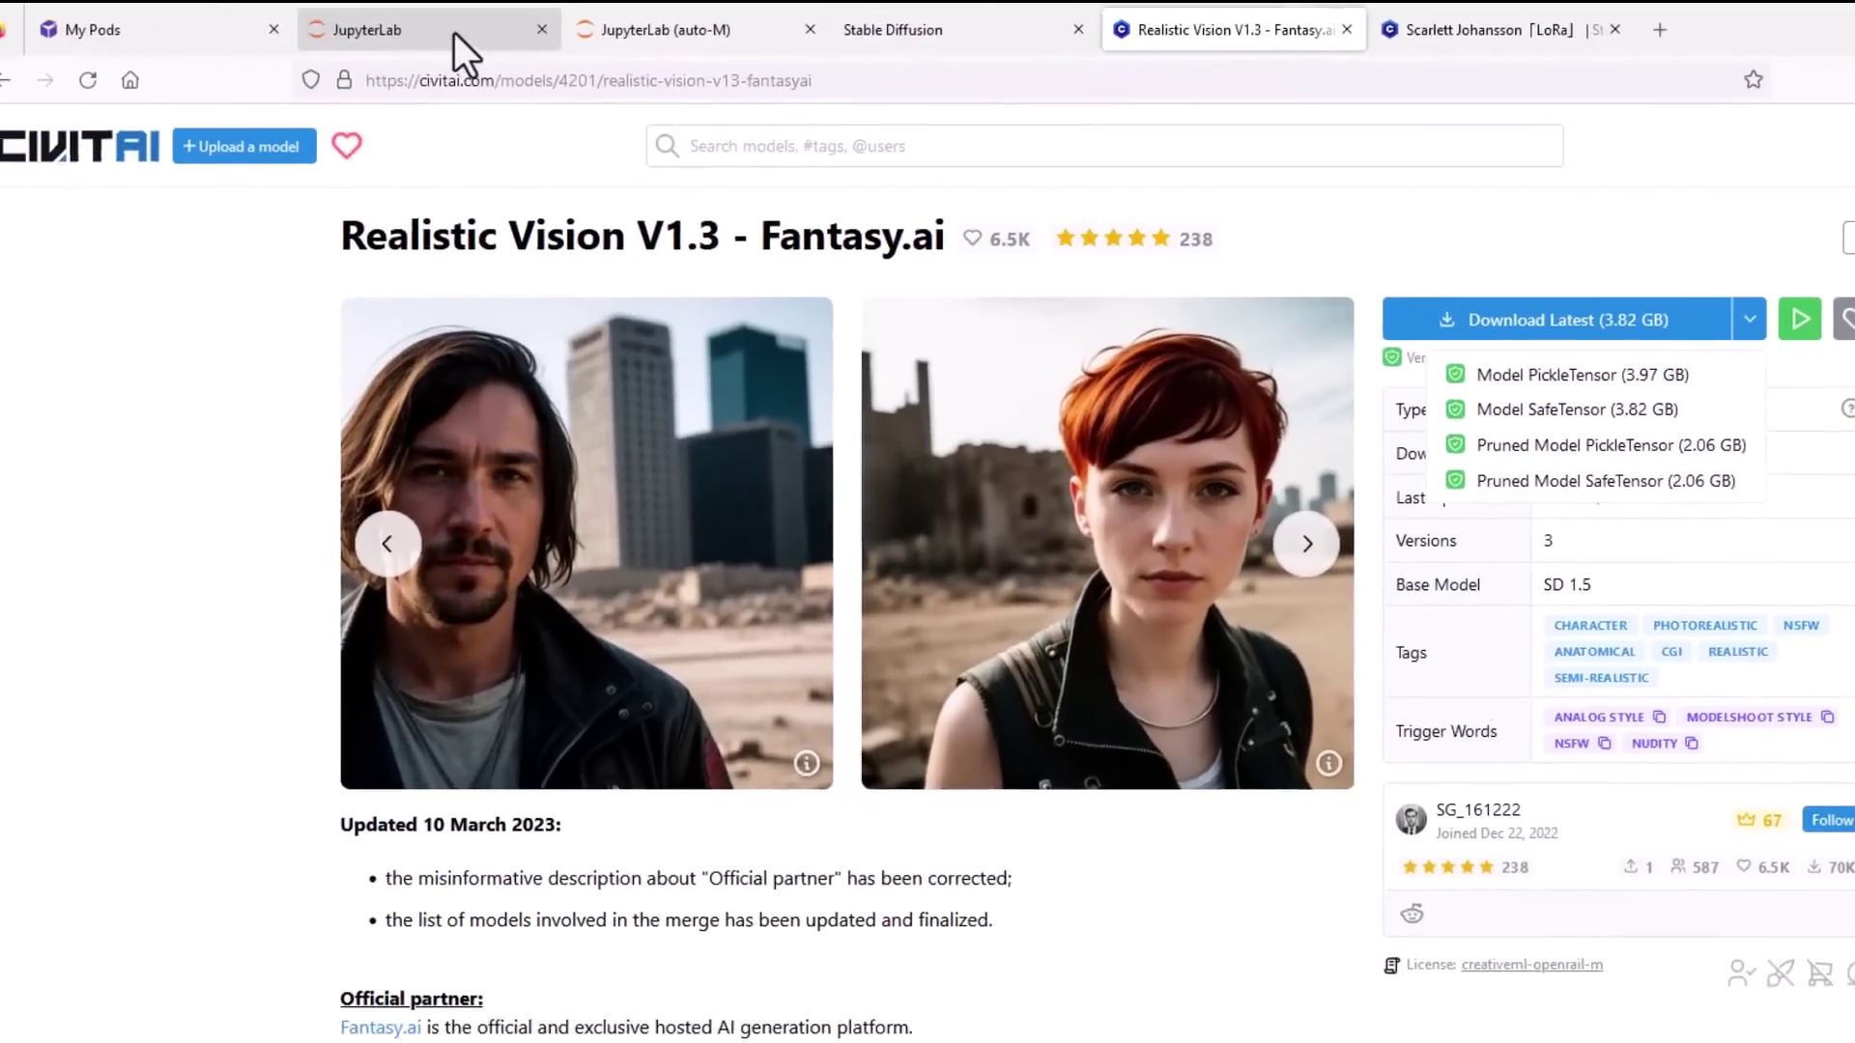
left_click(472, 29)
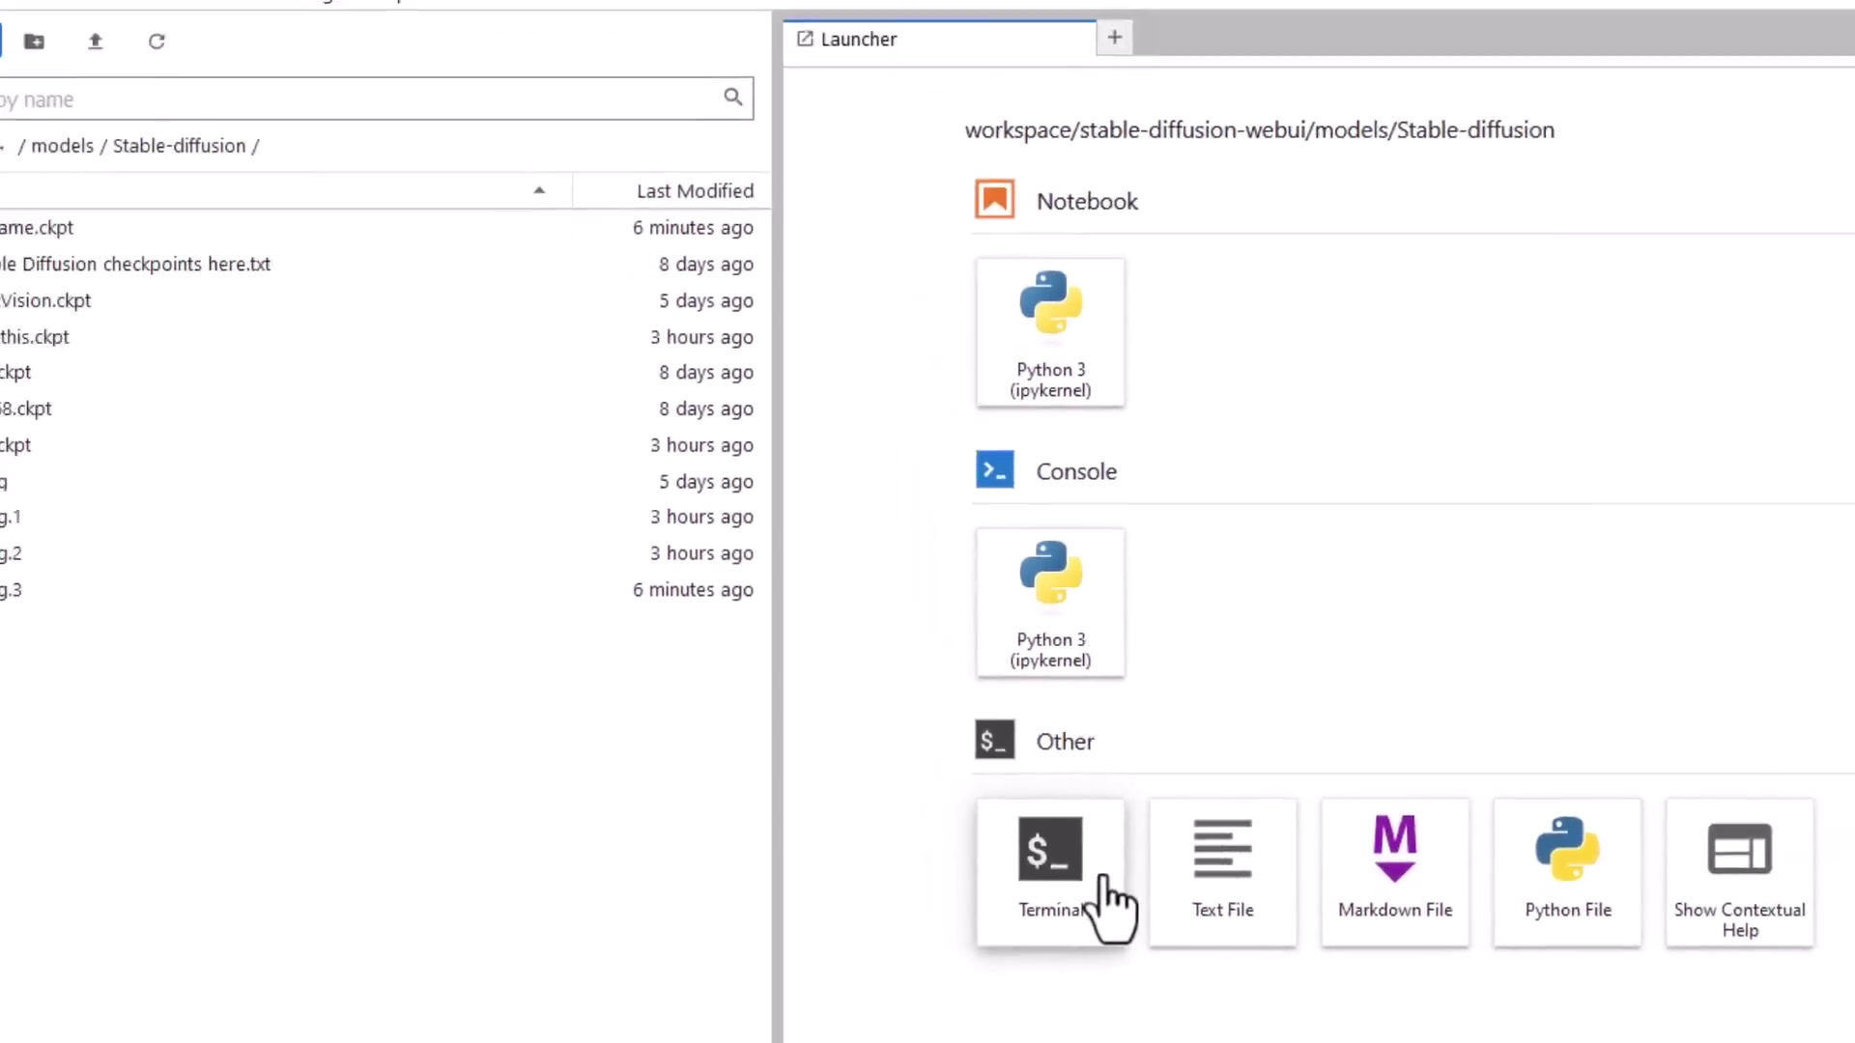
In a new terminal, run wget with the pasted Civitai model URL.
left_click(1111, 913)
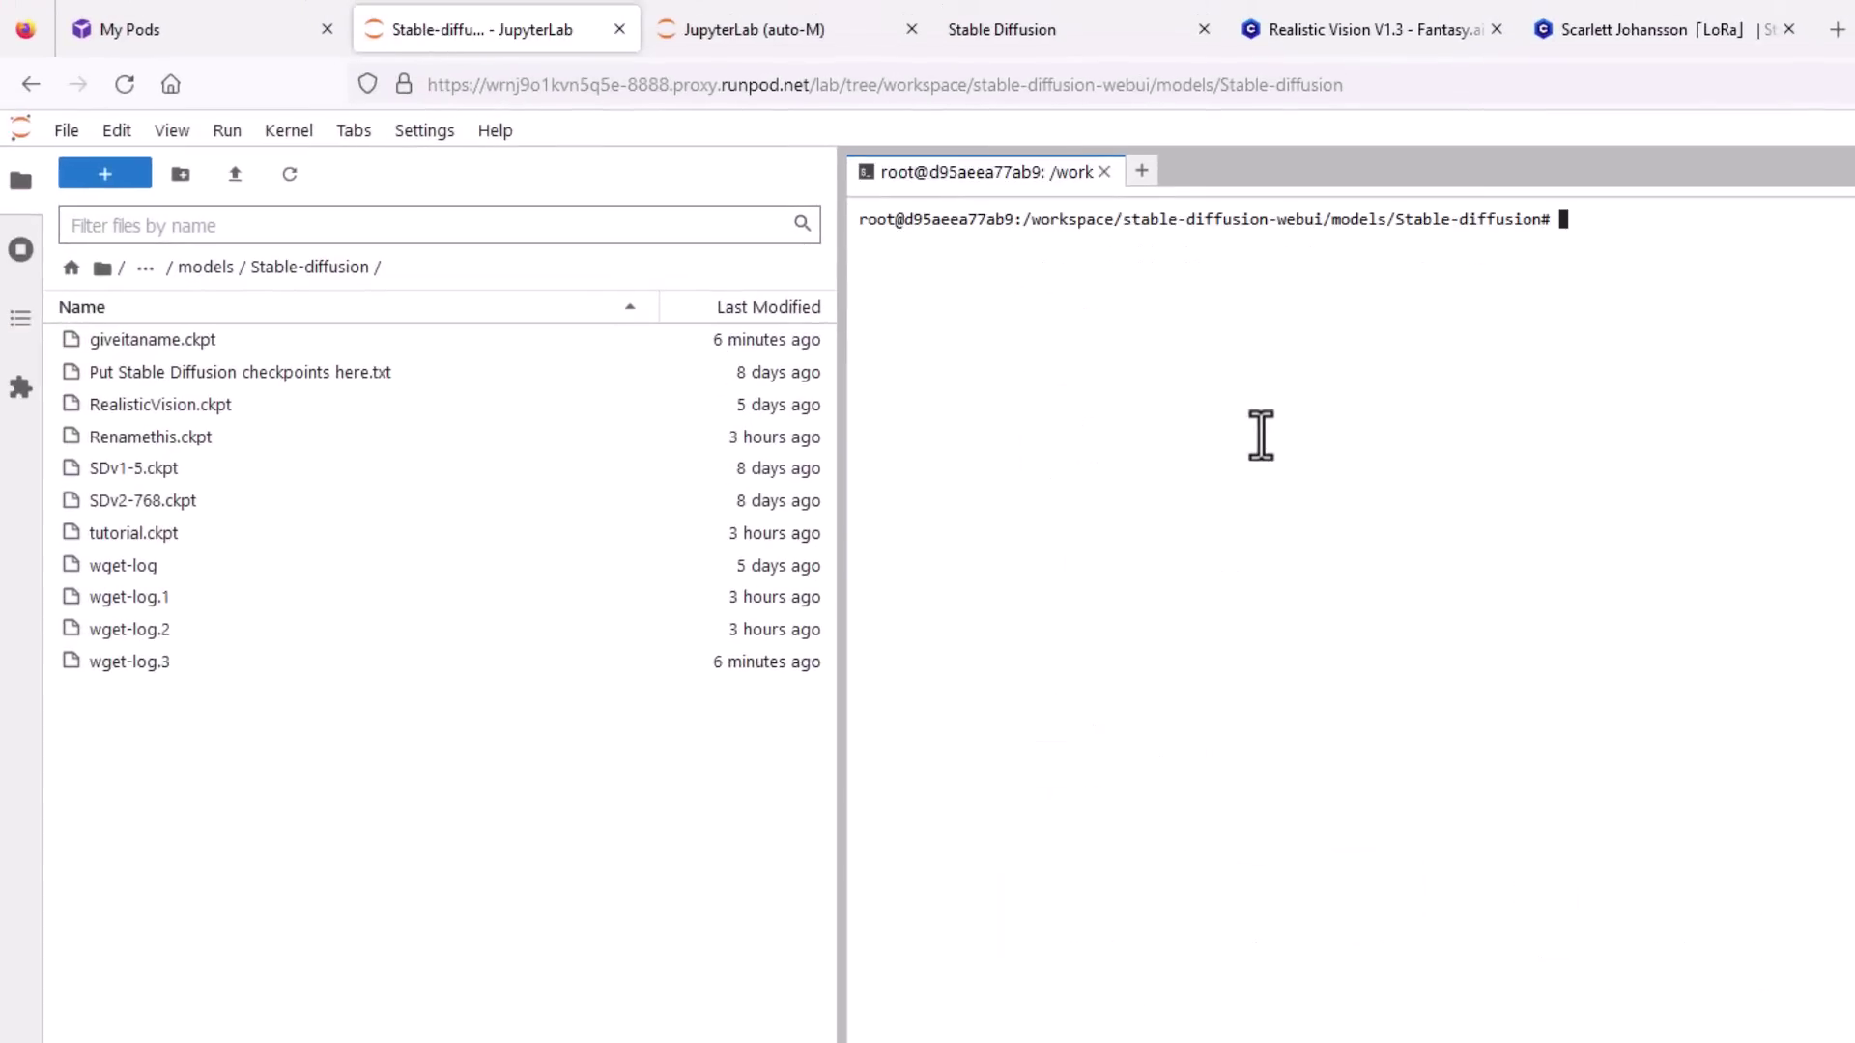
type("wget")
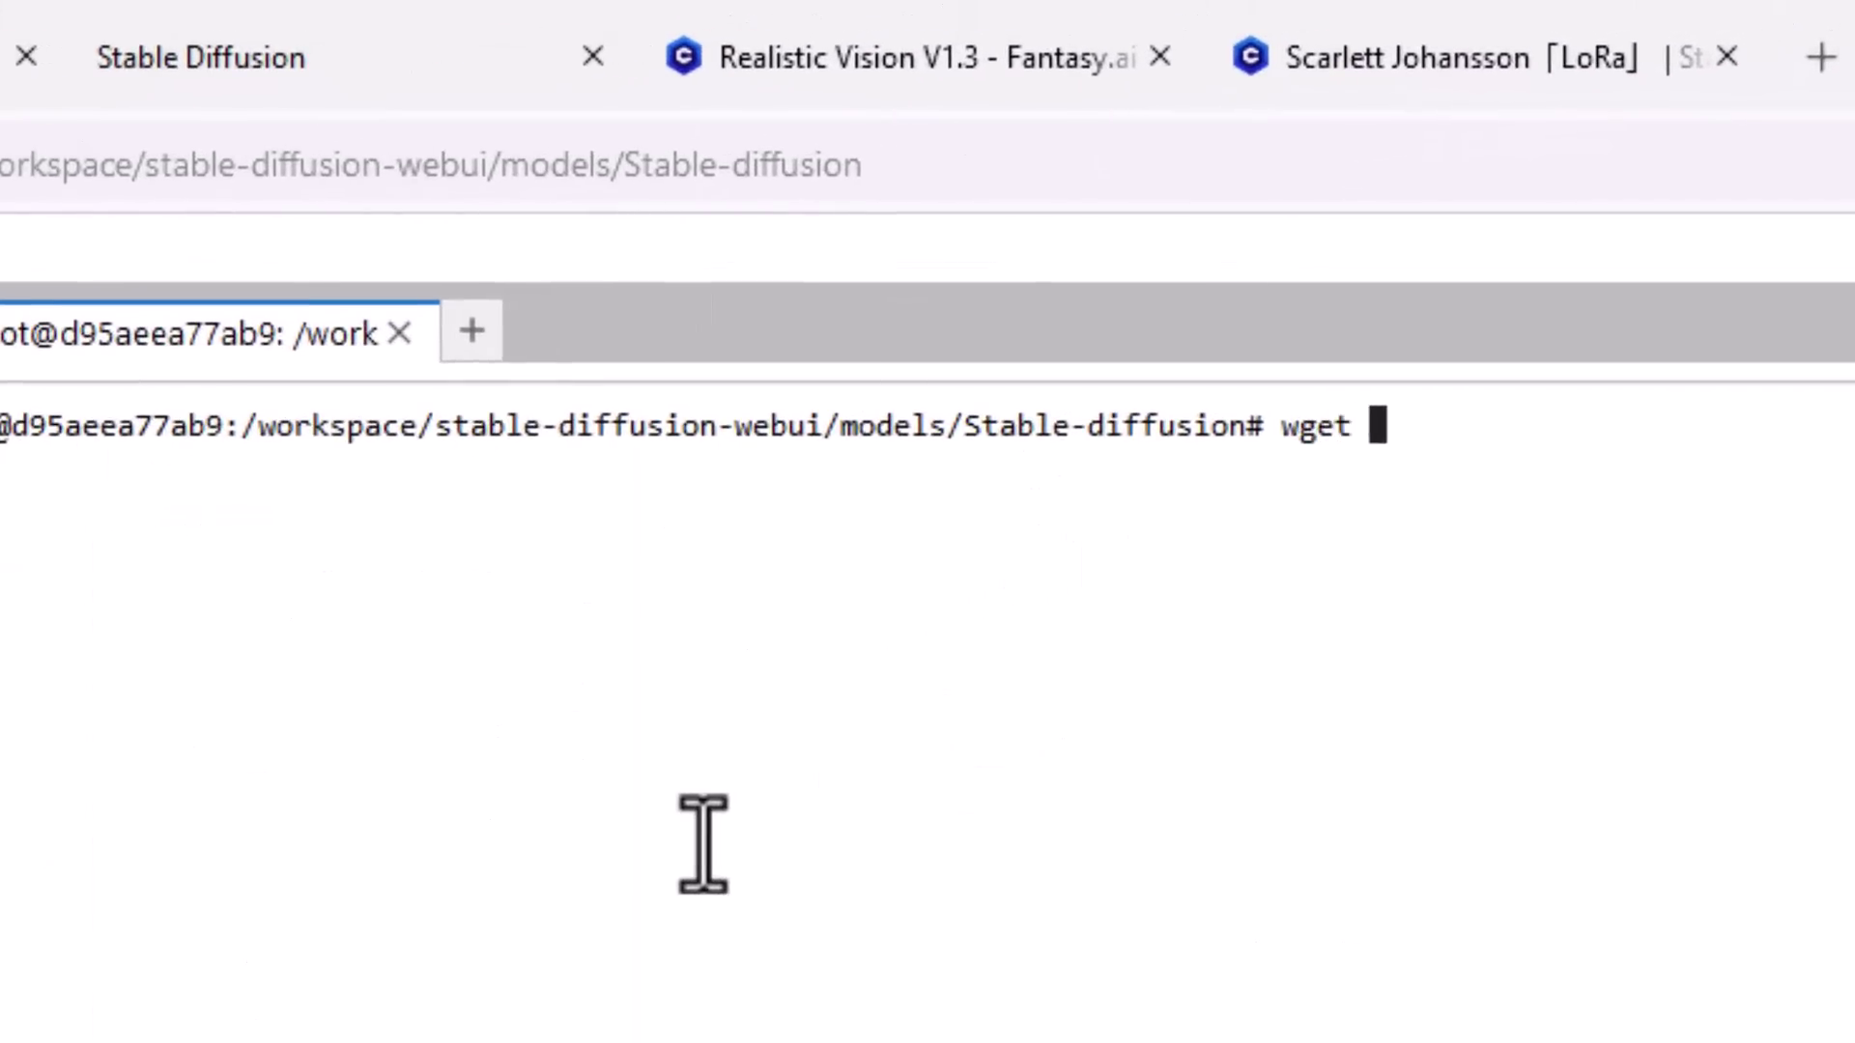
key("ctrl+v")
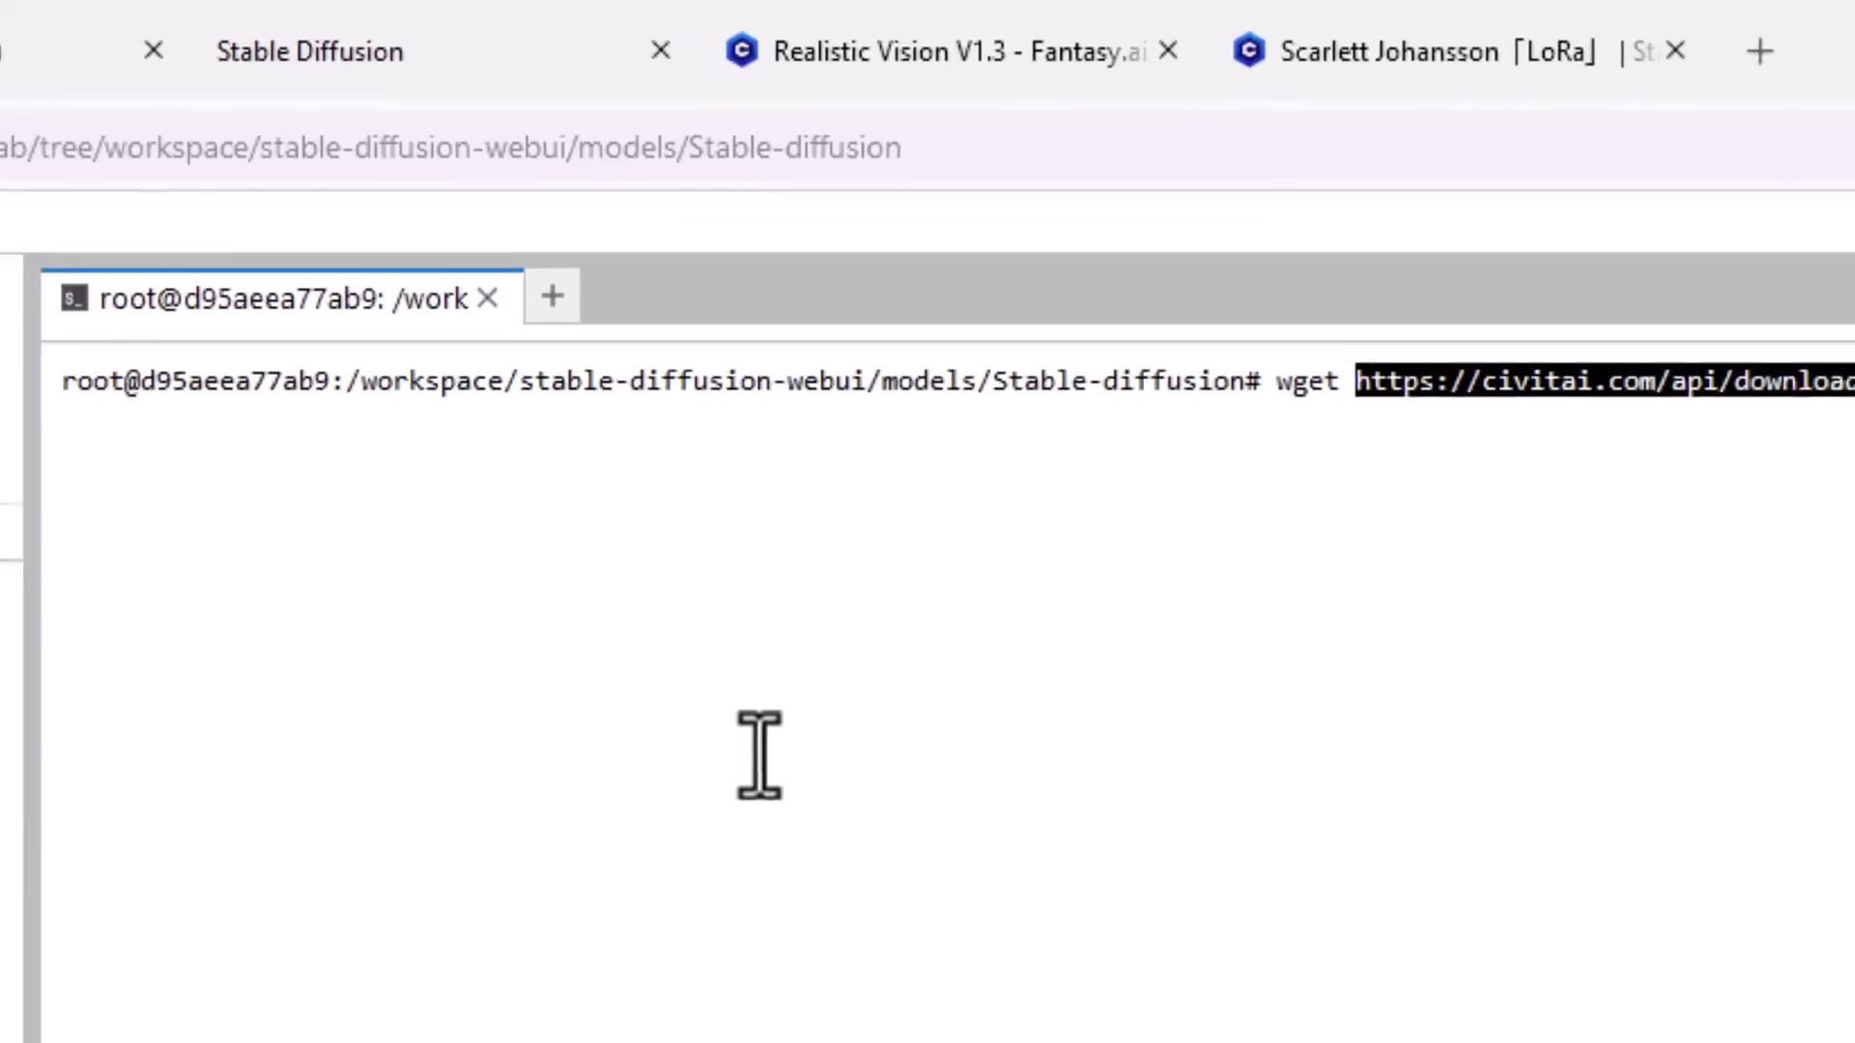
key("Return")
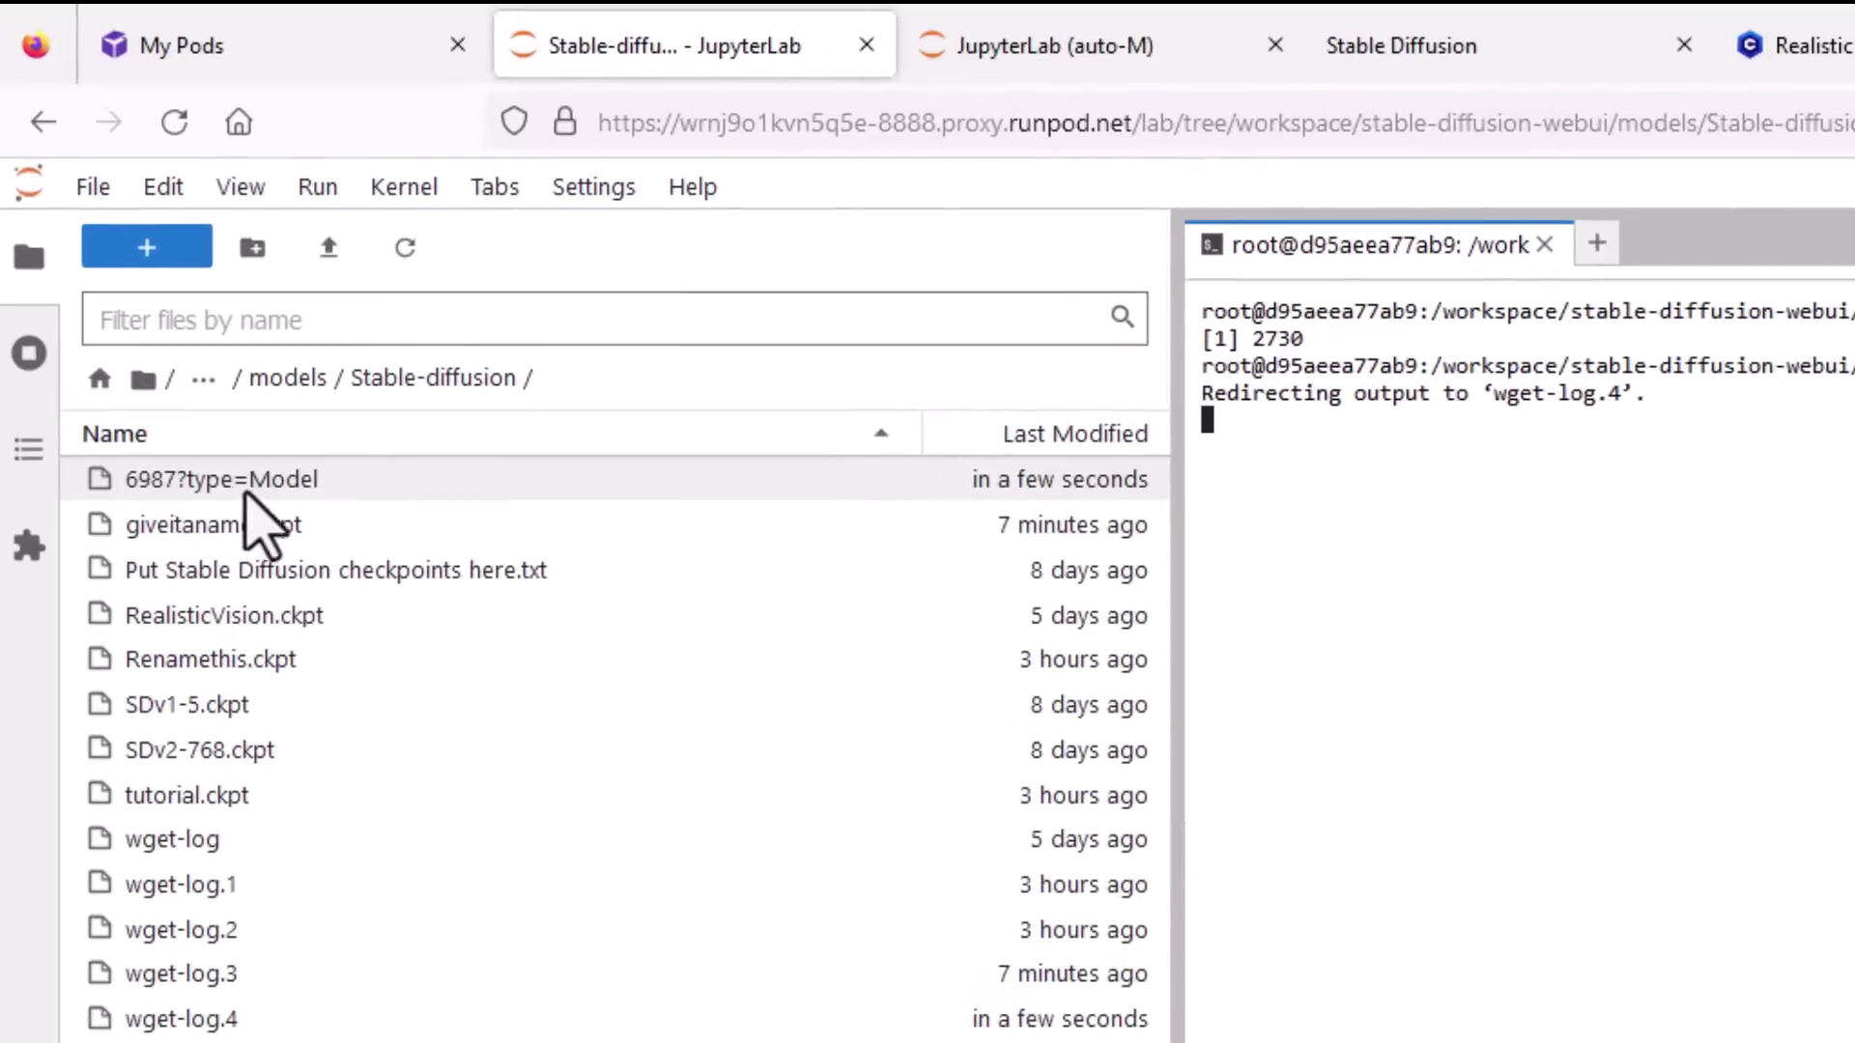
Rename the downloaded 6987?type=Model file to nameit.ckpt.
left_click(299, 483)
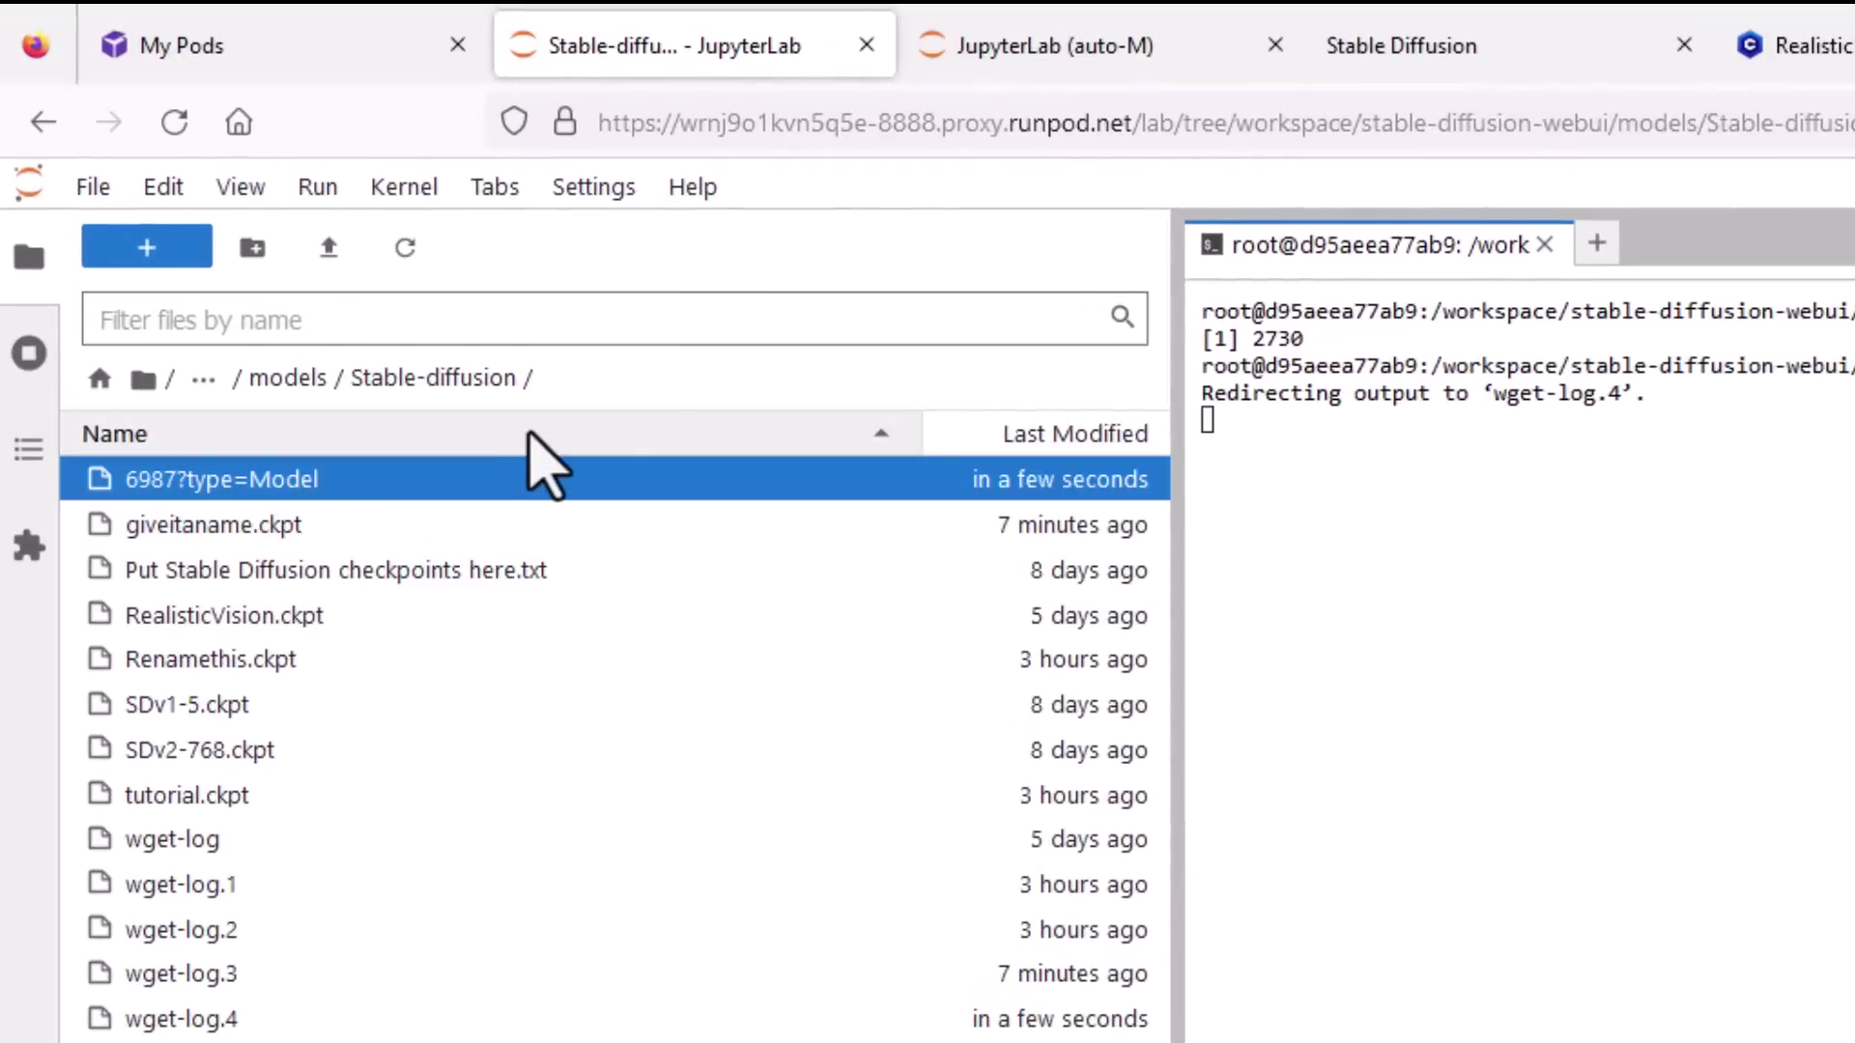
key("F2")
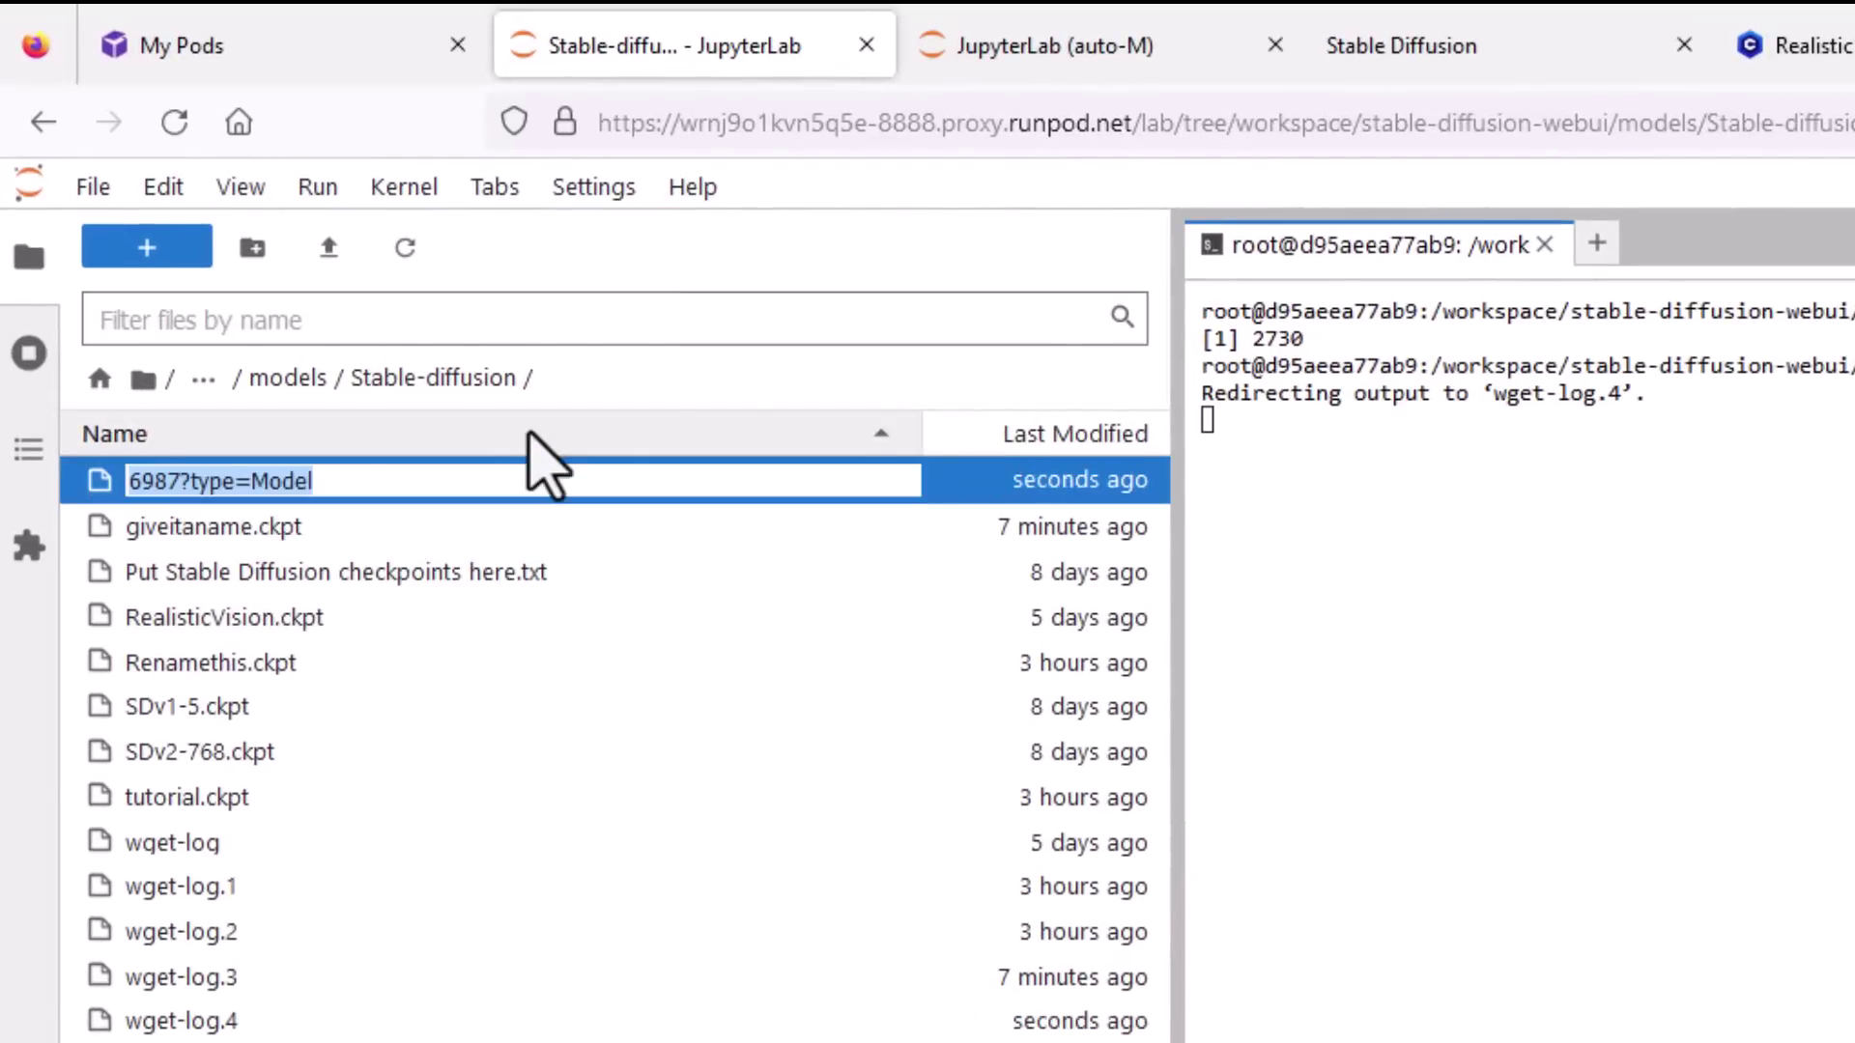
type("name")
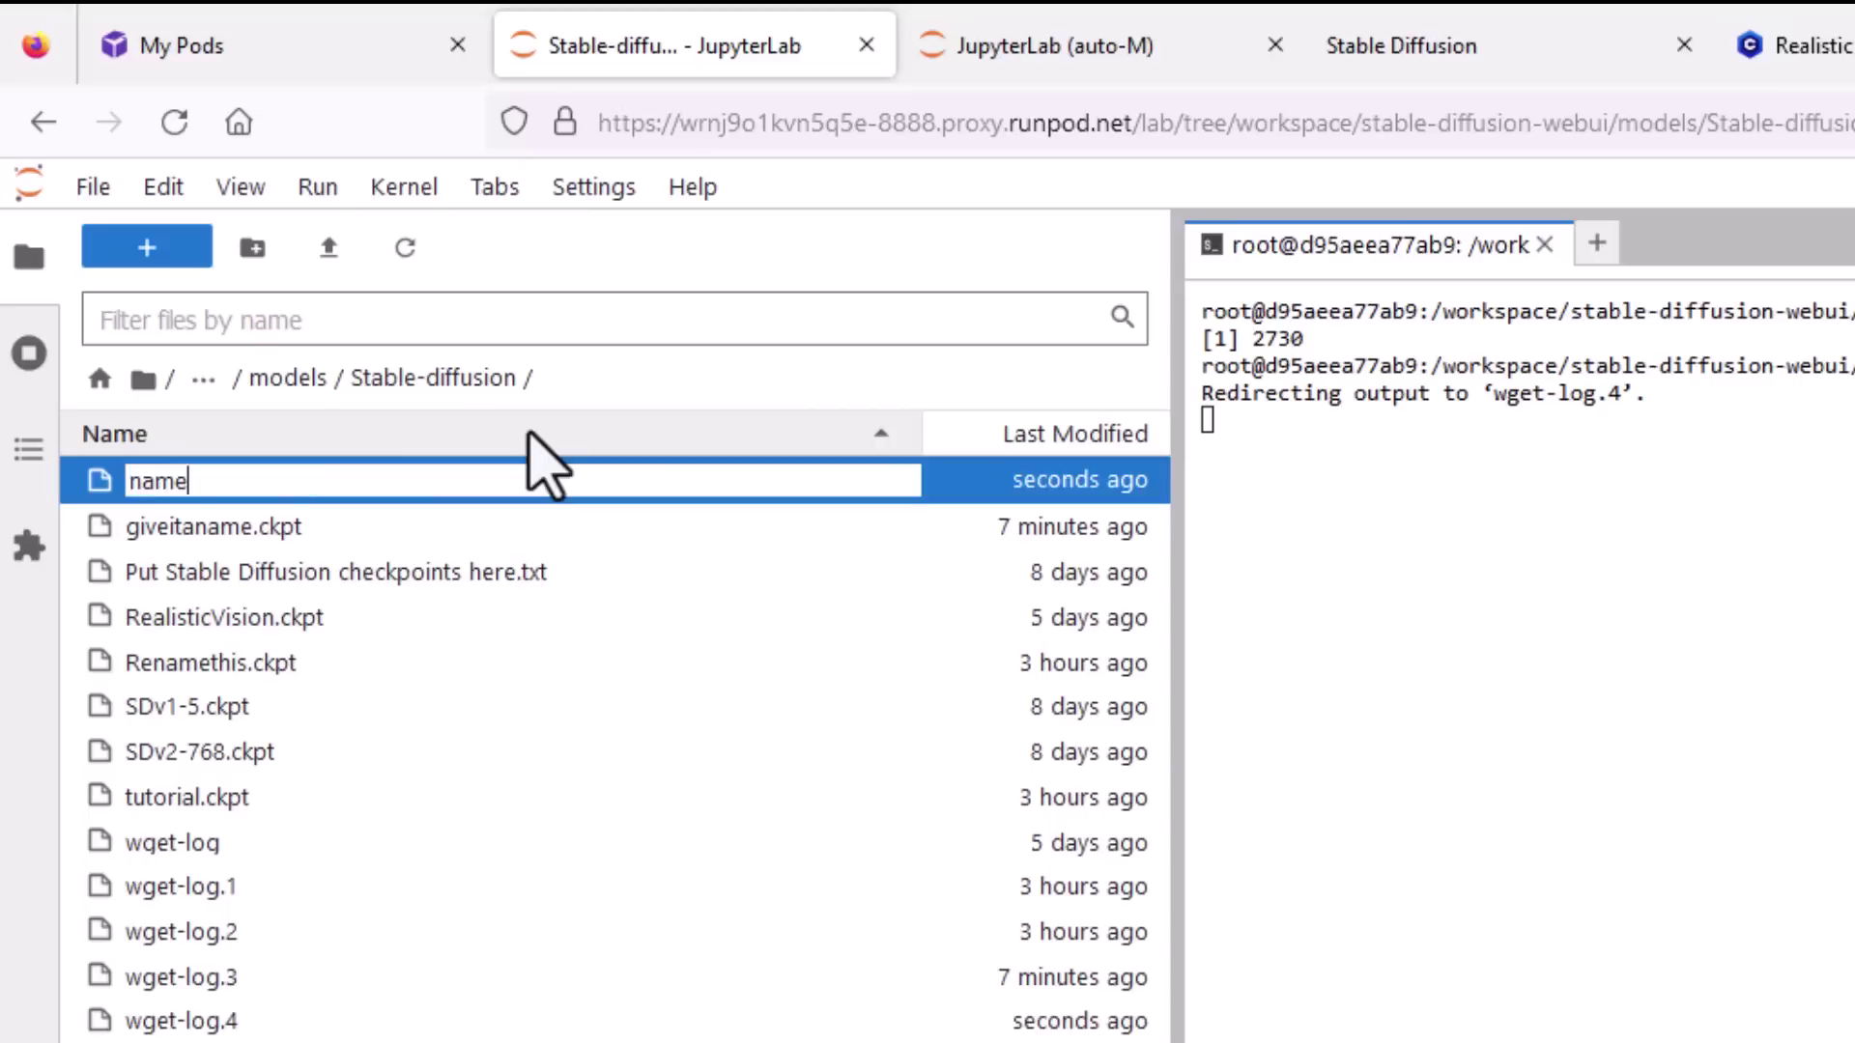
type("it.ckpt")
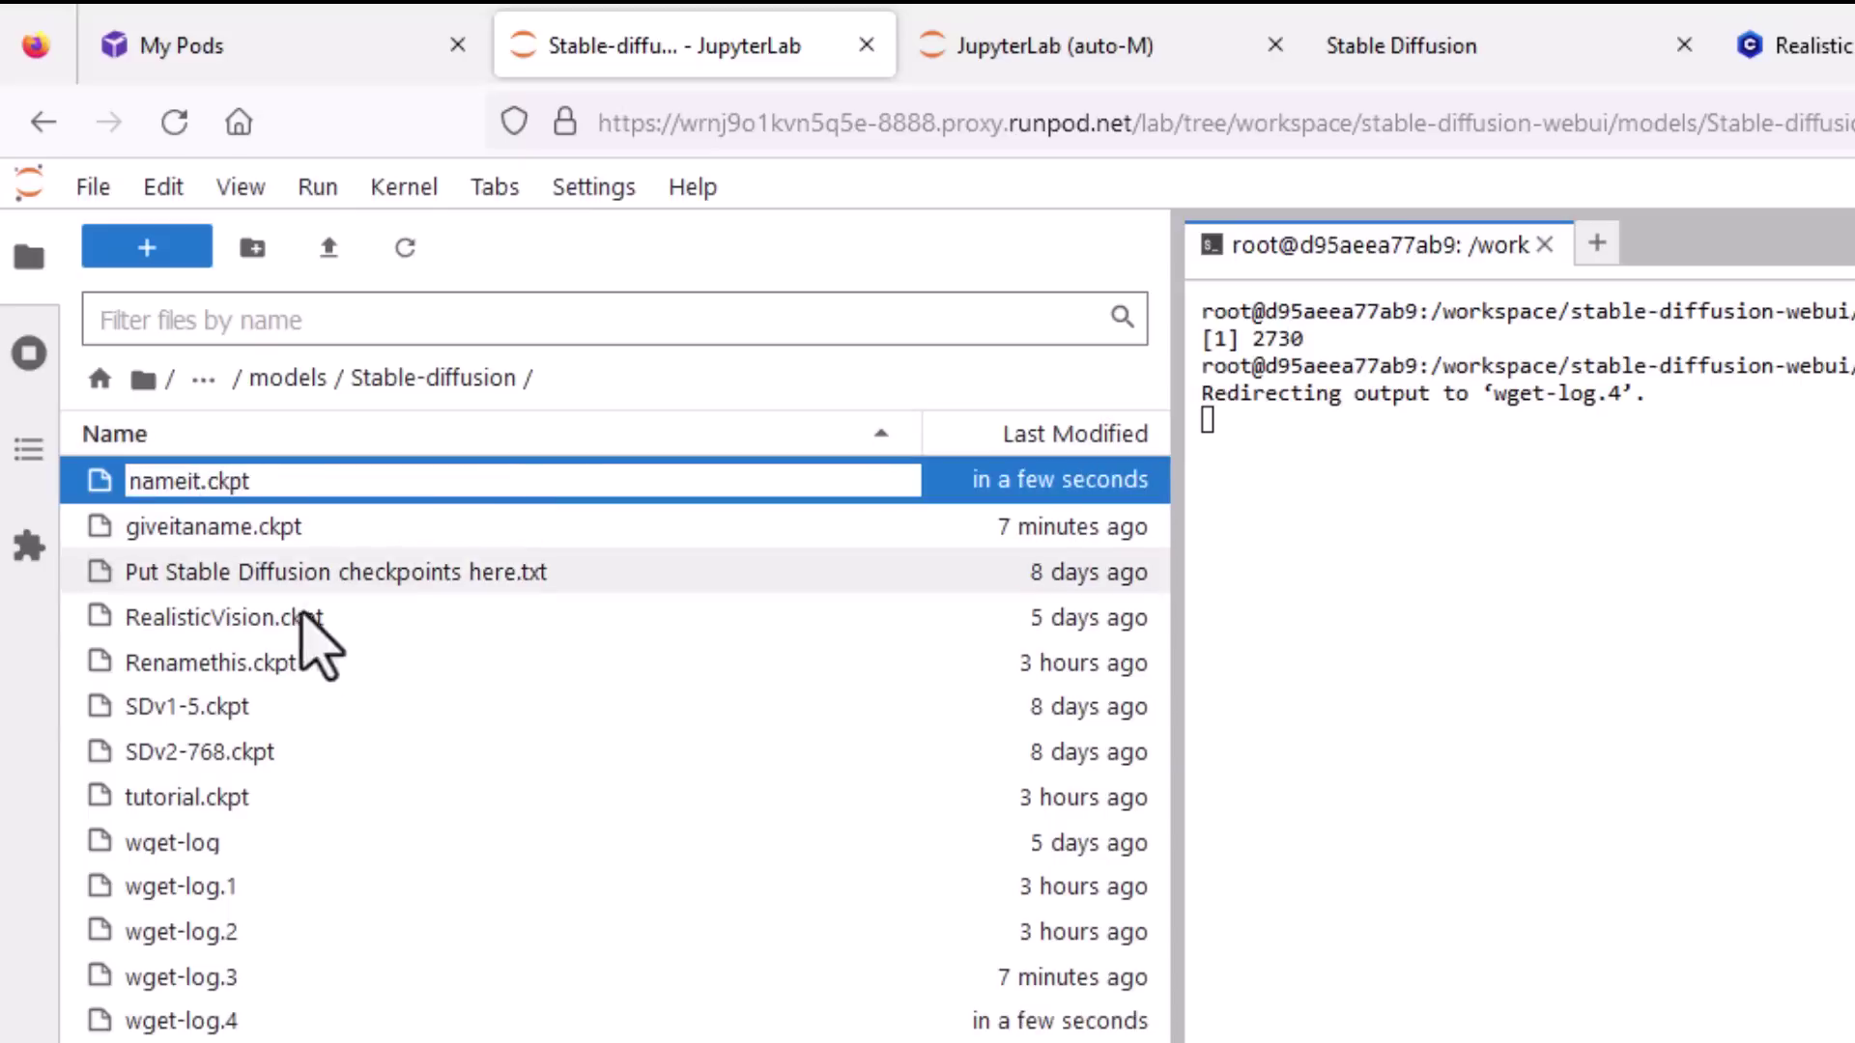
key("Return")
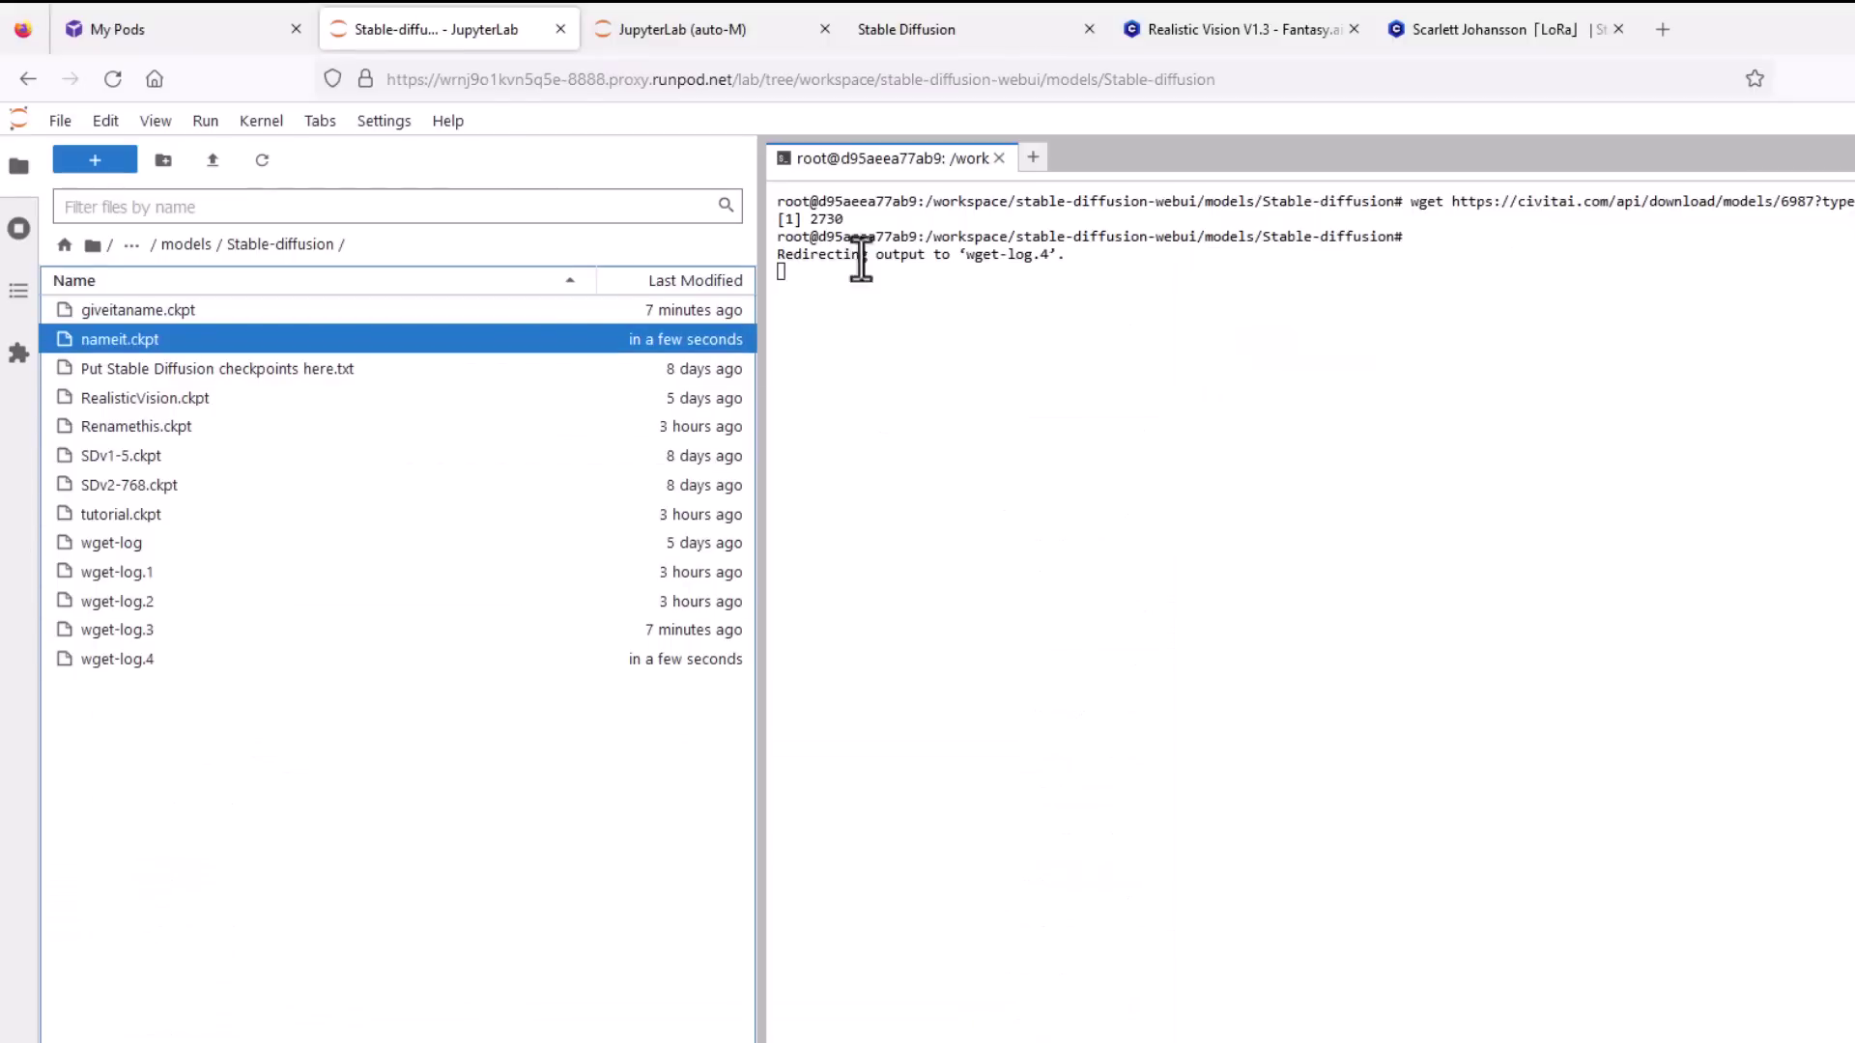
Close the terminal and open the models/Lora folder.
left_click(999, 159)
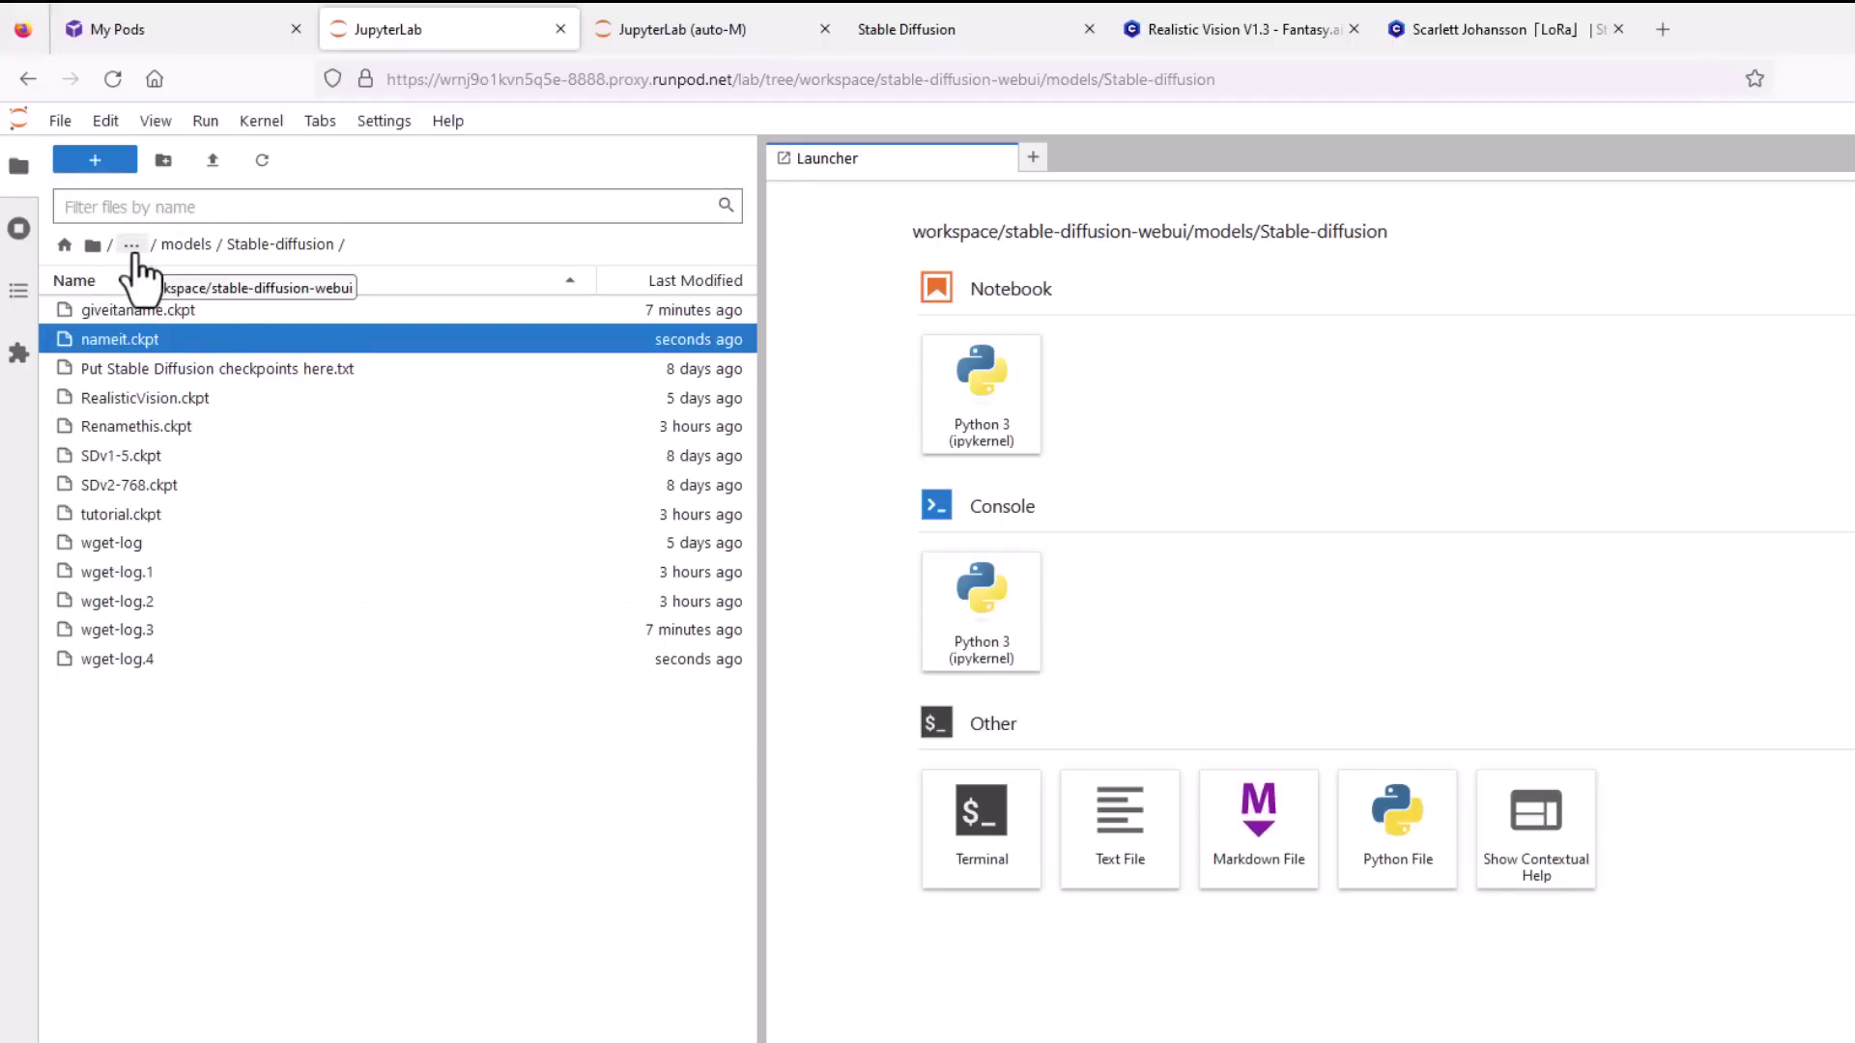
left_click(319, 417)
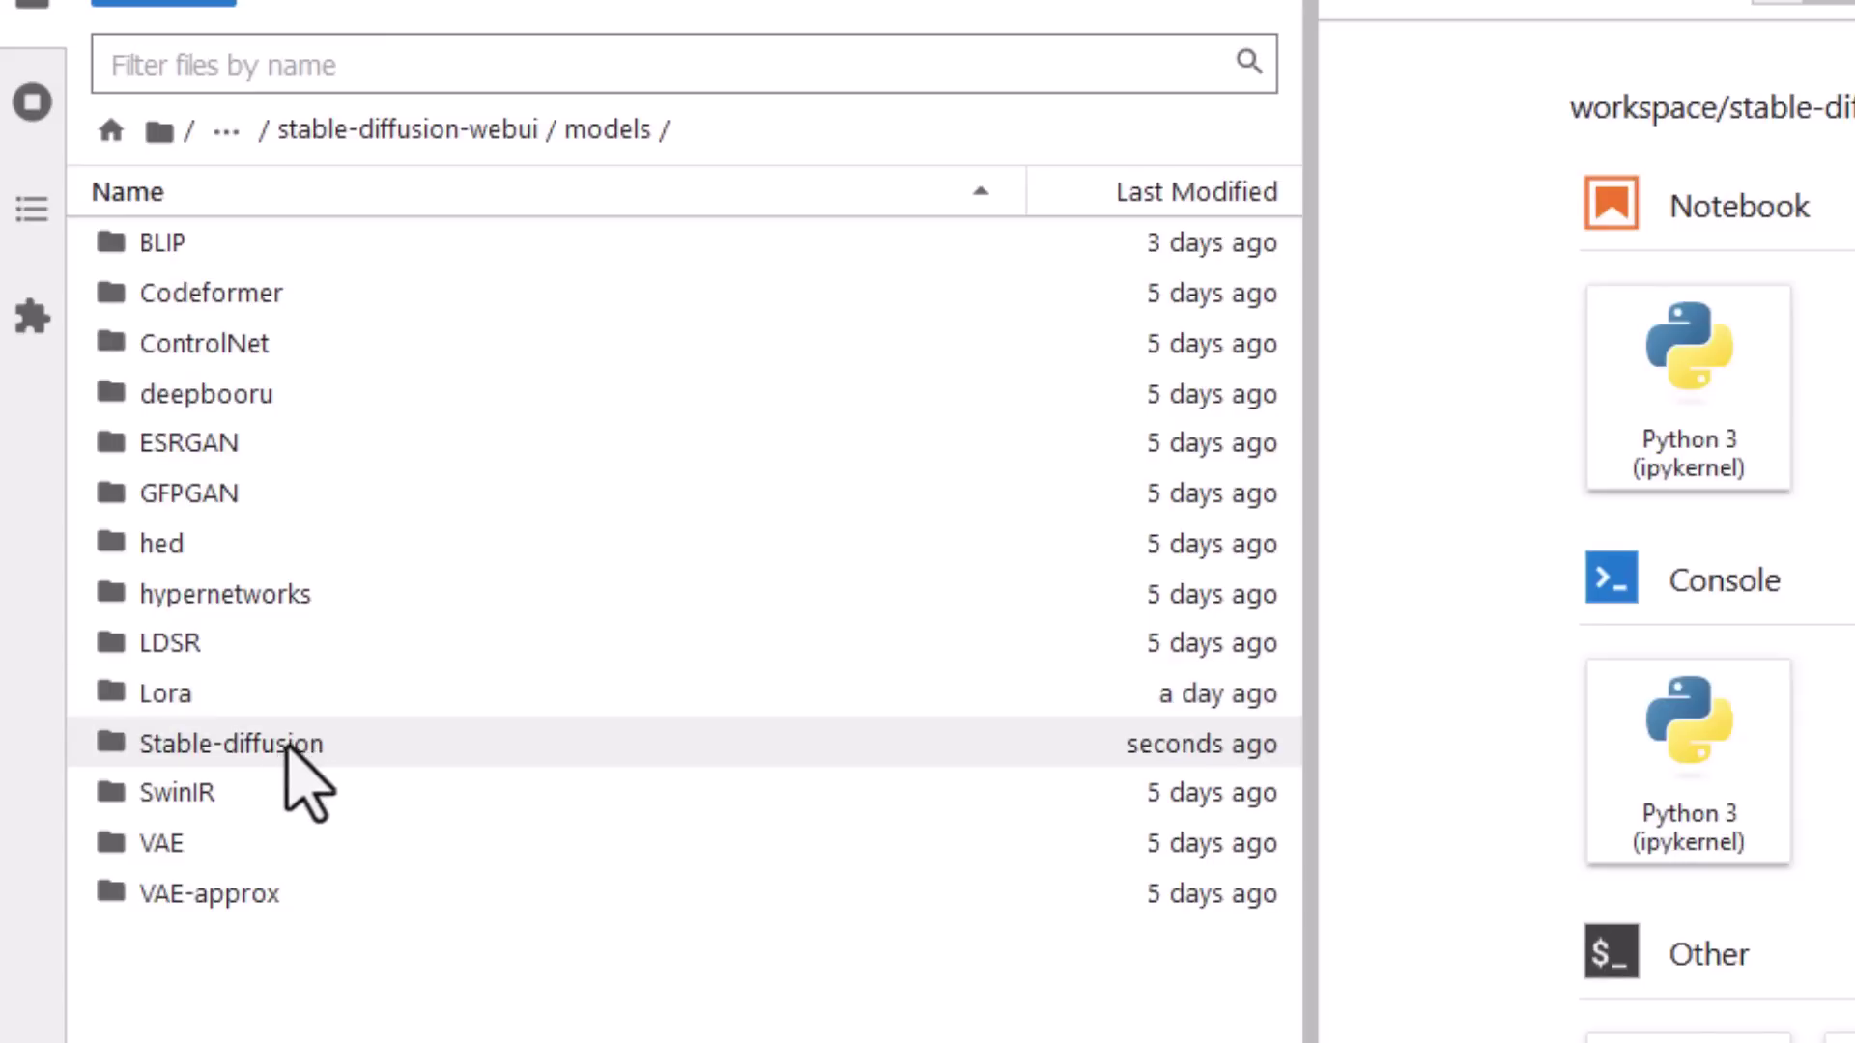
double_click(249, 694)
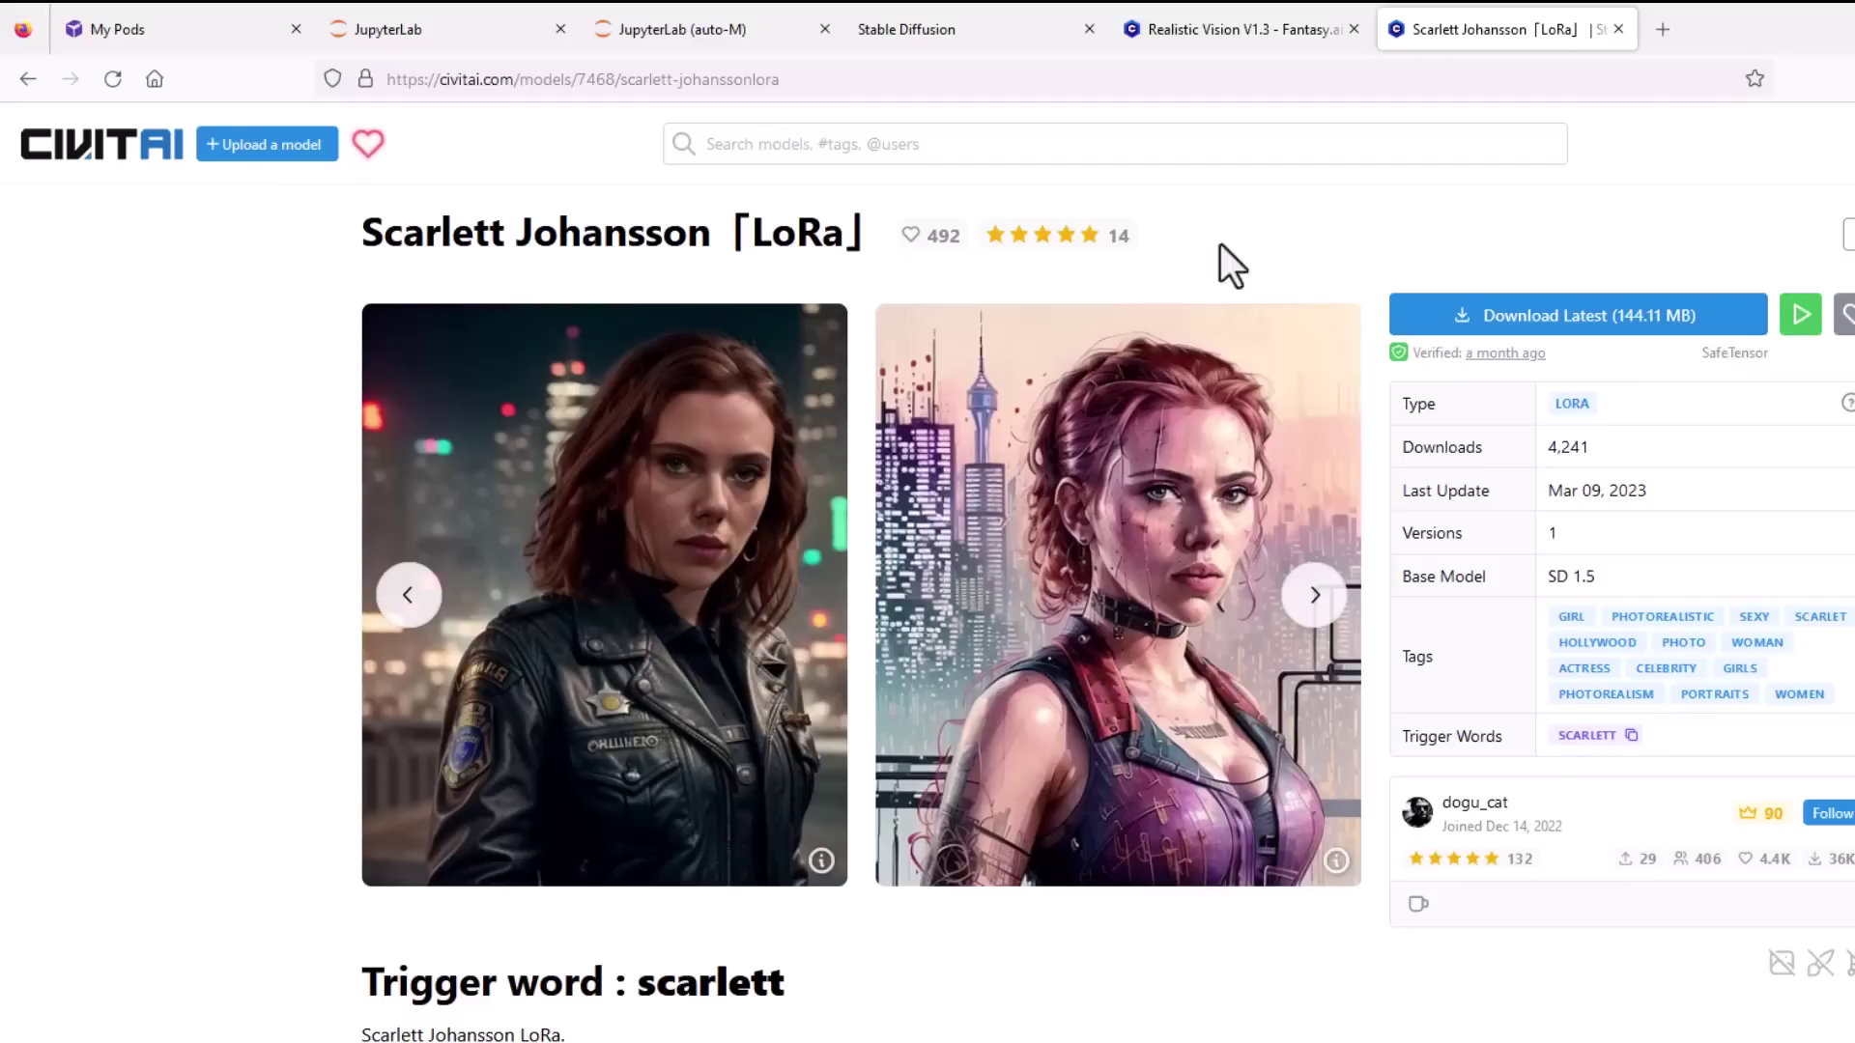
Upload the celebrity LoRA .safetensors from local Downloads into models/Lora.
left_click(491, 29)
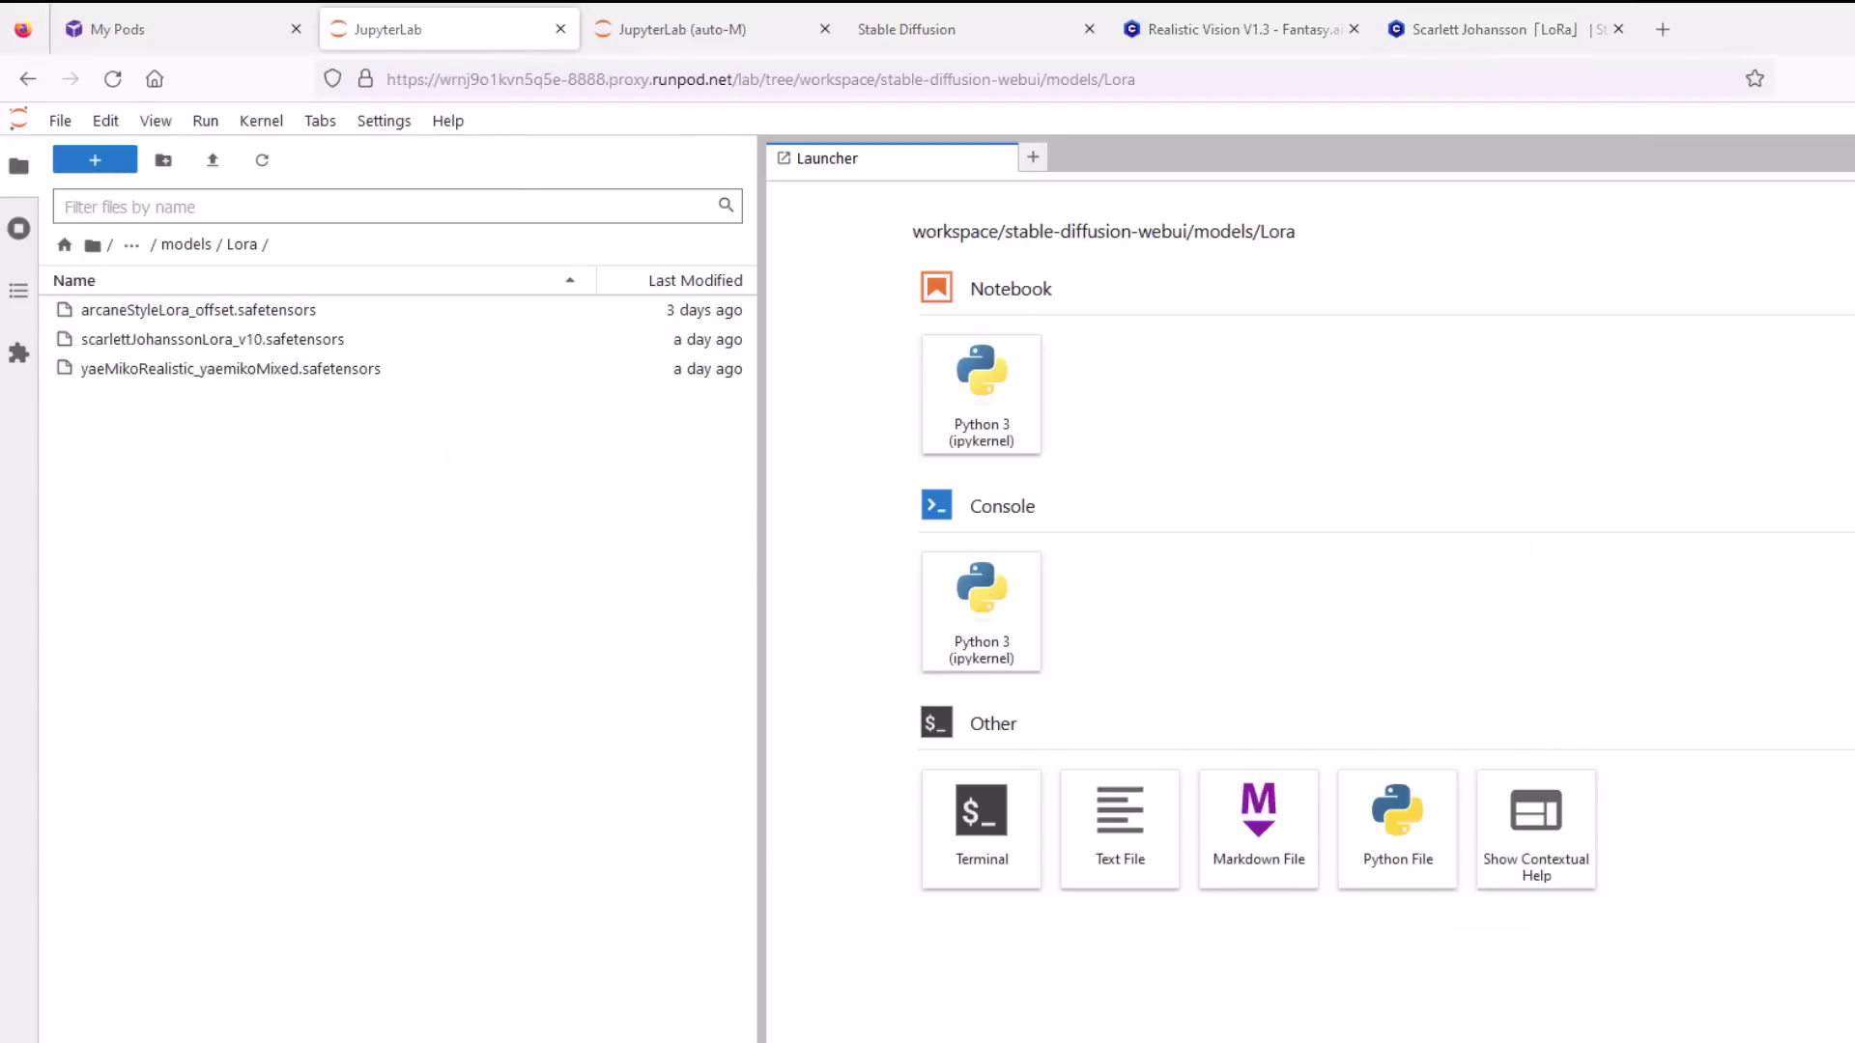
key("alt+Tab")
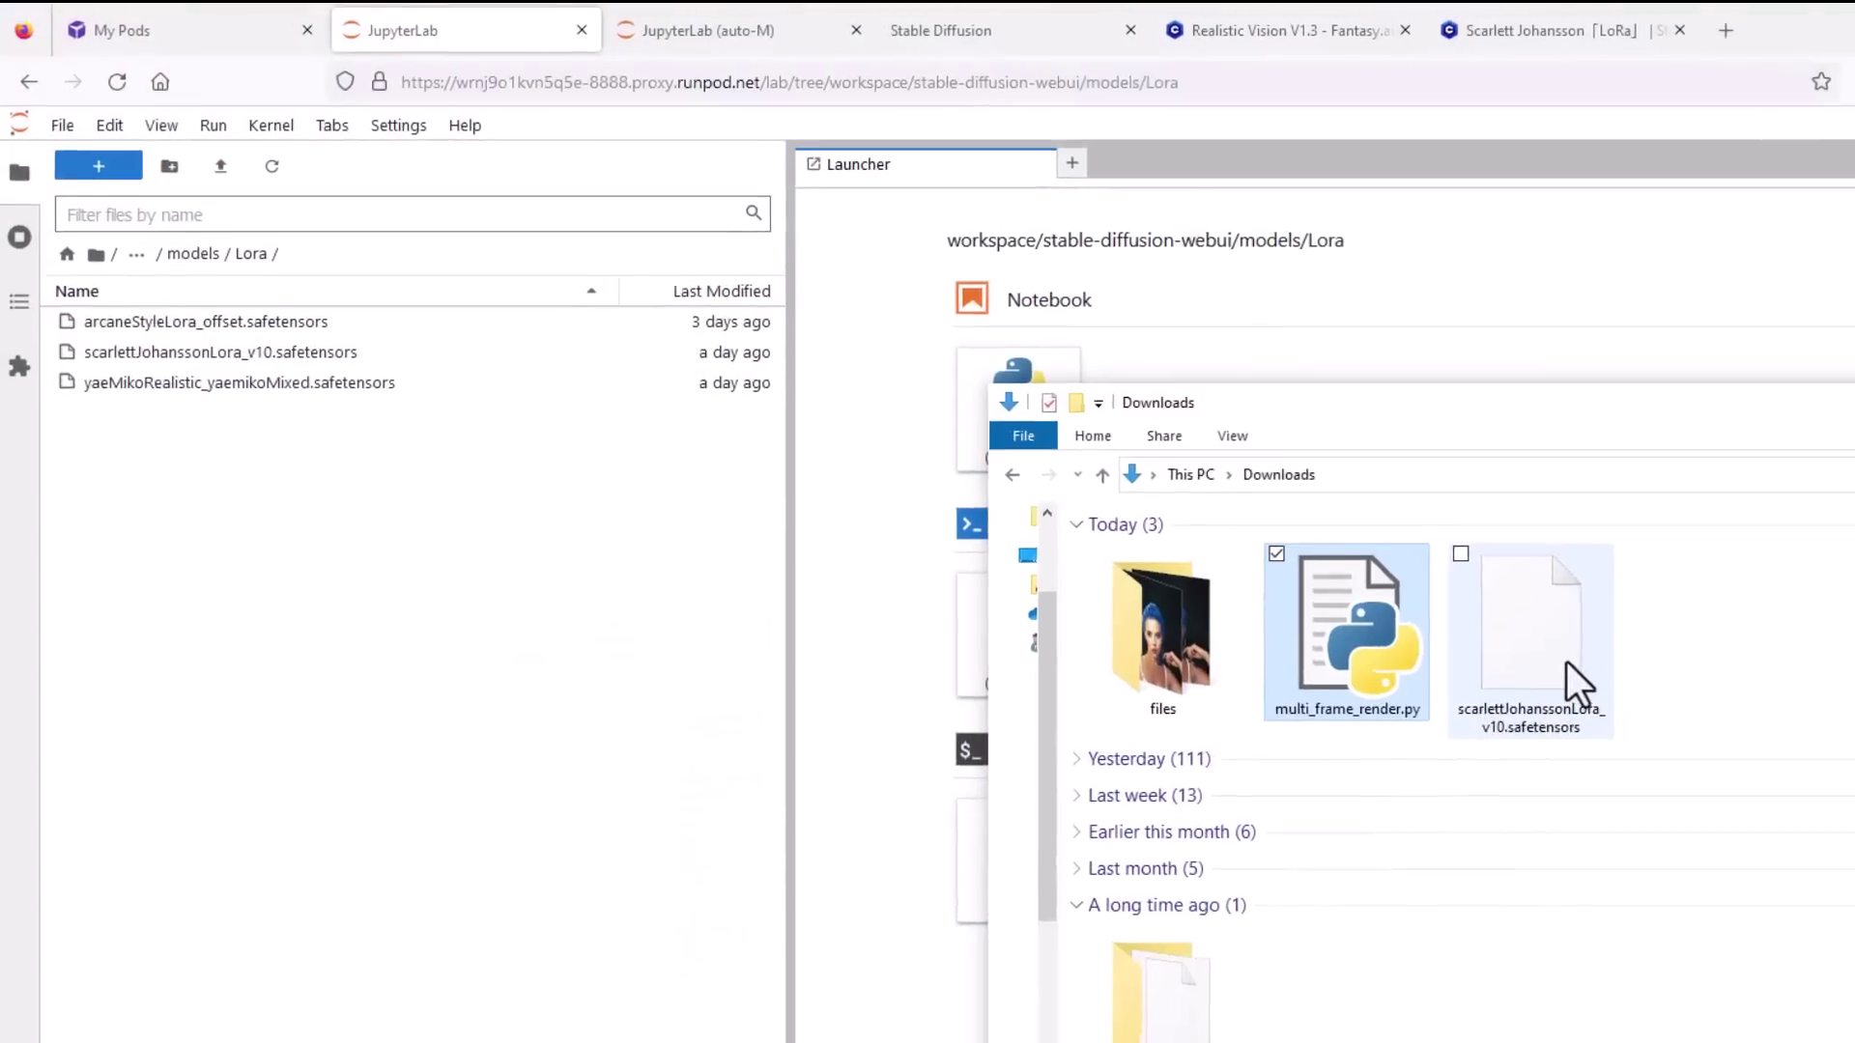
left_click_drag(1579, 667, 376, 554)
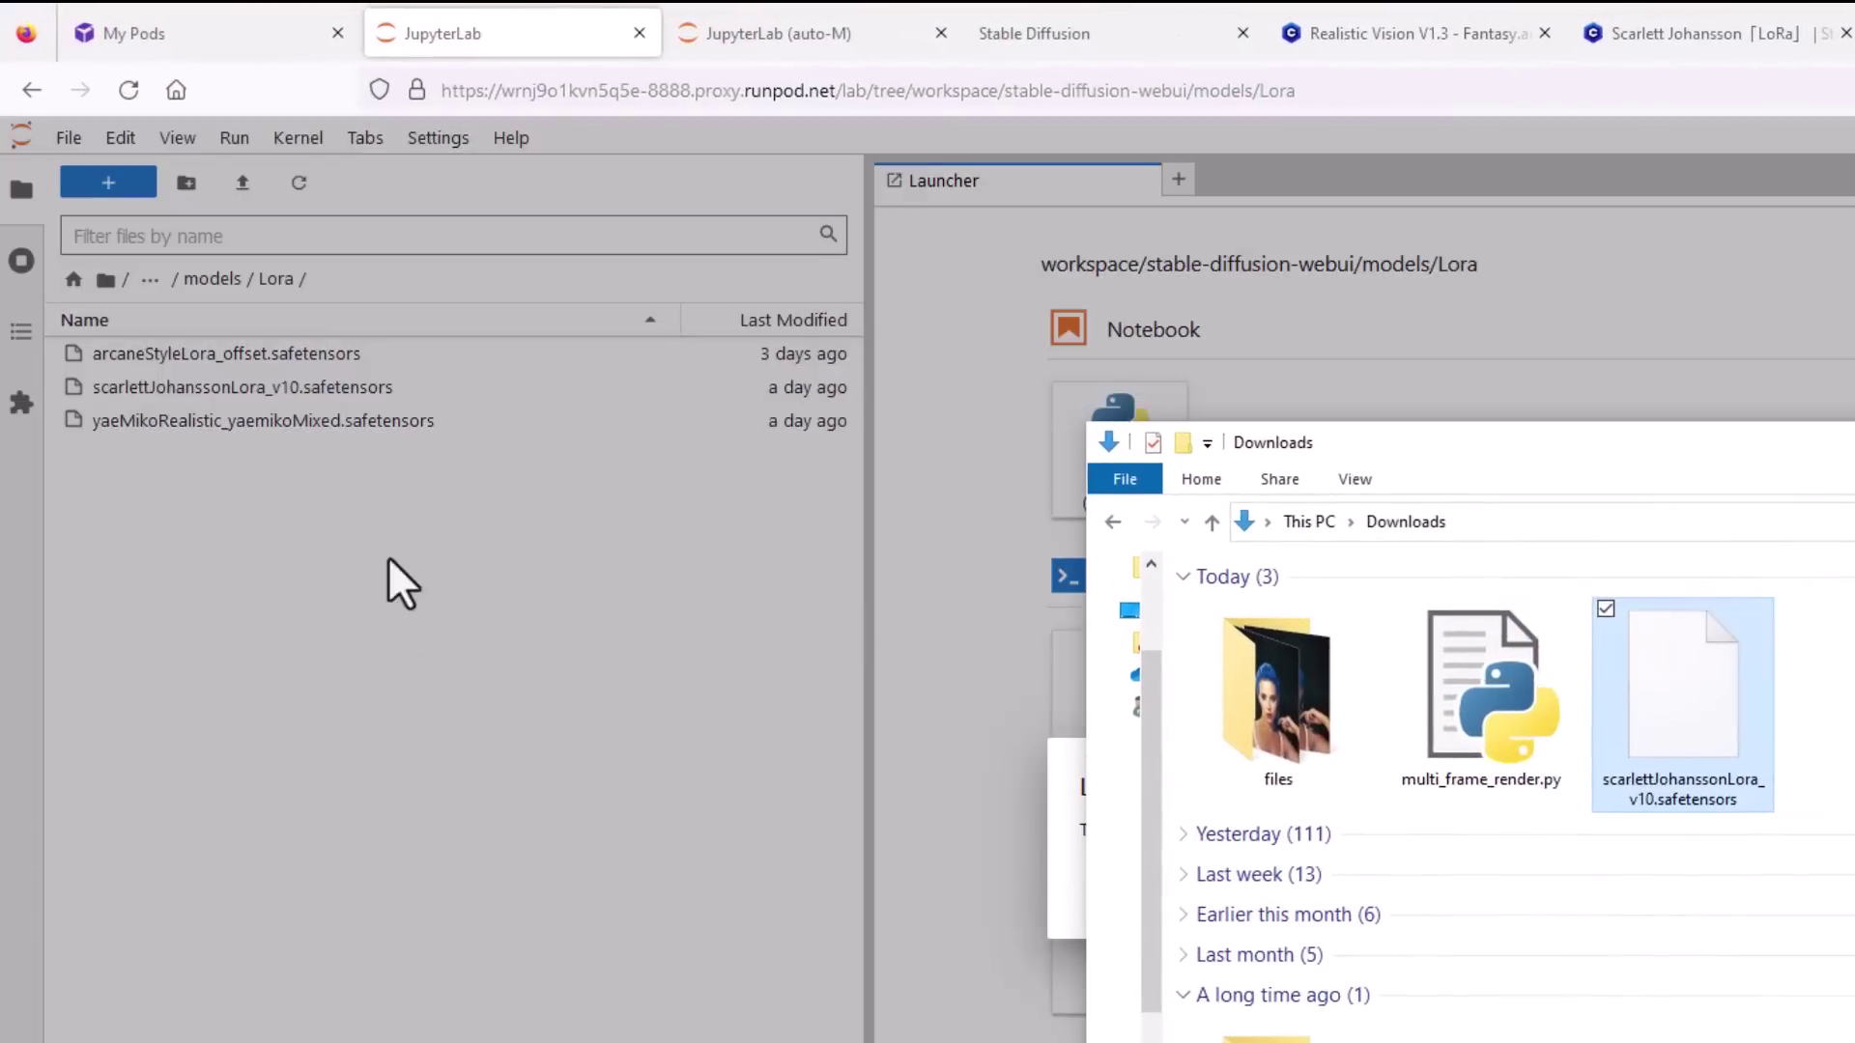
left_click(864, 755)
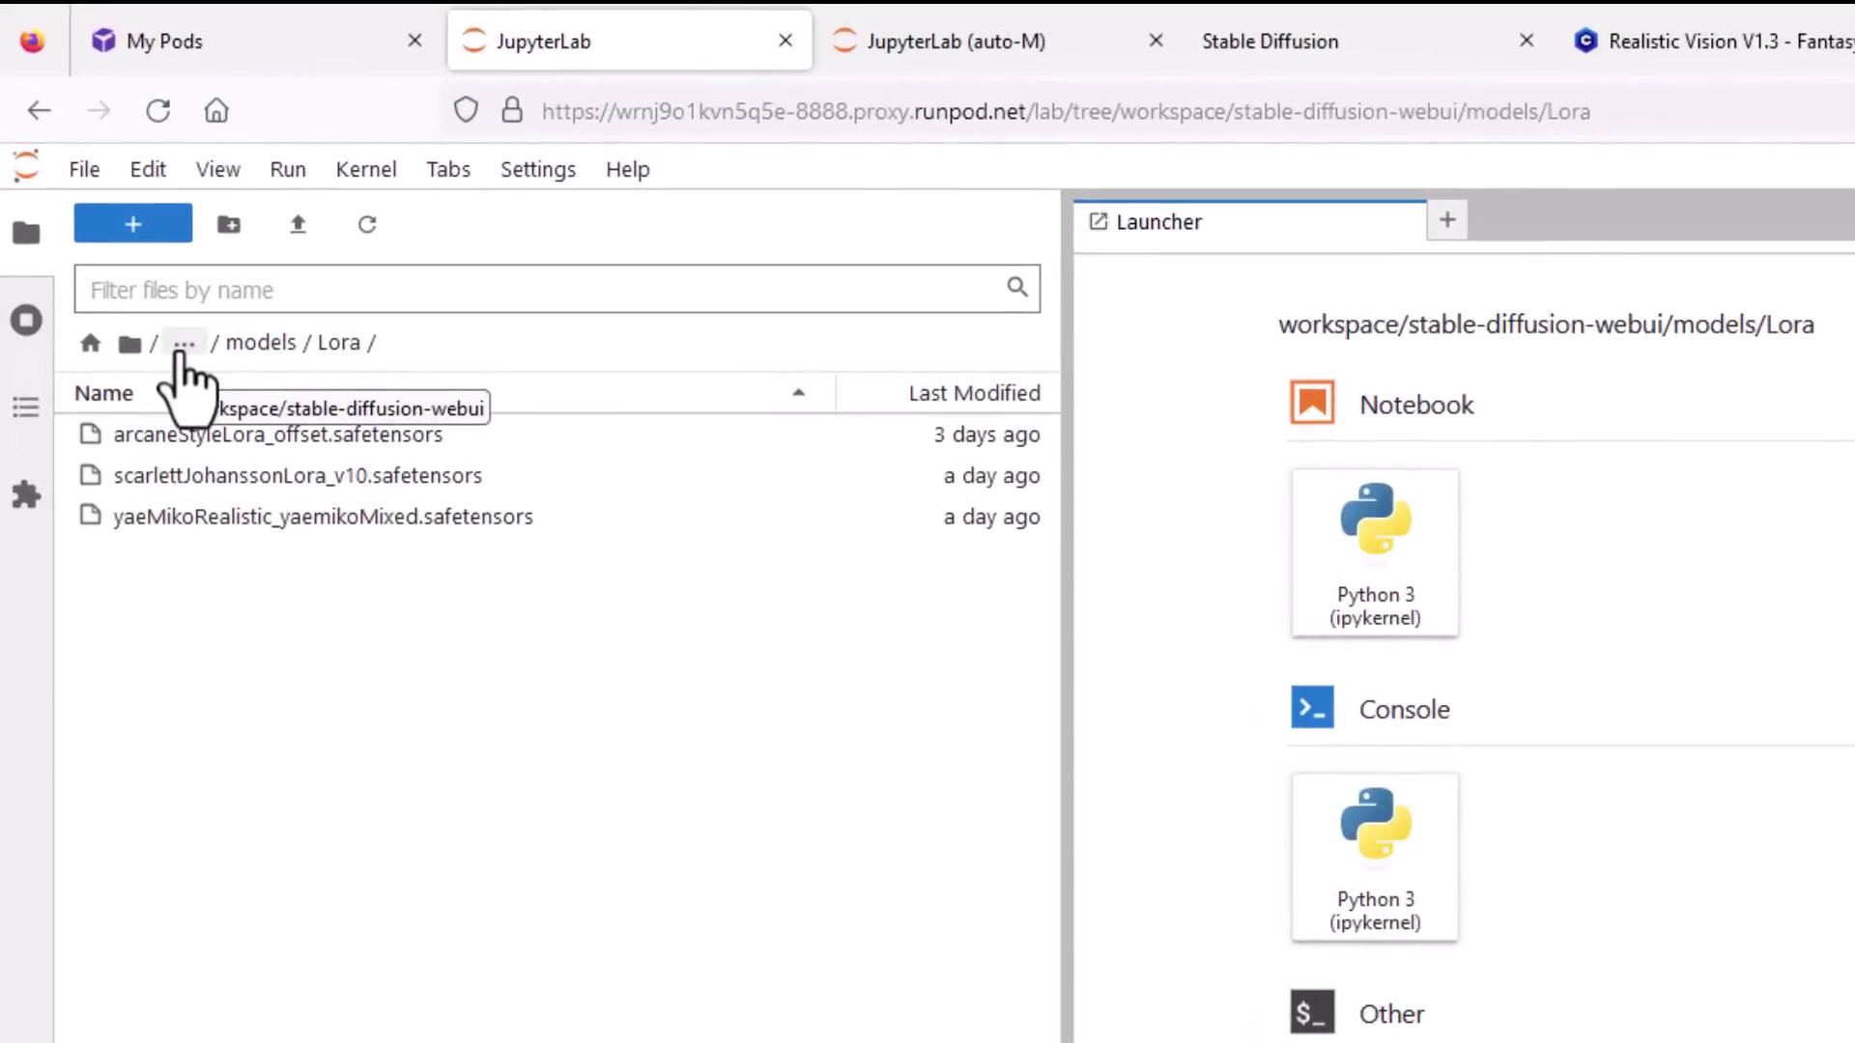
In JupyterLab, go up to stable-diffusion-webui and open its scripts folder.
left_click(183, 346)
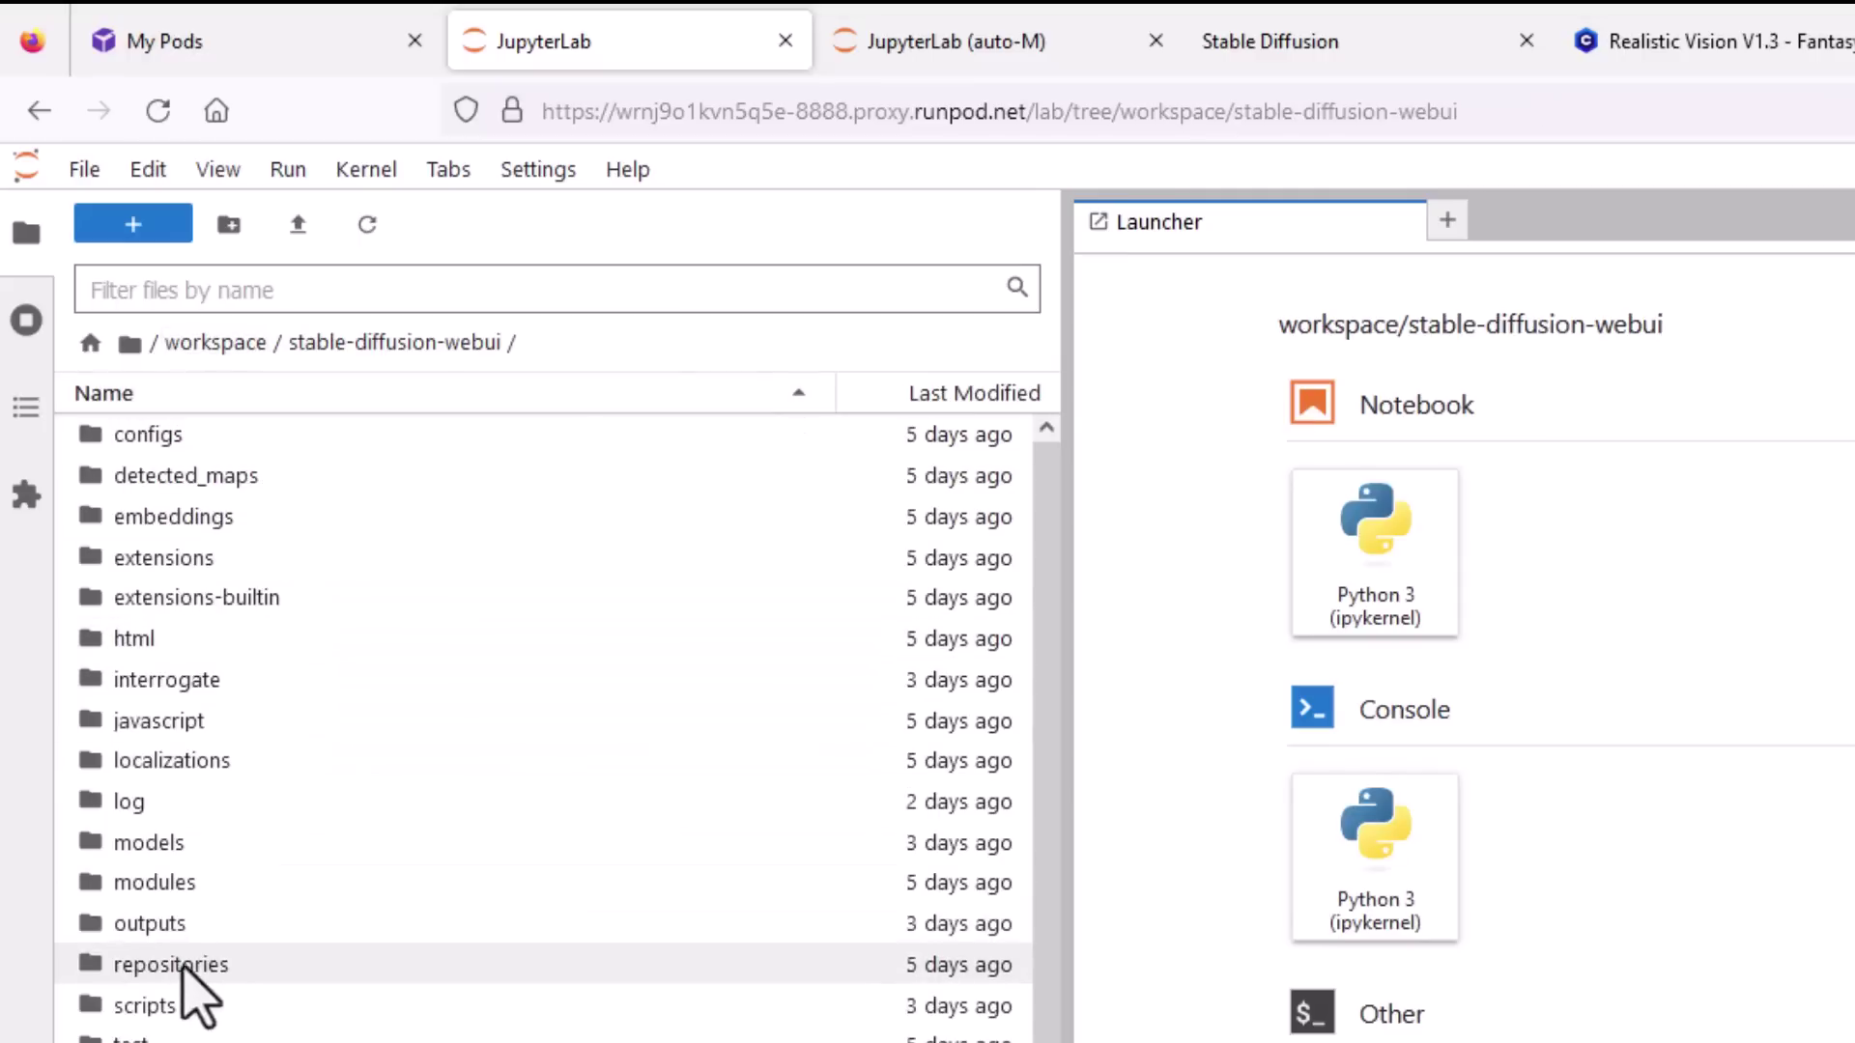
double_click(145, 1010)
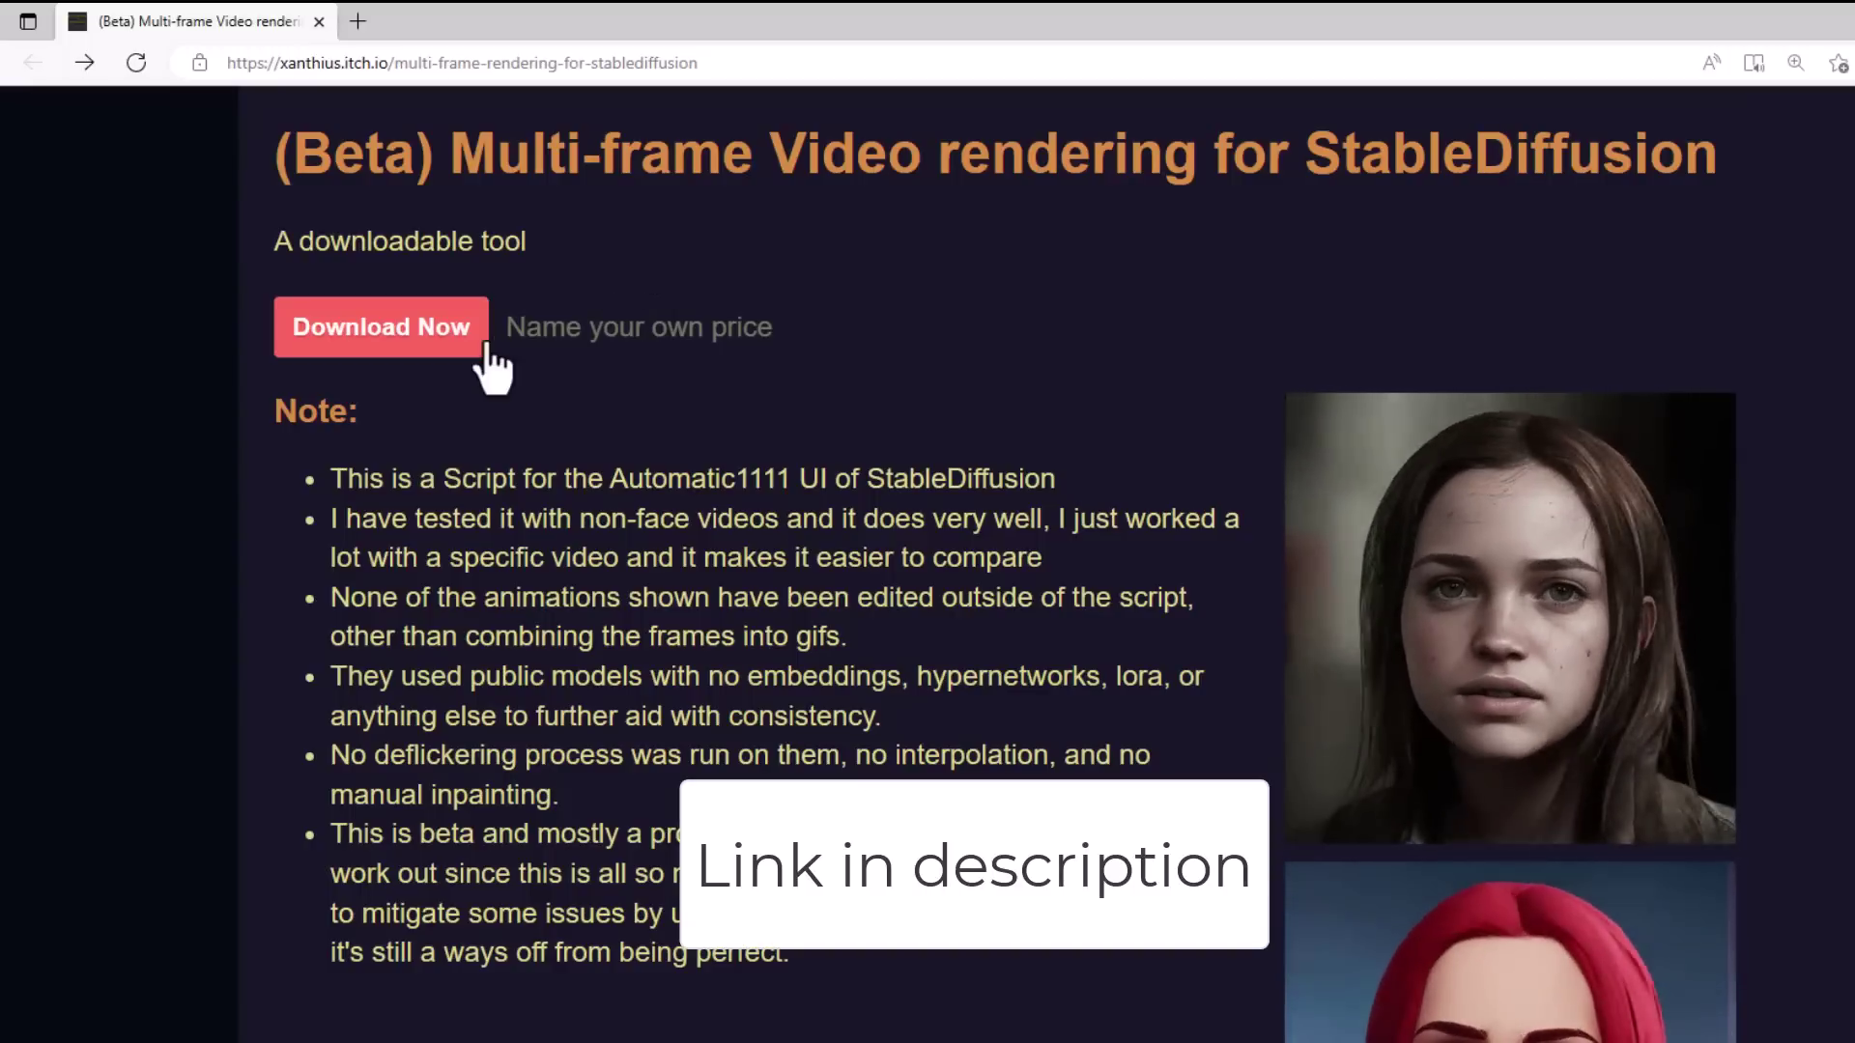
Download the free Beta V0.72 multi_frame_render script from itch.io without paying.
left_click(391, 340)
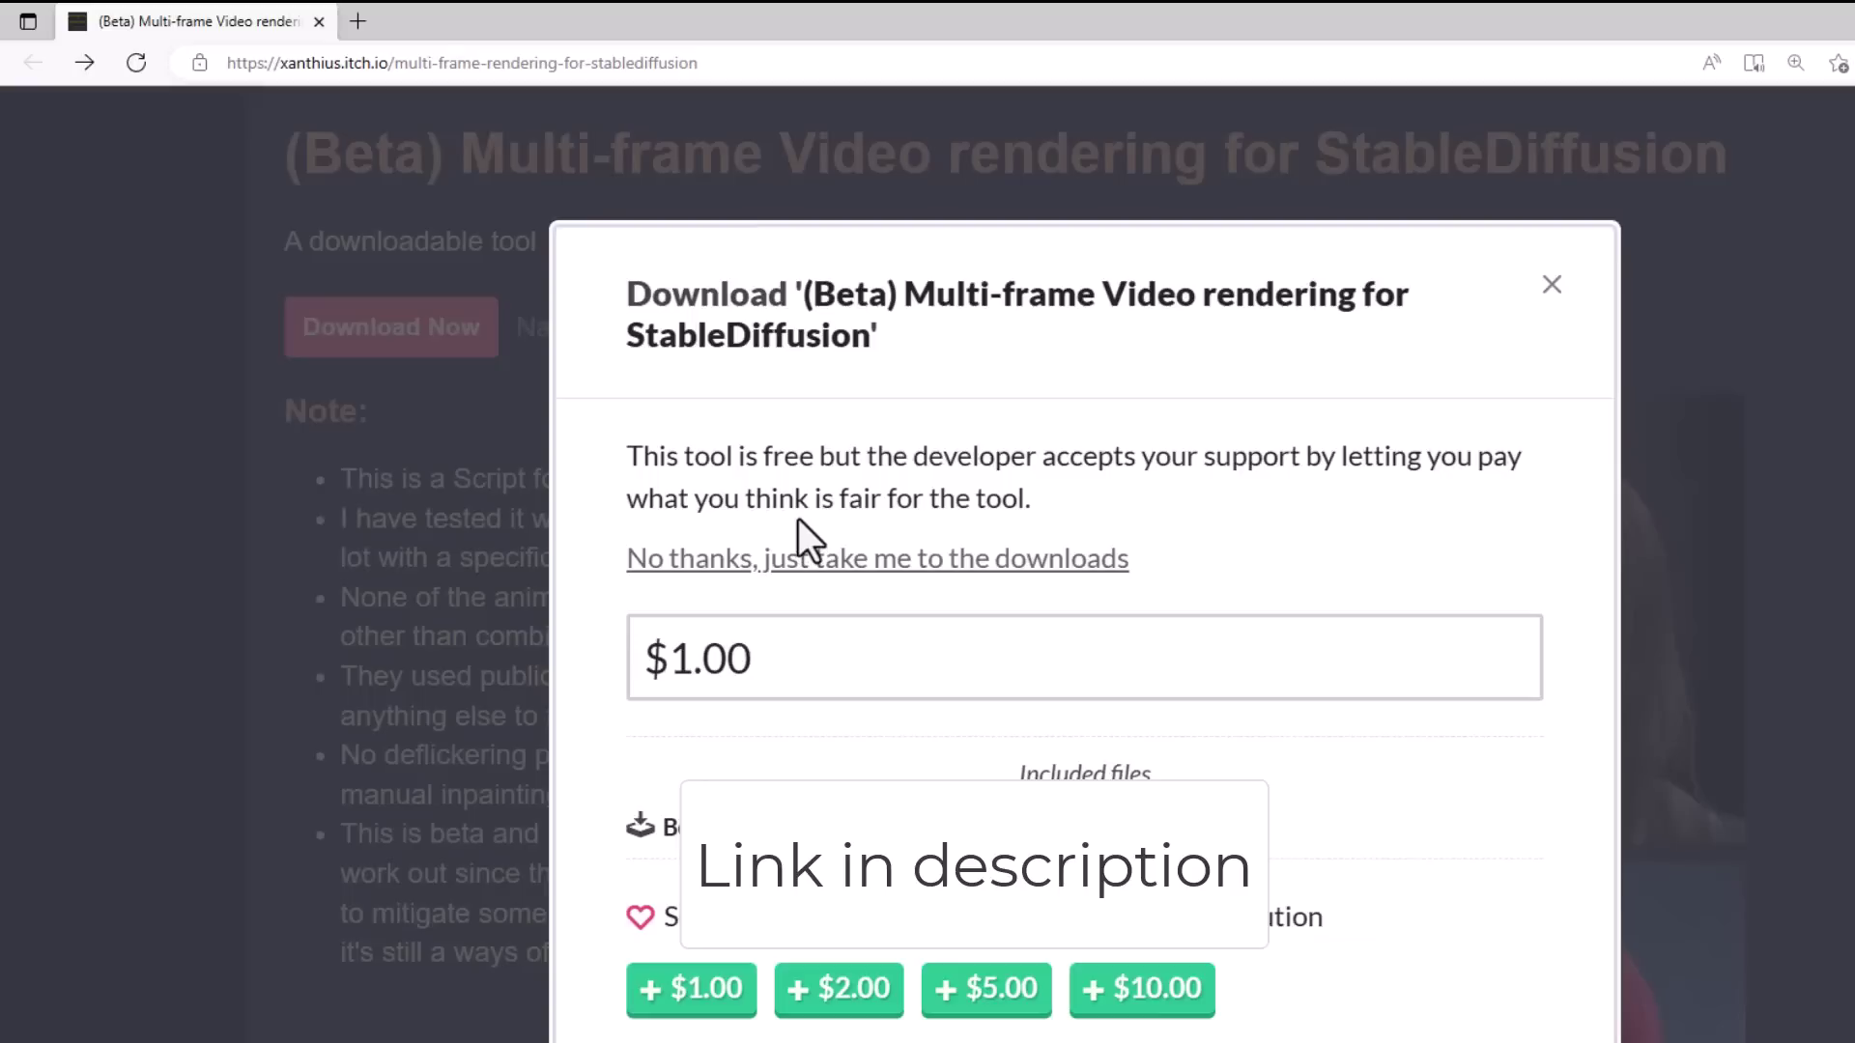
left_click(863, 570)
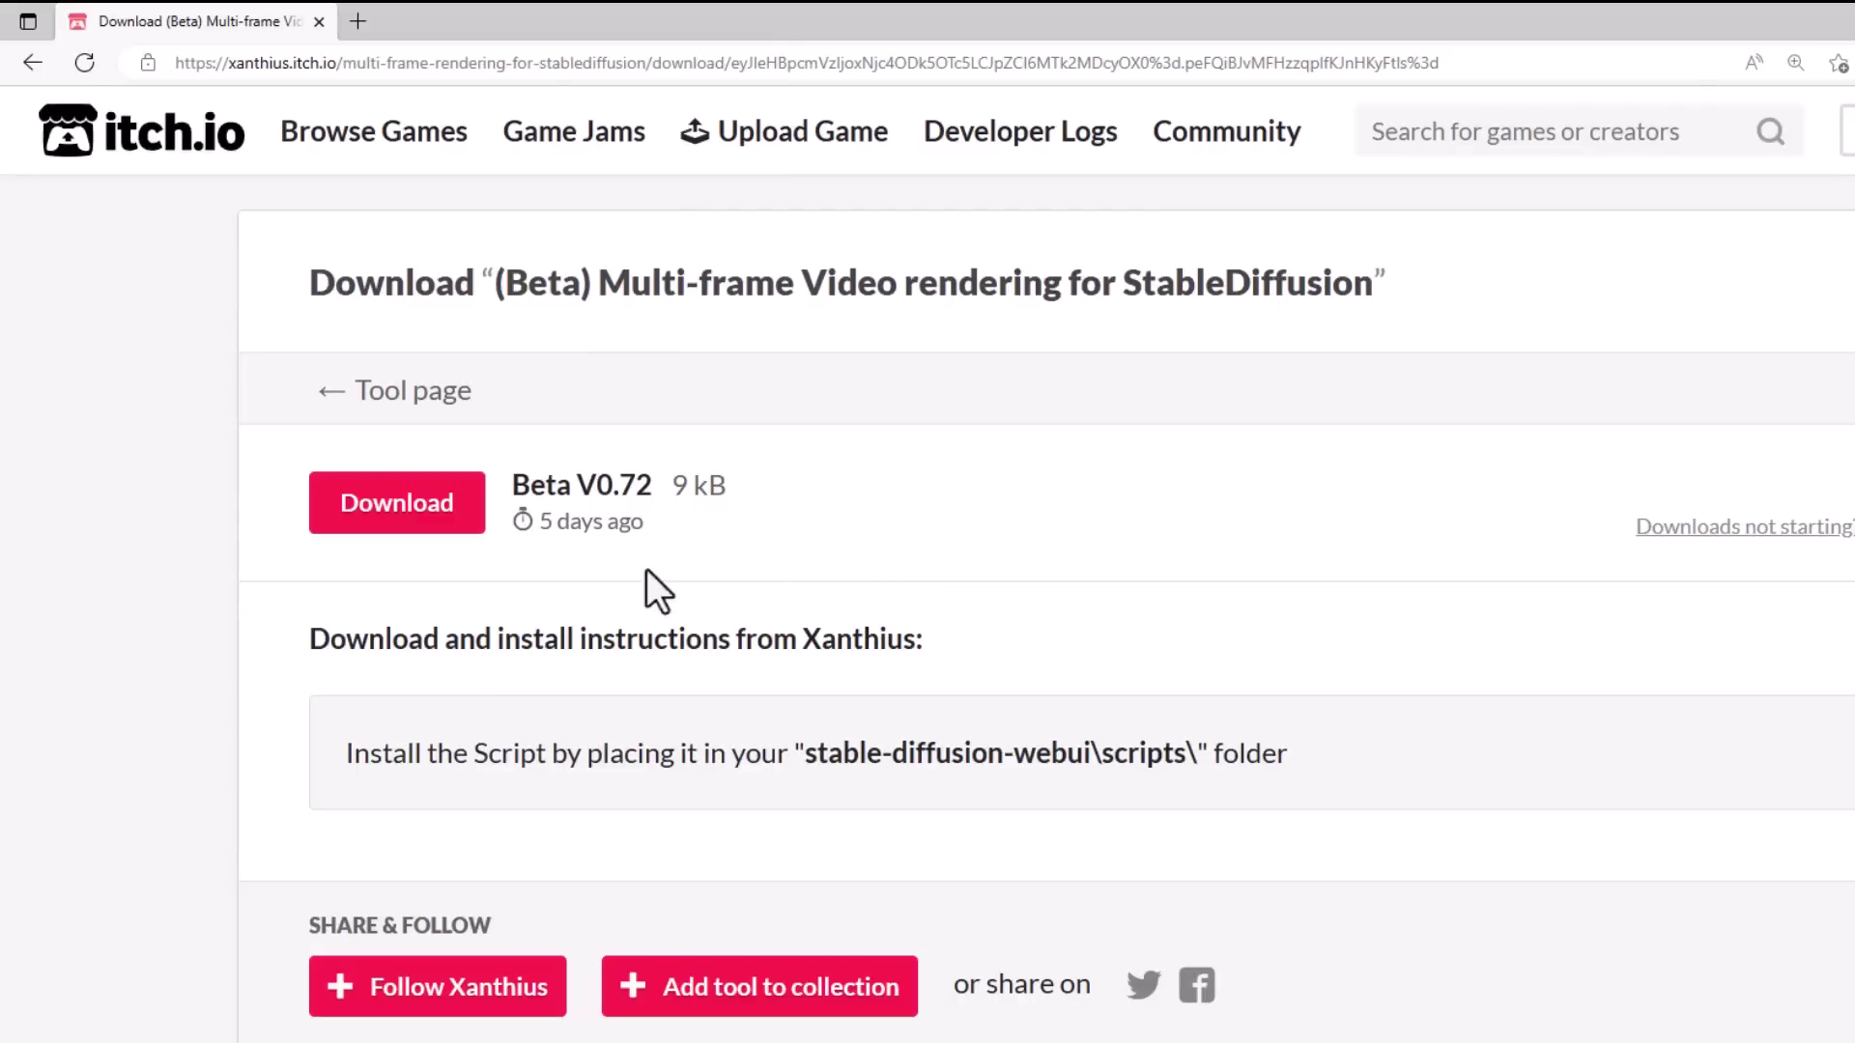
left_click(410, 522)
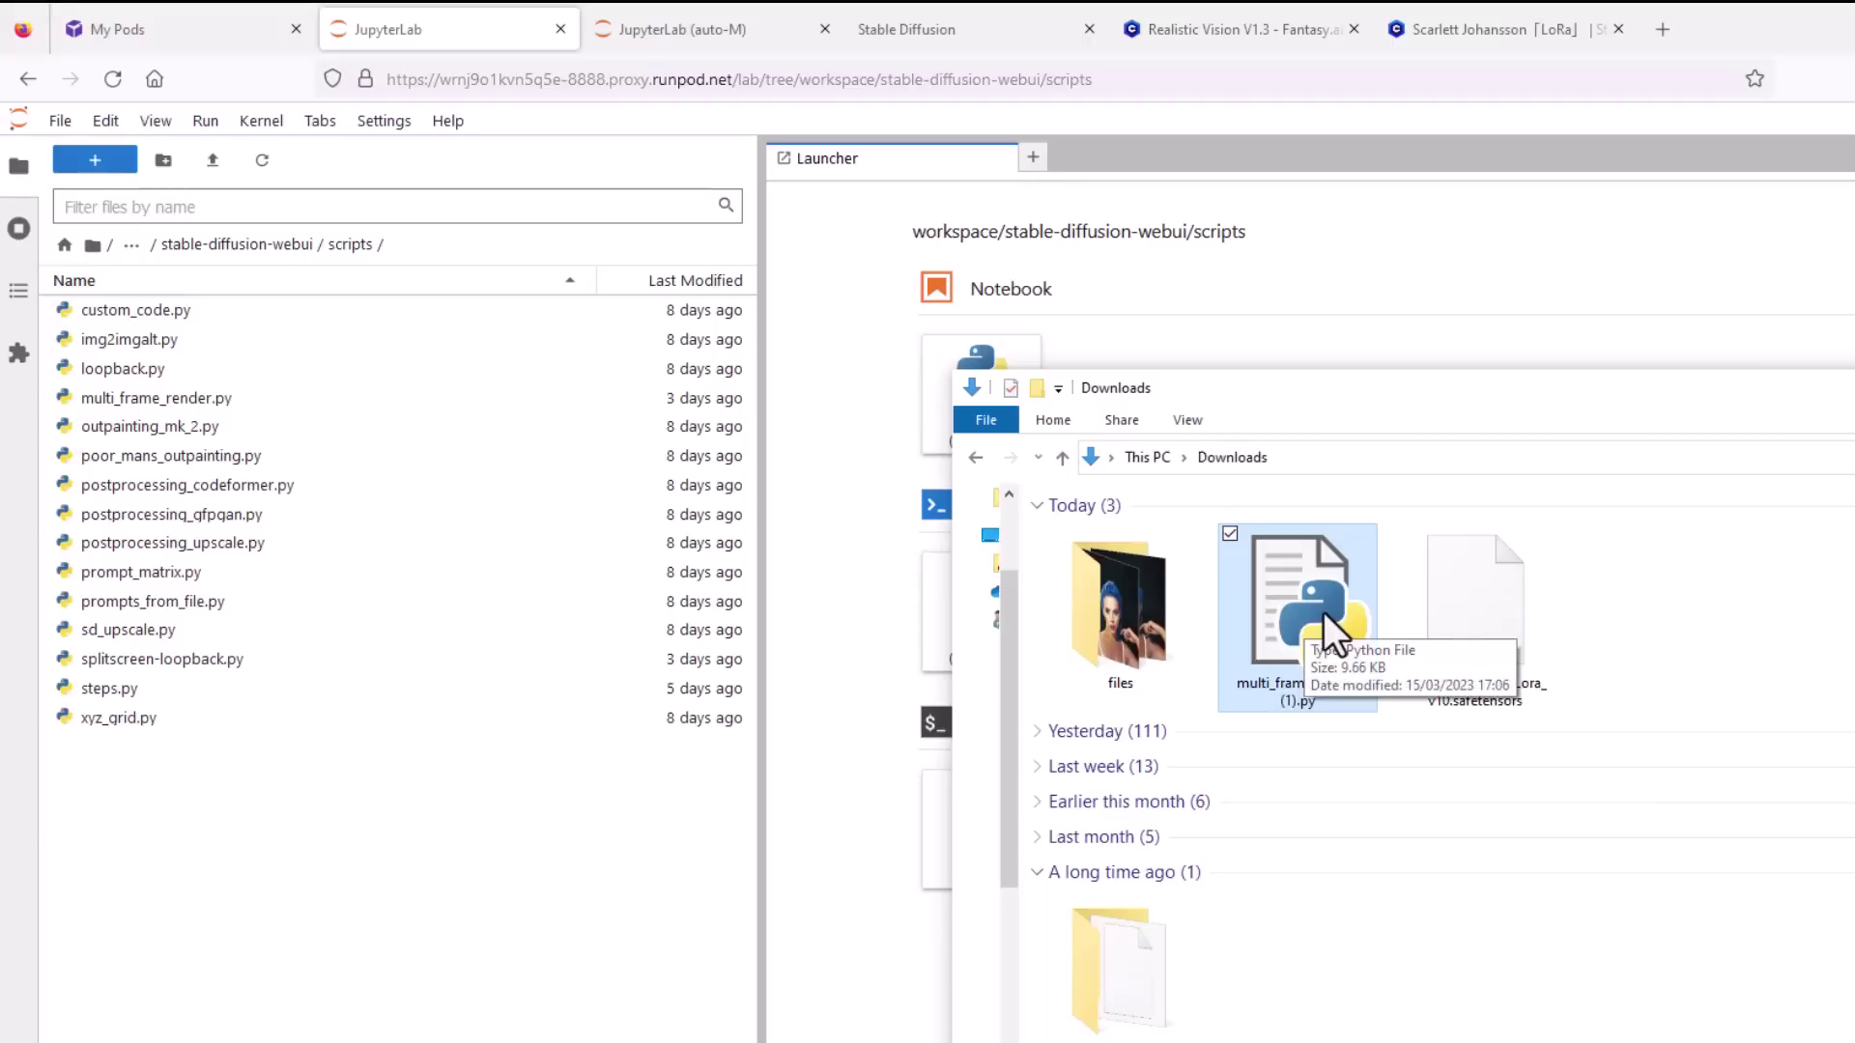
Upload multi_frame_render.py into the JupyterLab scripts folder, then return to the RunPod pods page.
left_click_drag(1323, 612, 213, 918)
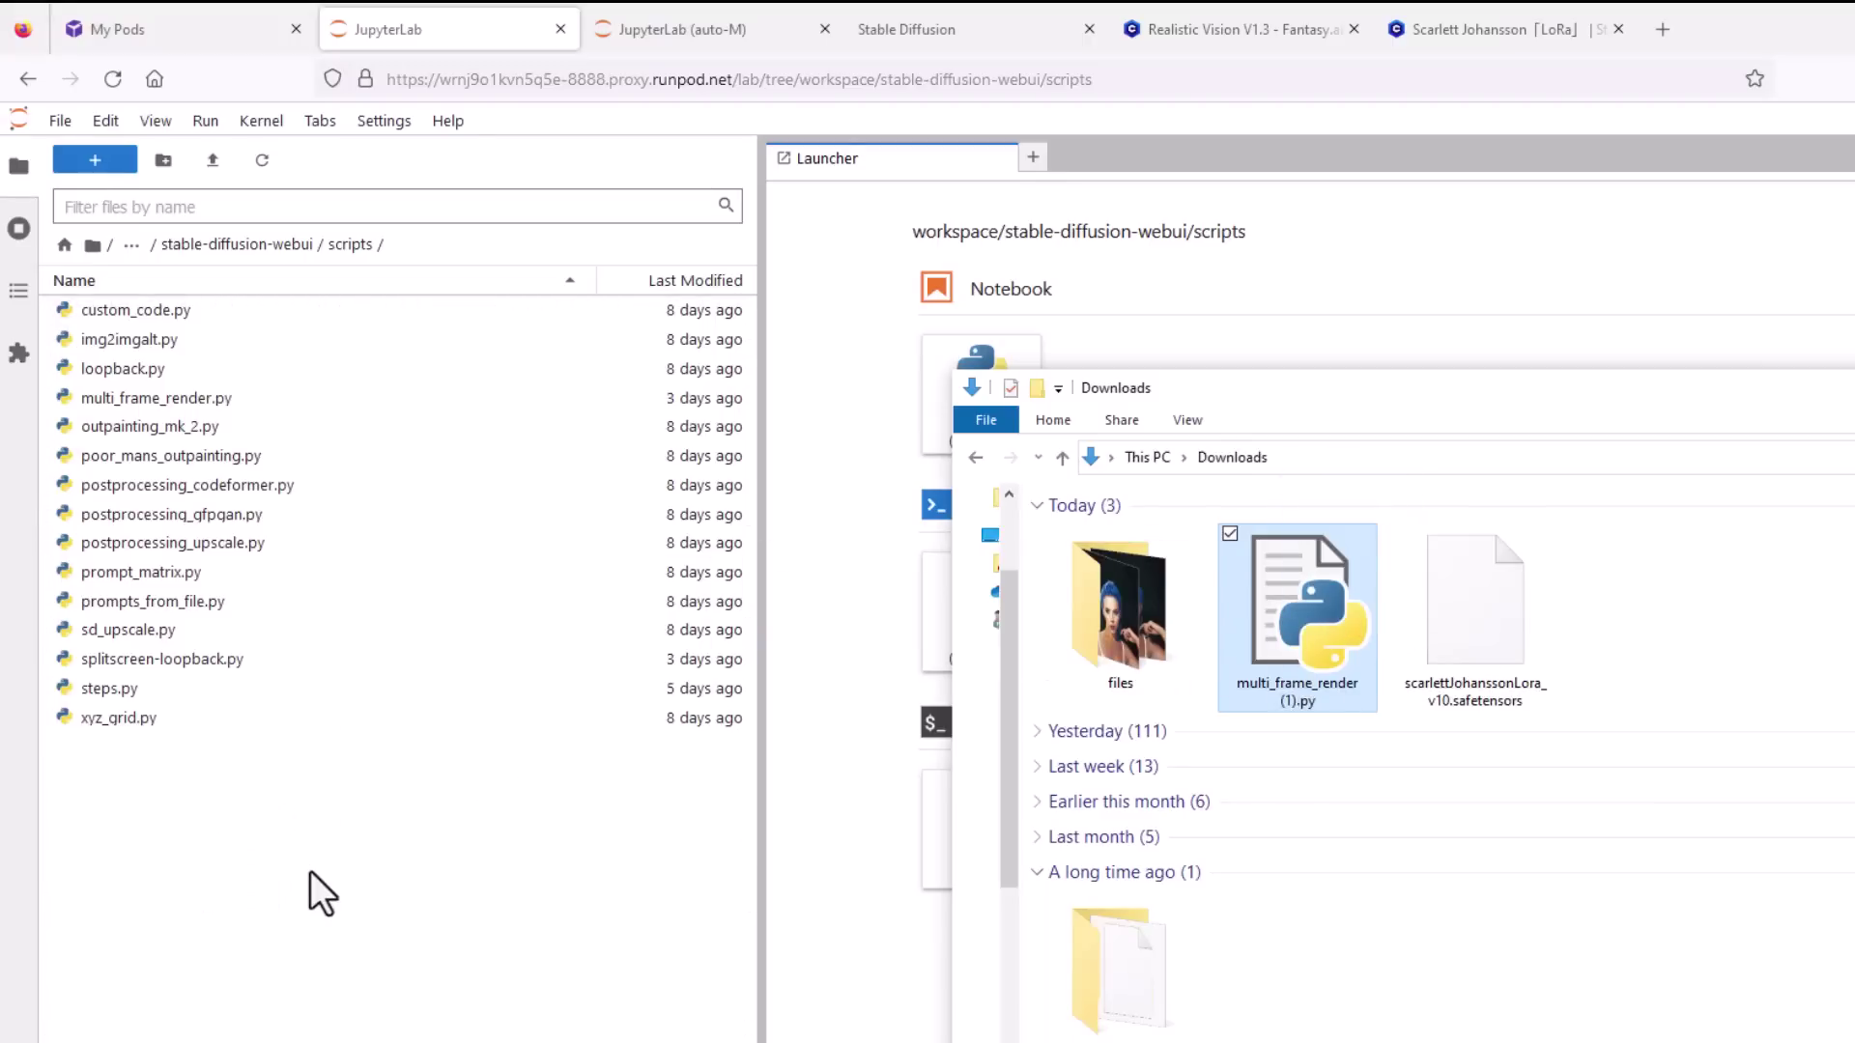
left_click(123, 430)
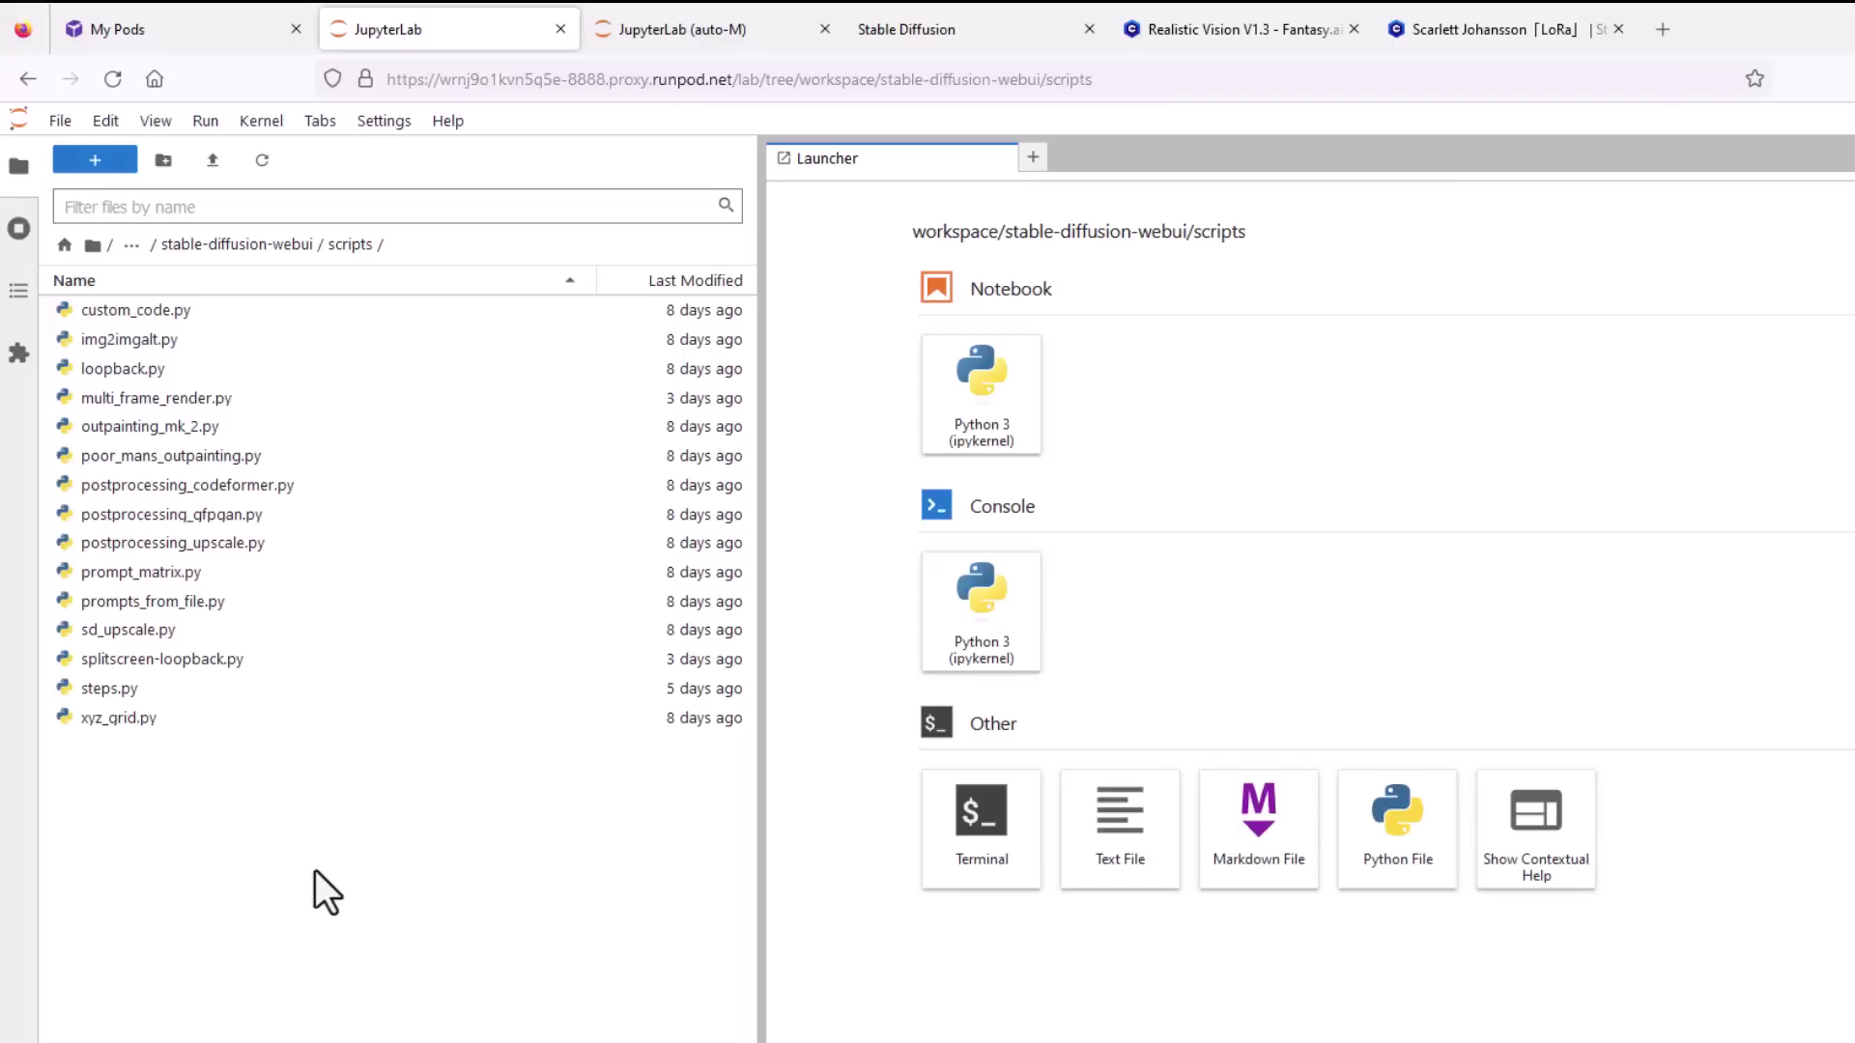
left_click(149, 33)
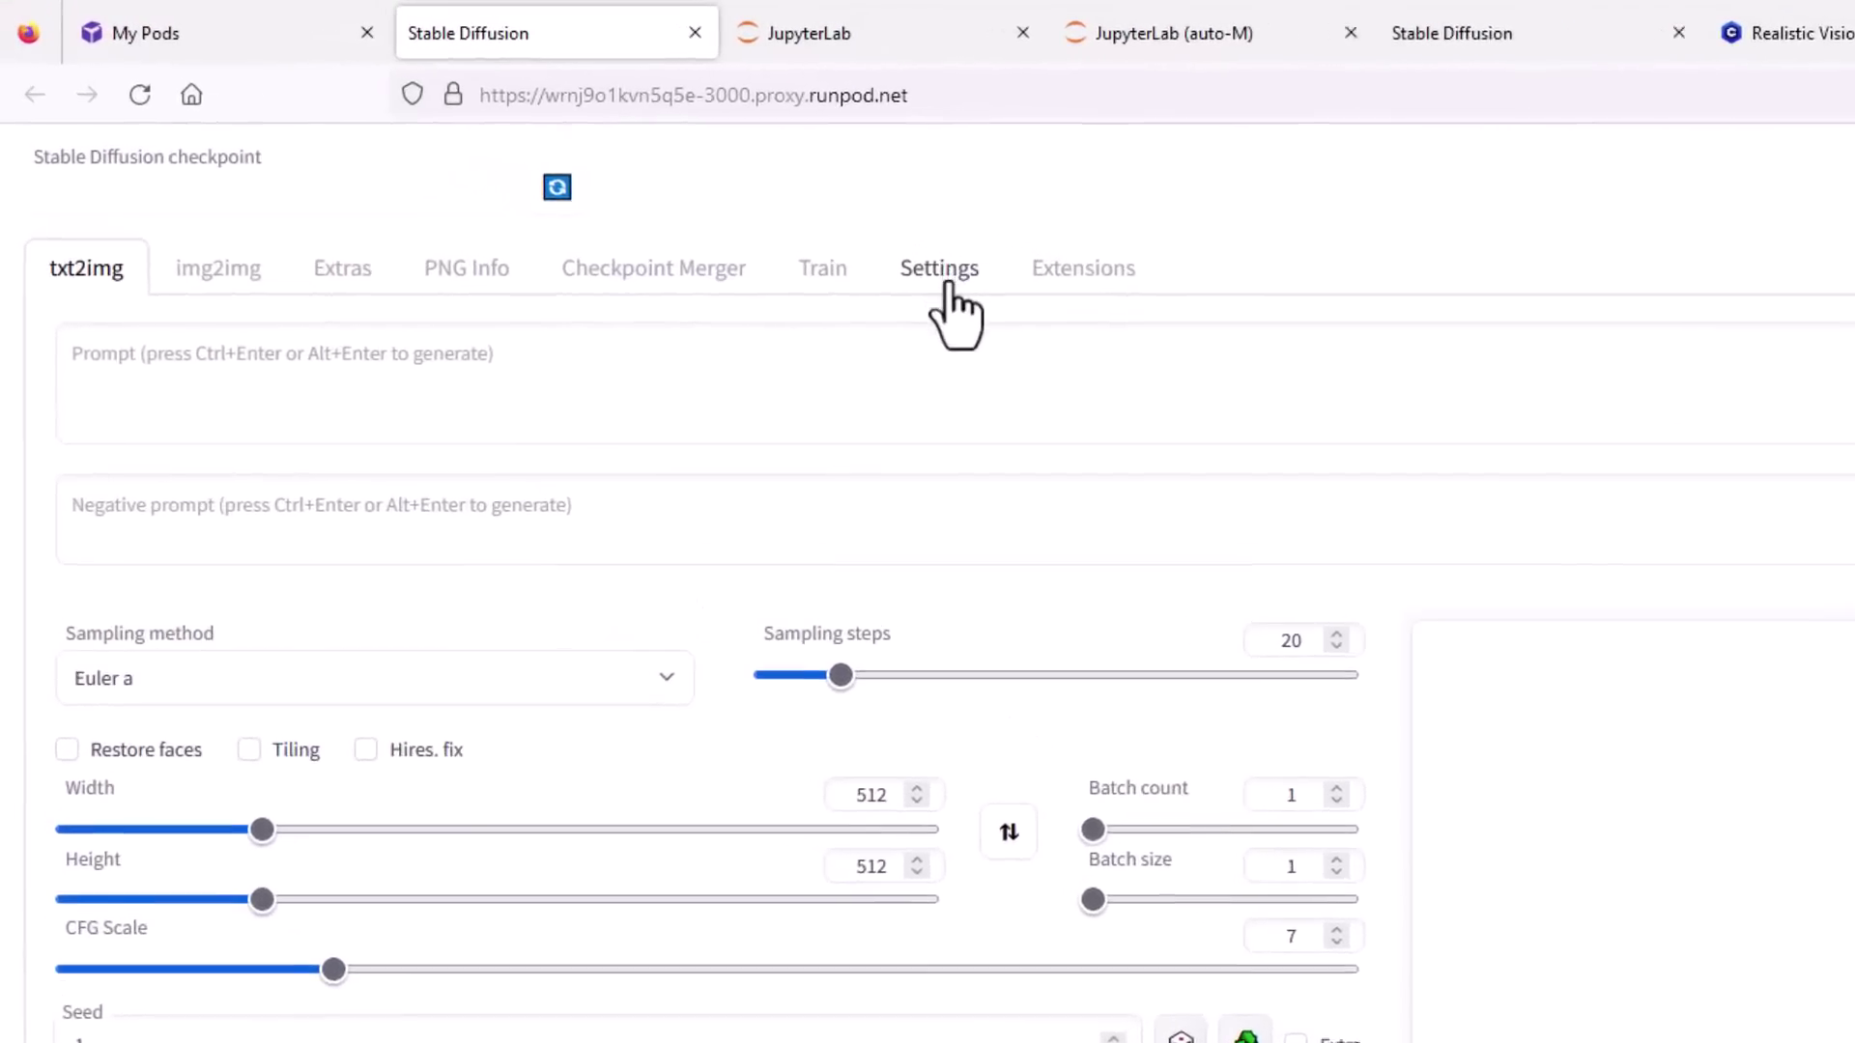
Increase the Multi ControlNet max models amount in ControlNet settings and apply the settings.
left_click(952, 290)
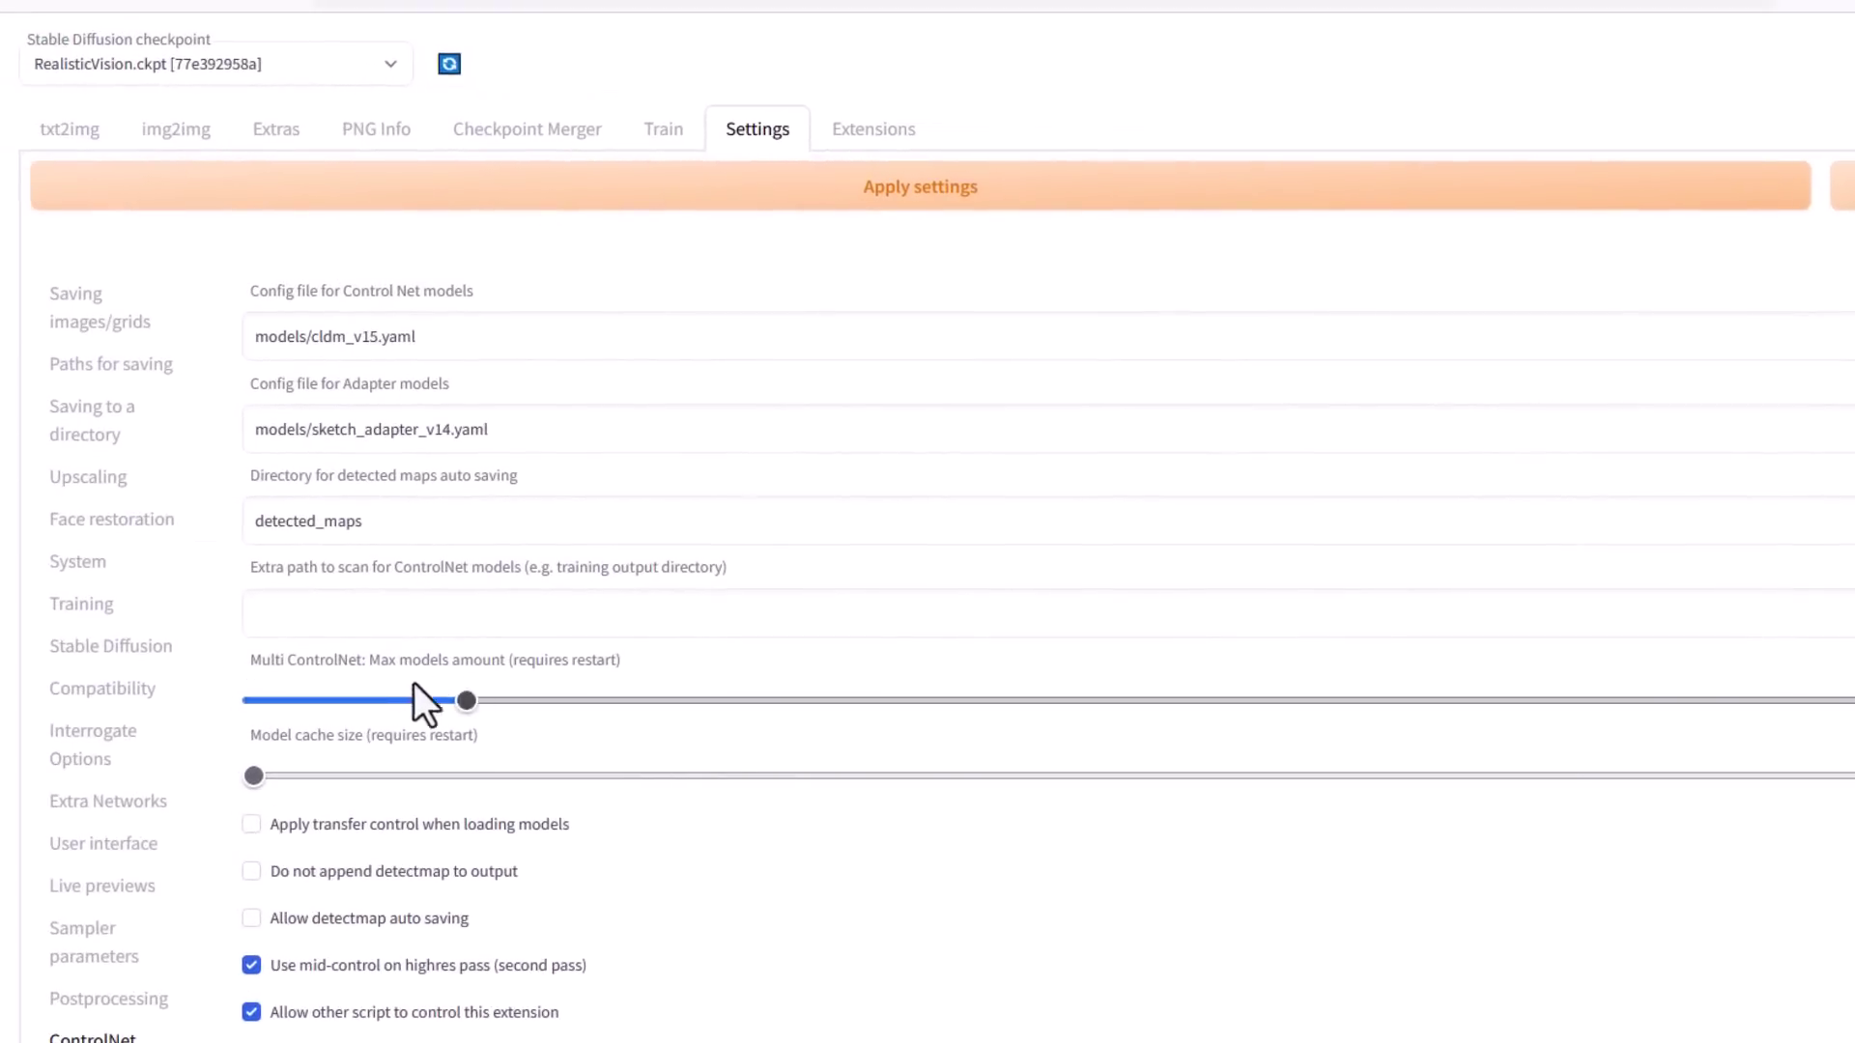
scroll(363, 709, "down", 1)
scroll(250, 956, "down", 1)
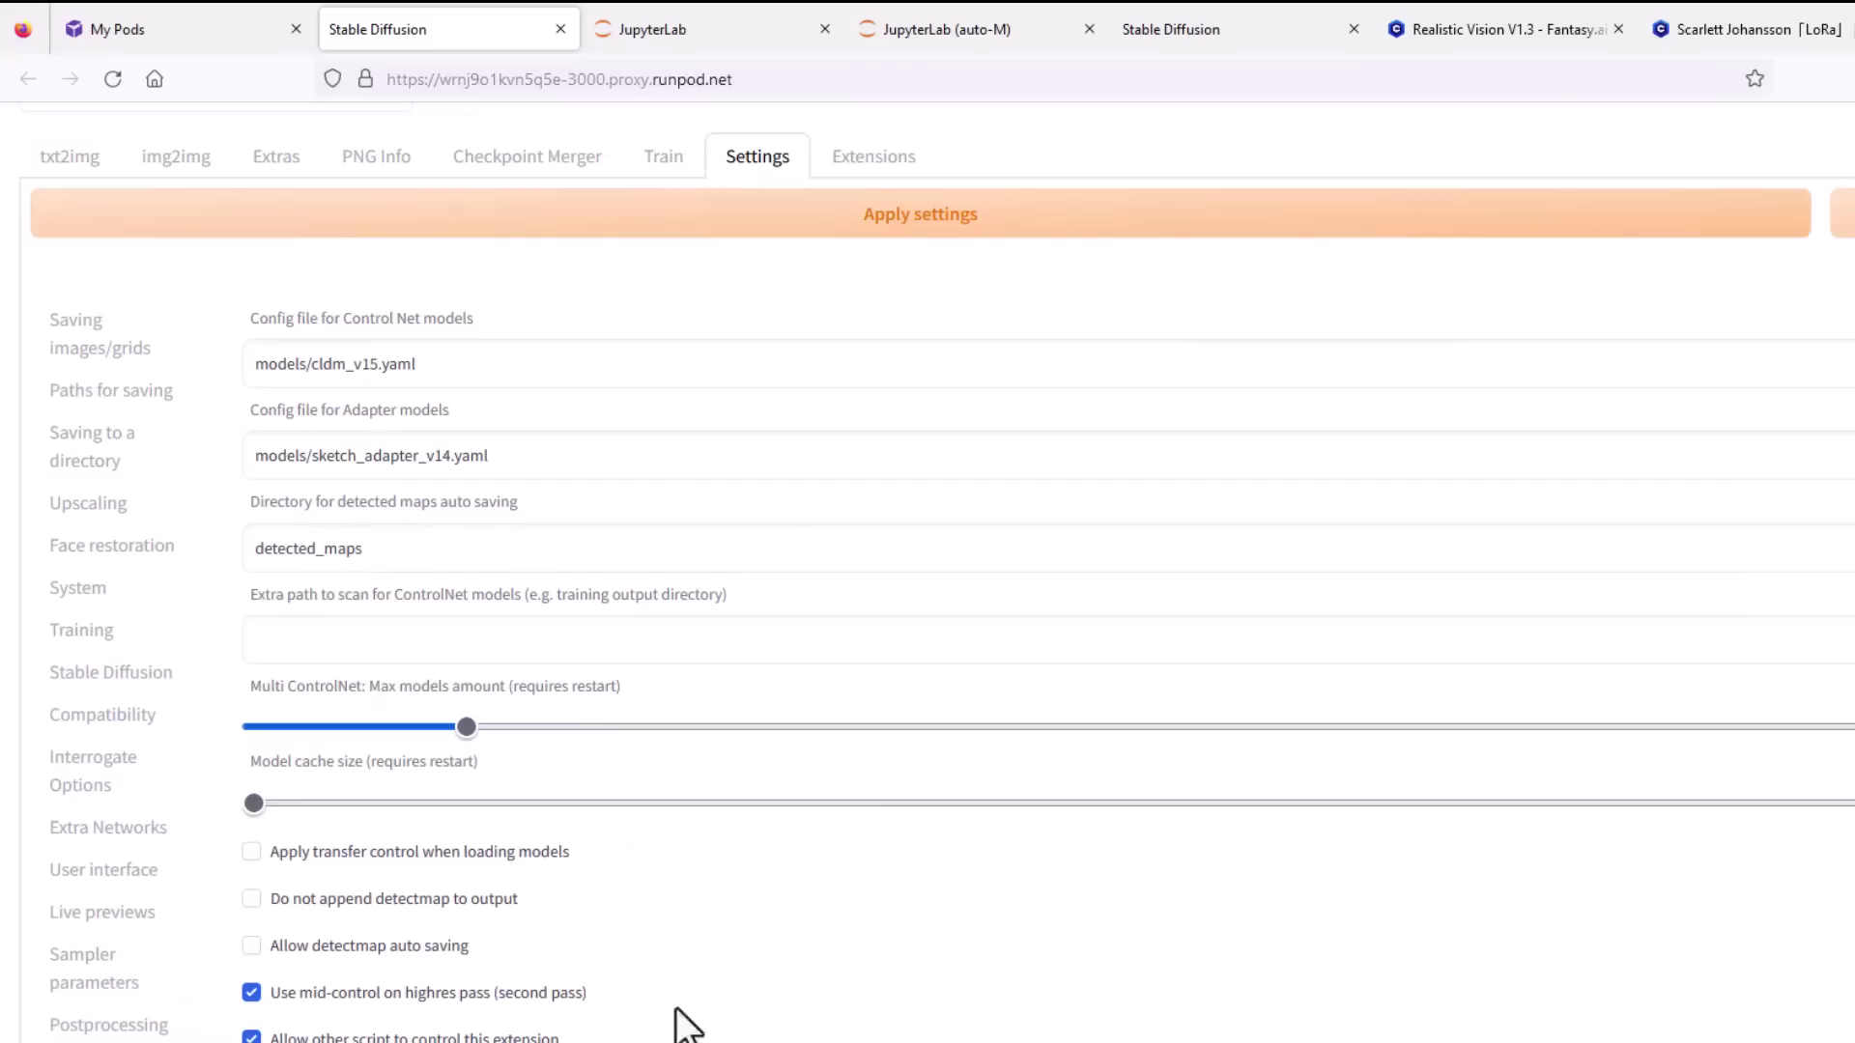
left_click(1030, 221)
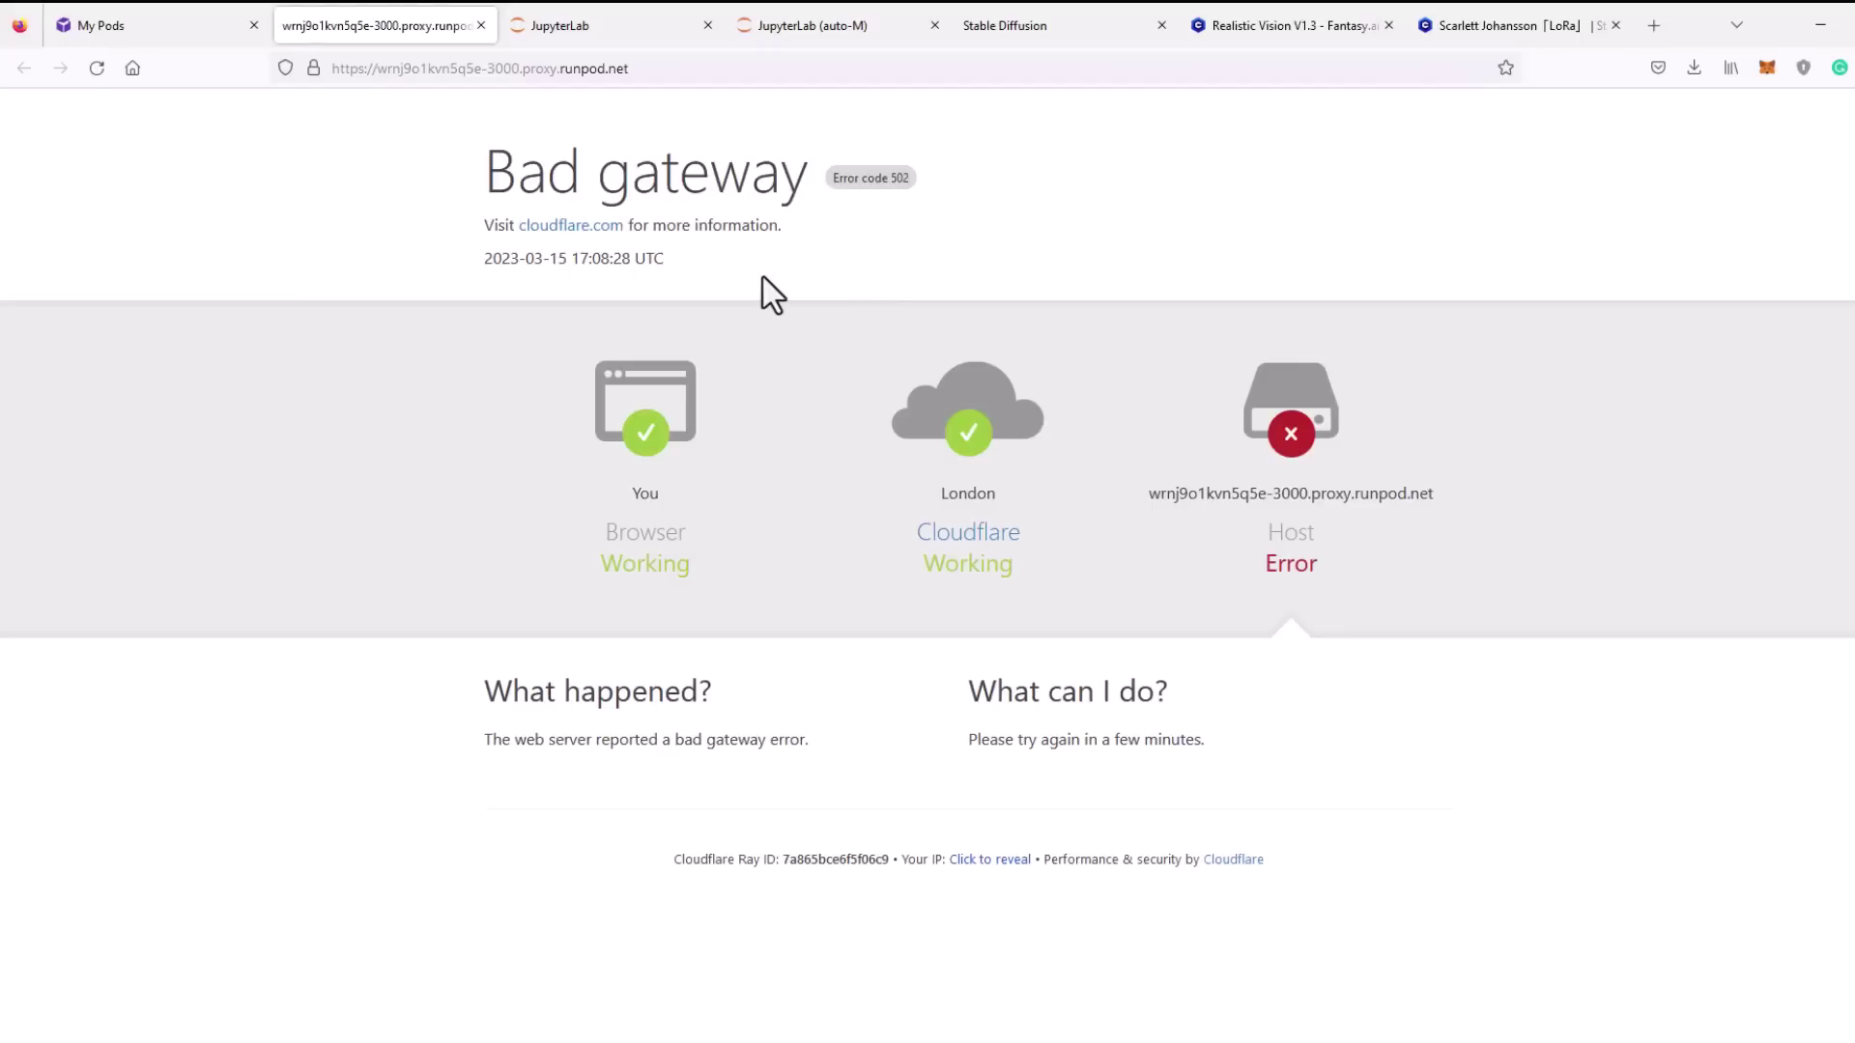
Close the 502 Bad gateway browser tab.
left_click(481, 25)
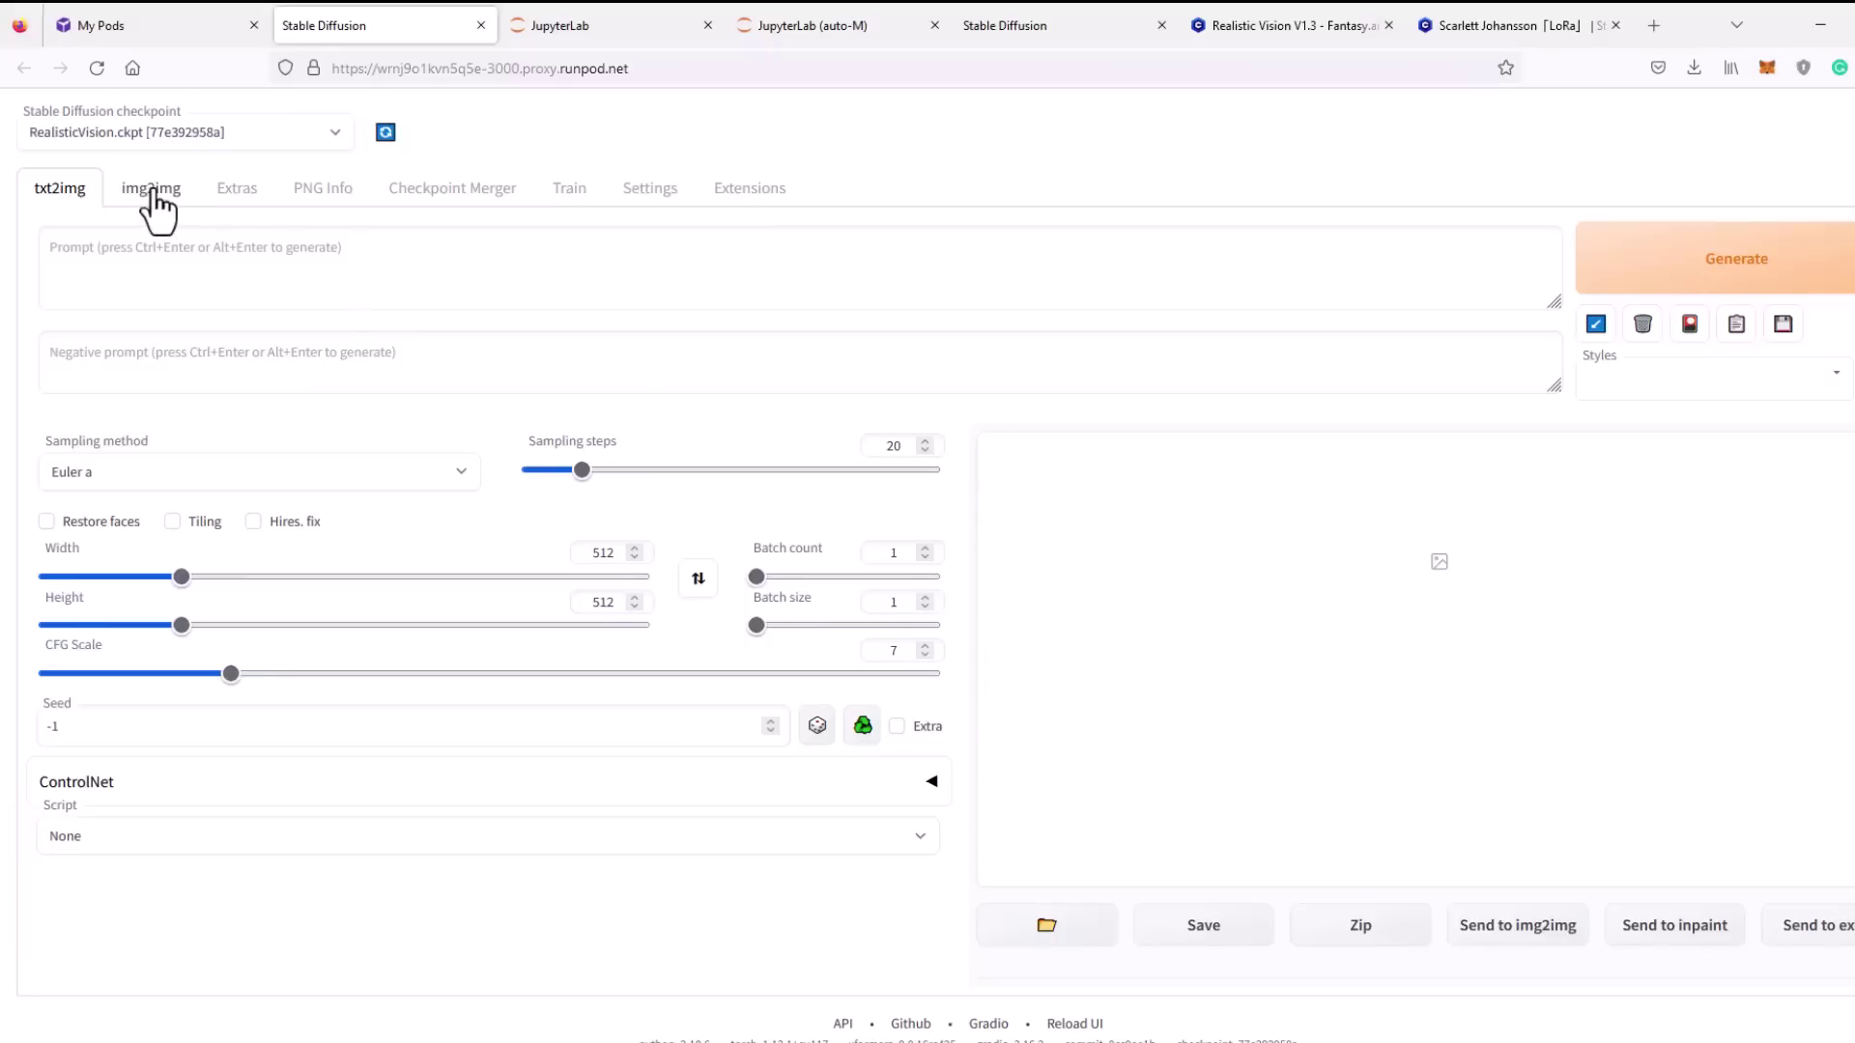
On img2img, insert the celebrity LoRA v10 tag at weight 1 from the extra networks Lora tab.
left_click(153, 194)
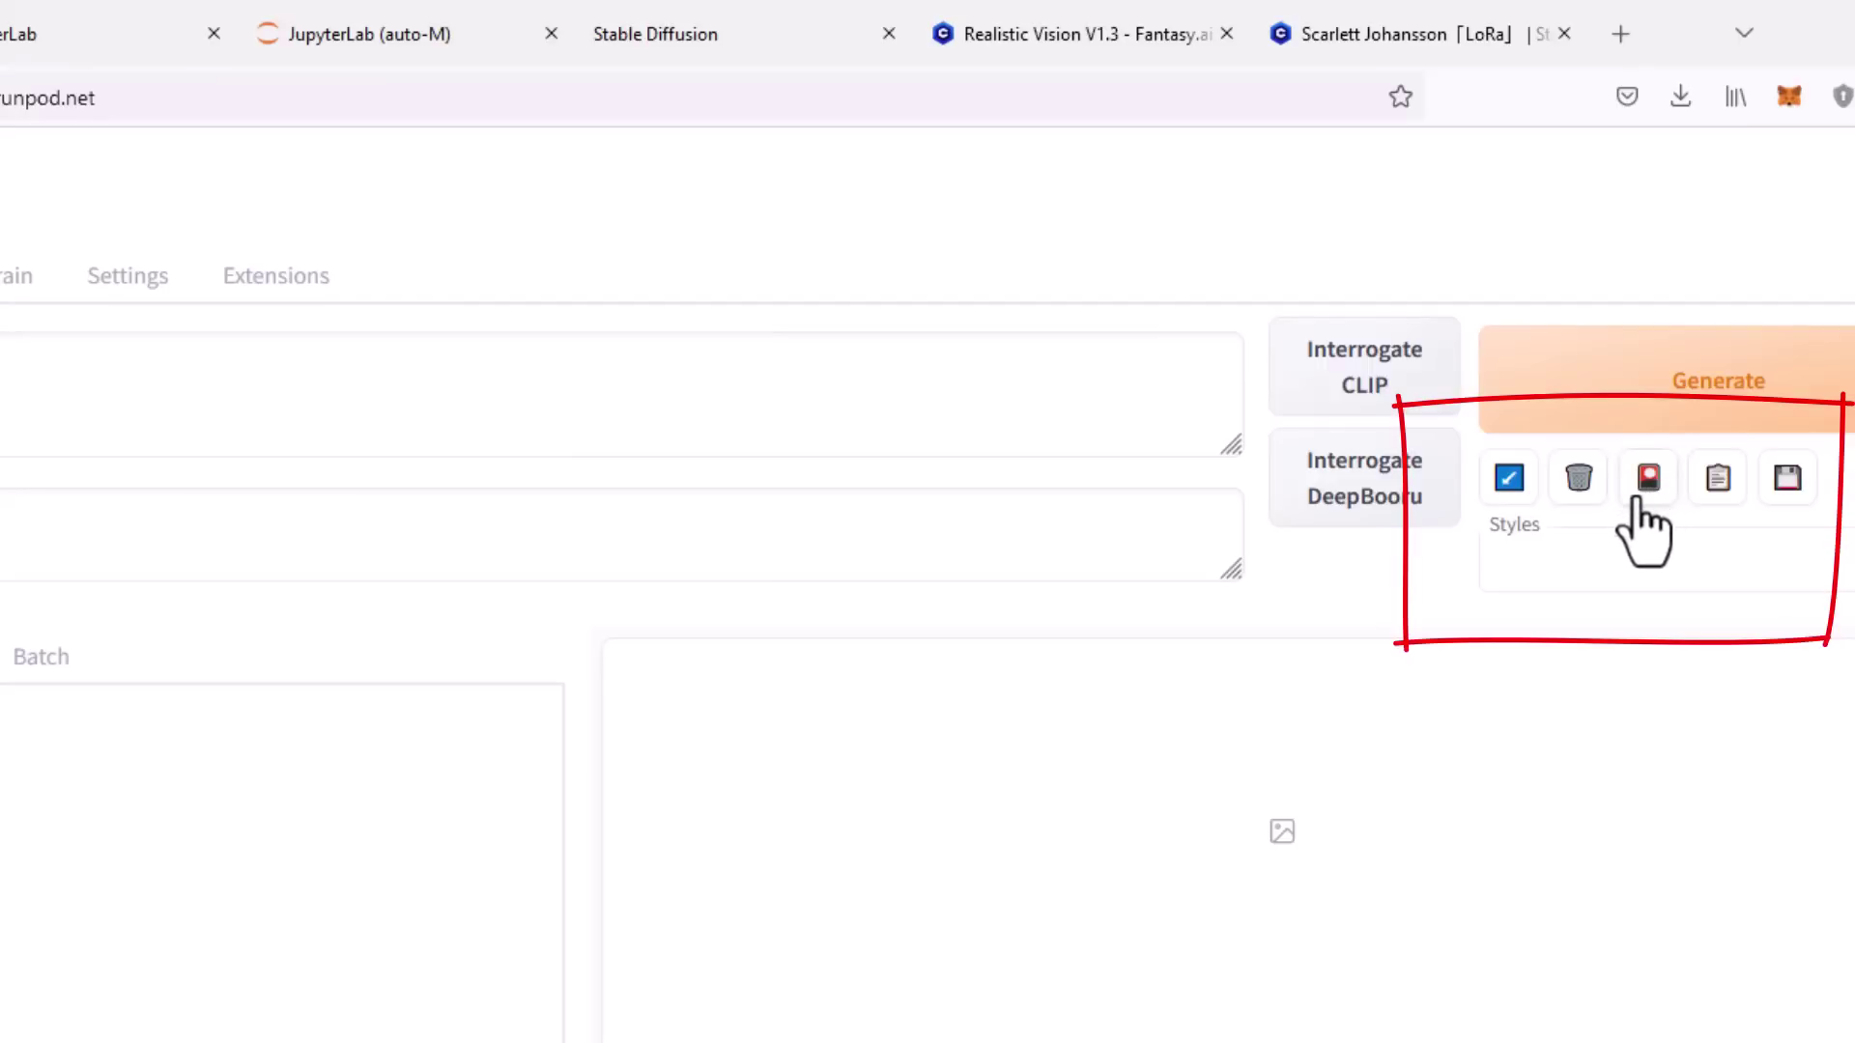
left_click(1643, 488)
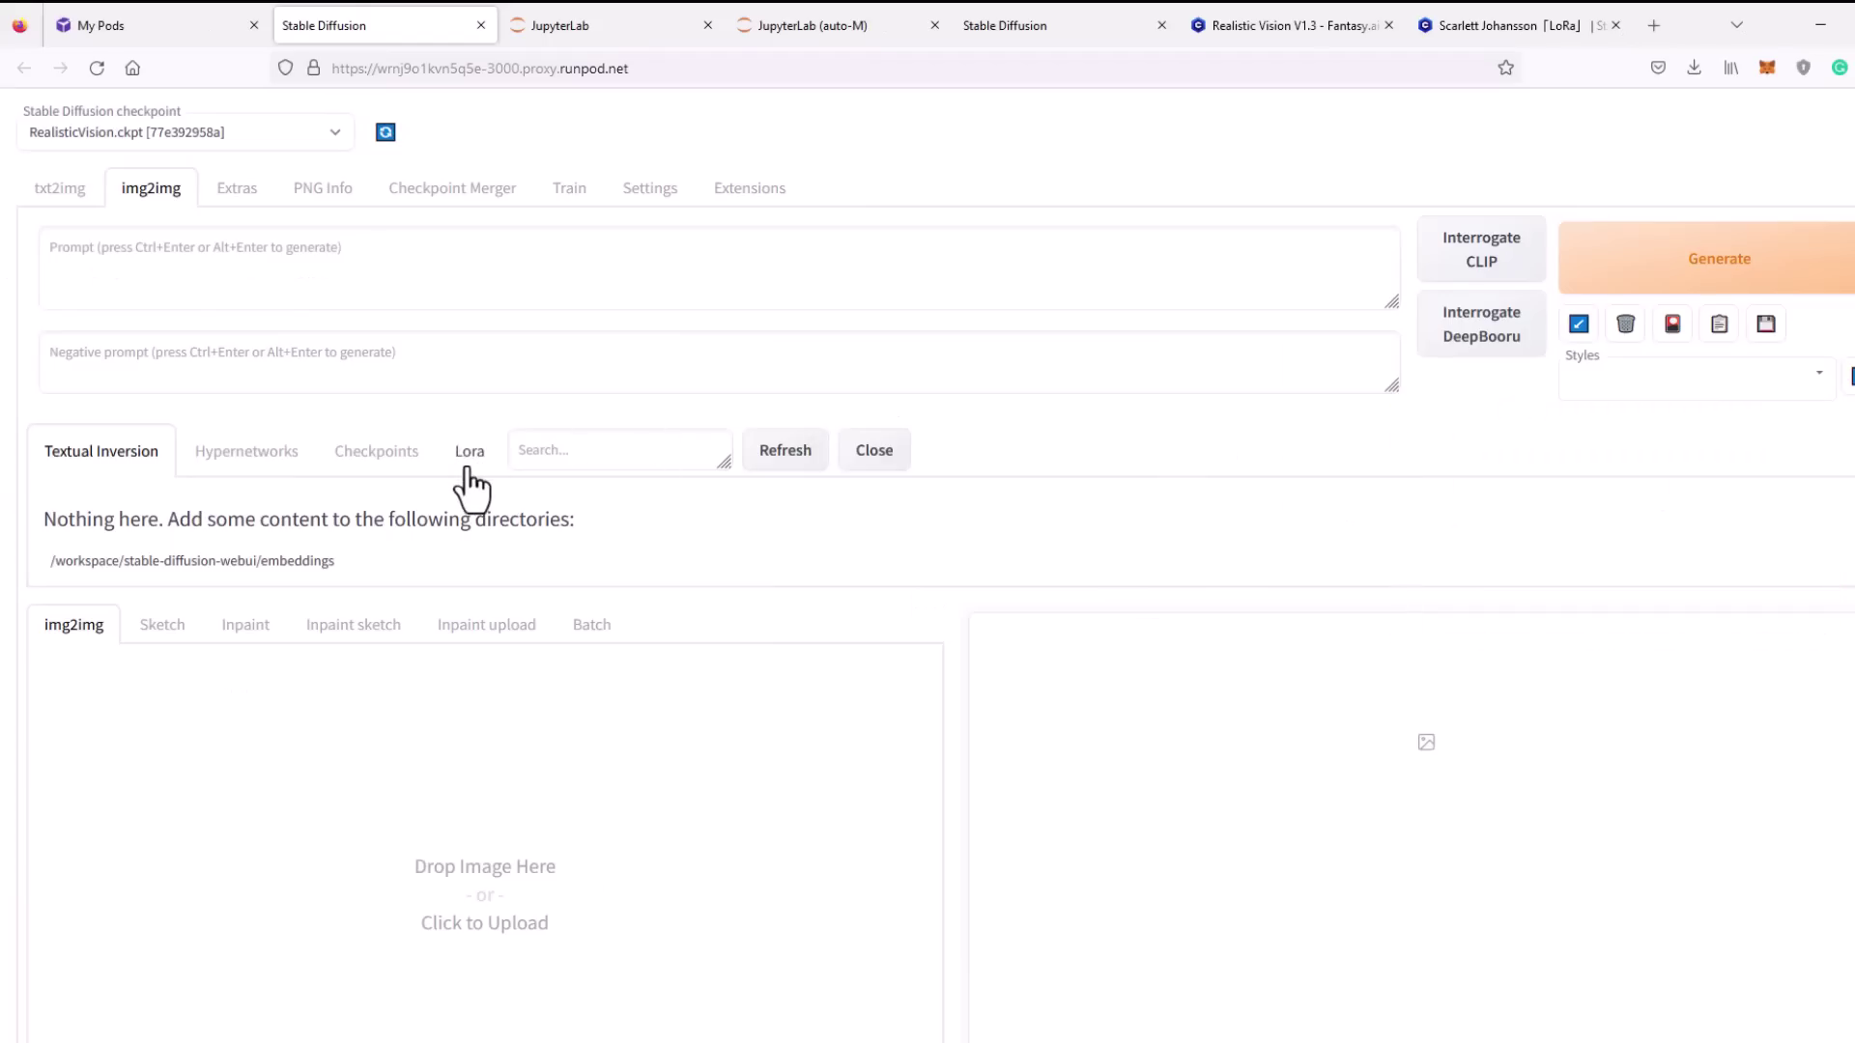
left_click(468, 455)
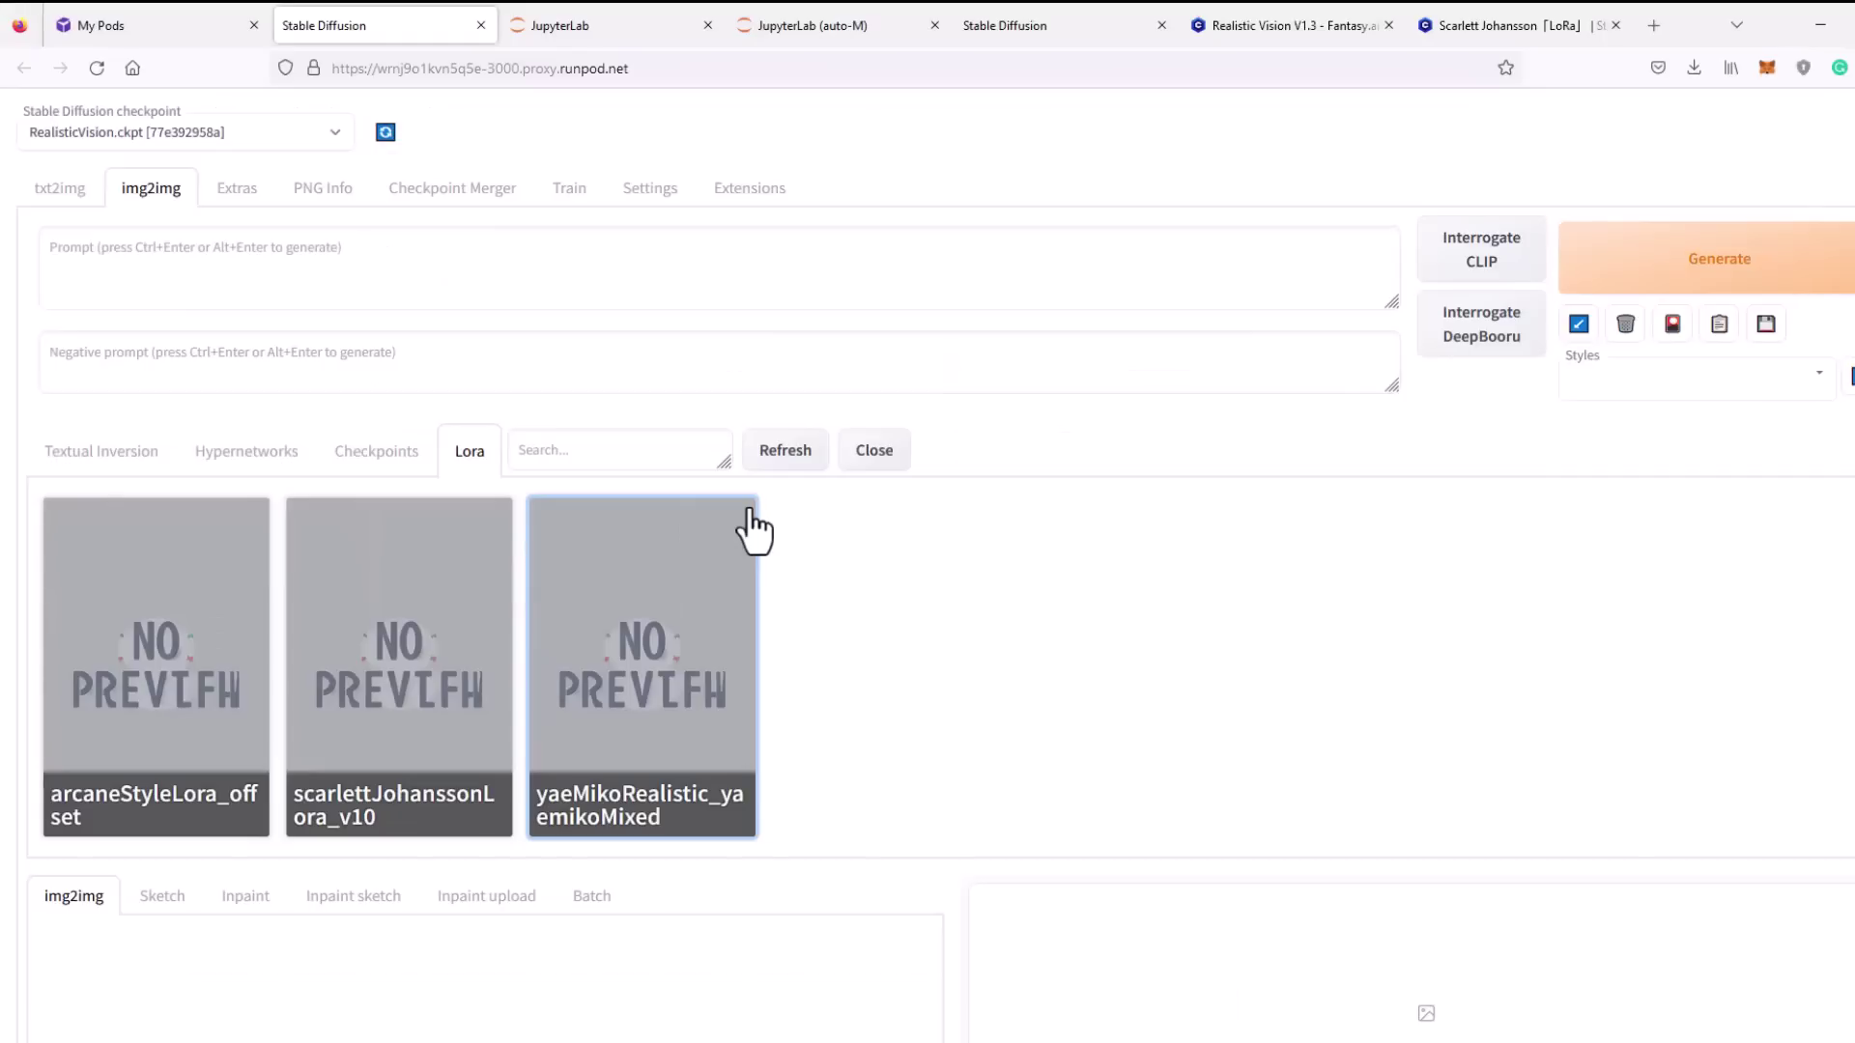
left_click(166, 30)
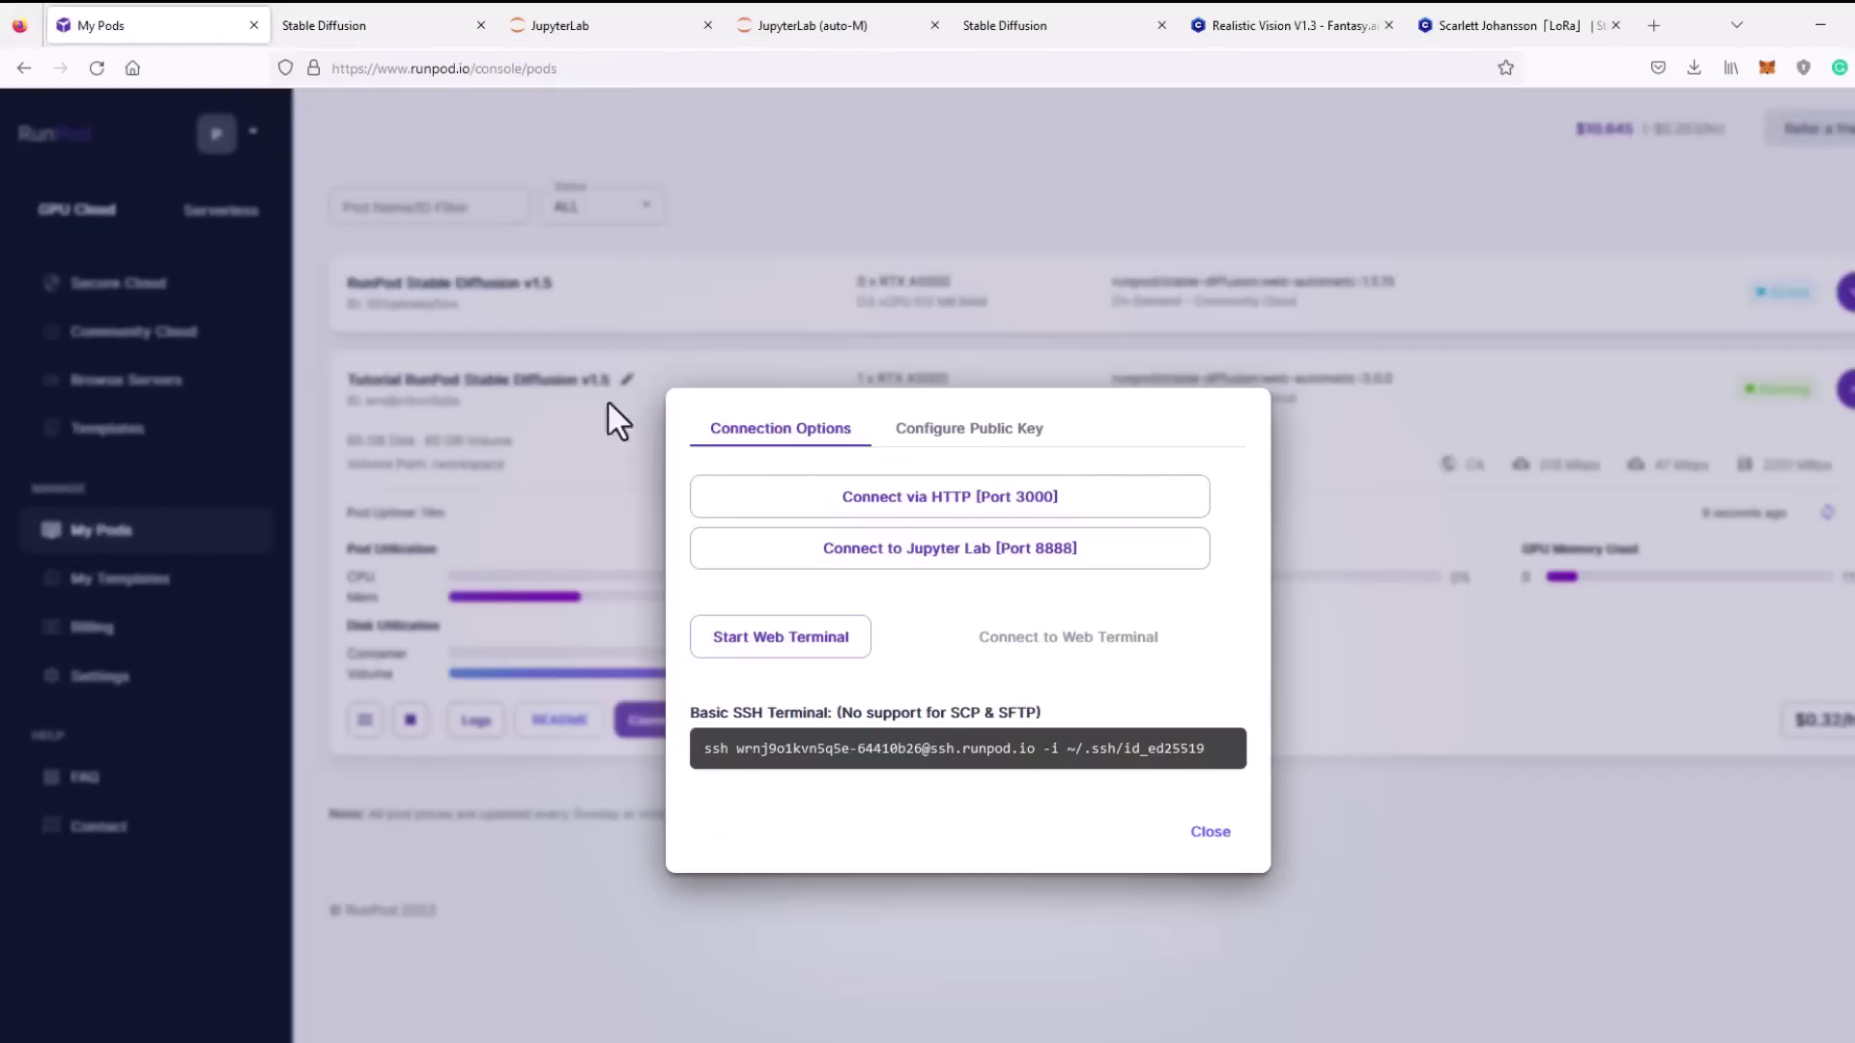
left_click(1217, 838)
left_click(365, 723)
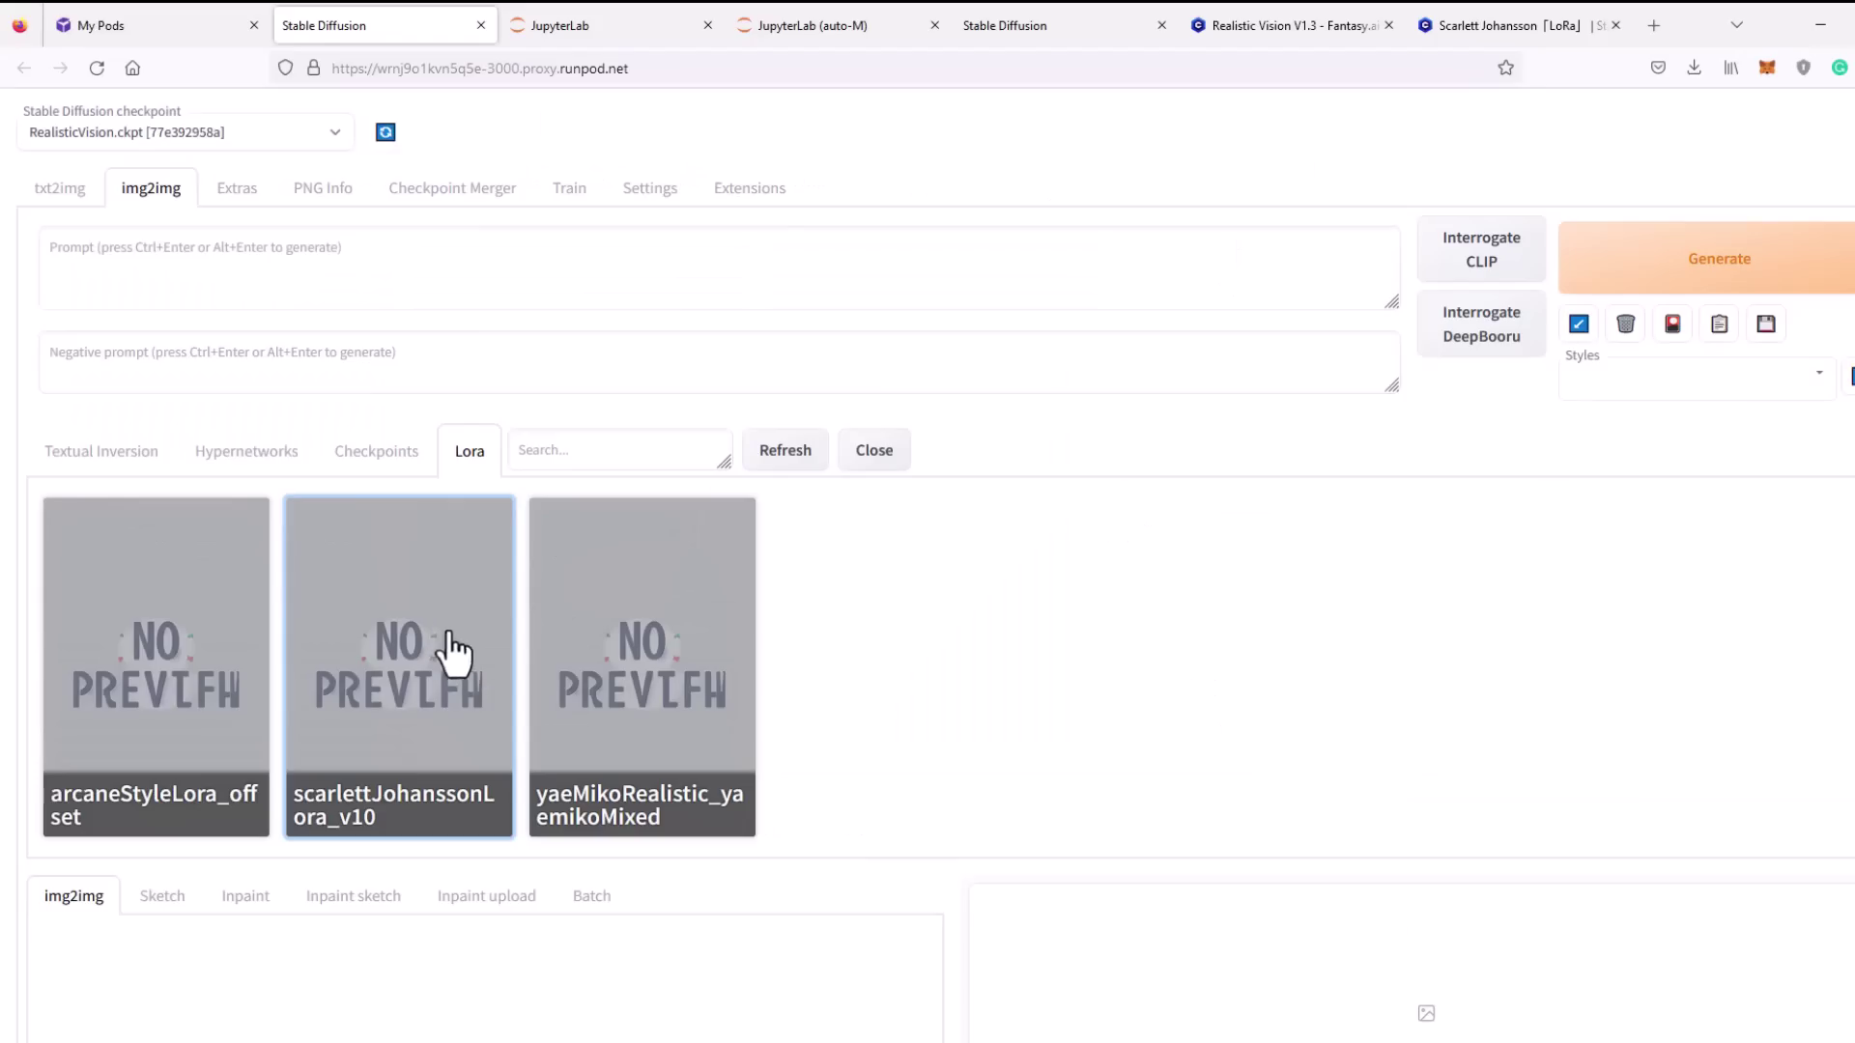
left_click(411, 722)
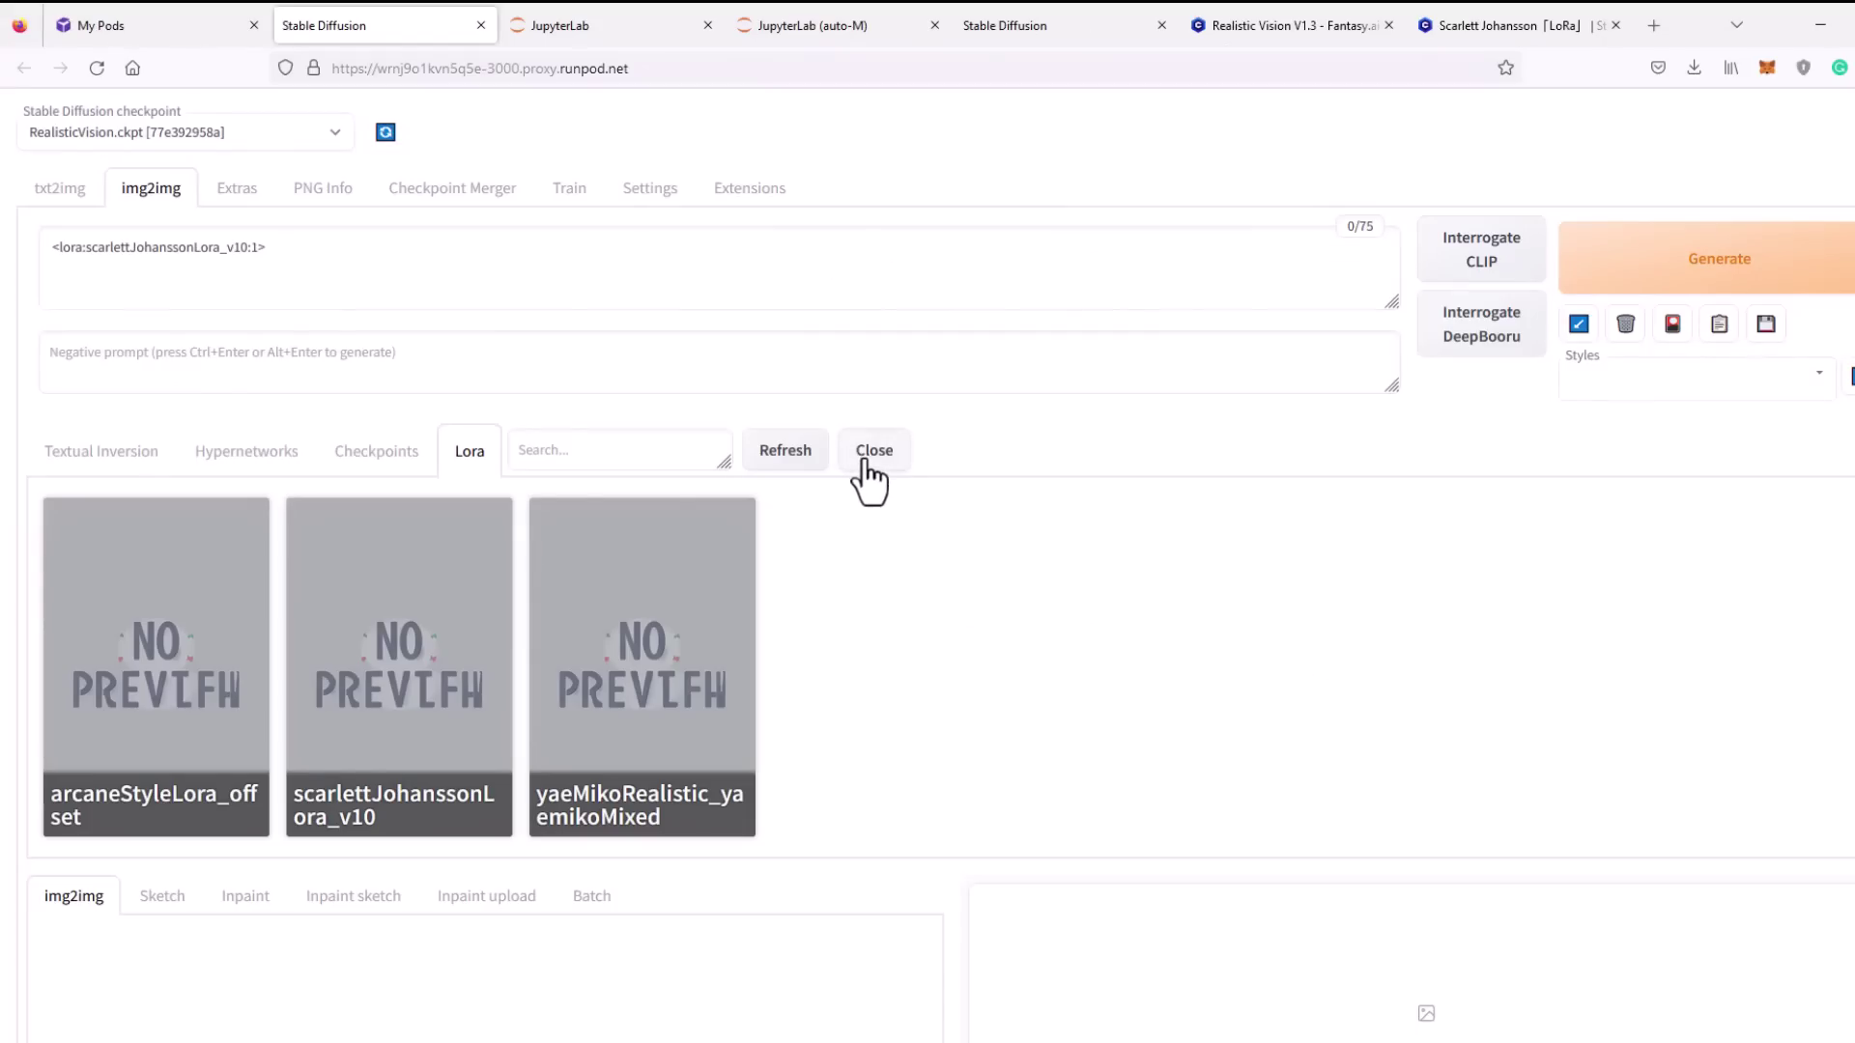
left_click(868, 475)
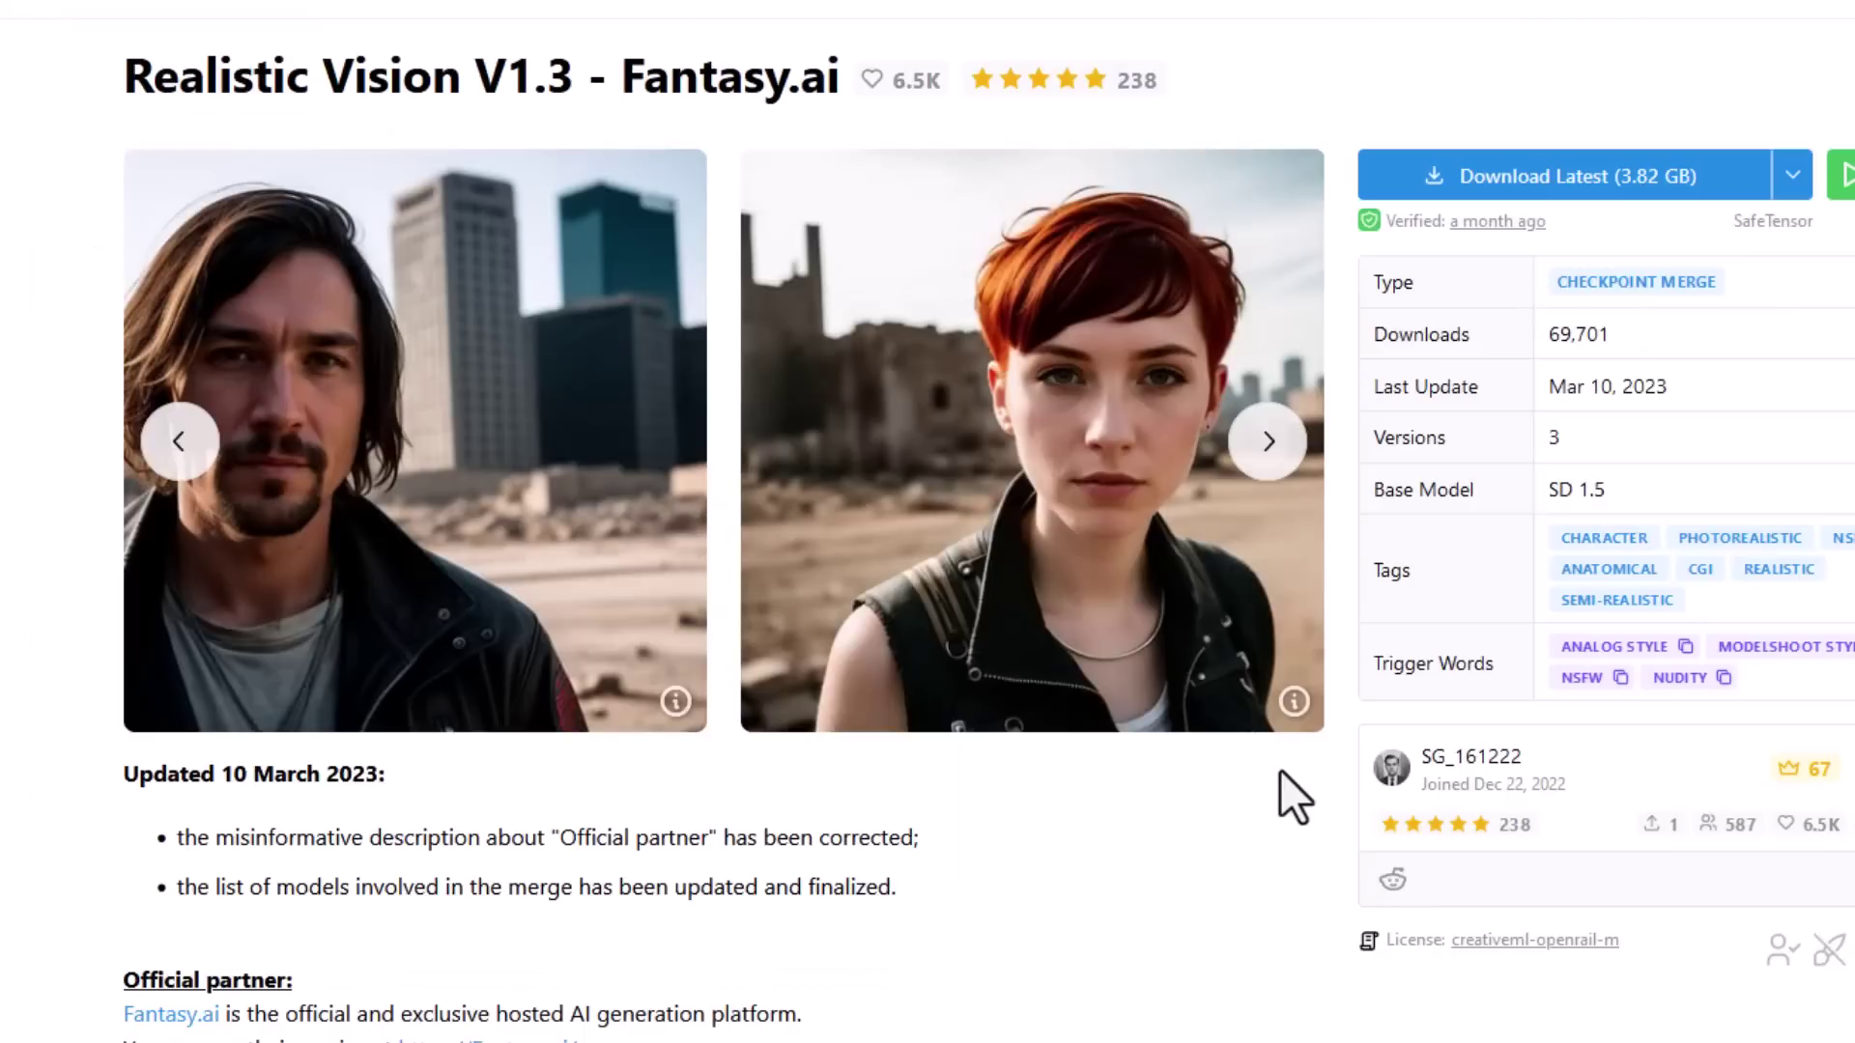
Copy the full negative prompt from the Realistic Vision V1.3 example image's generation data.
left_click(1295, 703)
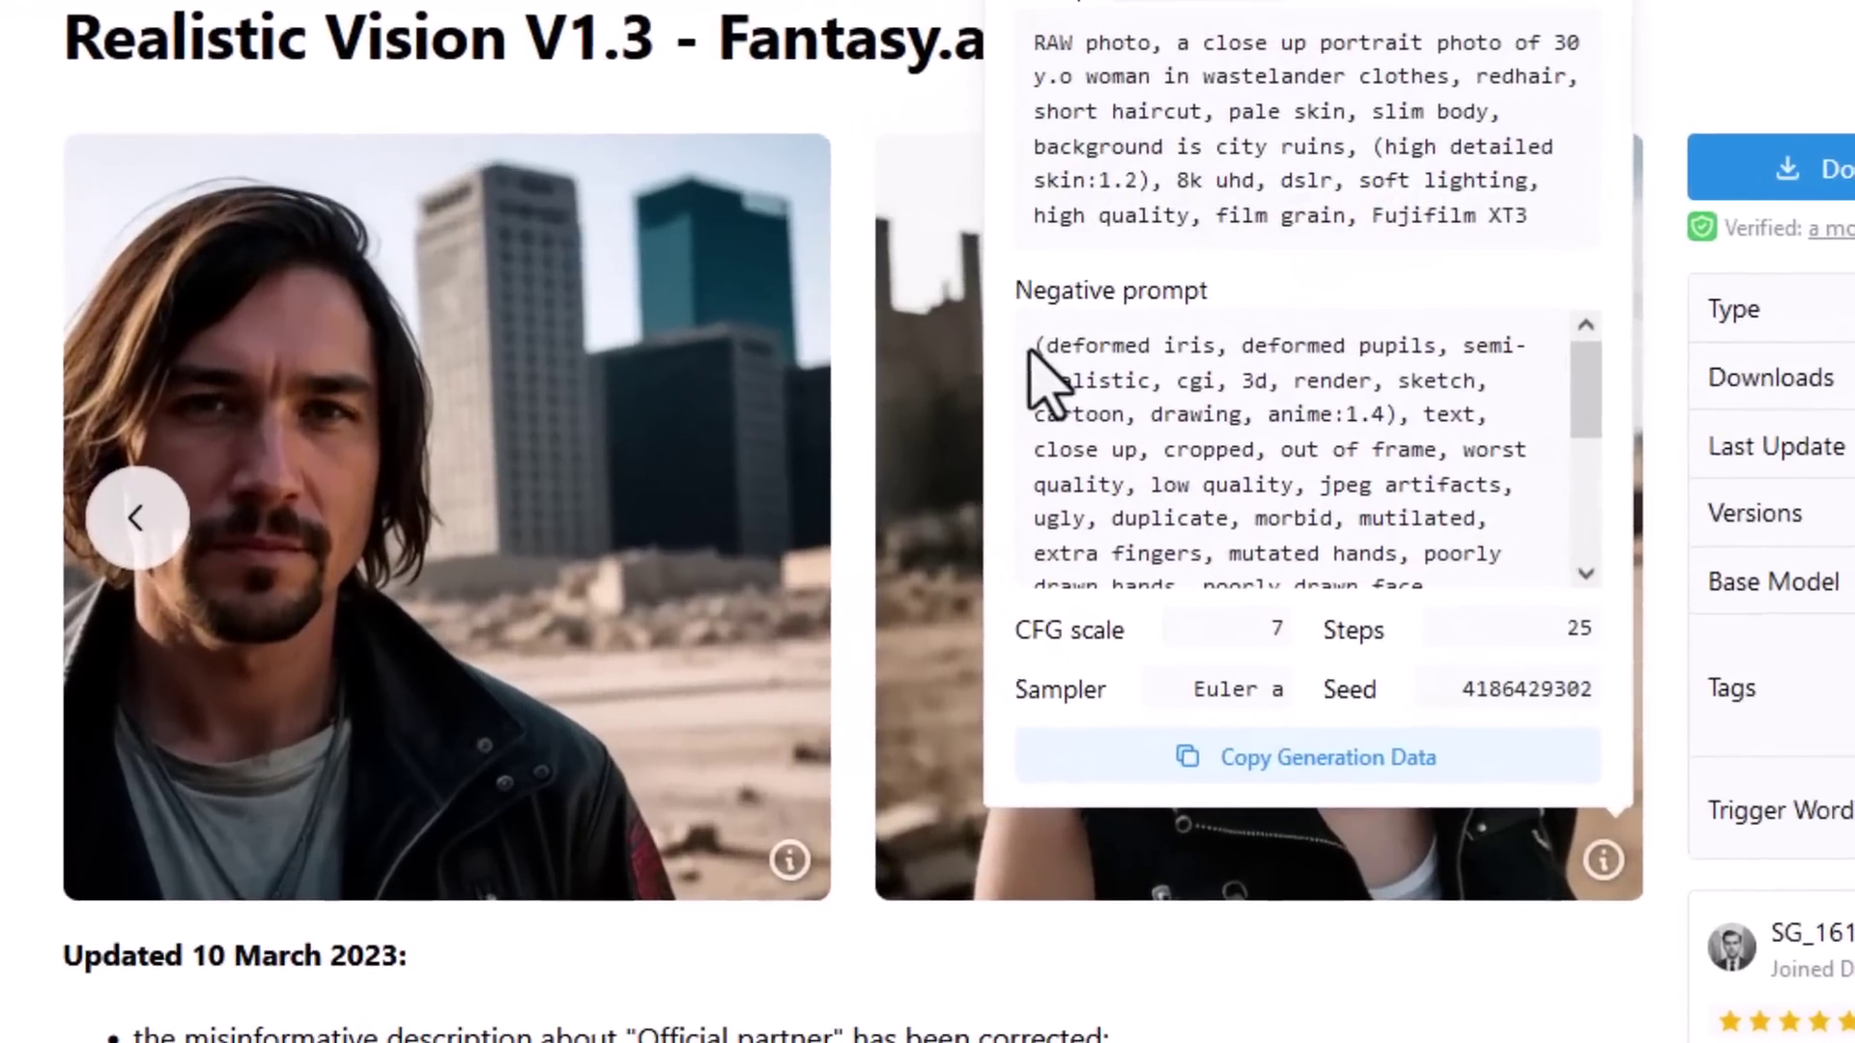
left_click_drag(863, 311, 1242, 524)
key("ctrl+c")
left_click_drag(1543, 633, 1572, 591)
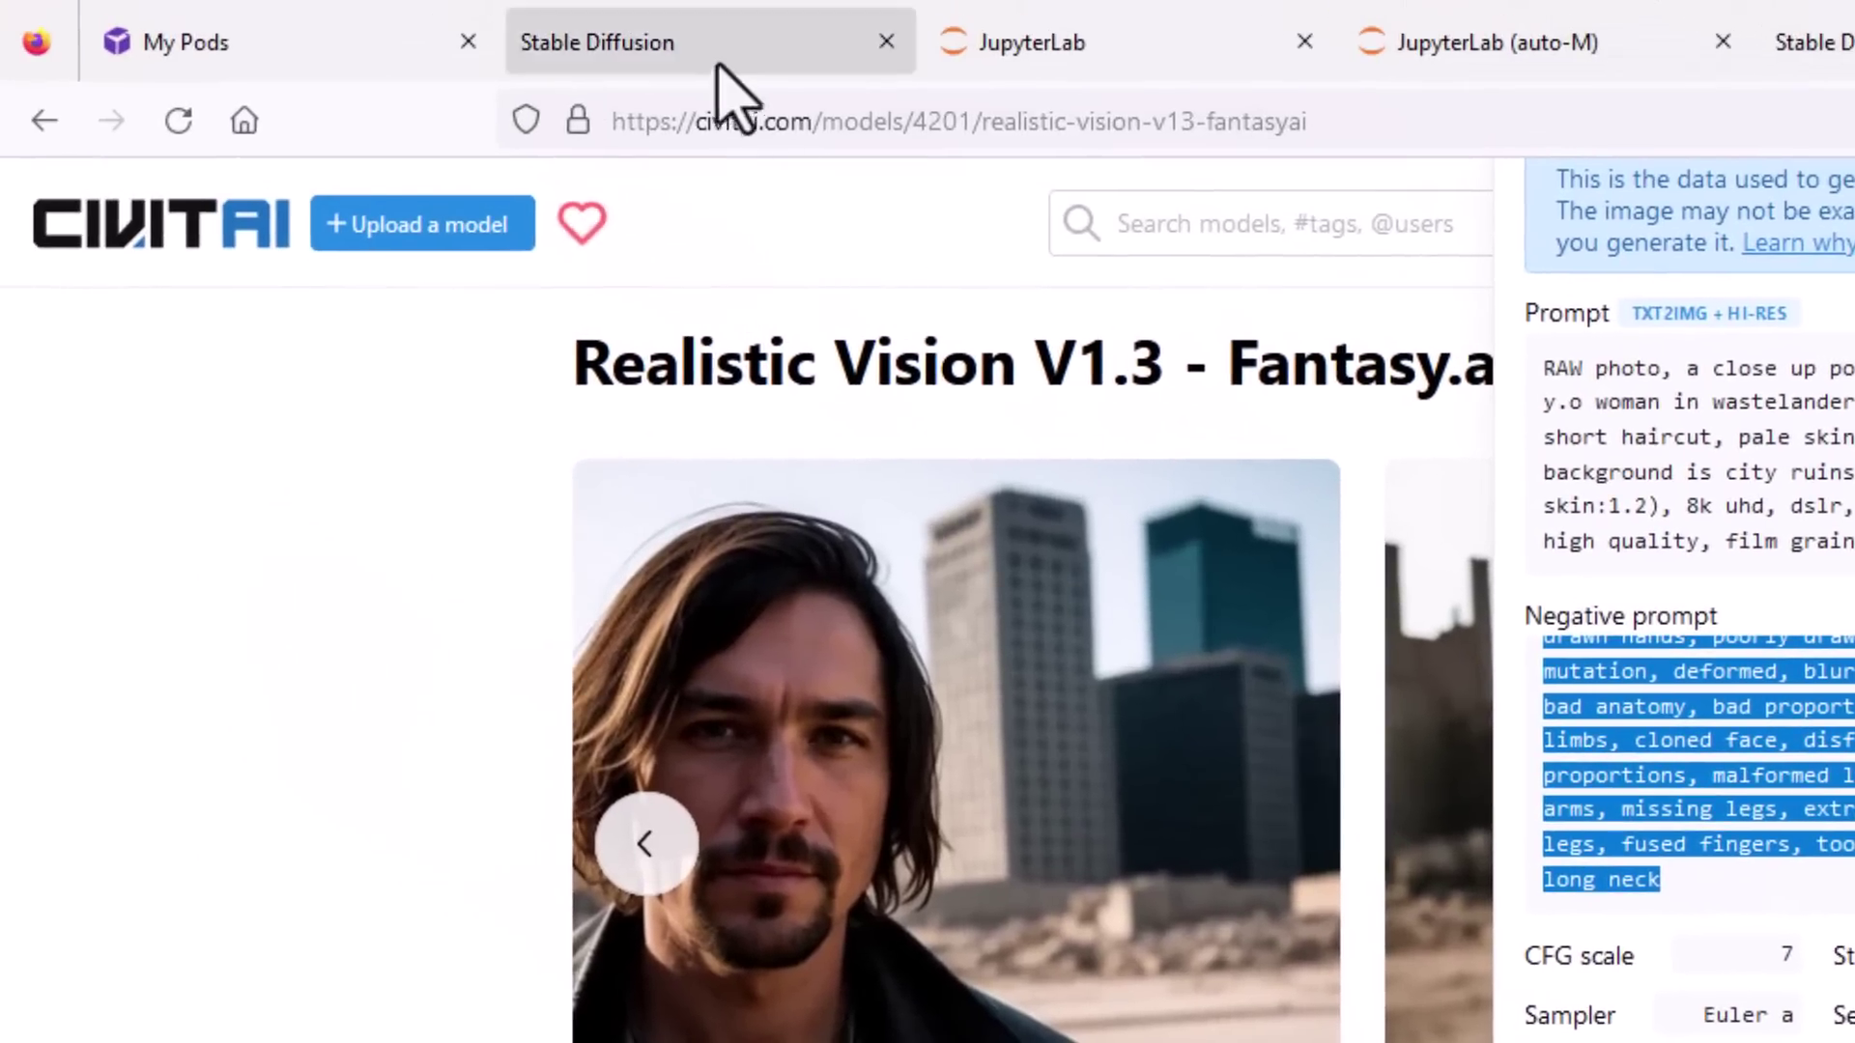
Paste the copied negative prompt into img2img and add 'photo of' plus the celebrity's name after the LoRA tag.
left_click(717, 66)
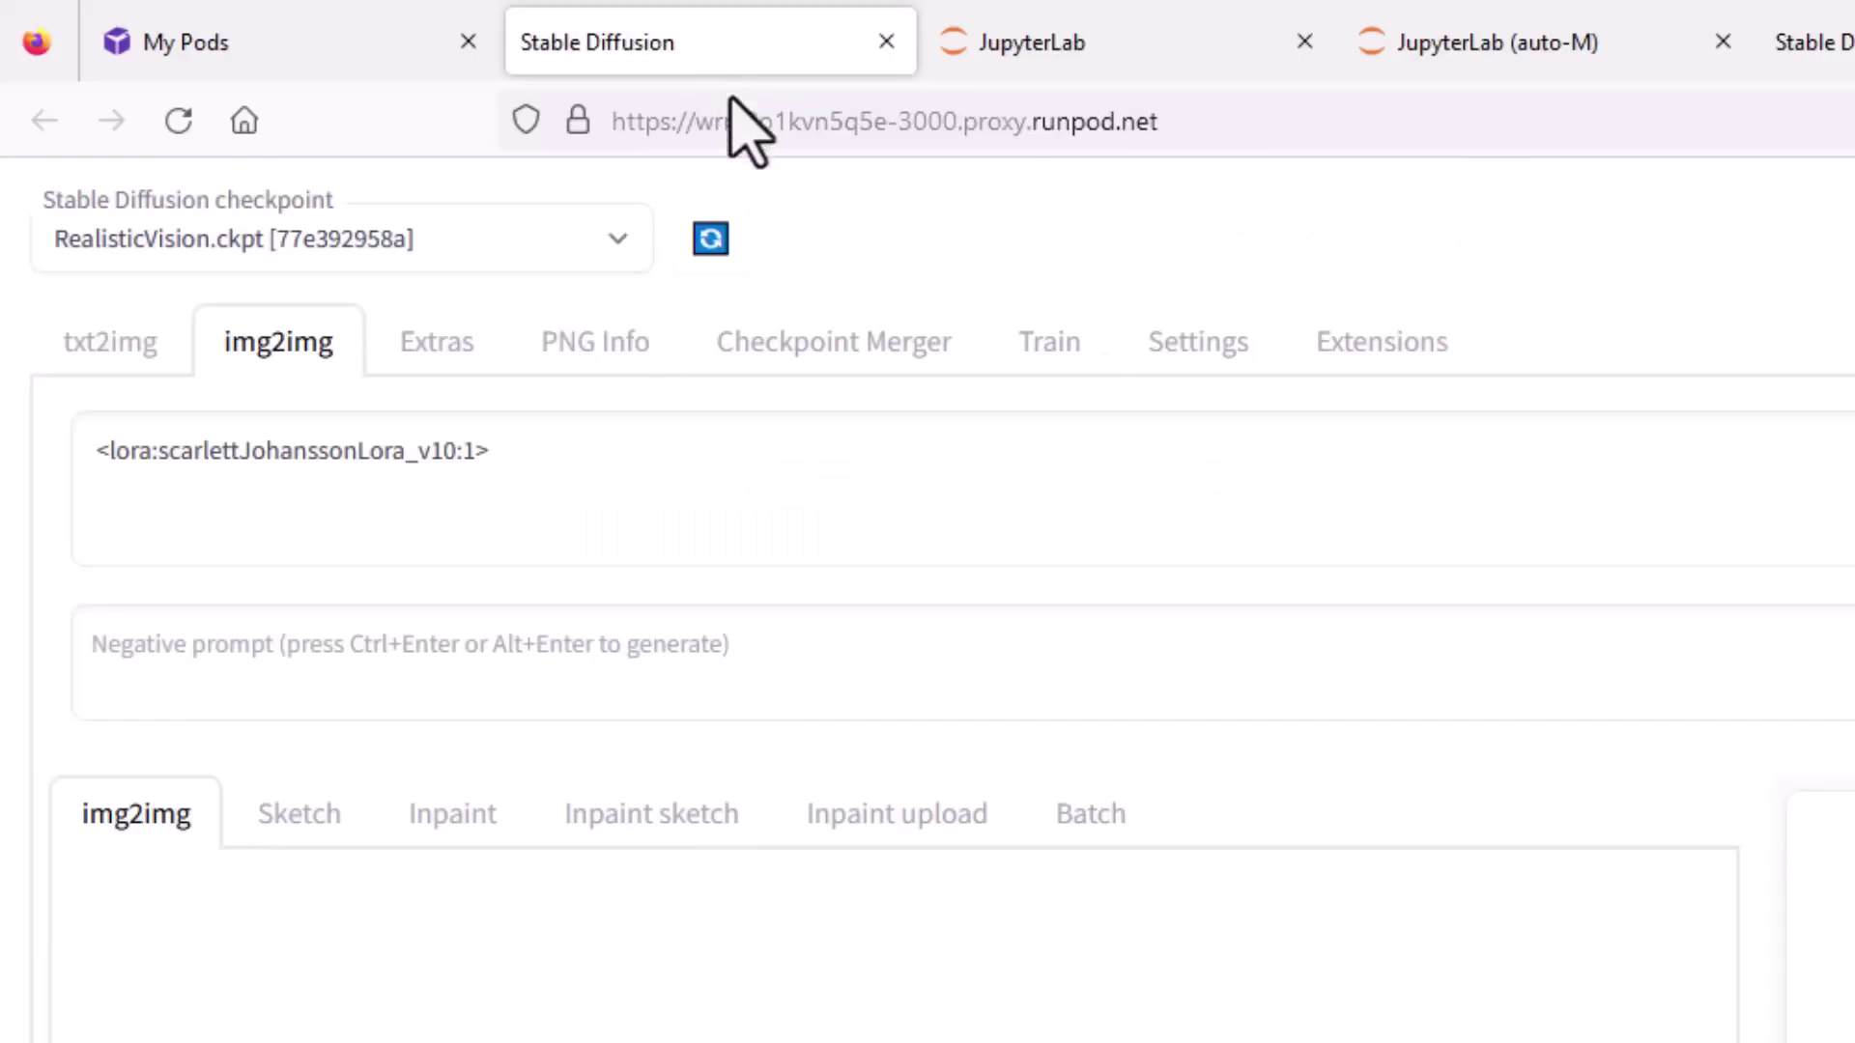
left_click(483, 664)
key("ctrl+v")
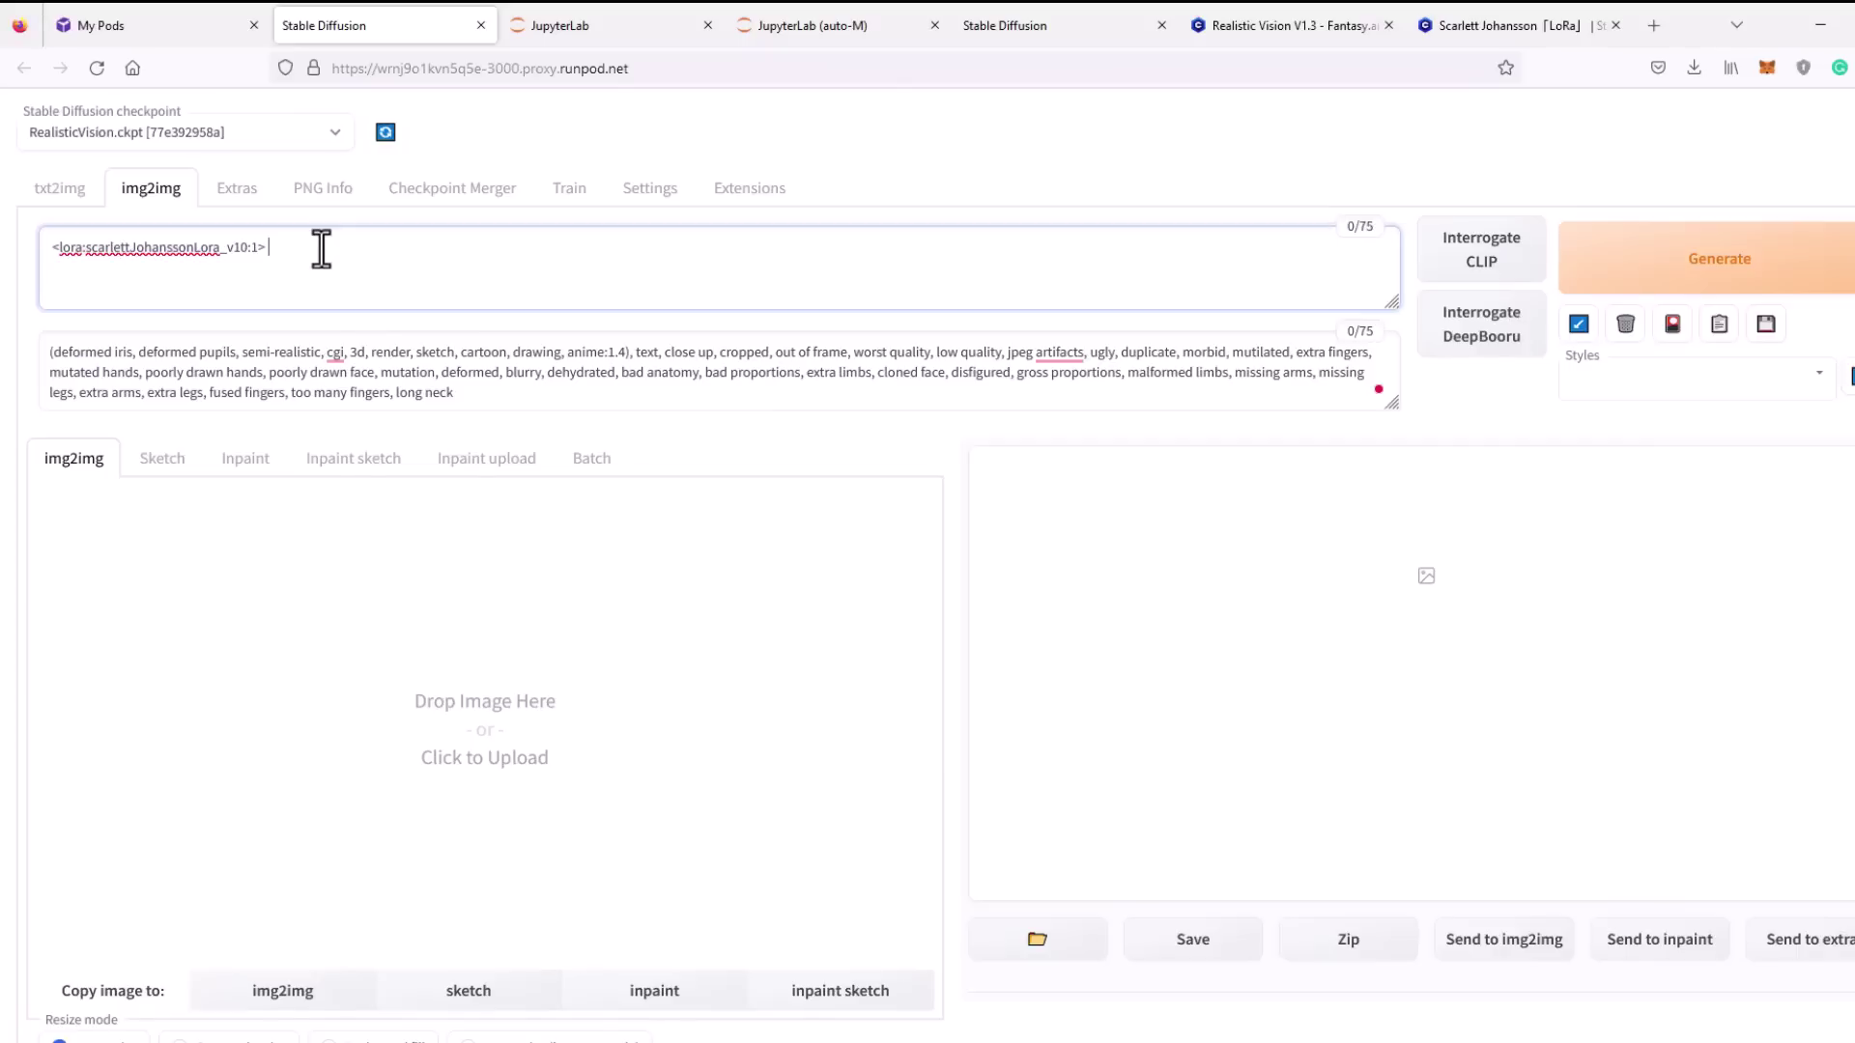
type("photo of Scarlett Johansson")
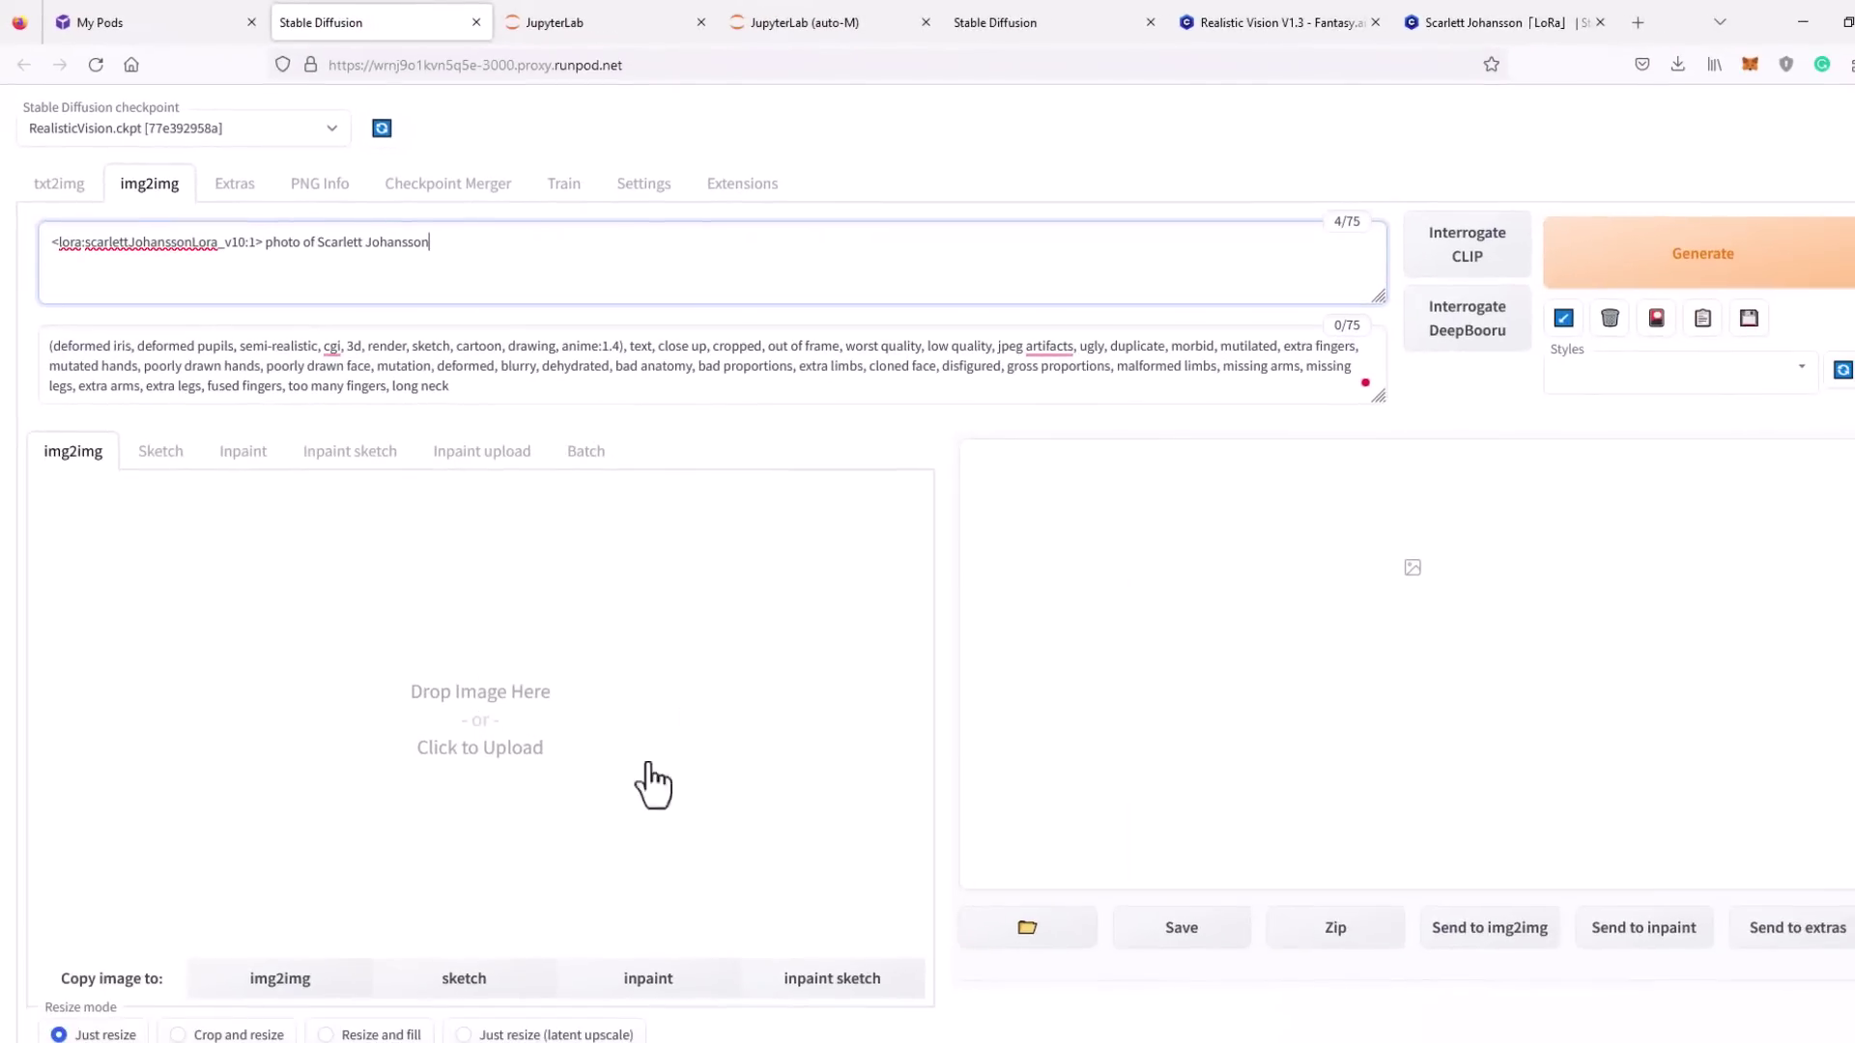
Load 1 (71).png from the tutorial3 folder as the img2img source image.
left_click(513, 752)
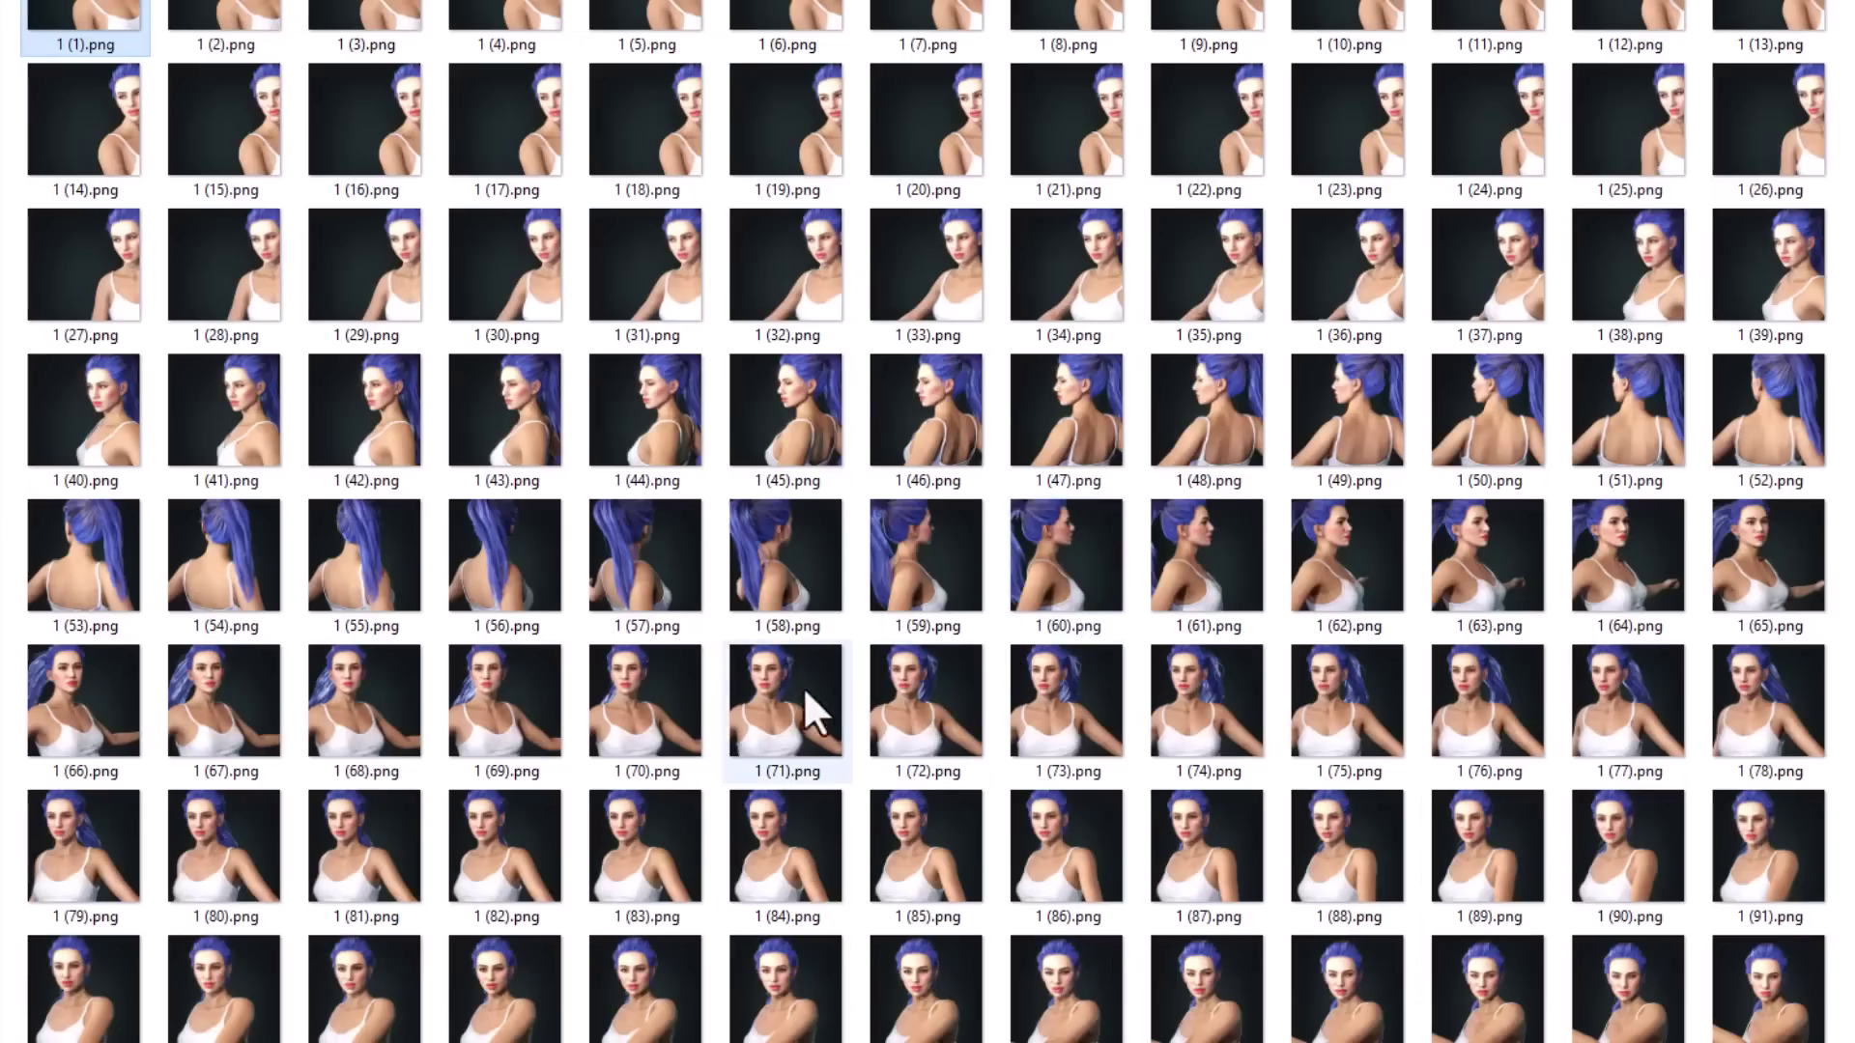
left_click(786, 689)
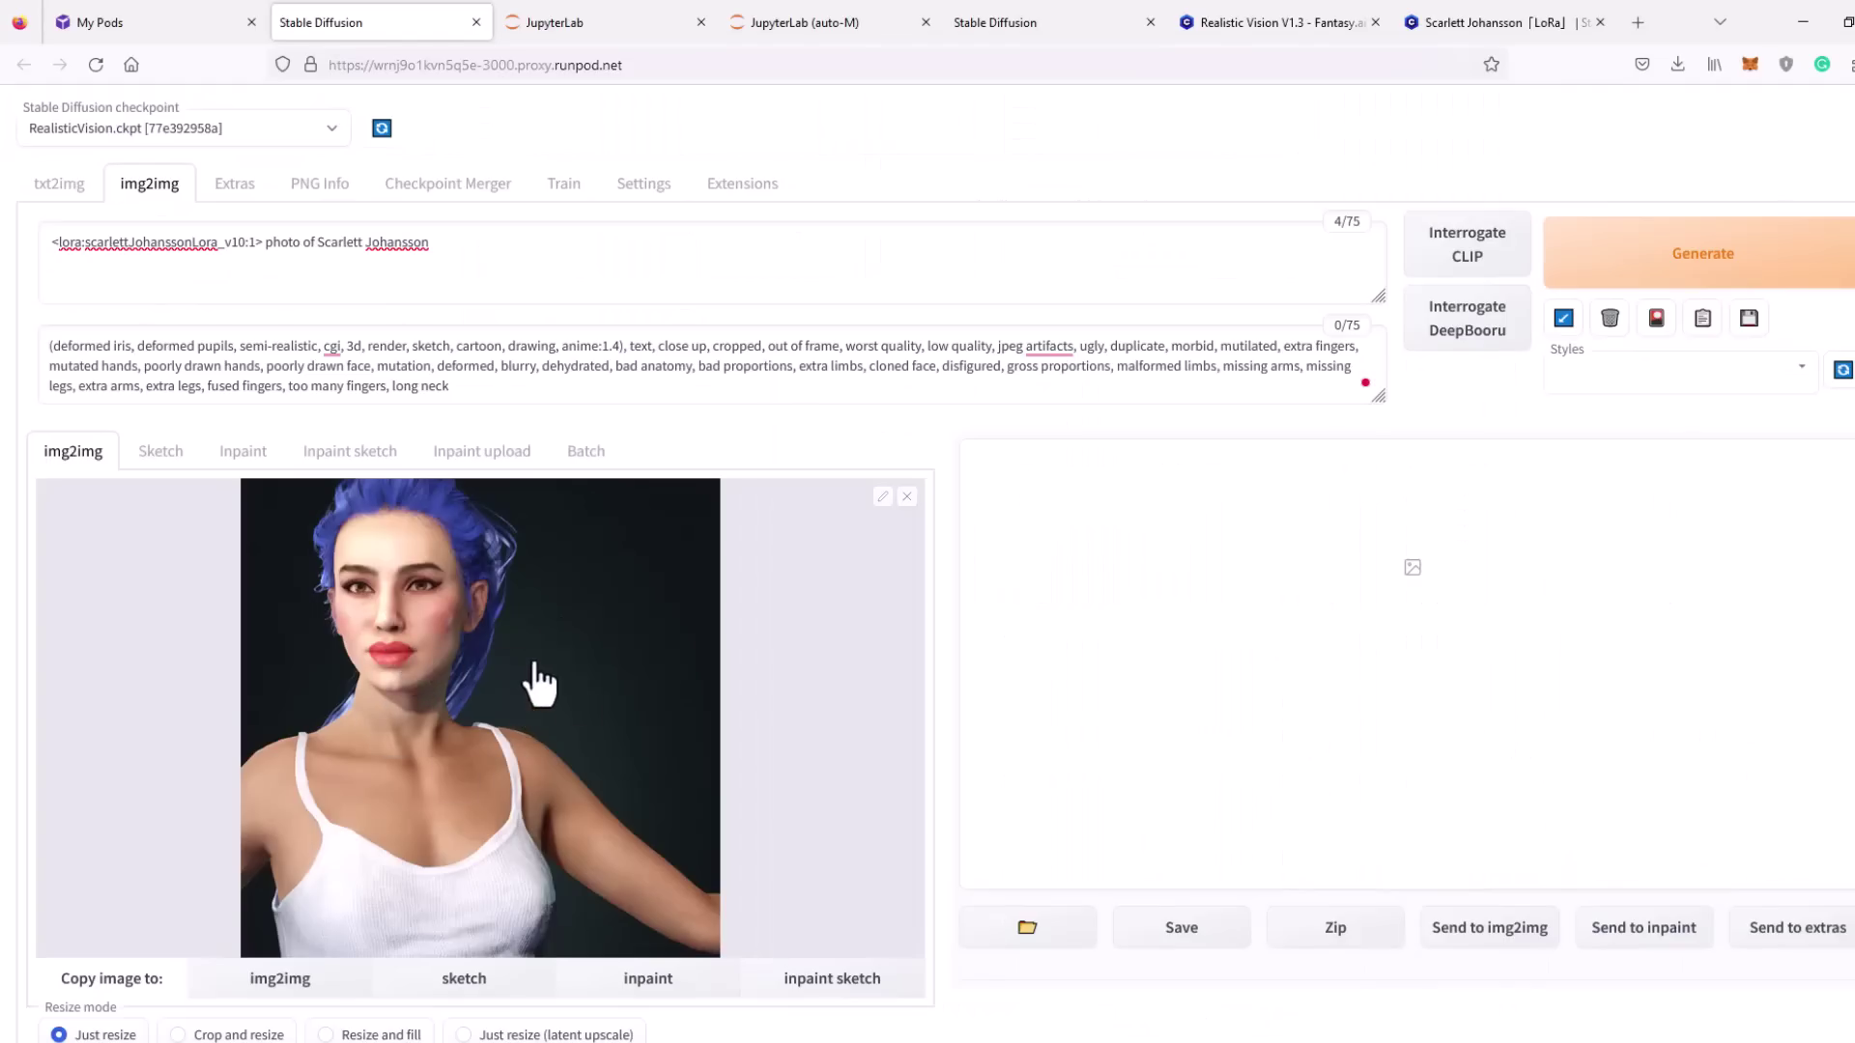
scroll(584, 604, "down", 2)
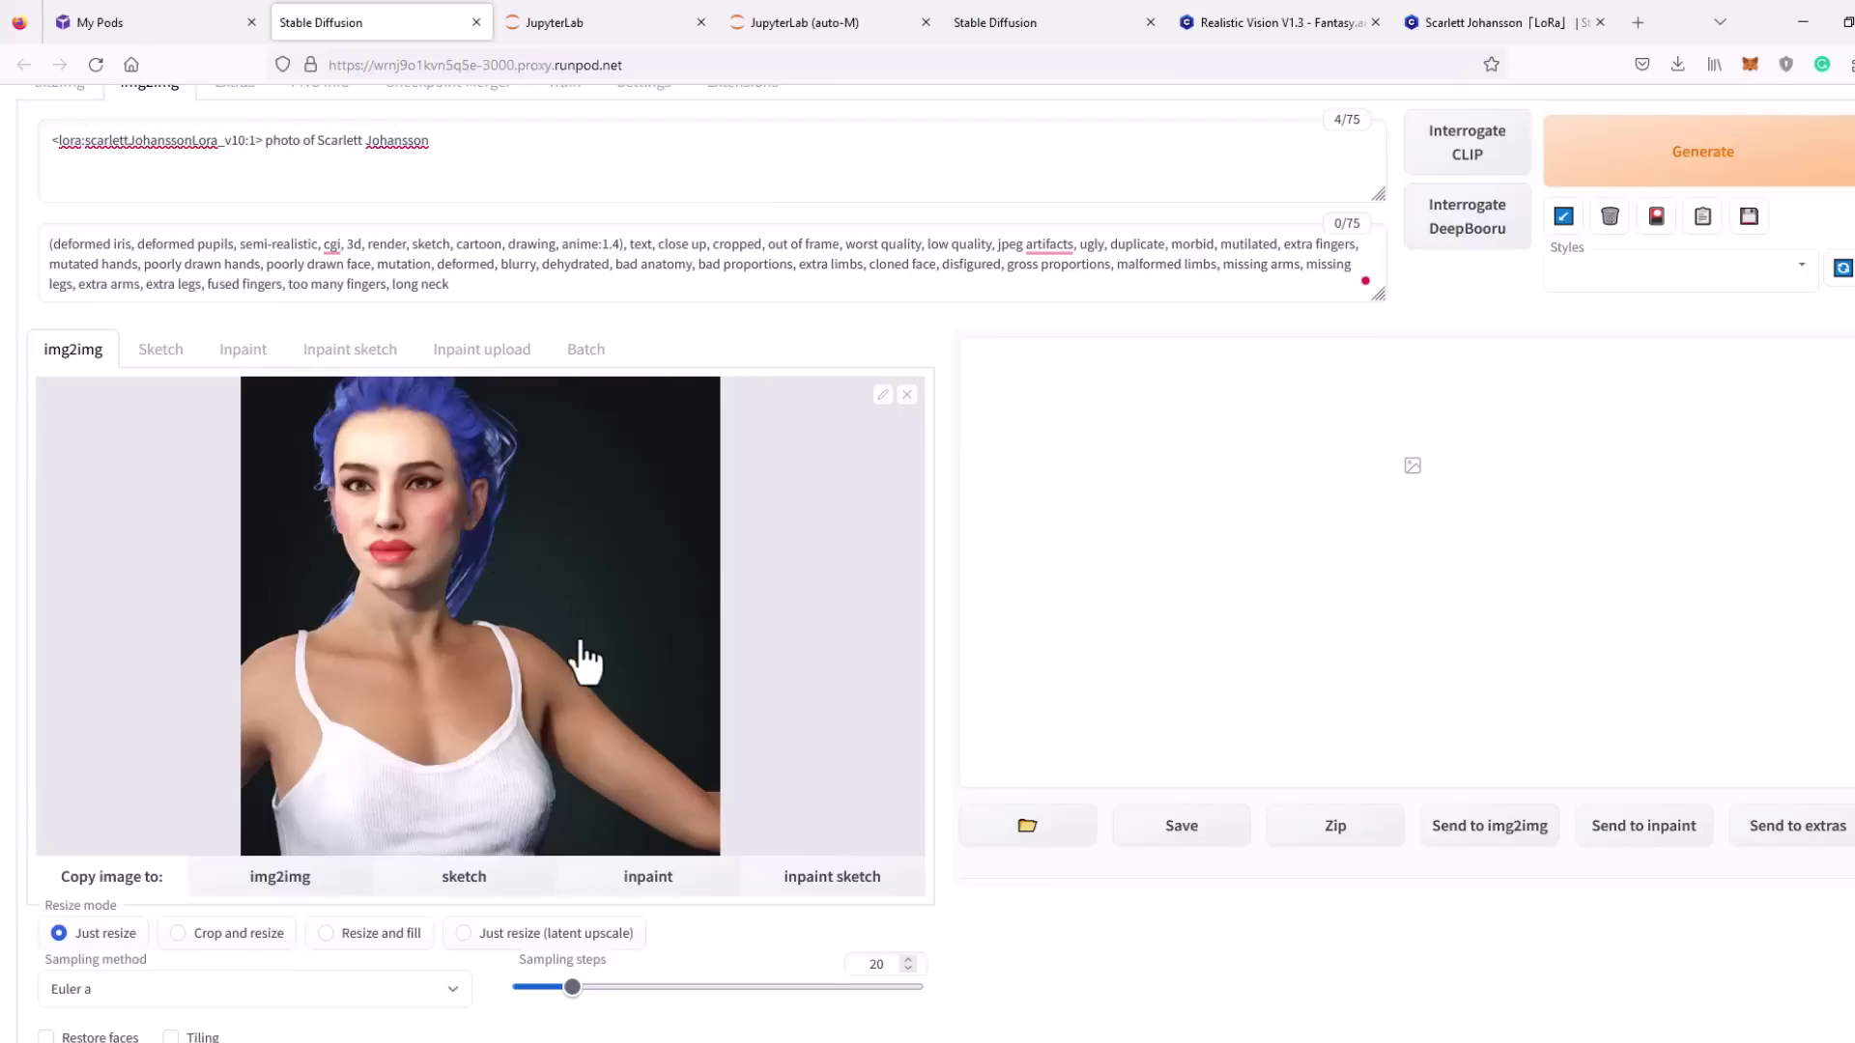
scroll(575, 667, "down", 4)
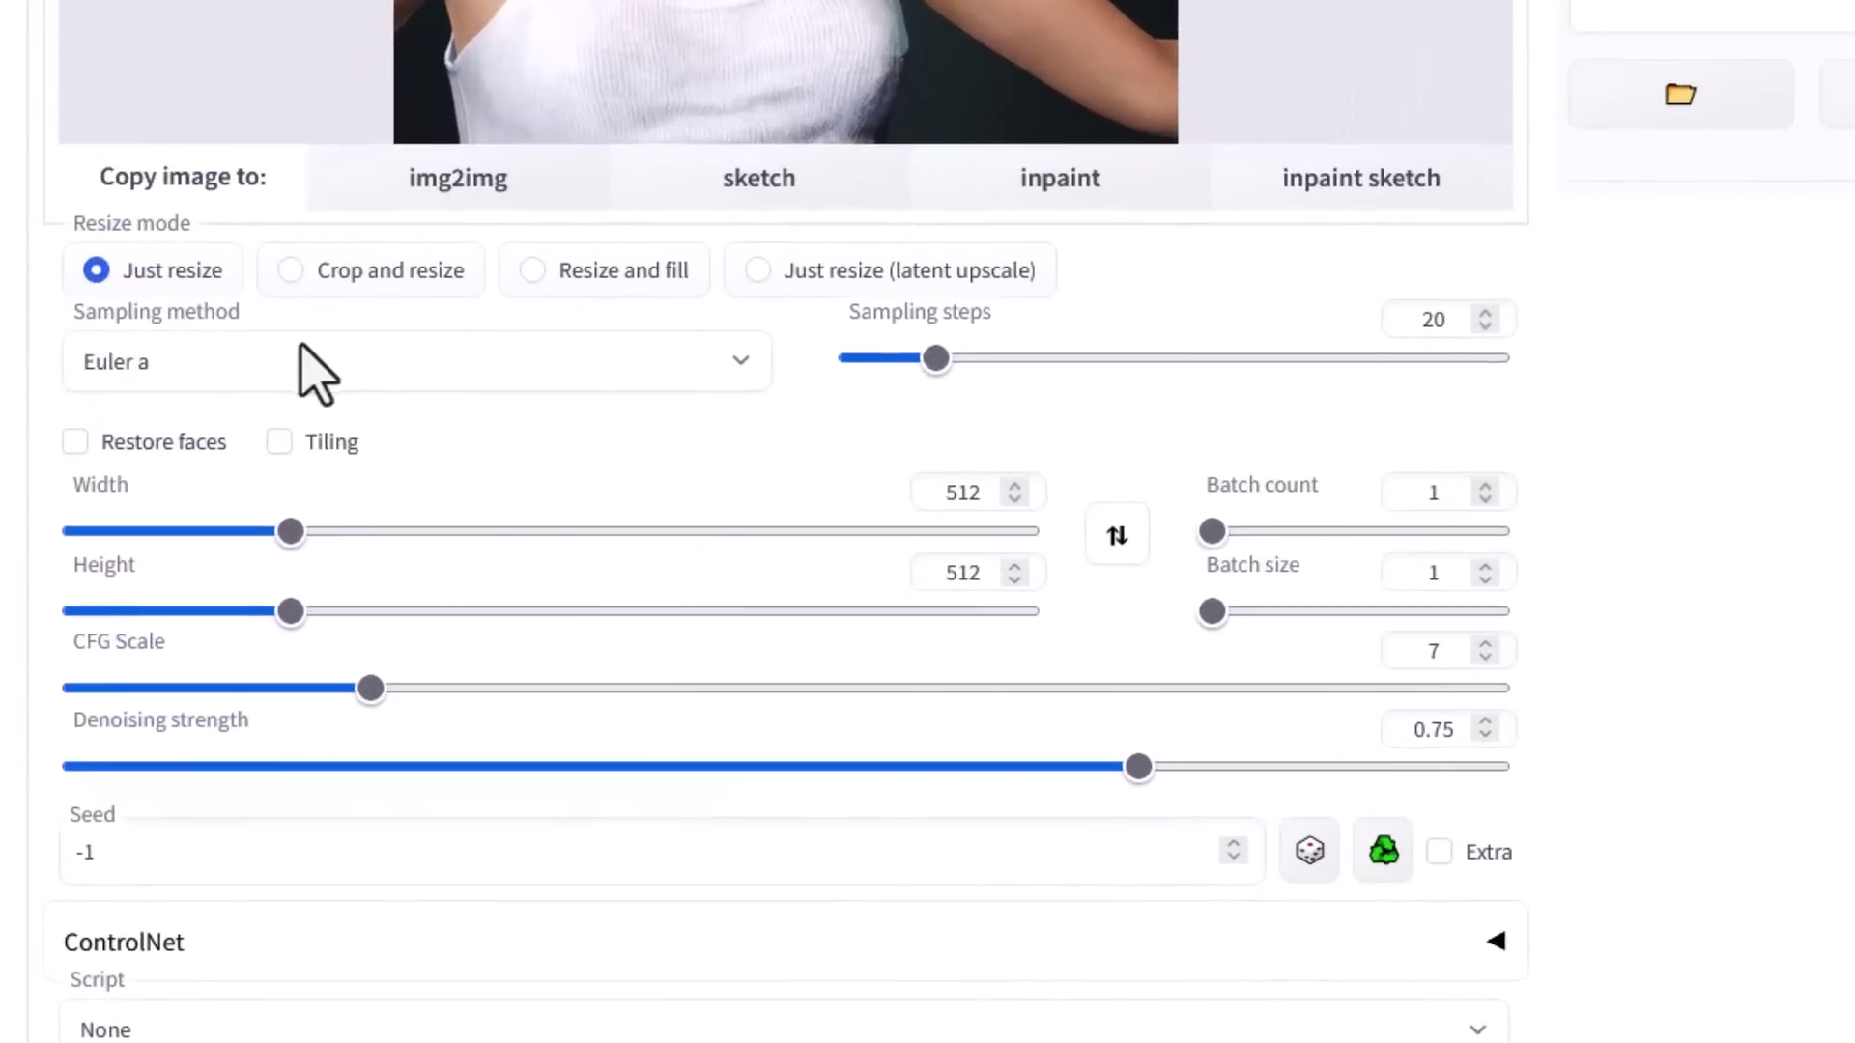
Set the img2img sampler to DPM++ 2M Karras with 30 sampling steps.
left_click(149, 607)
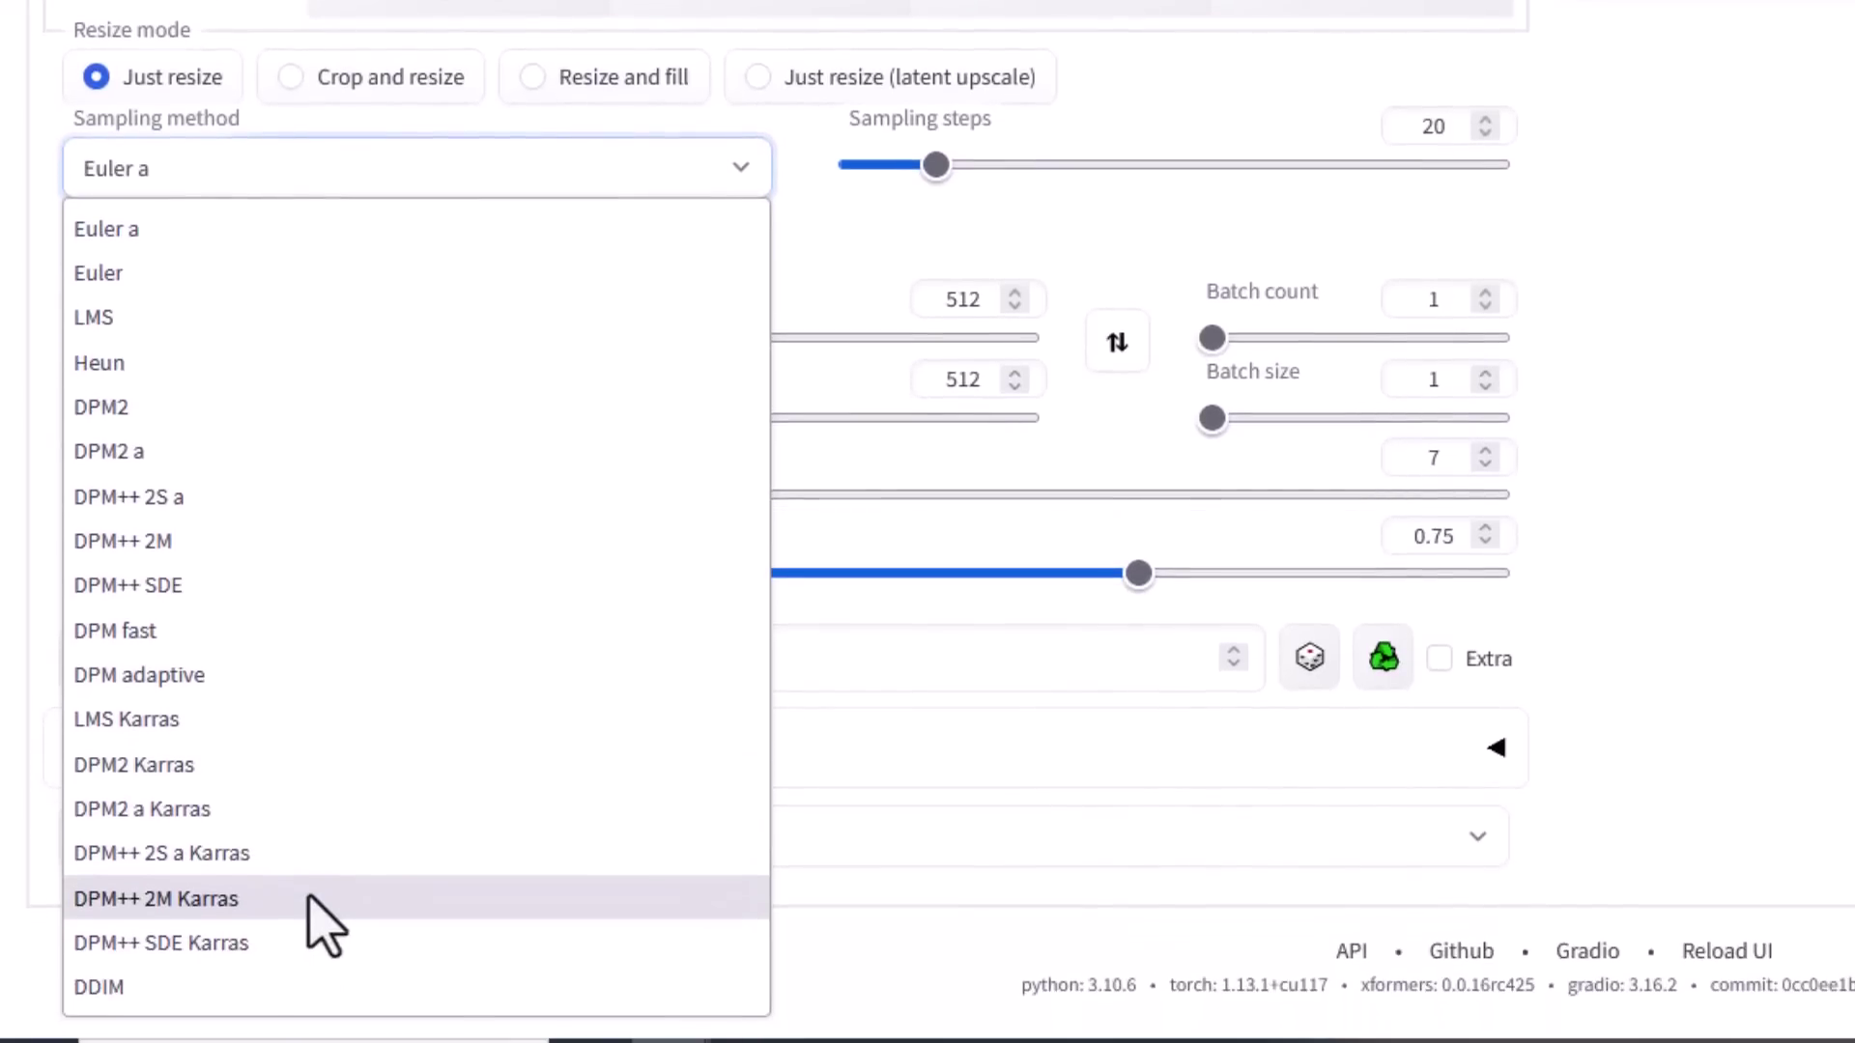
left_click(311, 899)
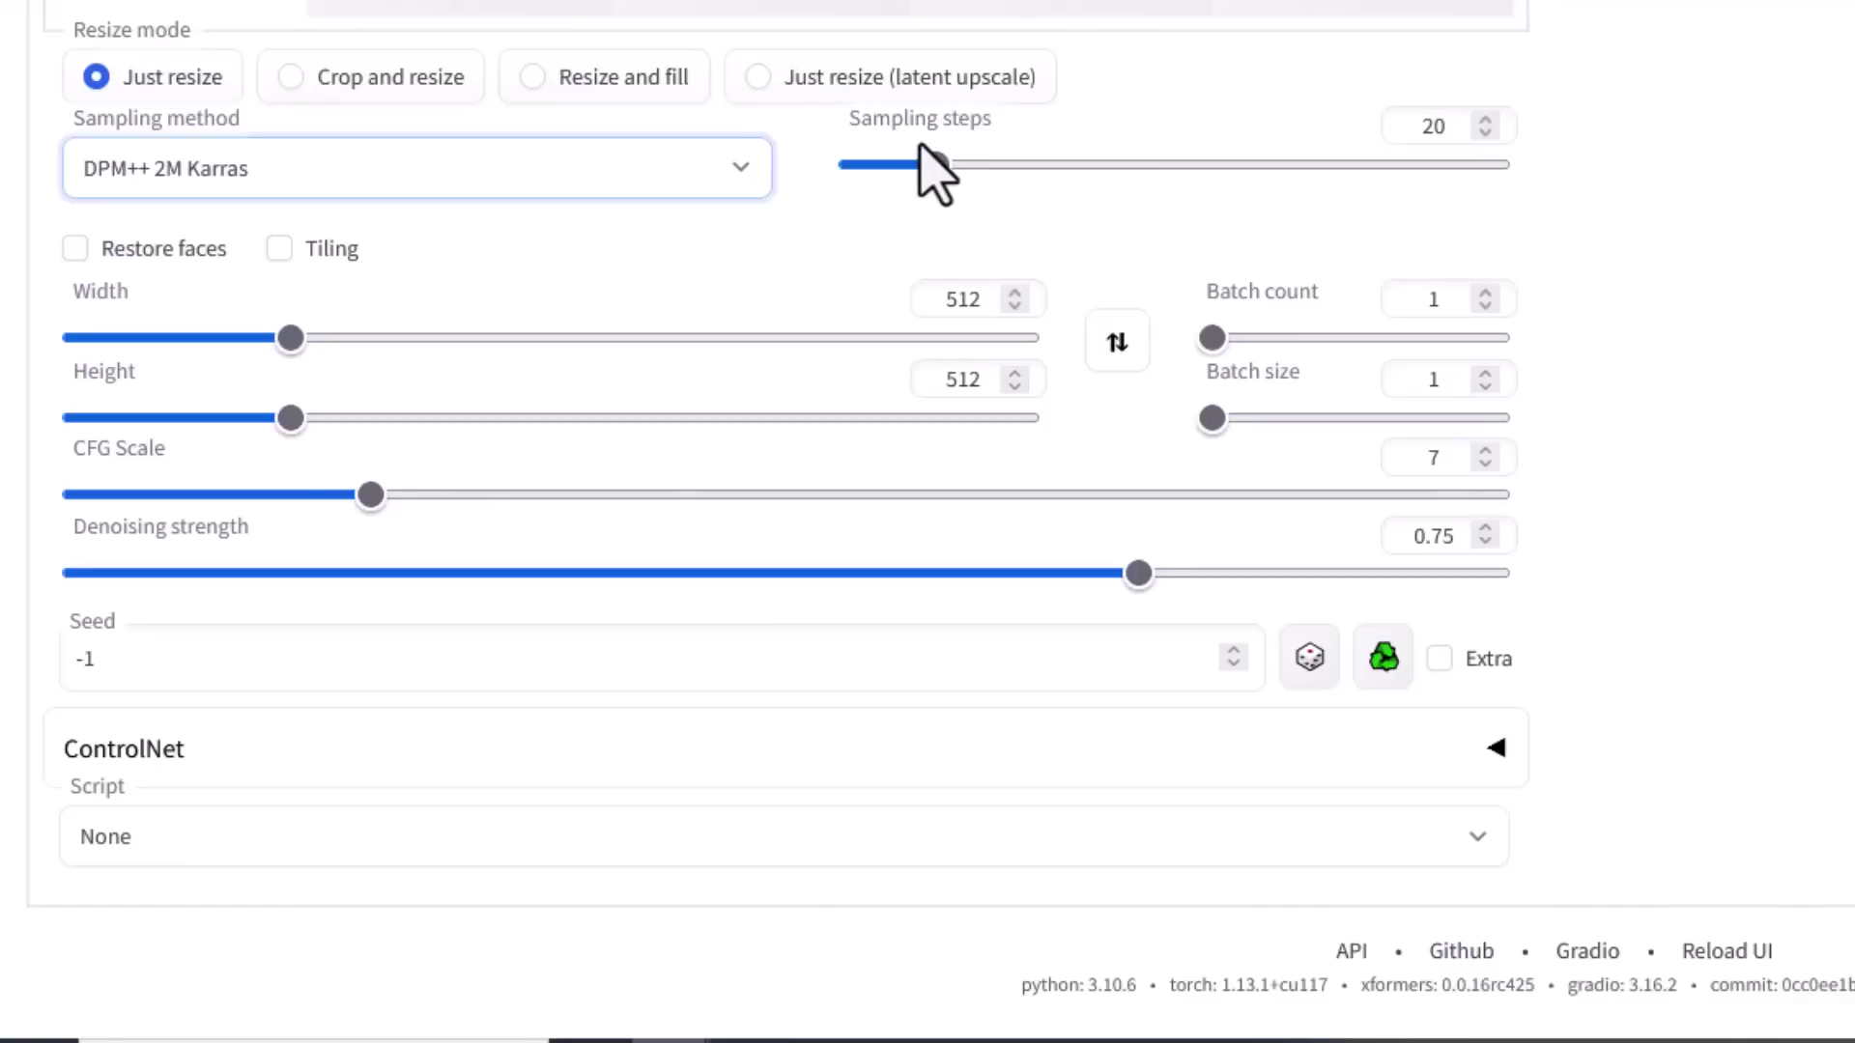
left_click_drag(1392, 126, 1528, 140)
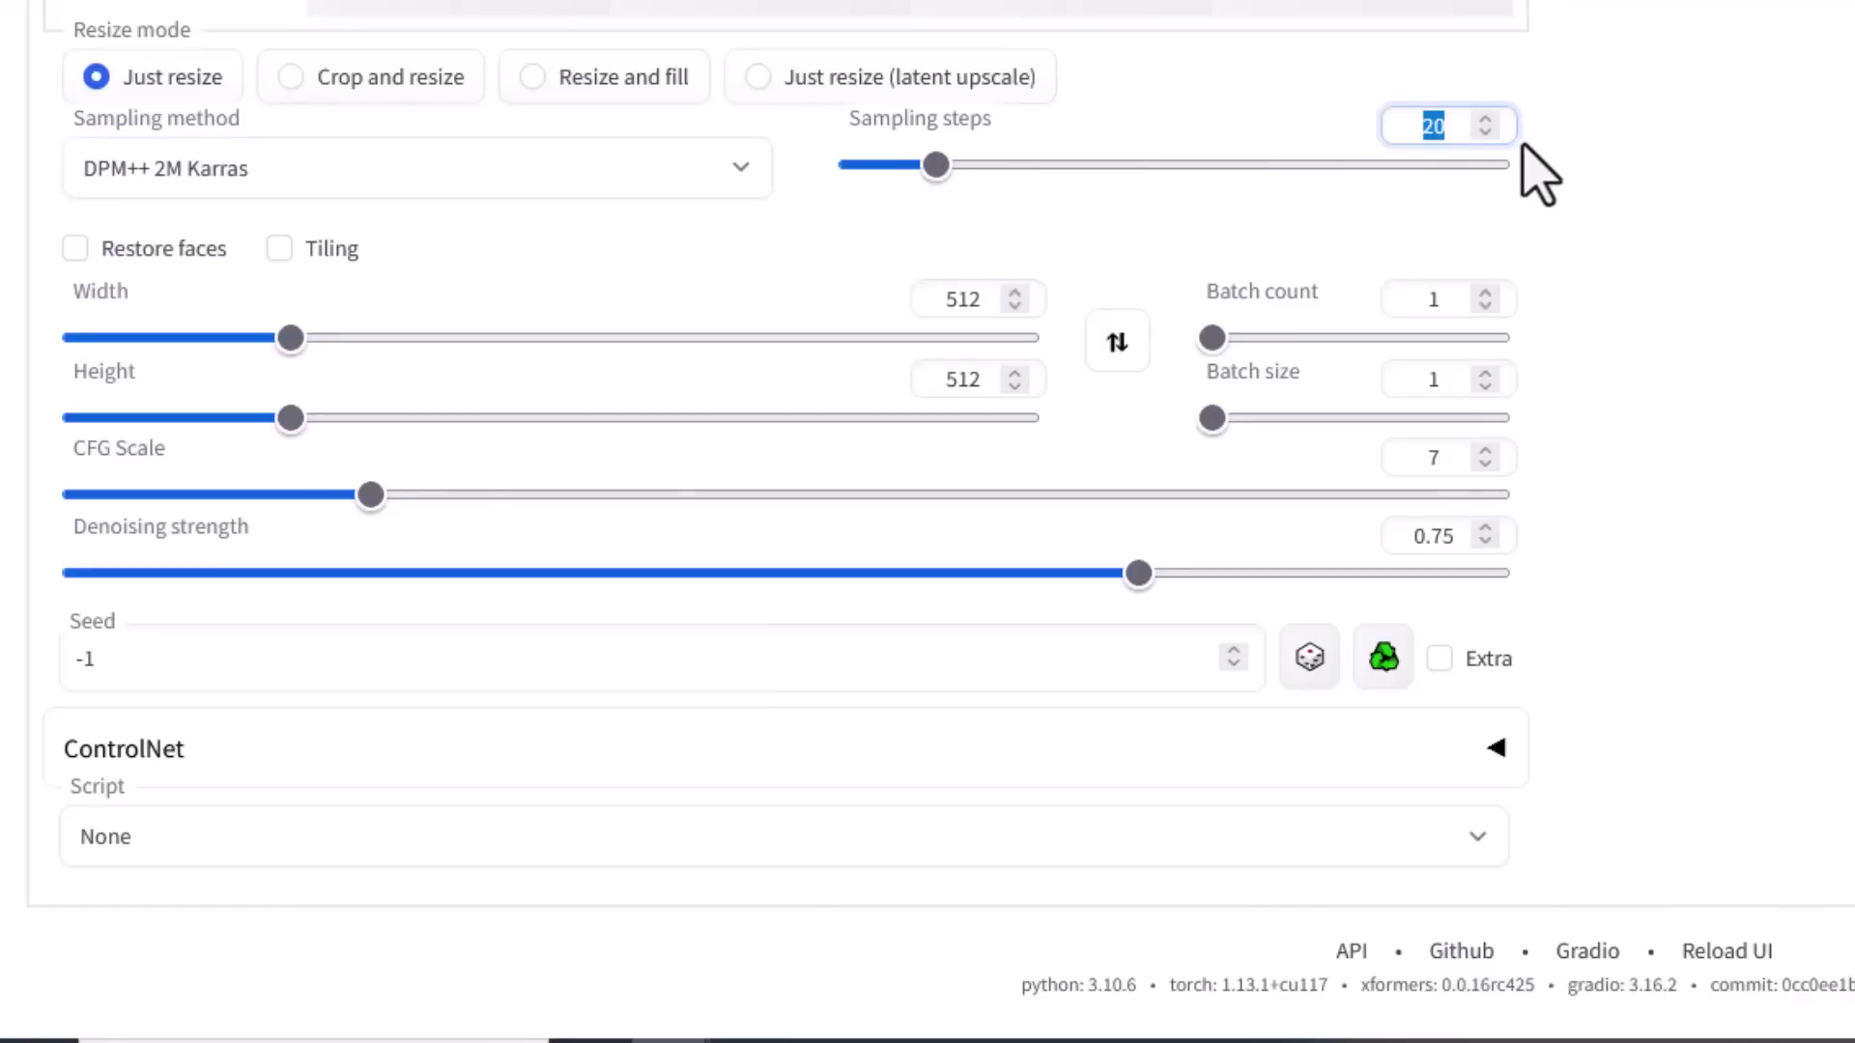
type("30")
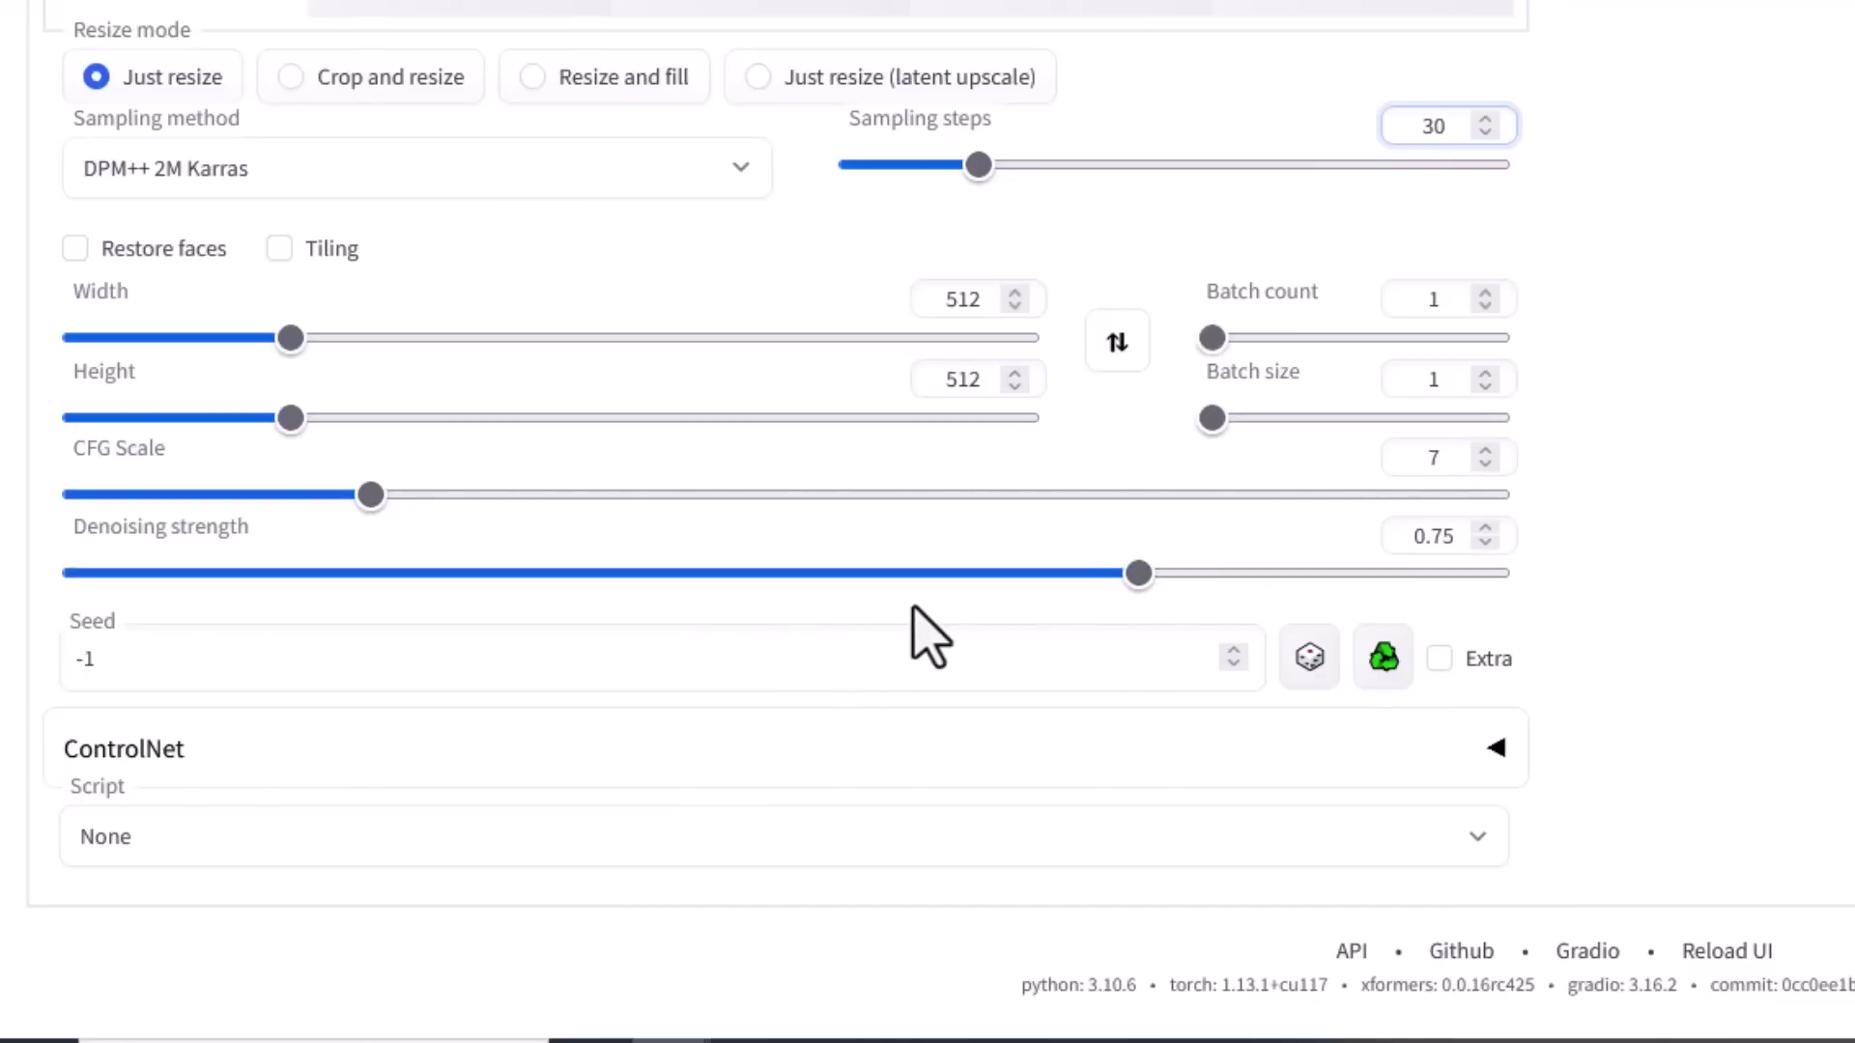
scroll(908, 628, "up", 7)
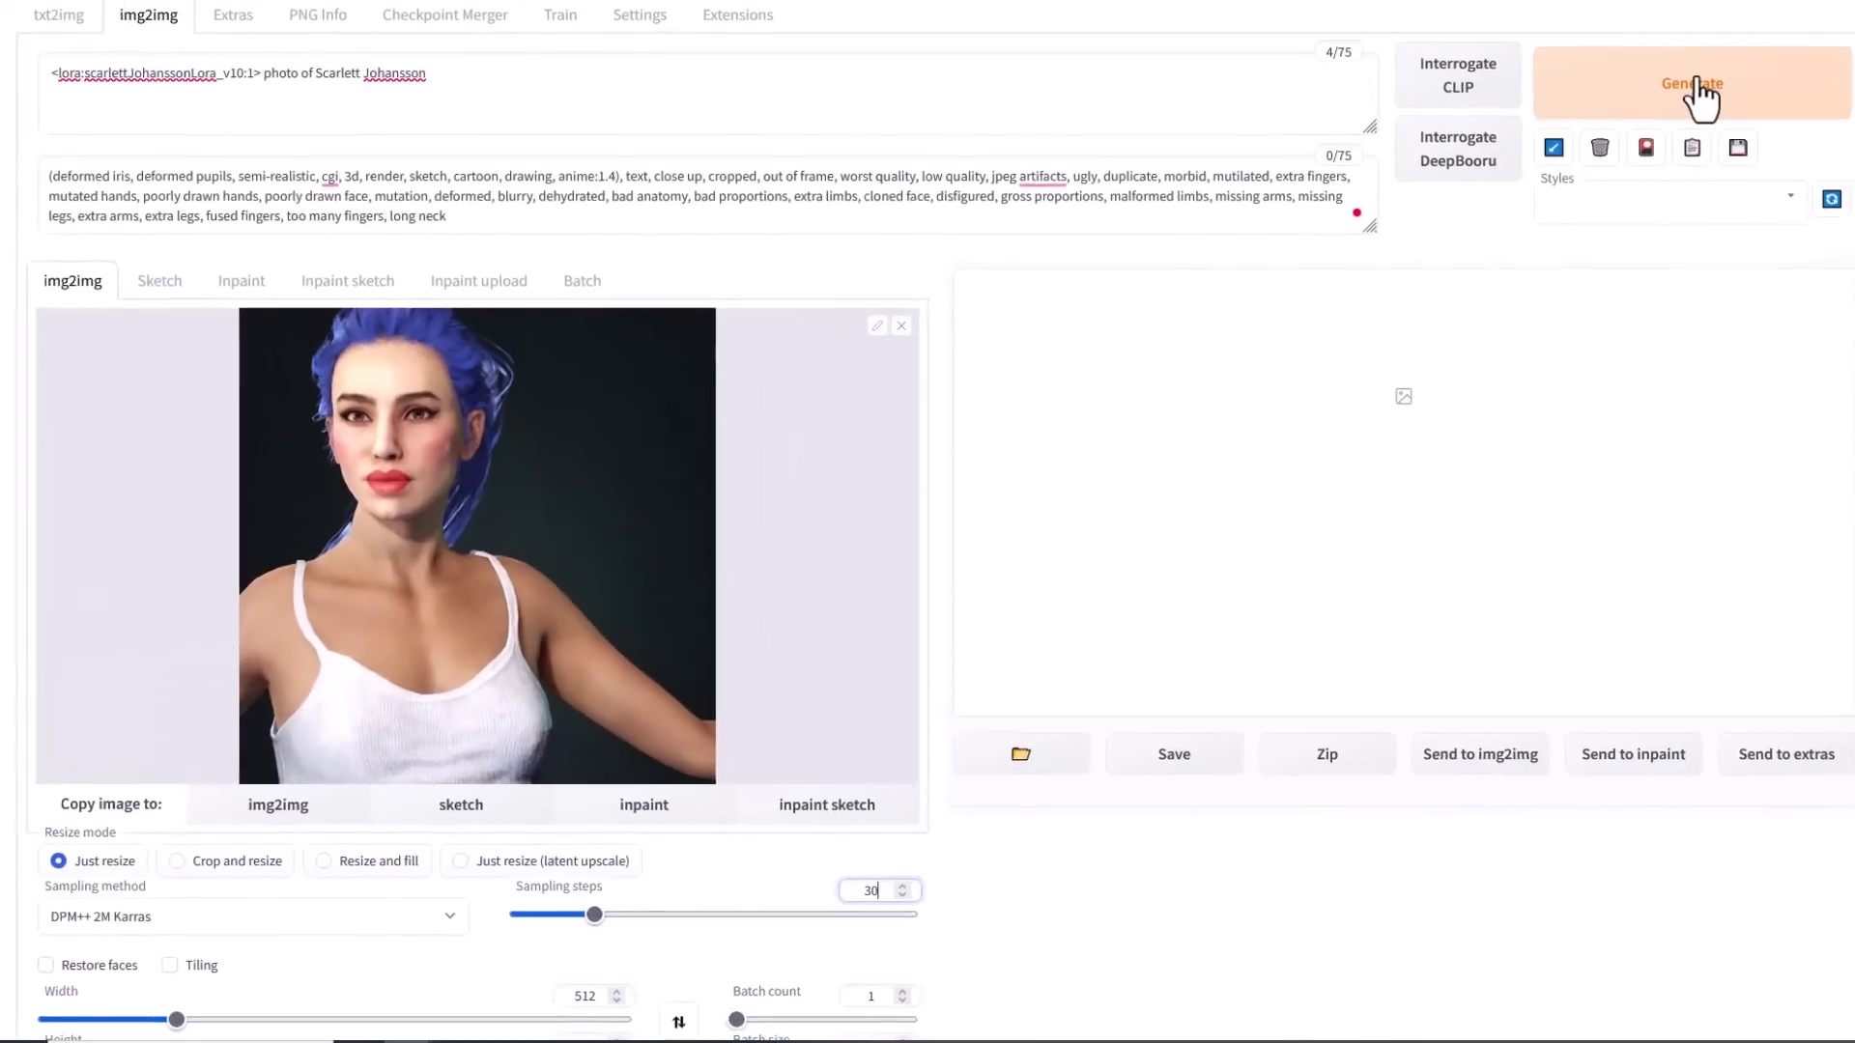
Generate the first restyled img2img result.
left_click(1698, 91)
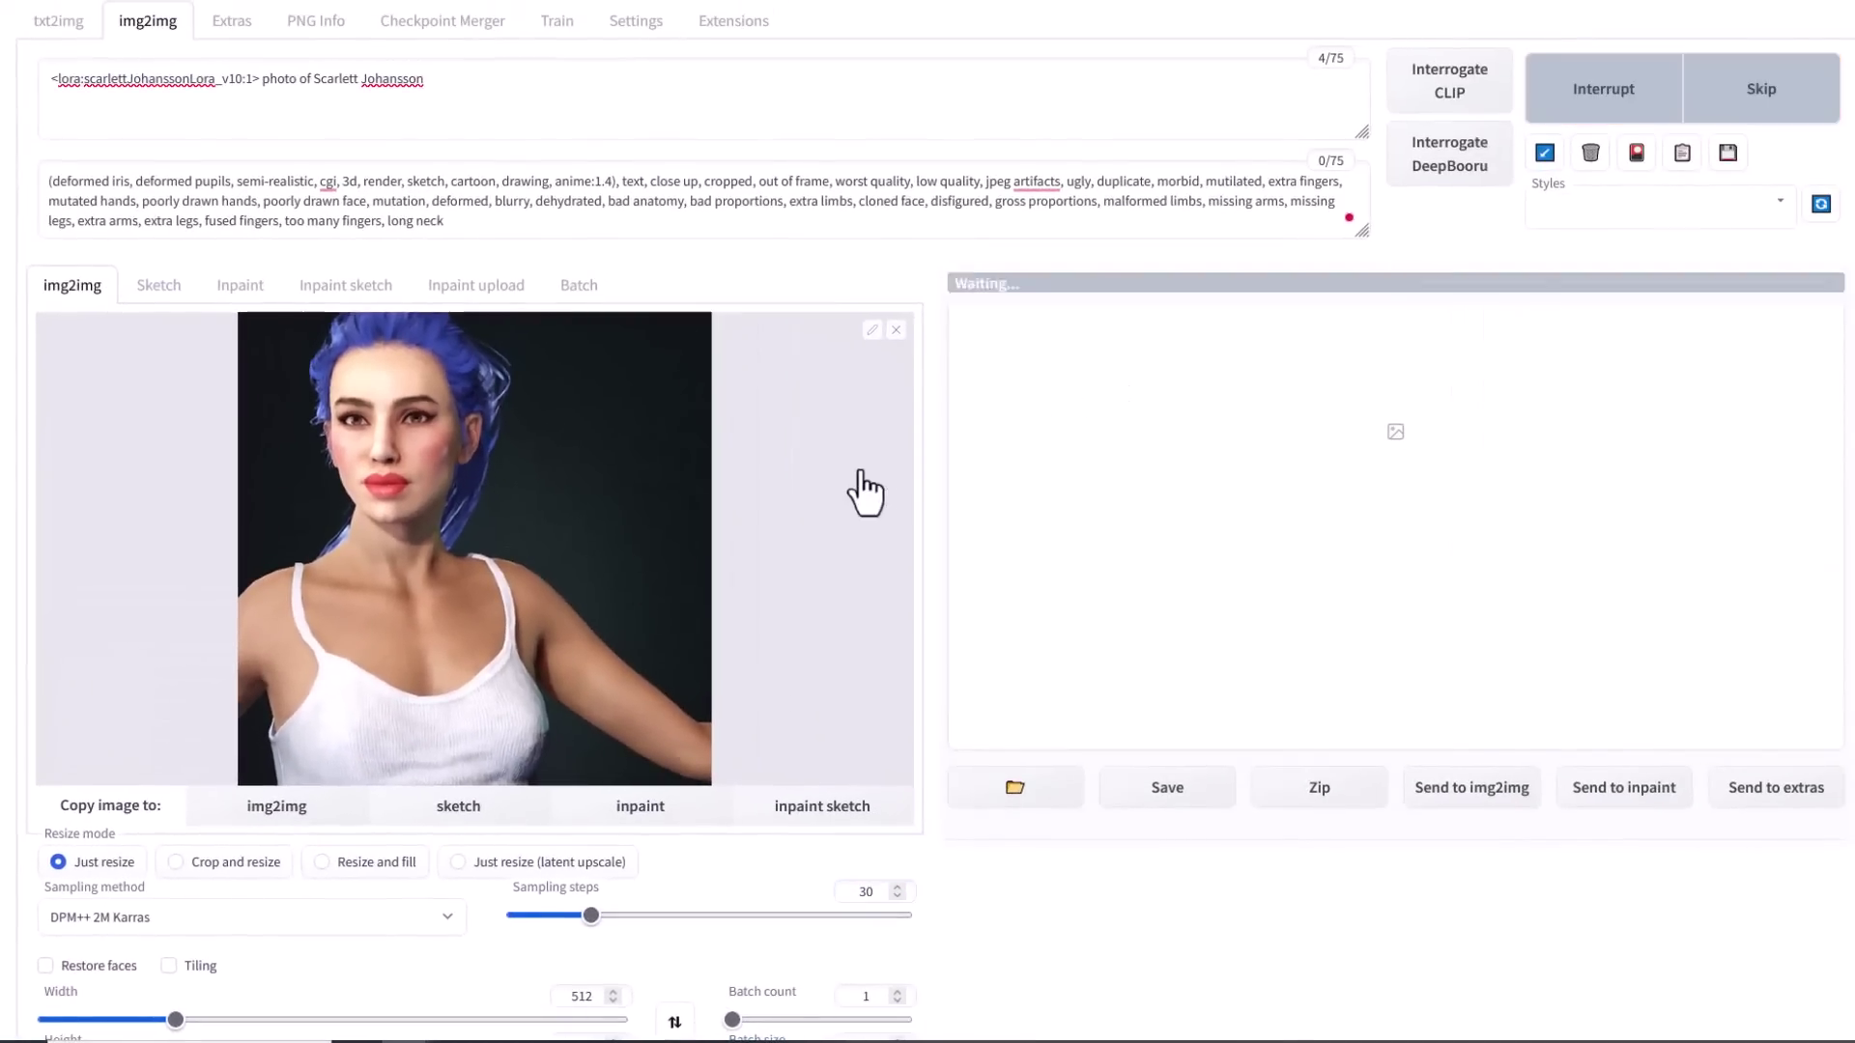
scroll(224, 781, "down", 3)
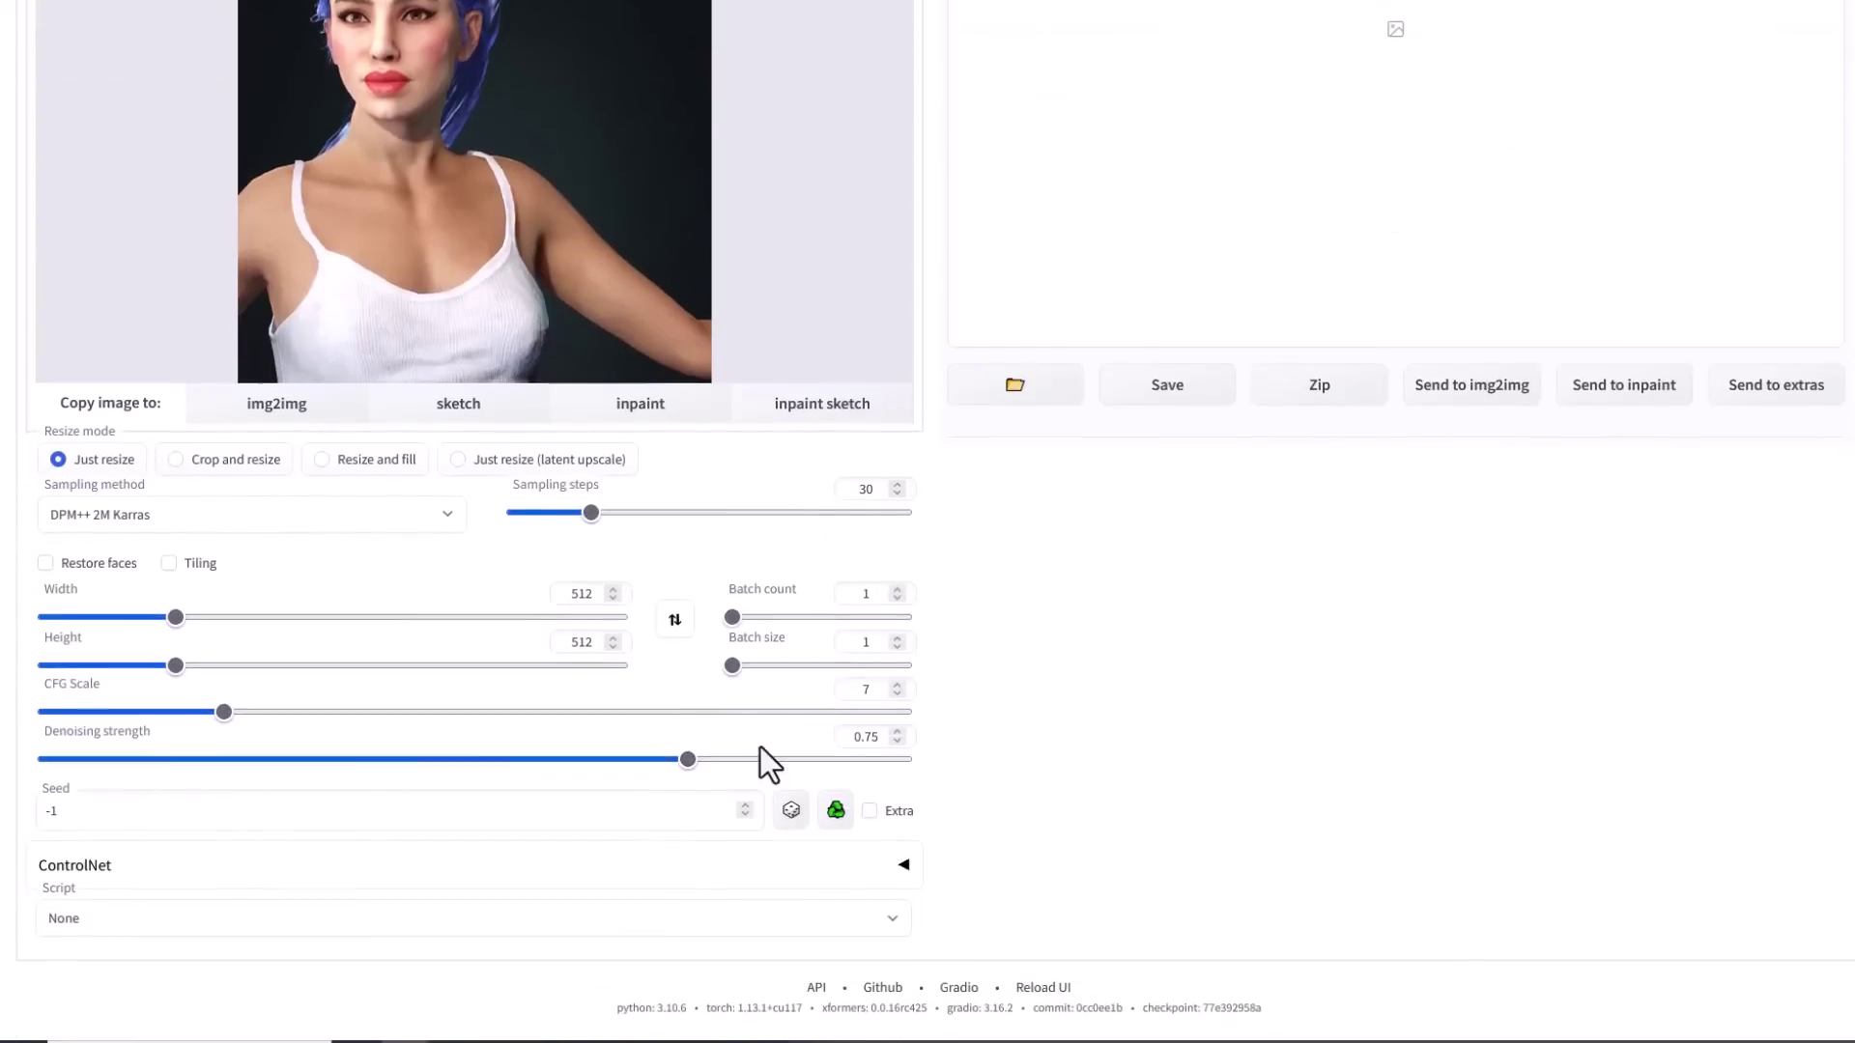
scroll(750, 765, "up", 4)
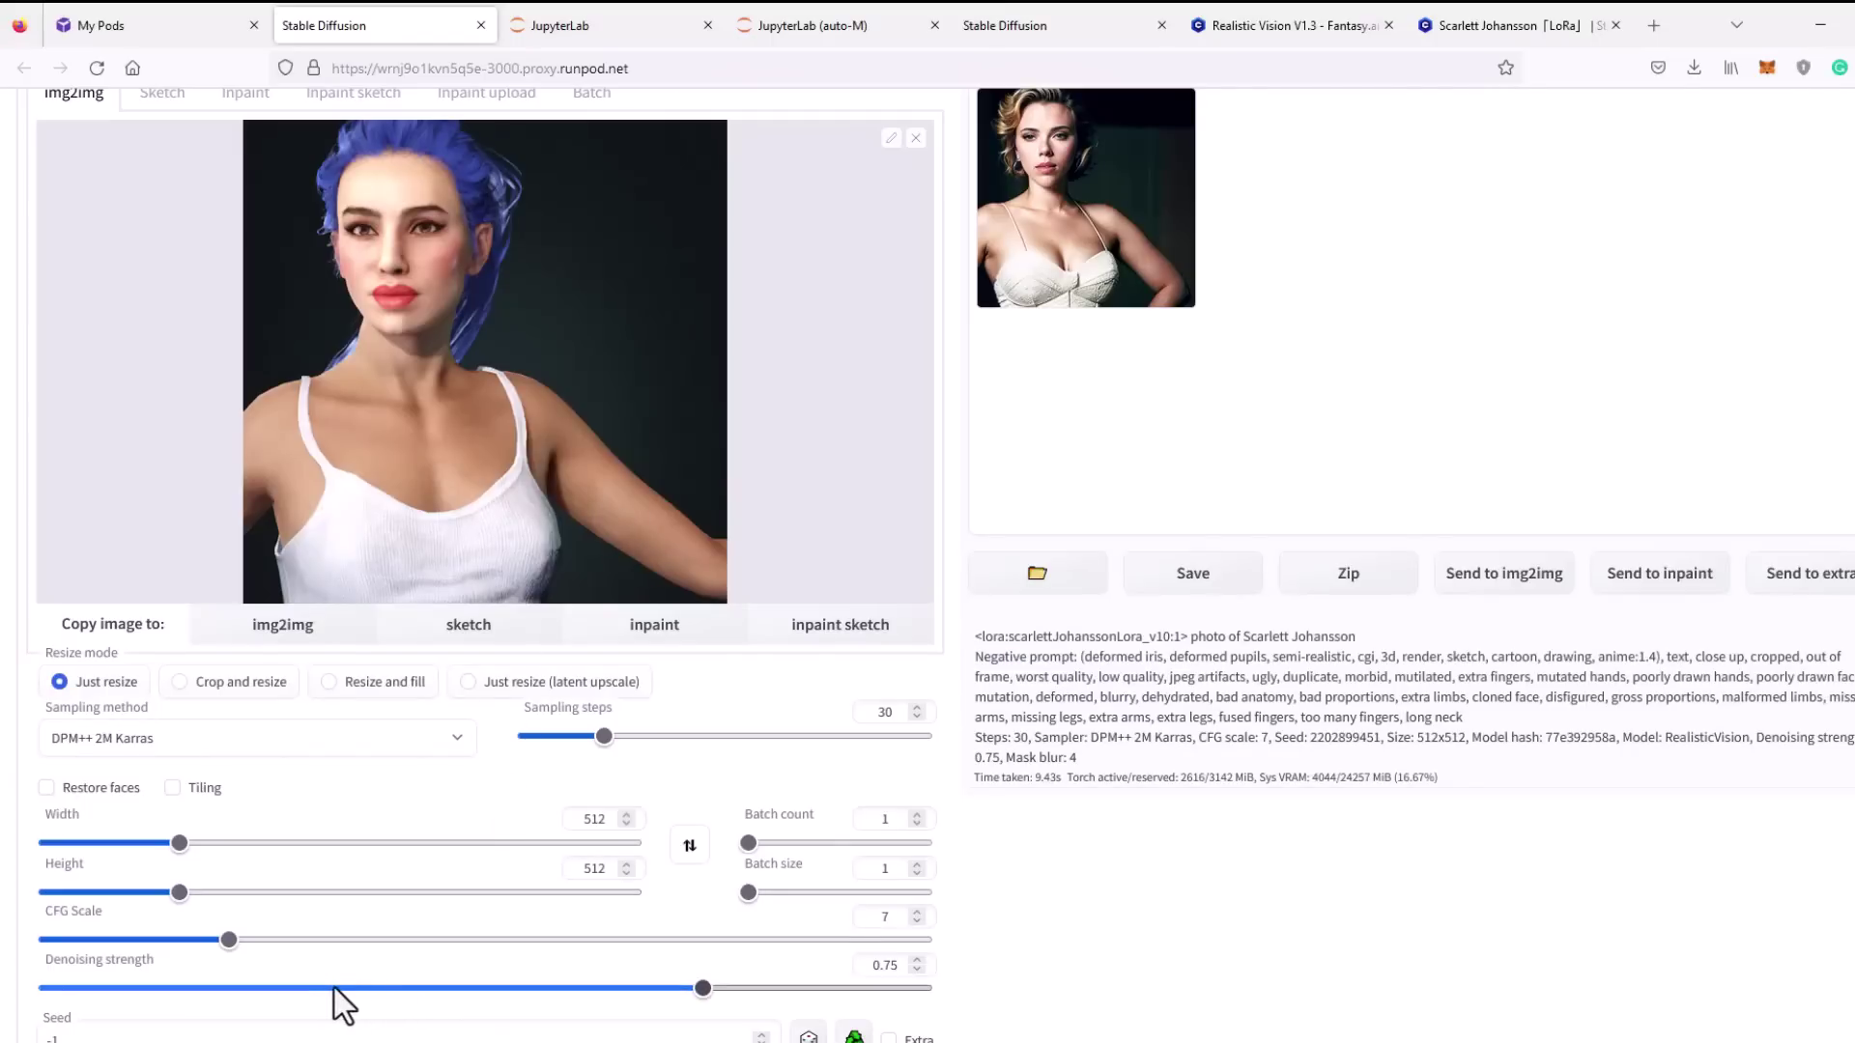
Lower denoising strength to 0.35 and regenerate to keep the blue hair and pose.
left_click(334, 988)
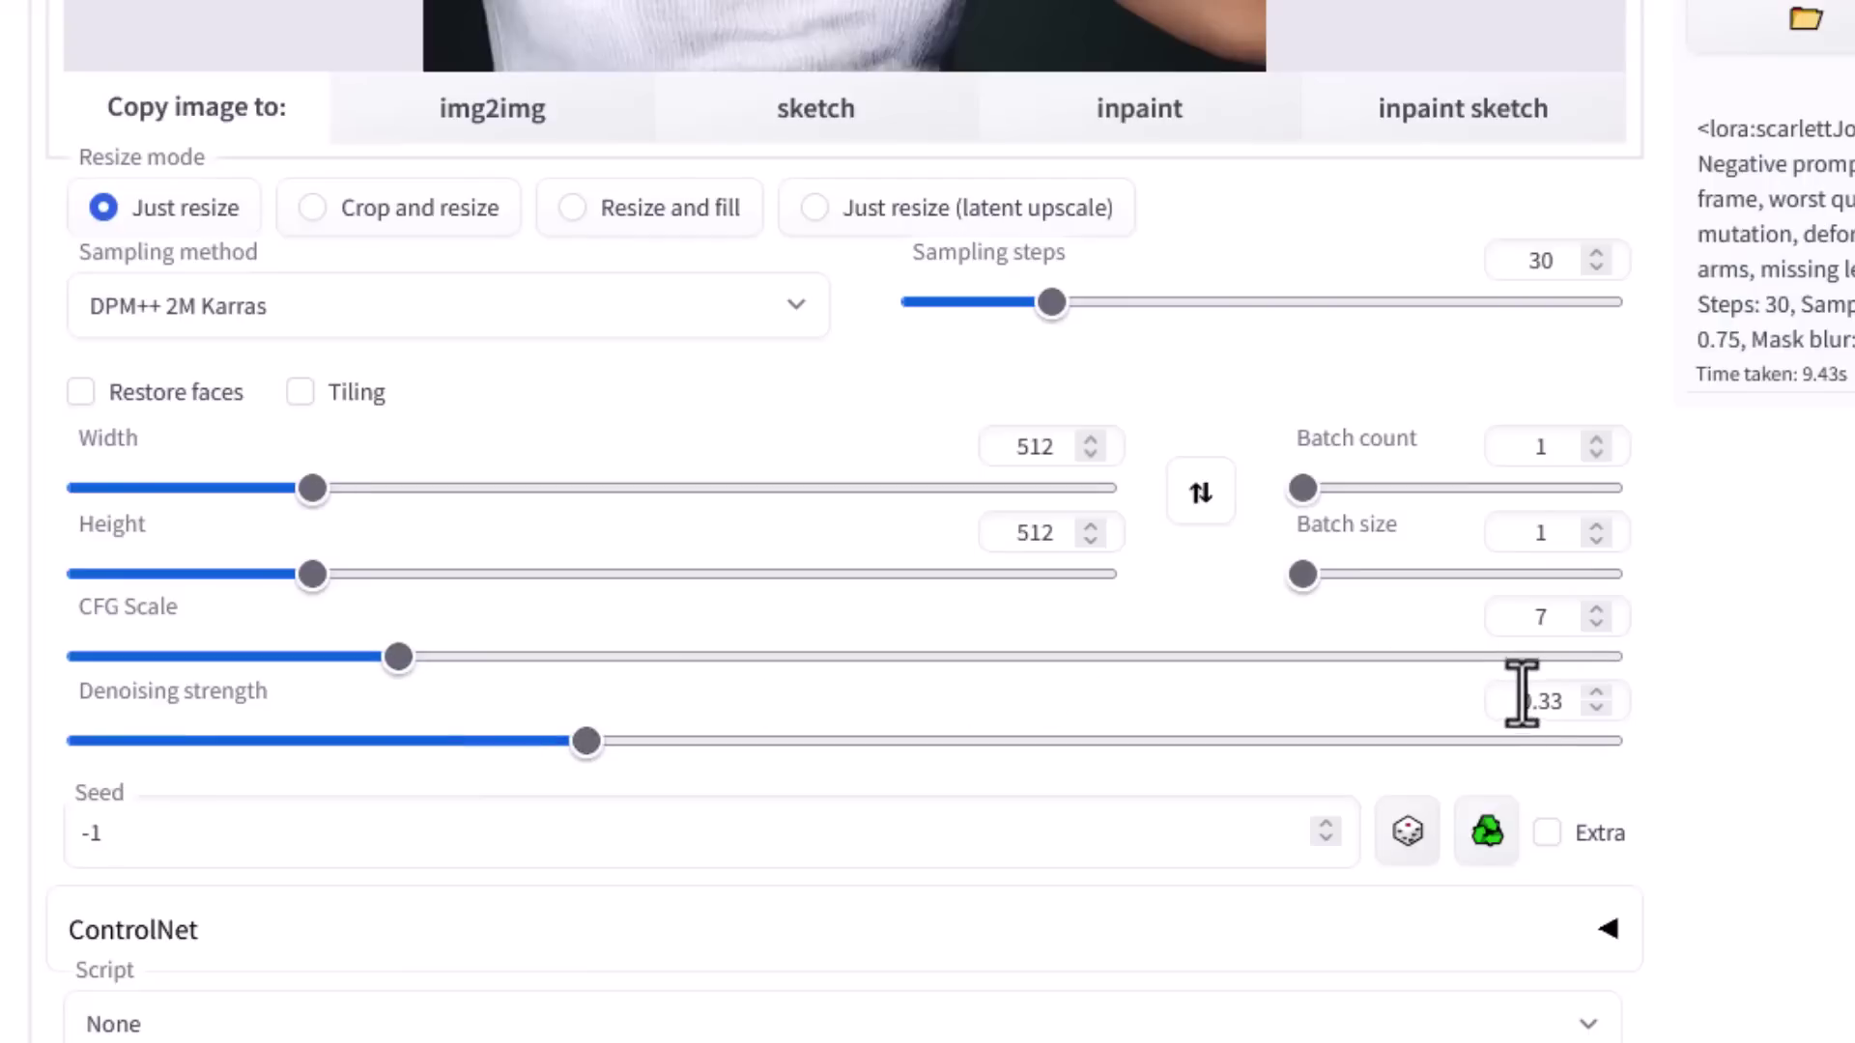
left_click_drag(1534, 704, 1612, 705)
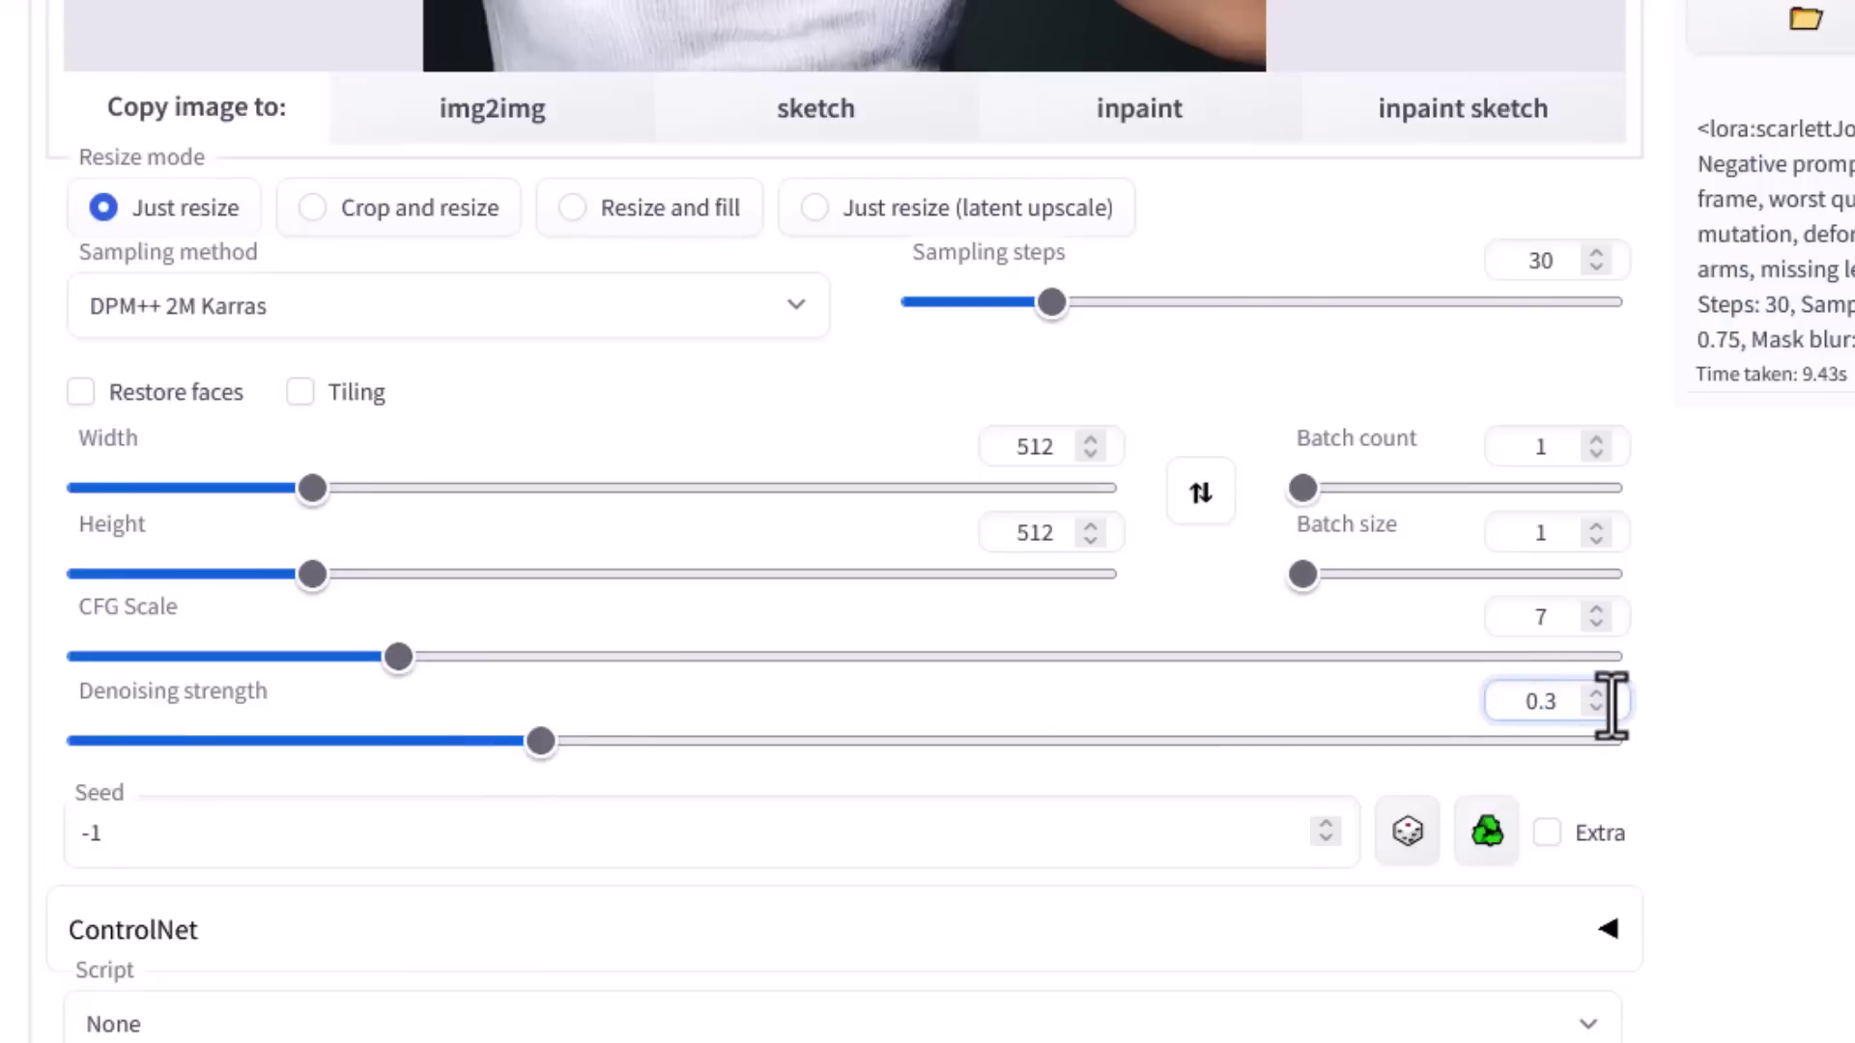
type("5")
scroll(698, 860, "up", 2)
scroll(698, 860, "up", 2)
left_click(1628, 224)
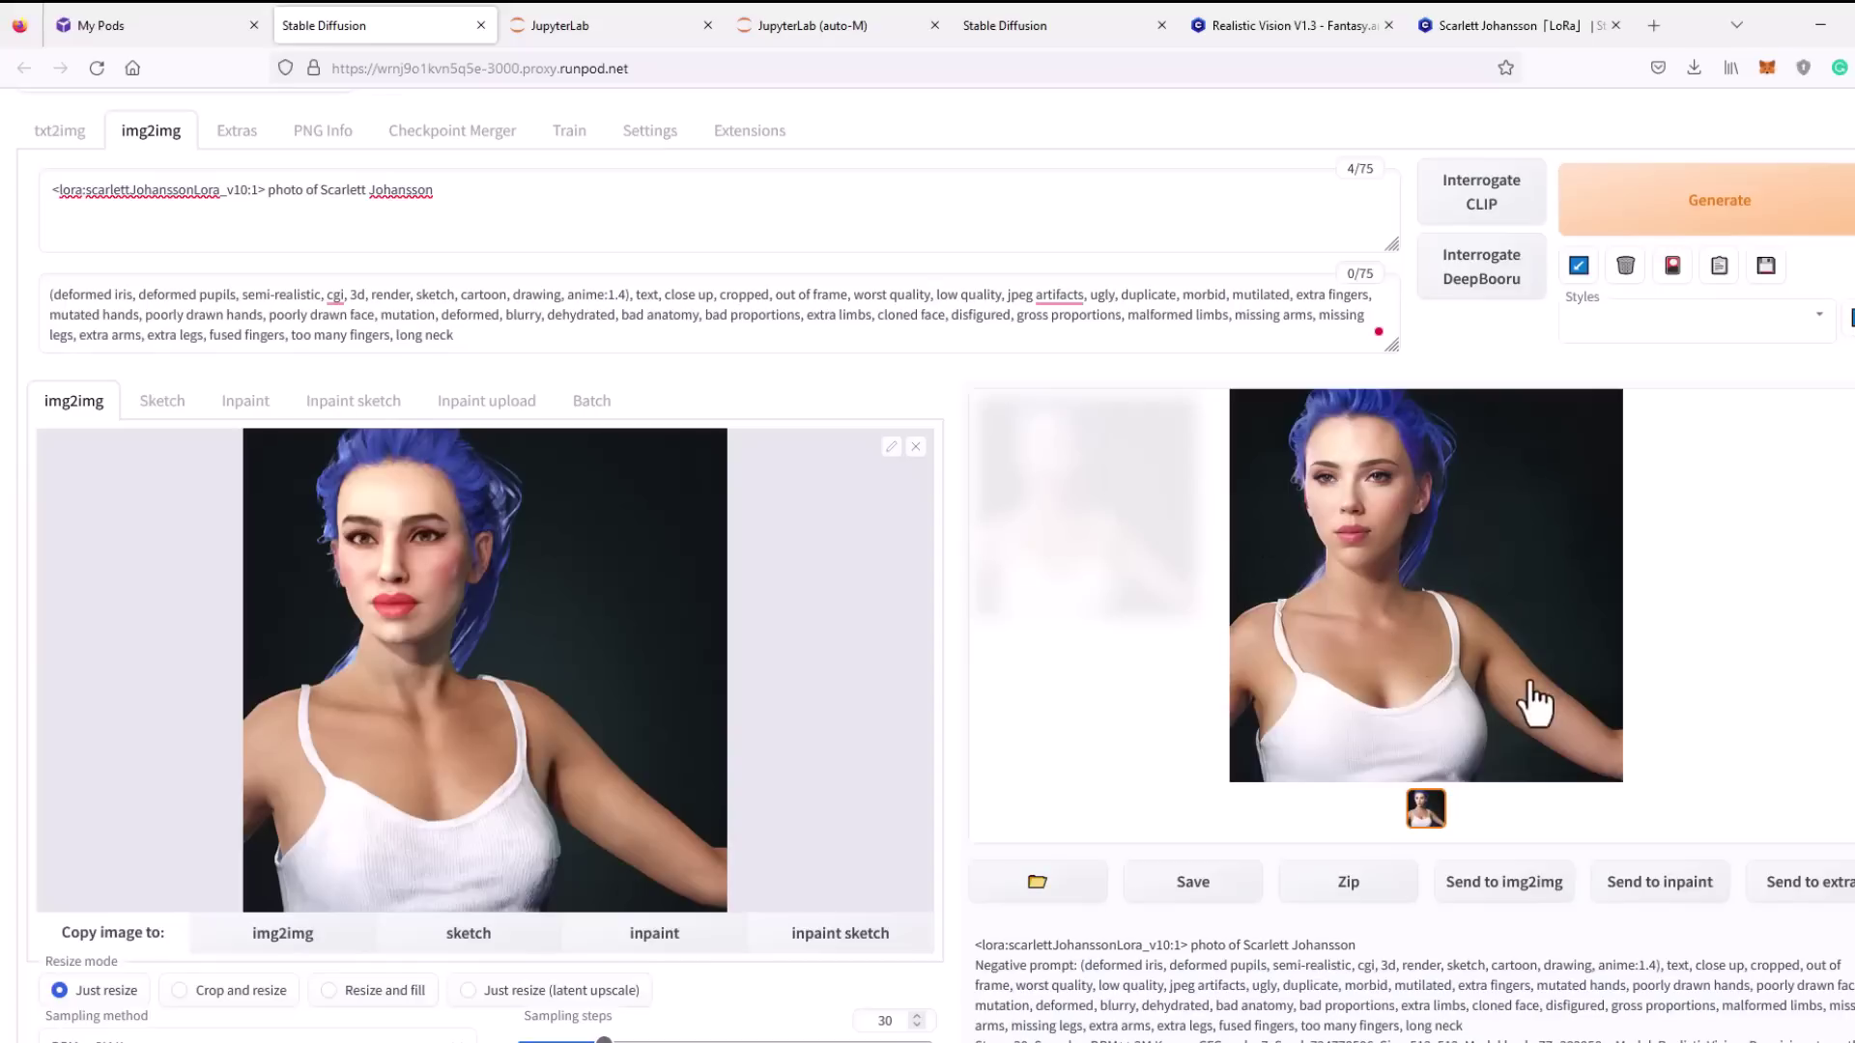
Swap in the hand-at-shoulder frame, append ', red lips' to the prompt, and regenerate.
left_click(916, 446)
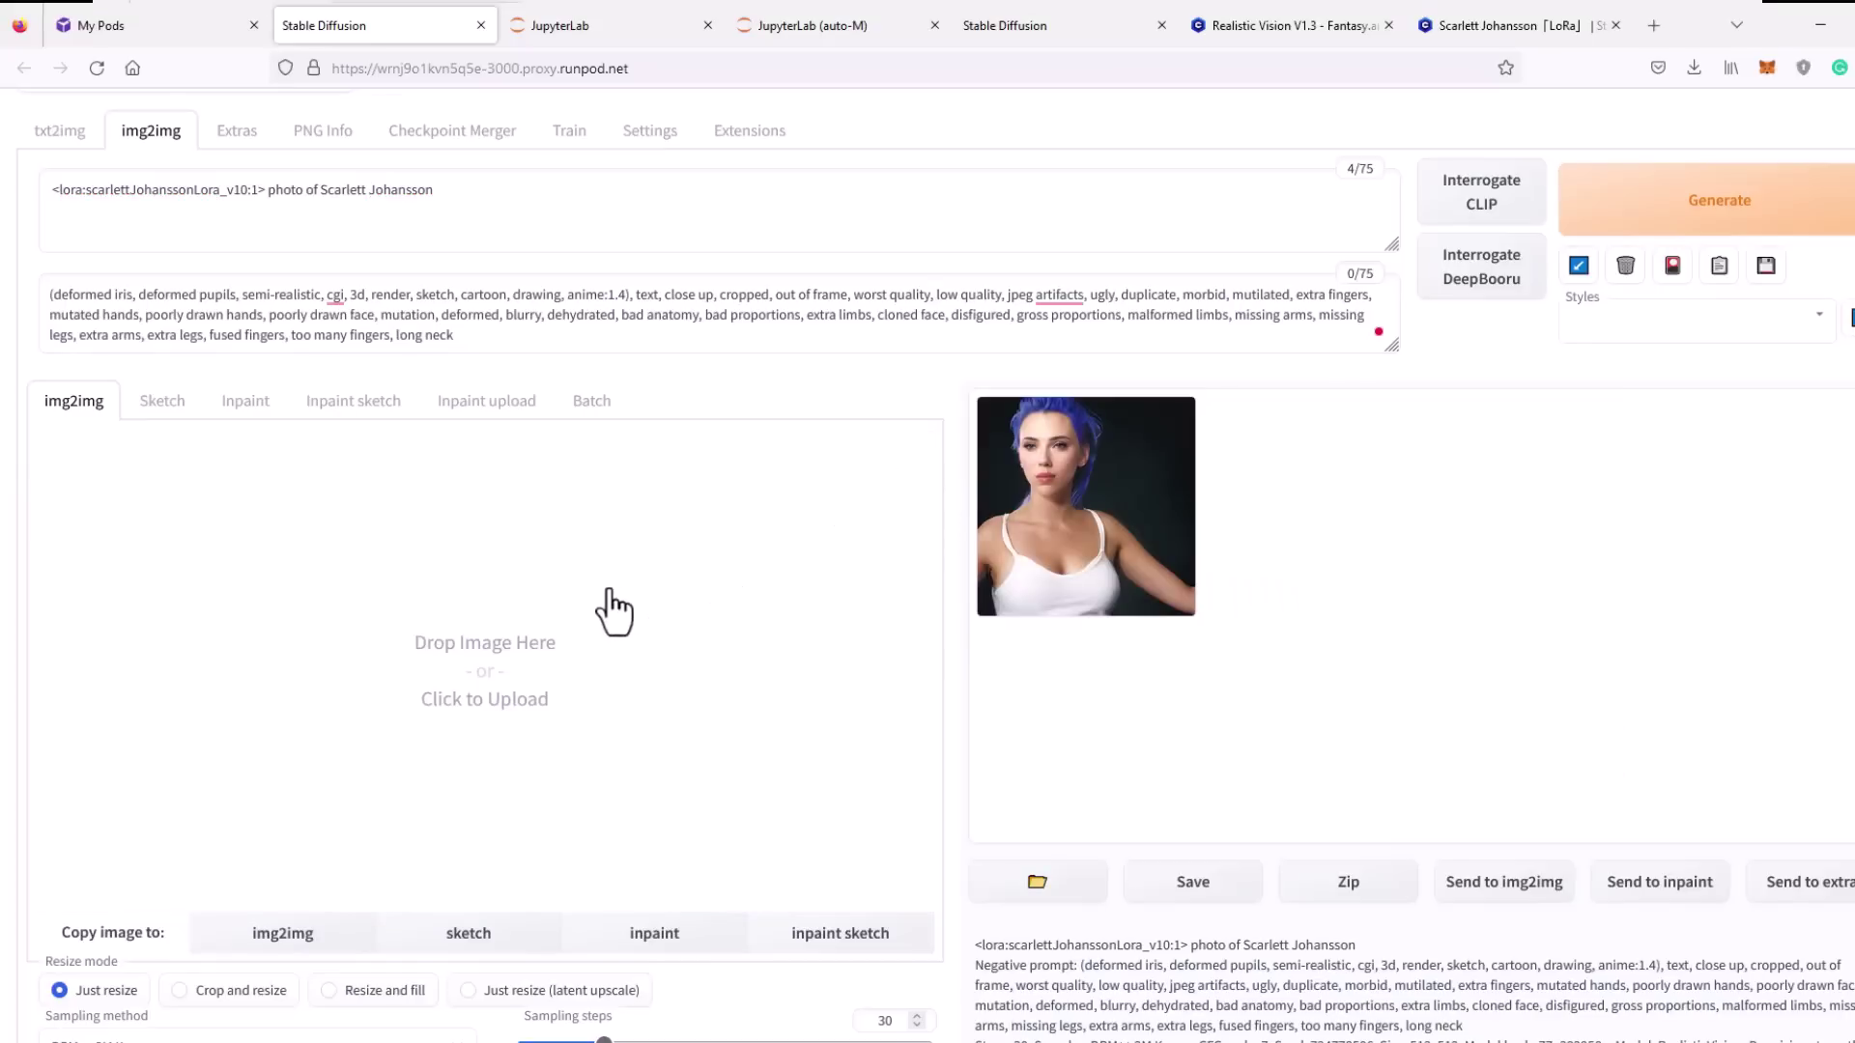
left_click(614, 611)
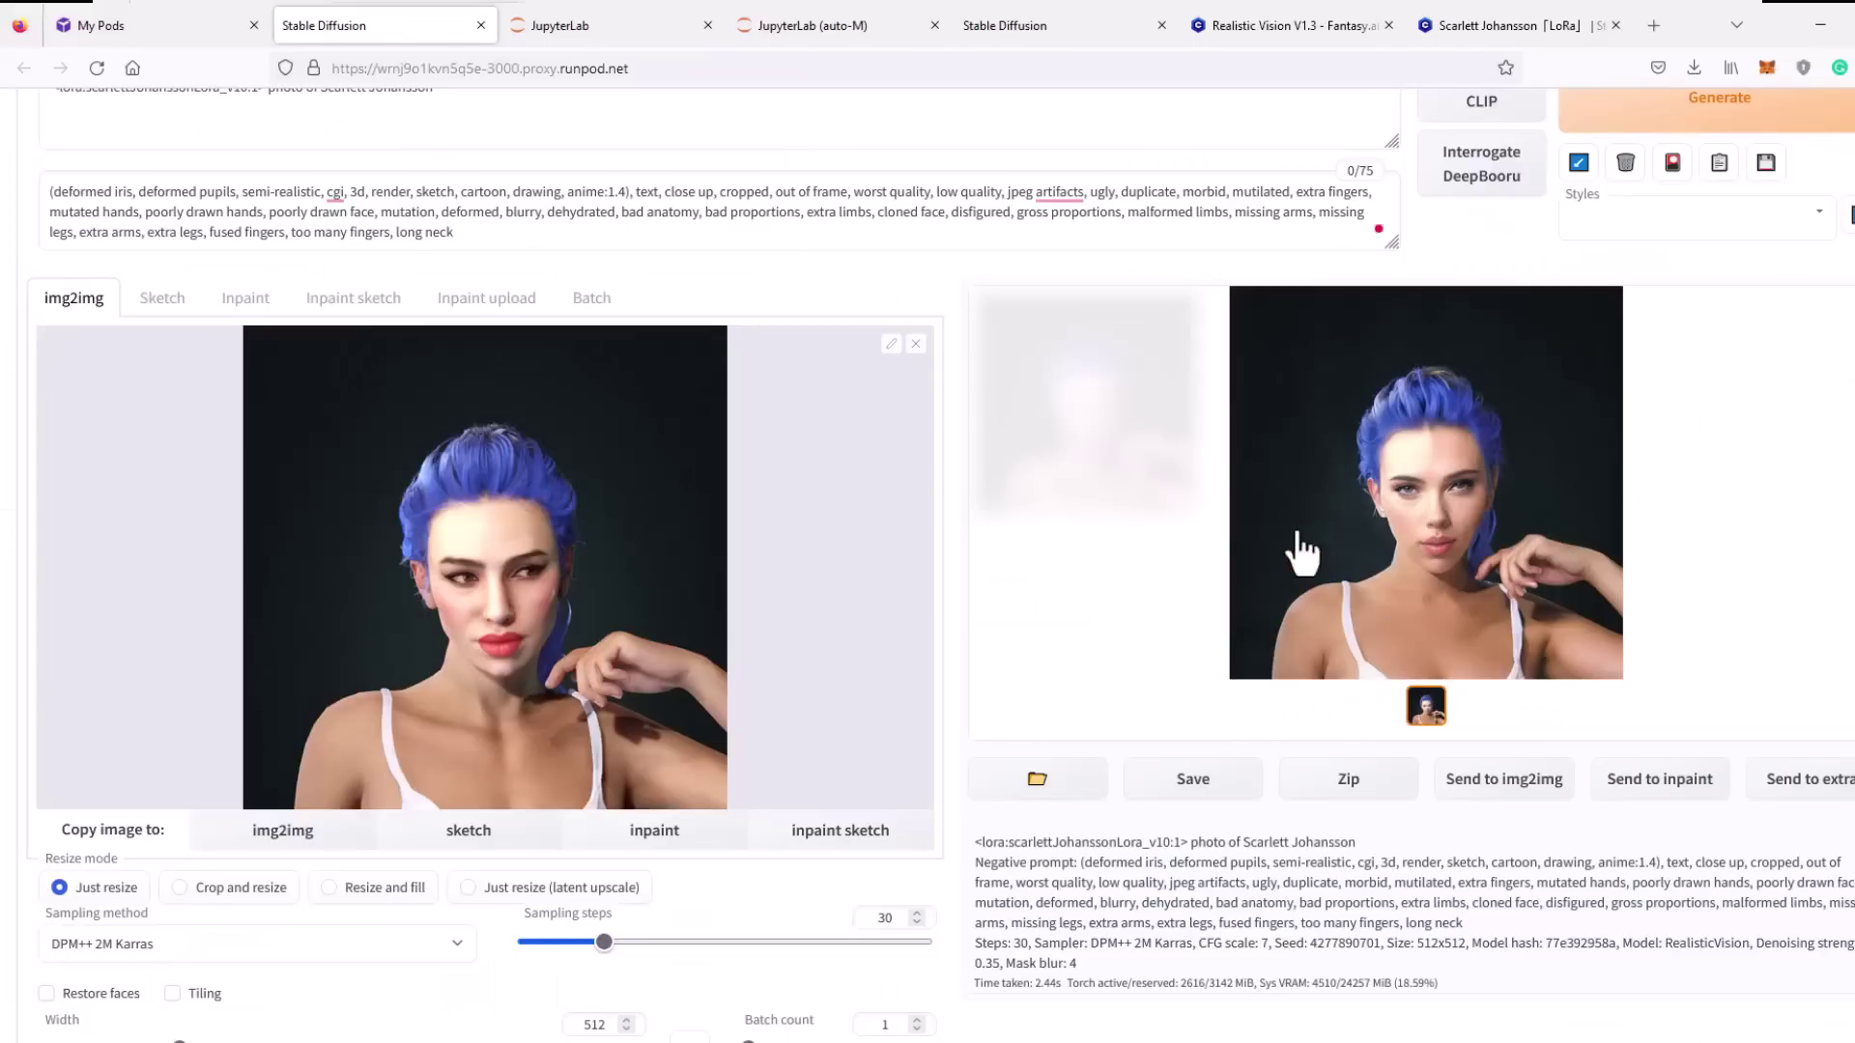
scroll(292, 305, "up", 2)
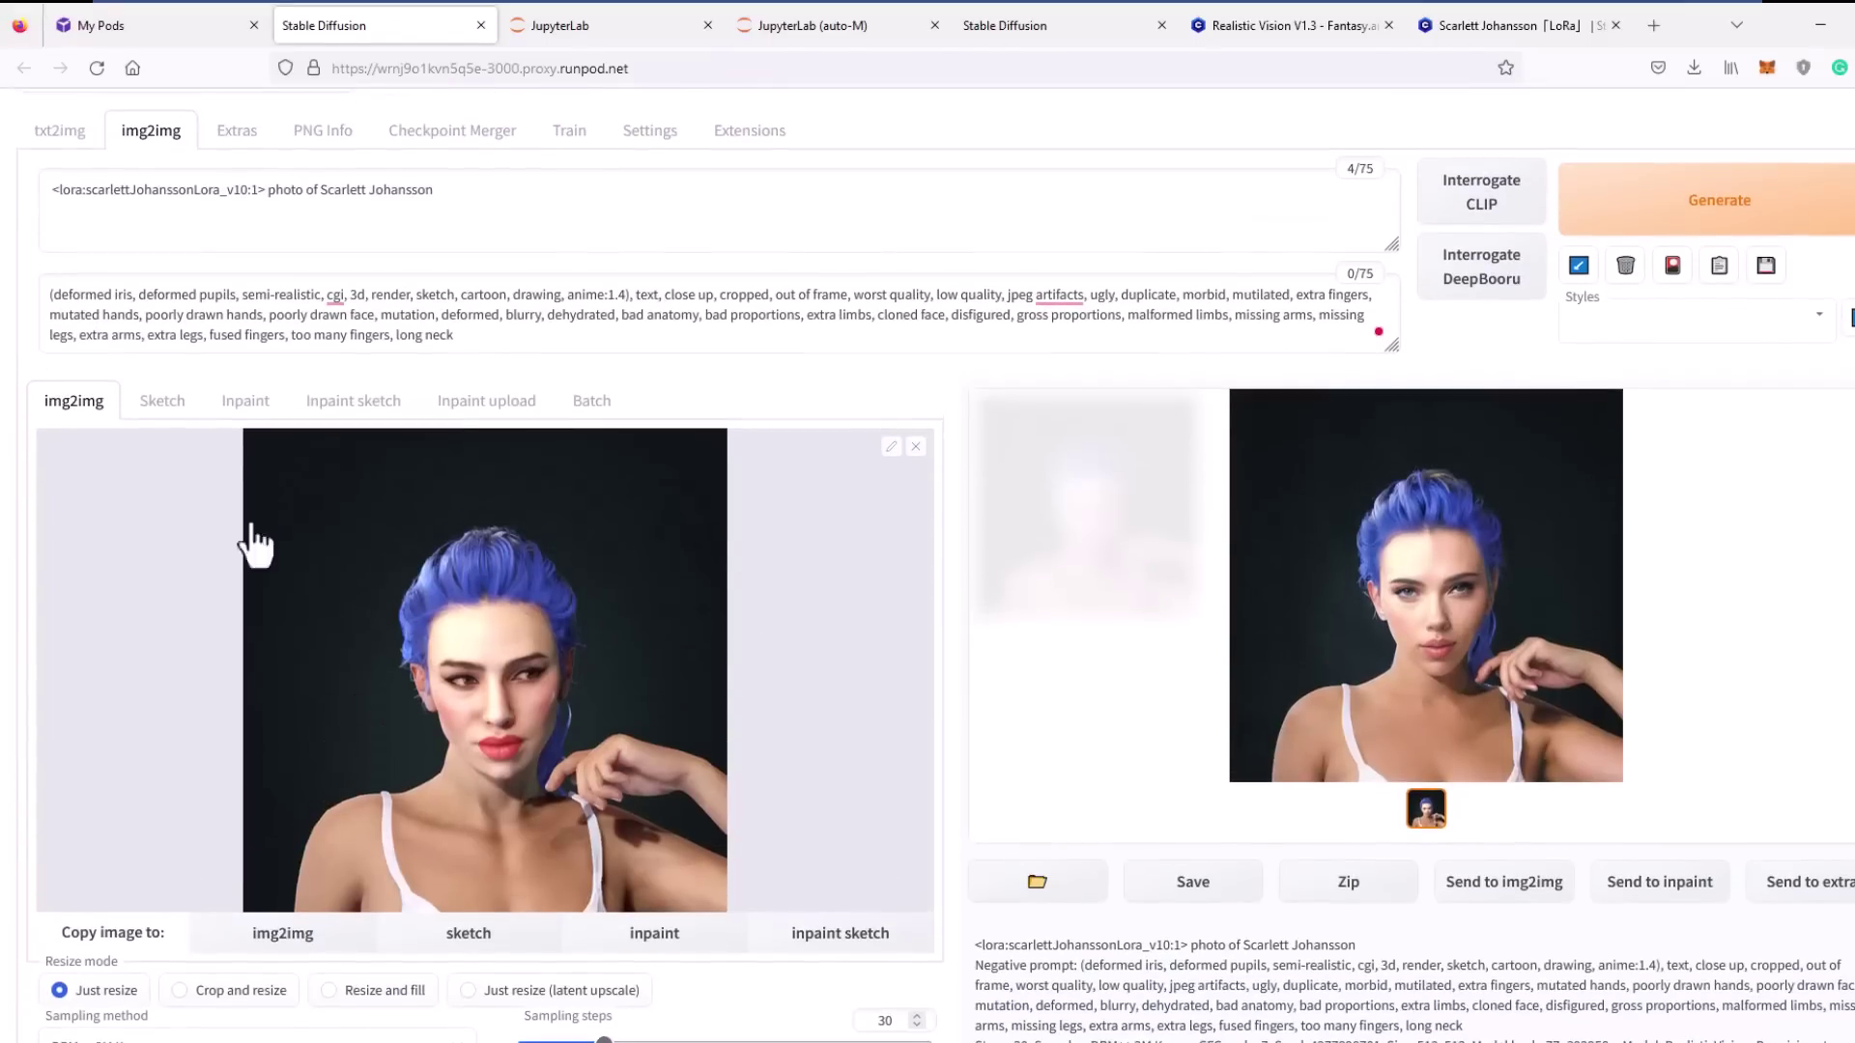
left_click(475, 193)
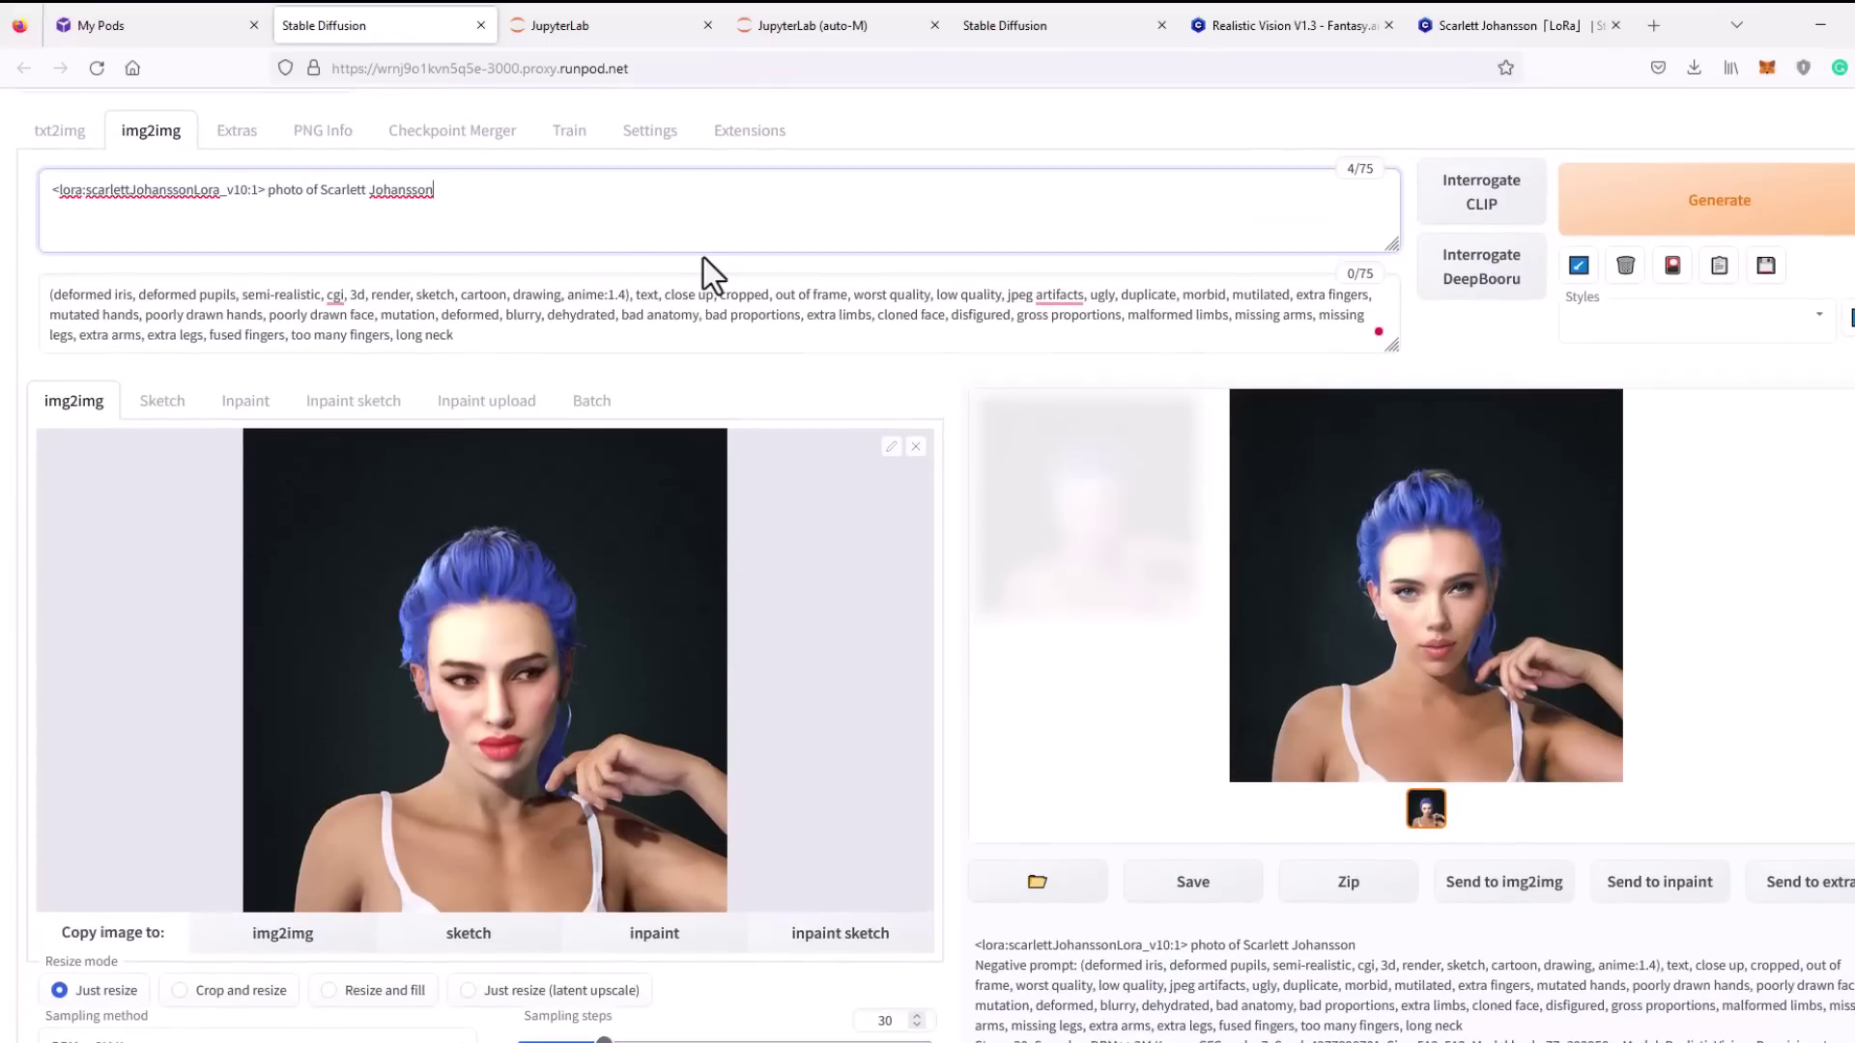
type(", red lips")
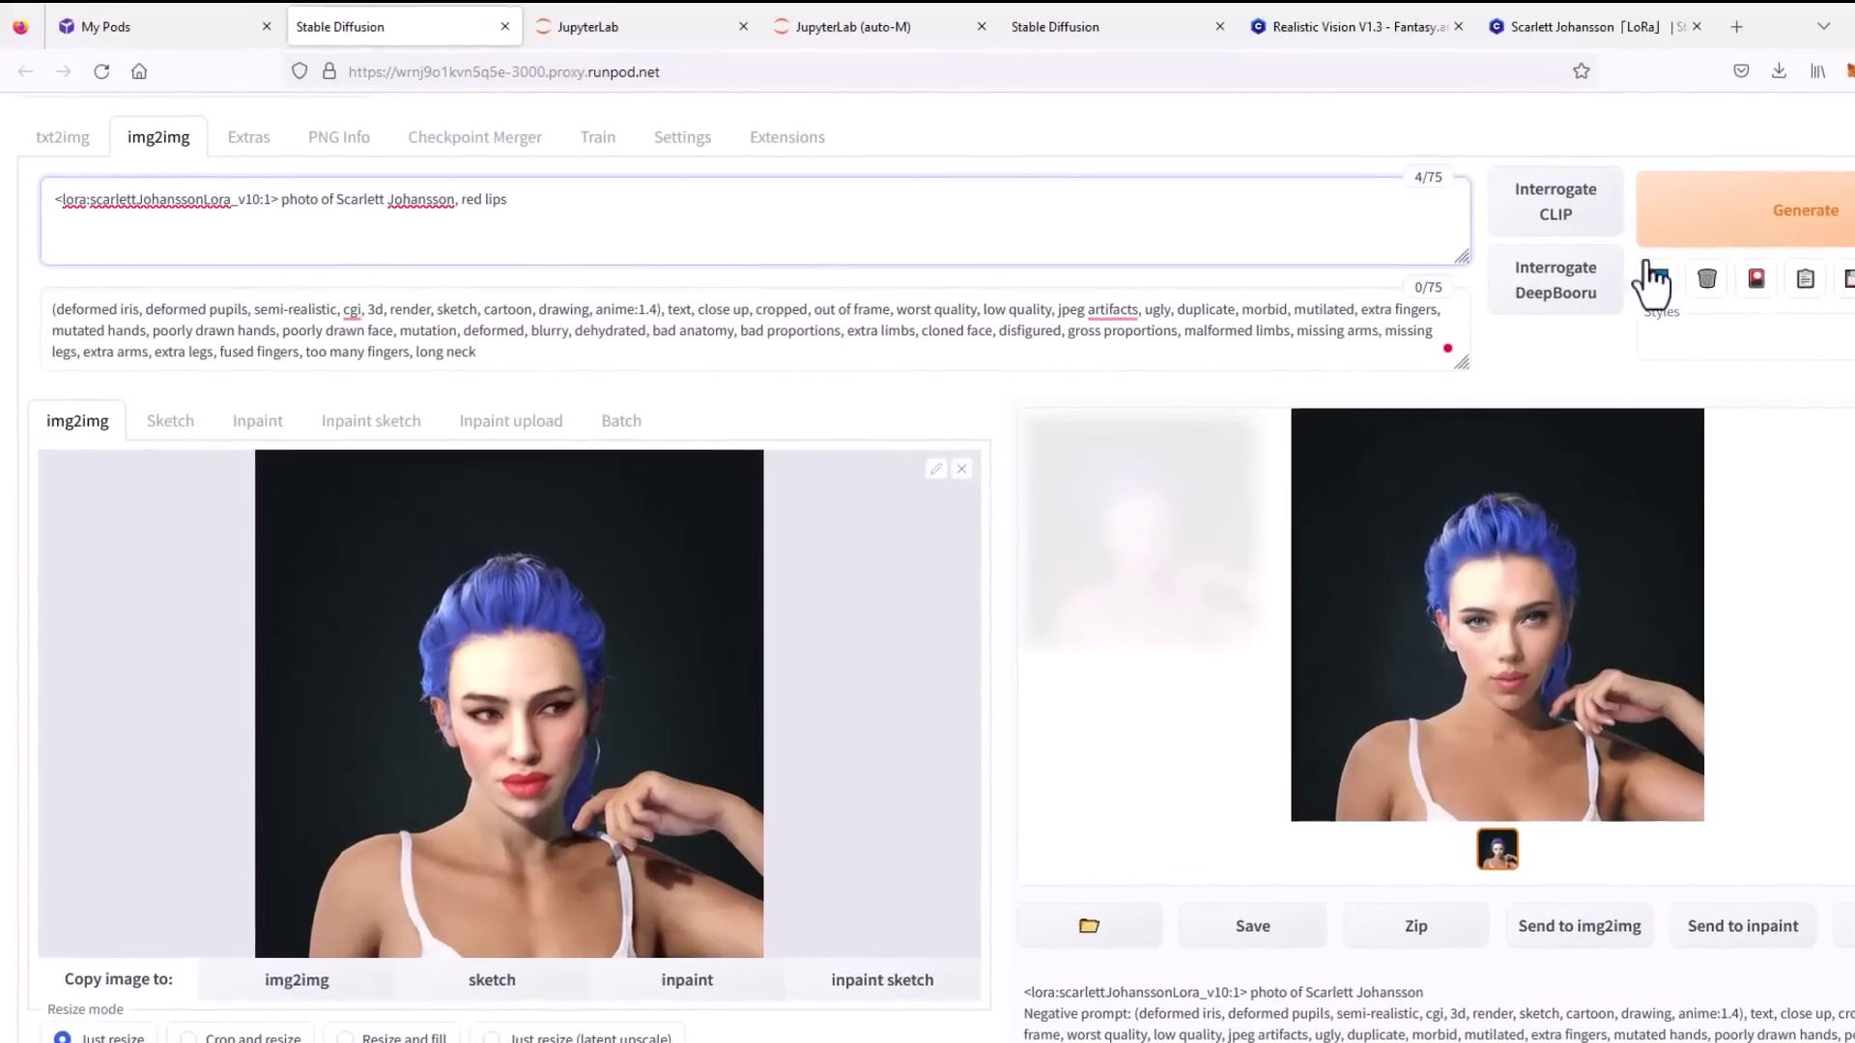
left_click(1748, 228)
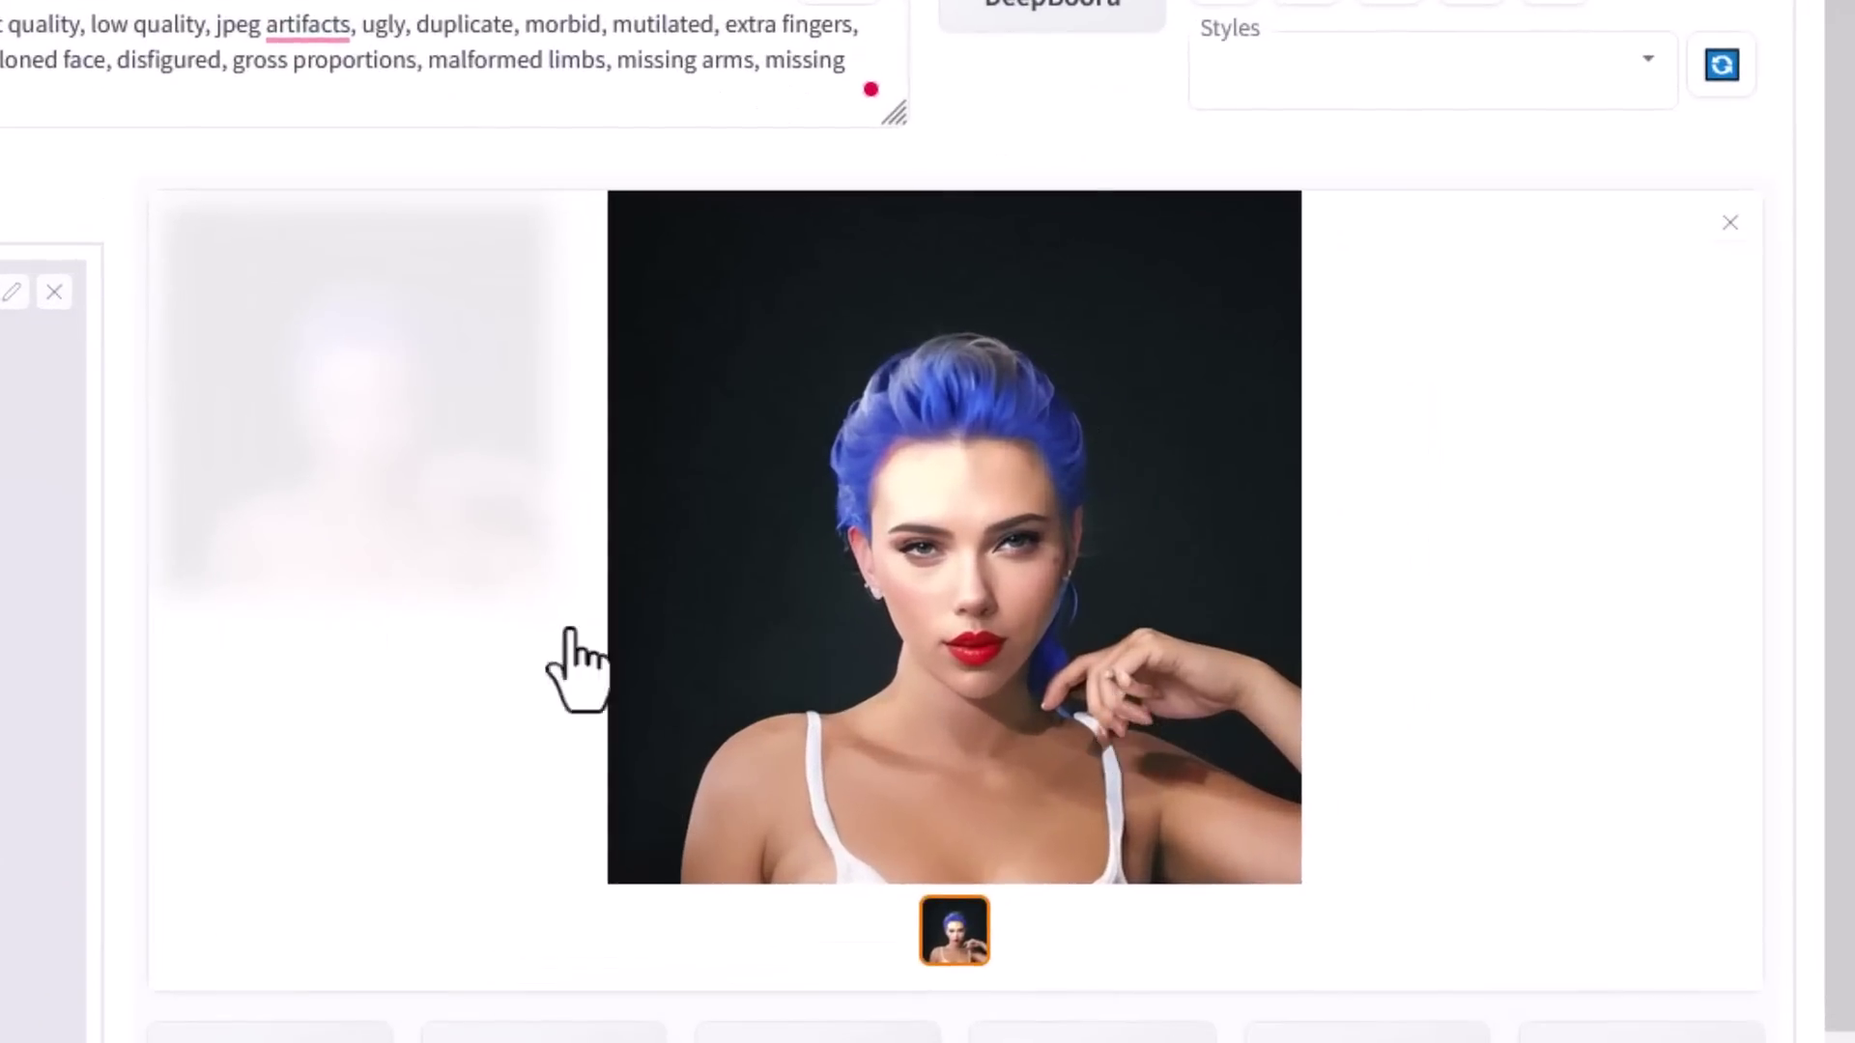
scroll(900, 599, "down", 5)
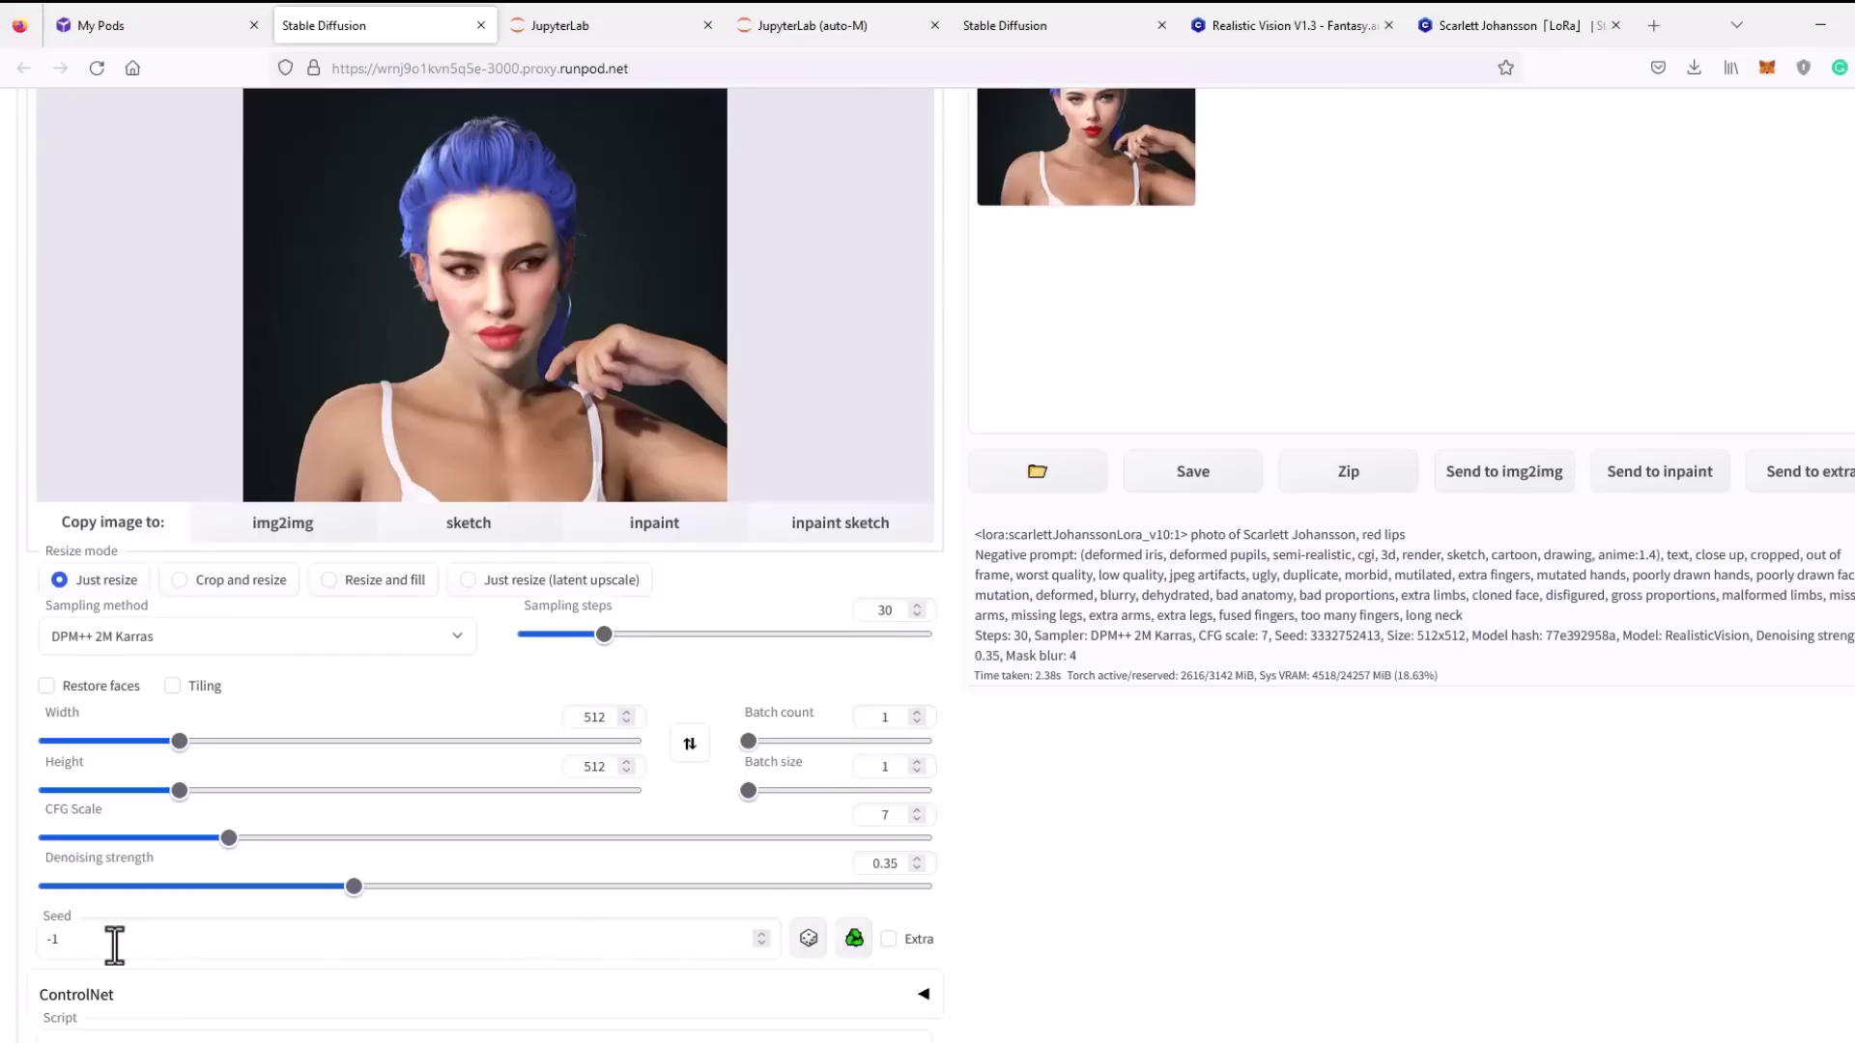
scroll(1302, 633, "up", 2)
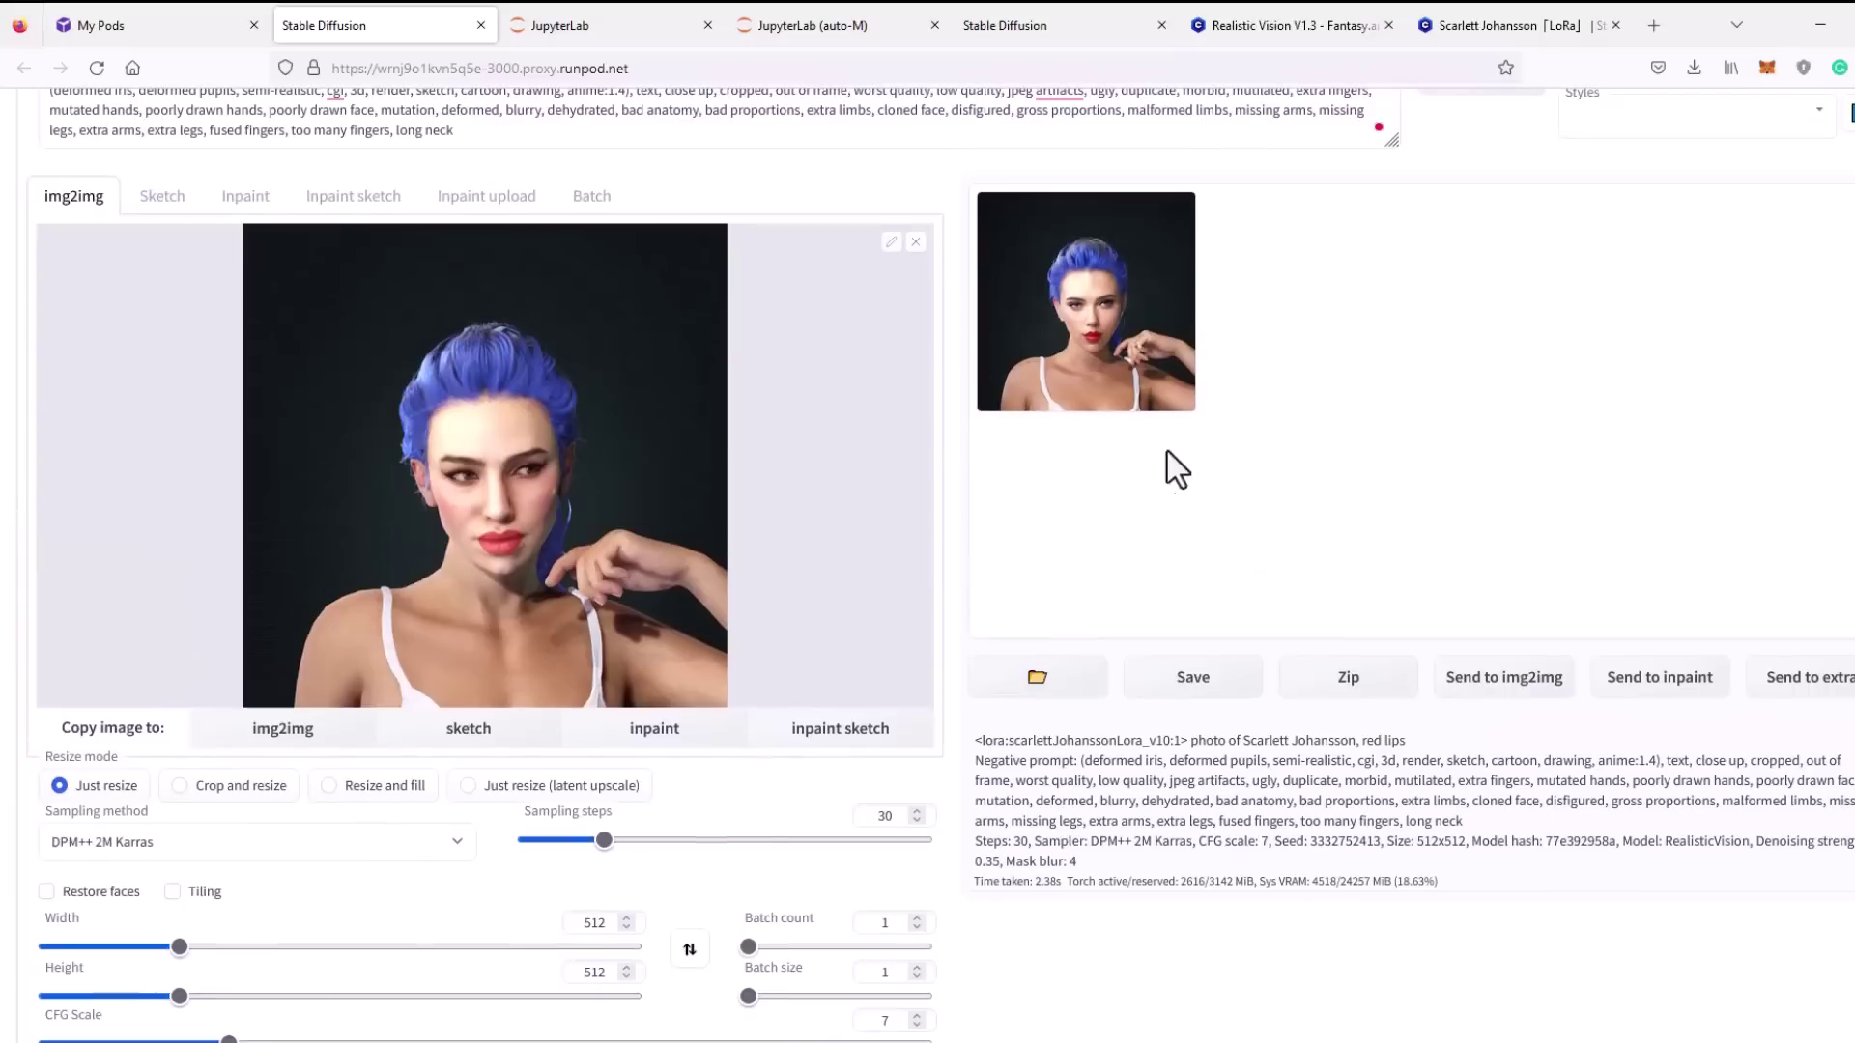
left_click(1147, 406)
scroll(862, 823, "down", 1)
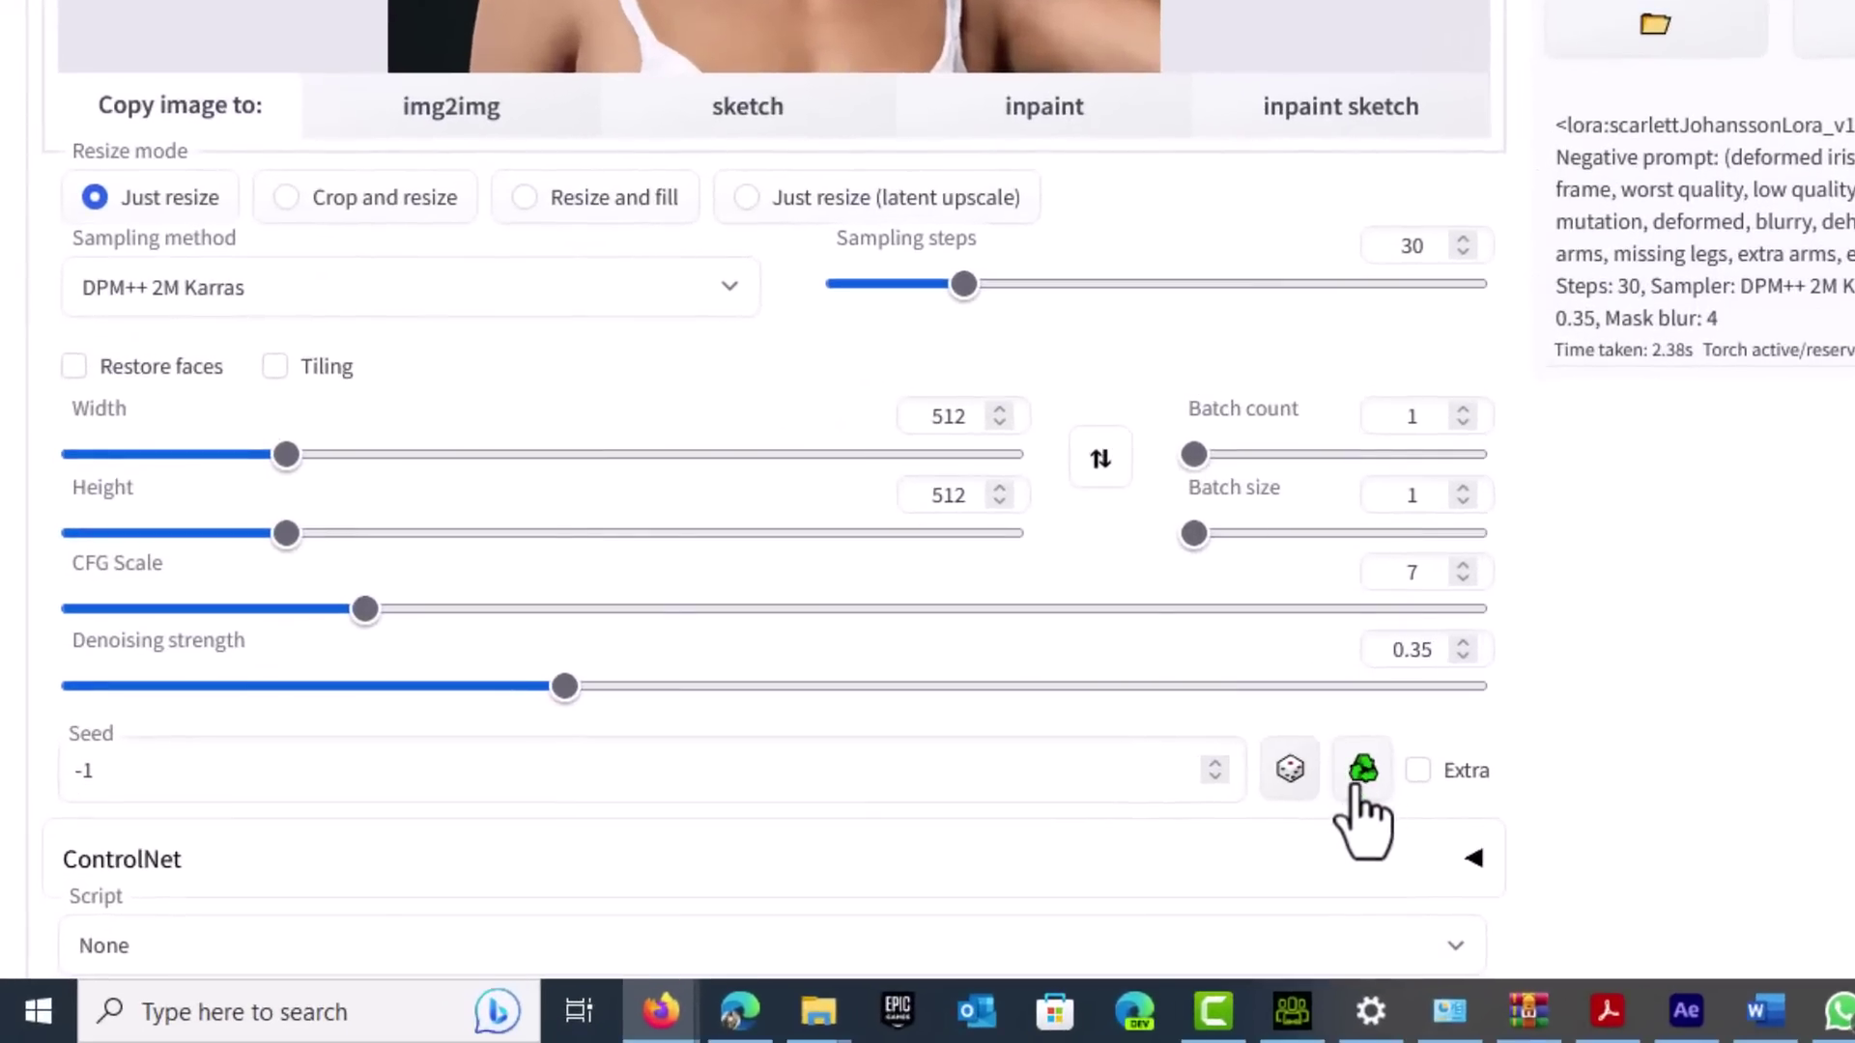
left_click(1359, 773)
Expand the ControlNet section showing Control Model 0 and 1.
scroll(1221, 704, "down", 2)
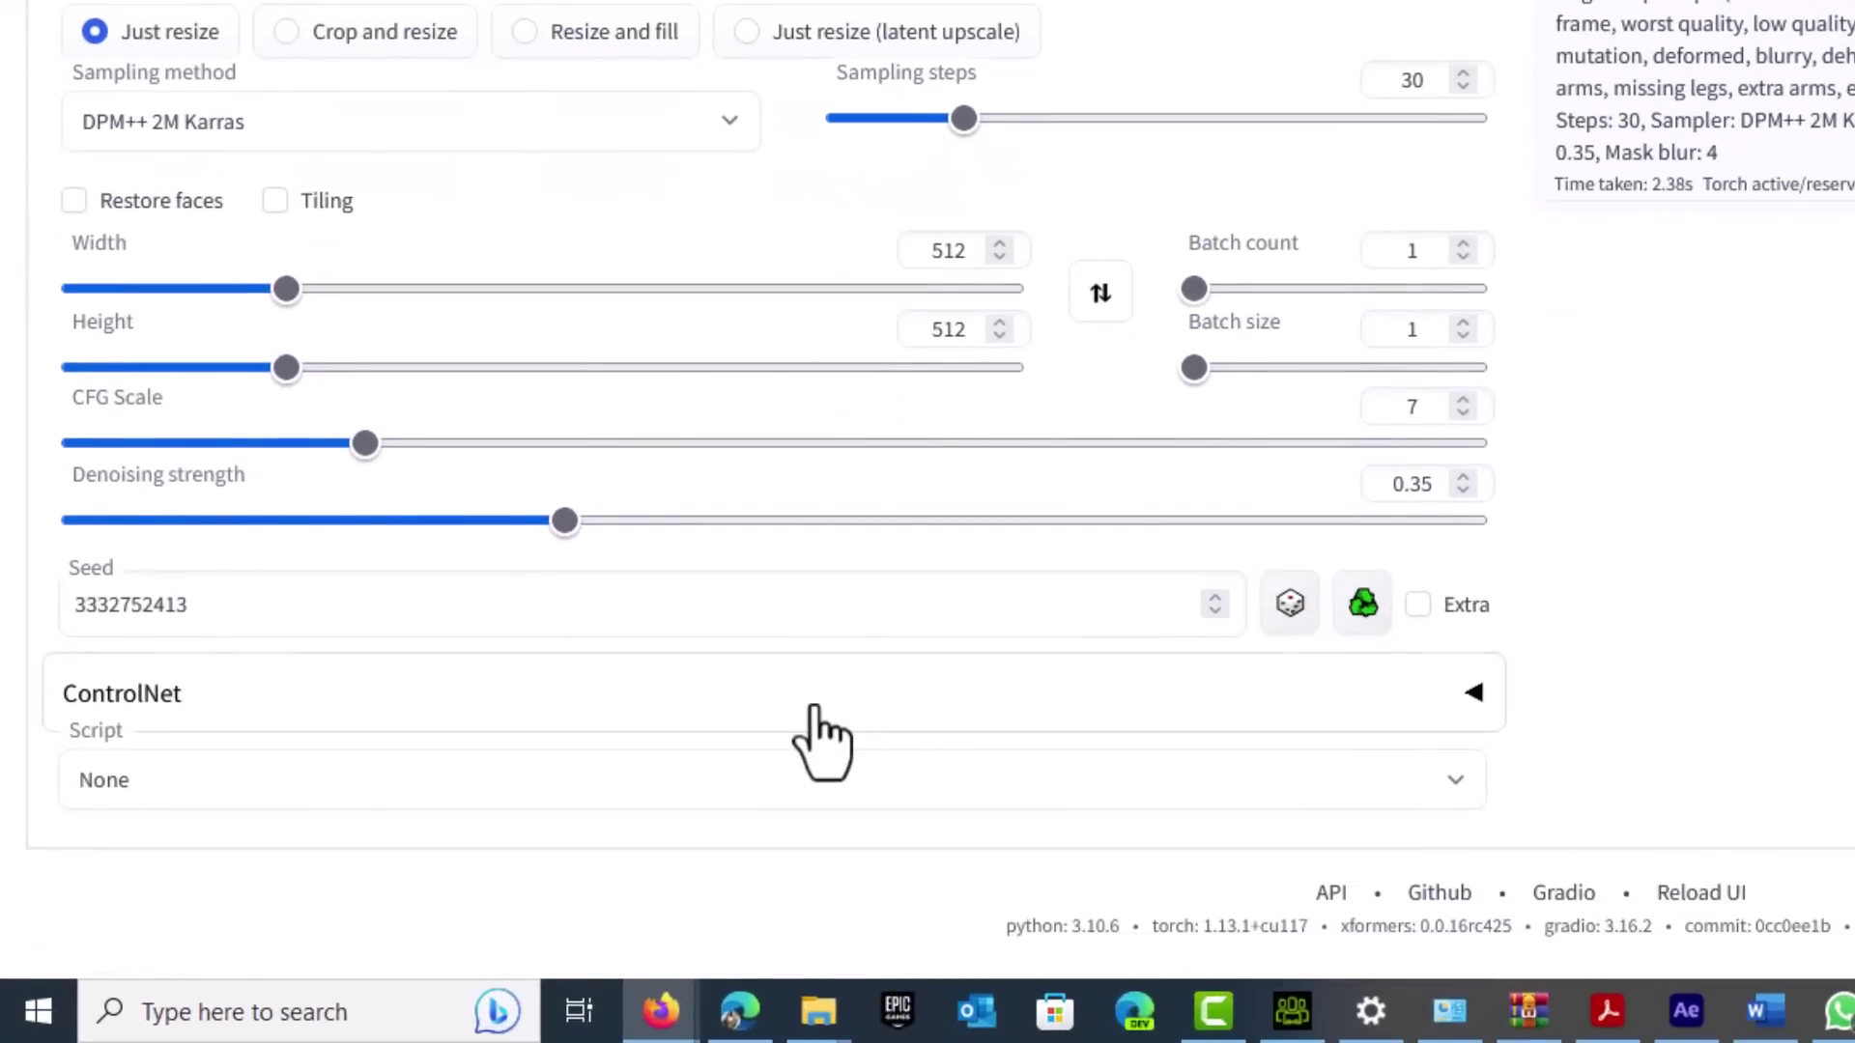
left_click(683, 703)
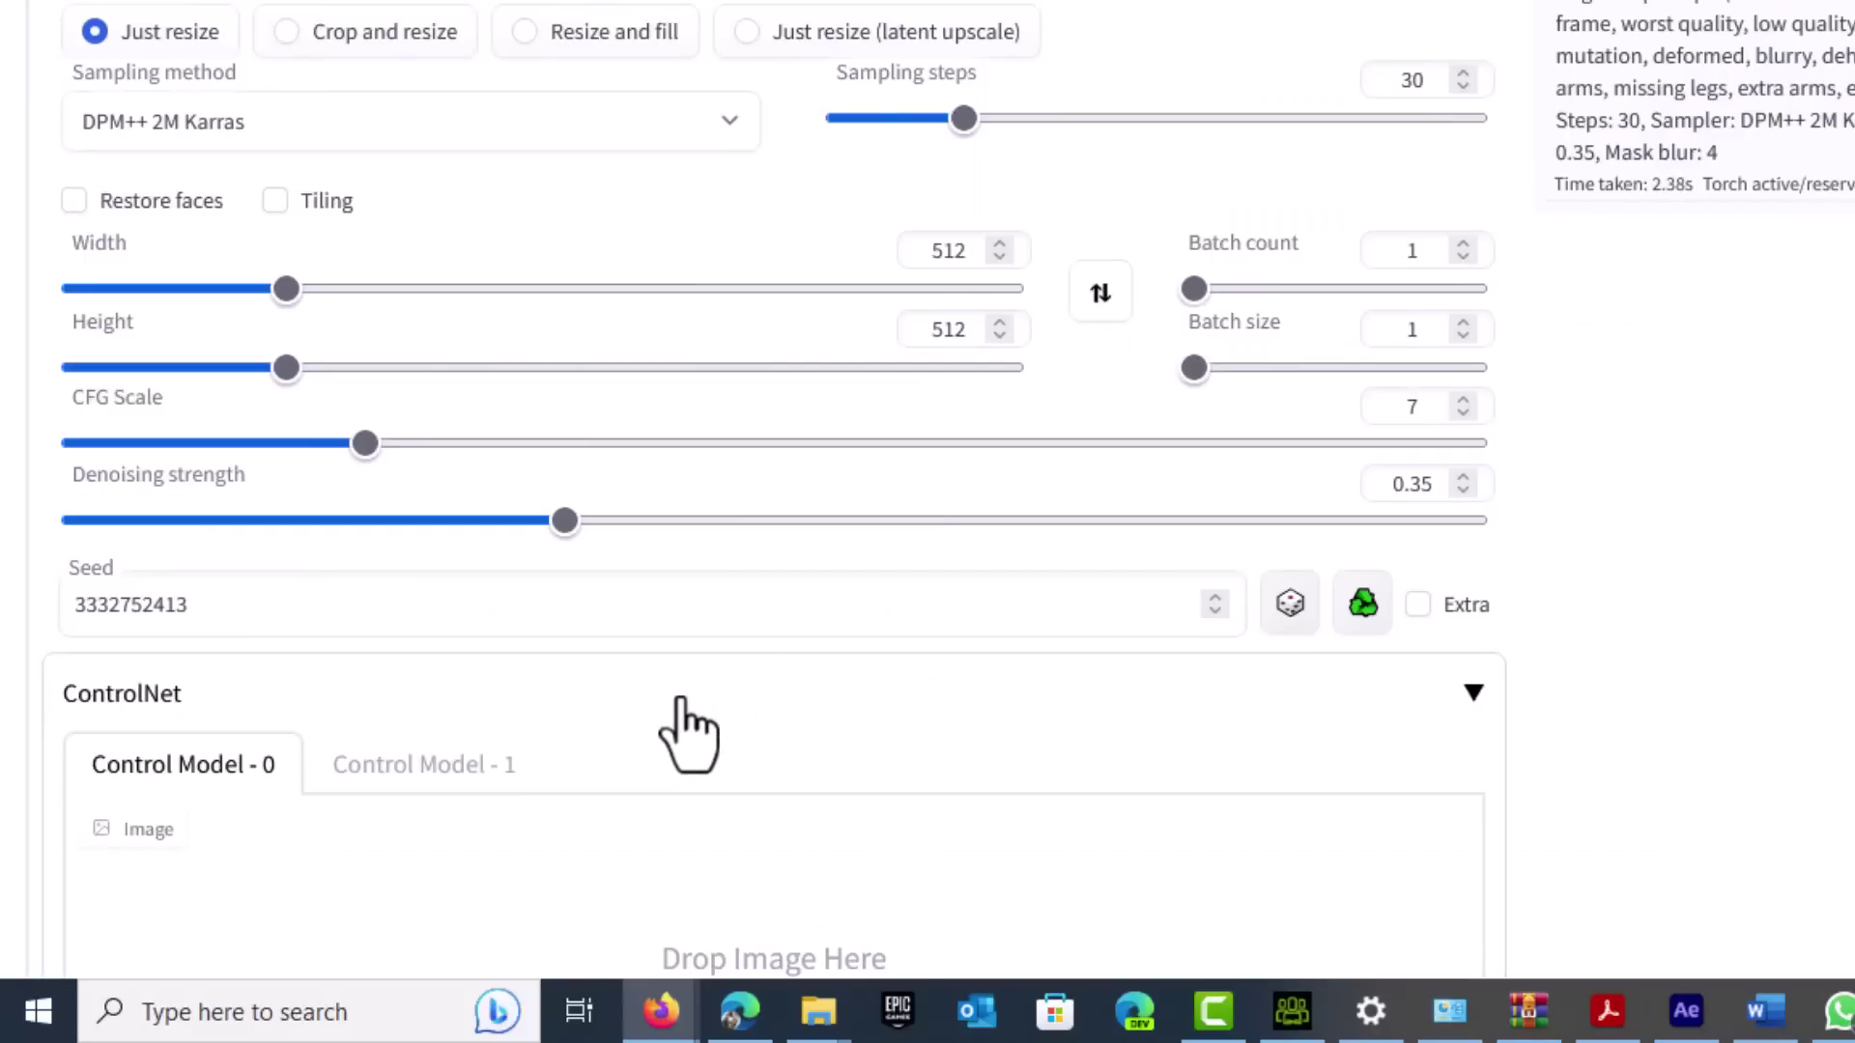
scroll(683, 703, "down", 5)
scroll(683, 735, "down", 2)
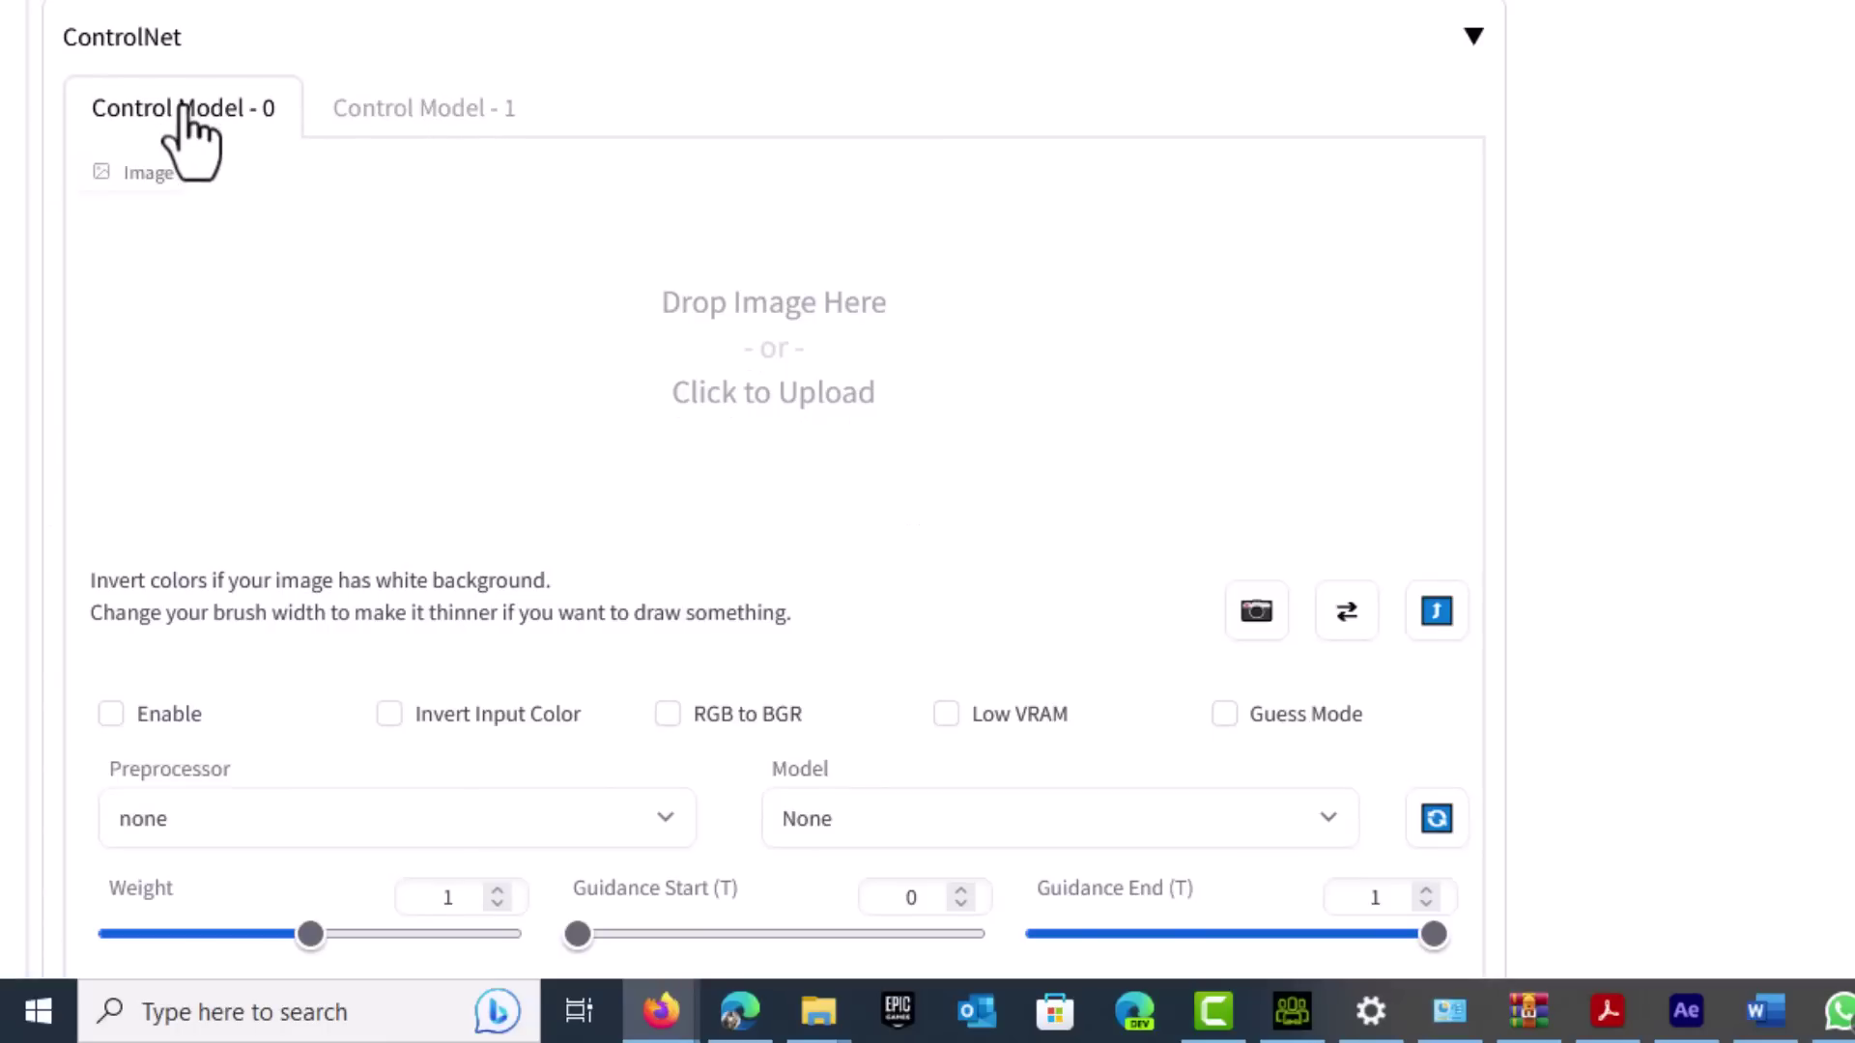
scroll(241, 140, "down", 3)
scroll(145, 213, "down", 2)
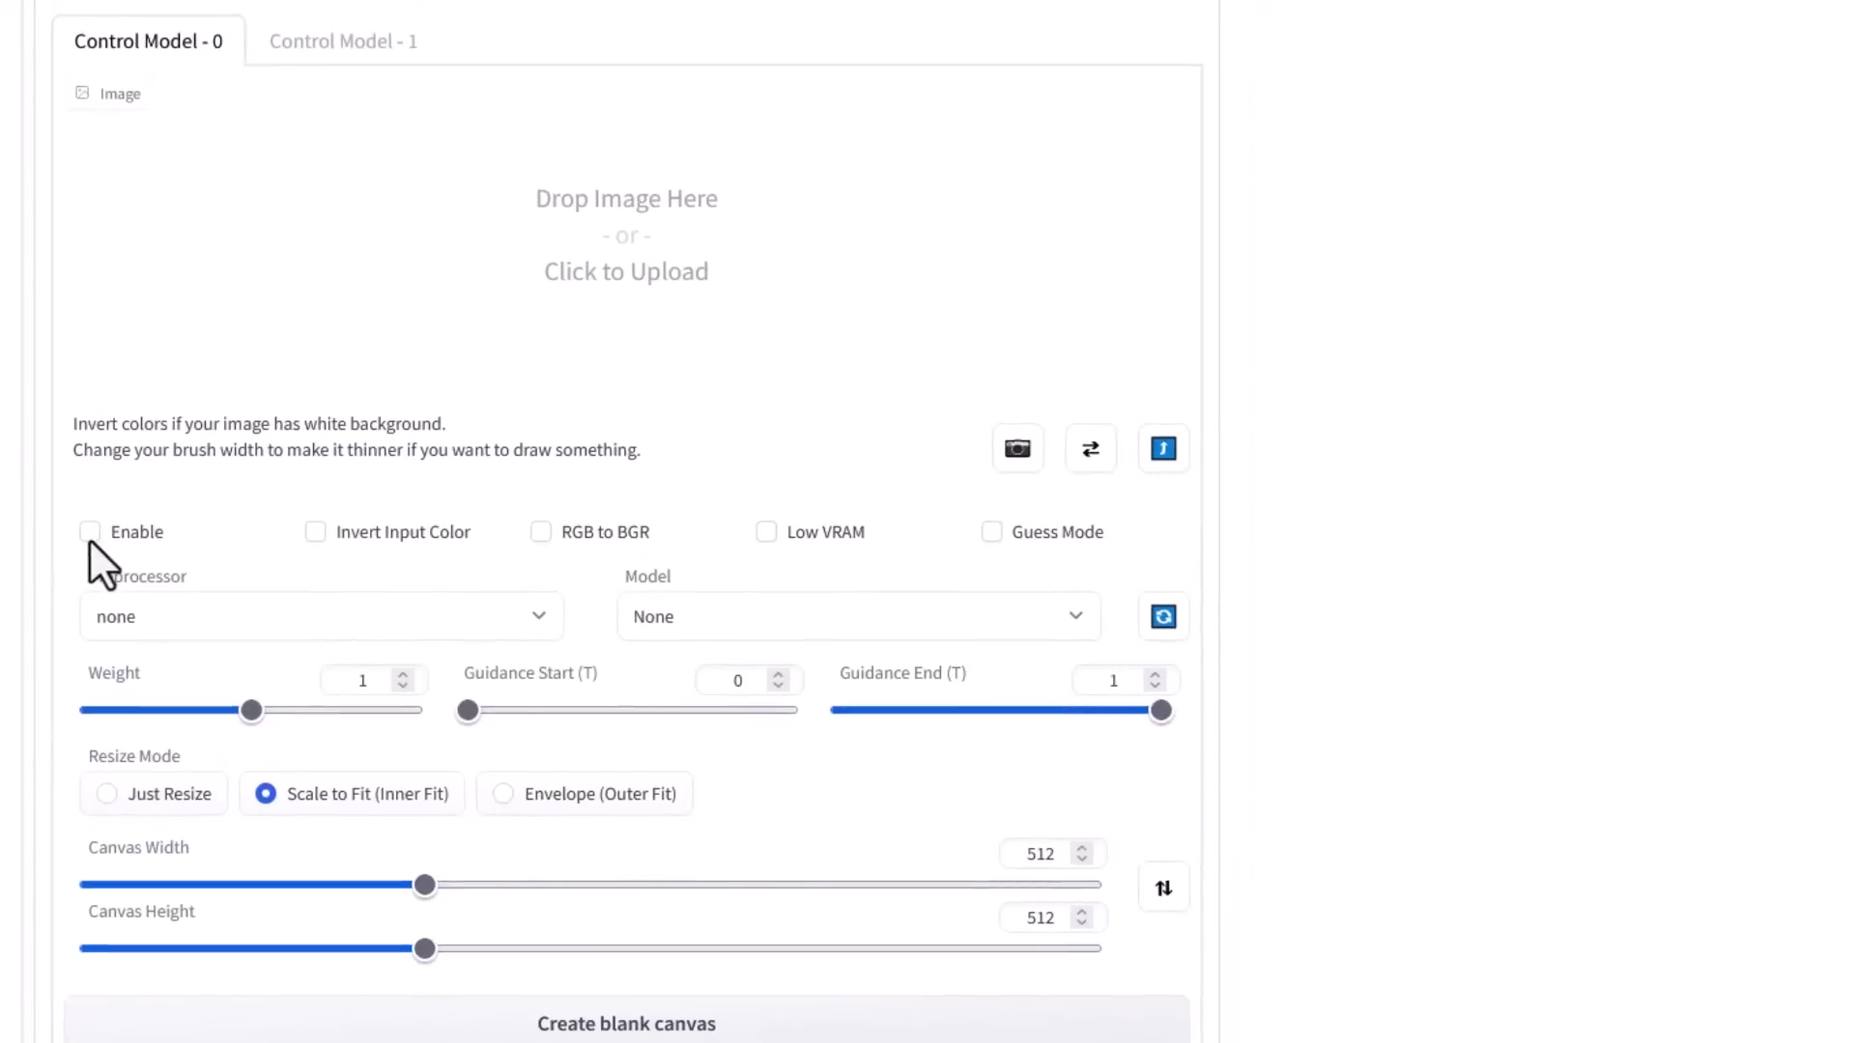
Enable ControlNet 0 with the canny preprocessor and control_sd15_canny model.
left_click(89, 533)
left_click(174, 618)
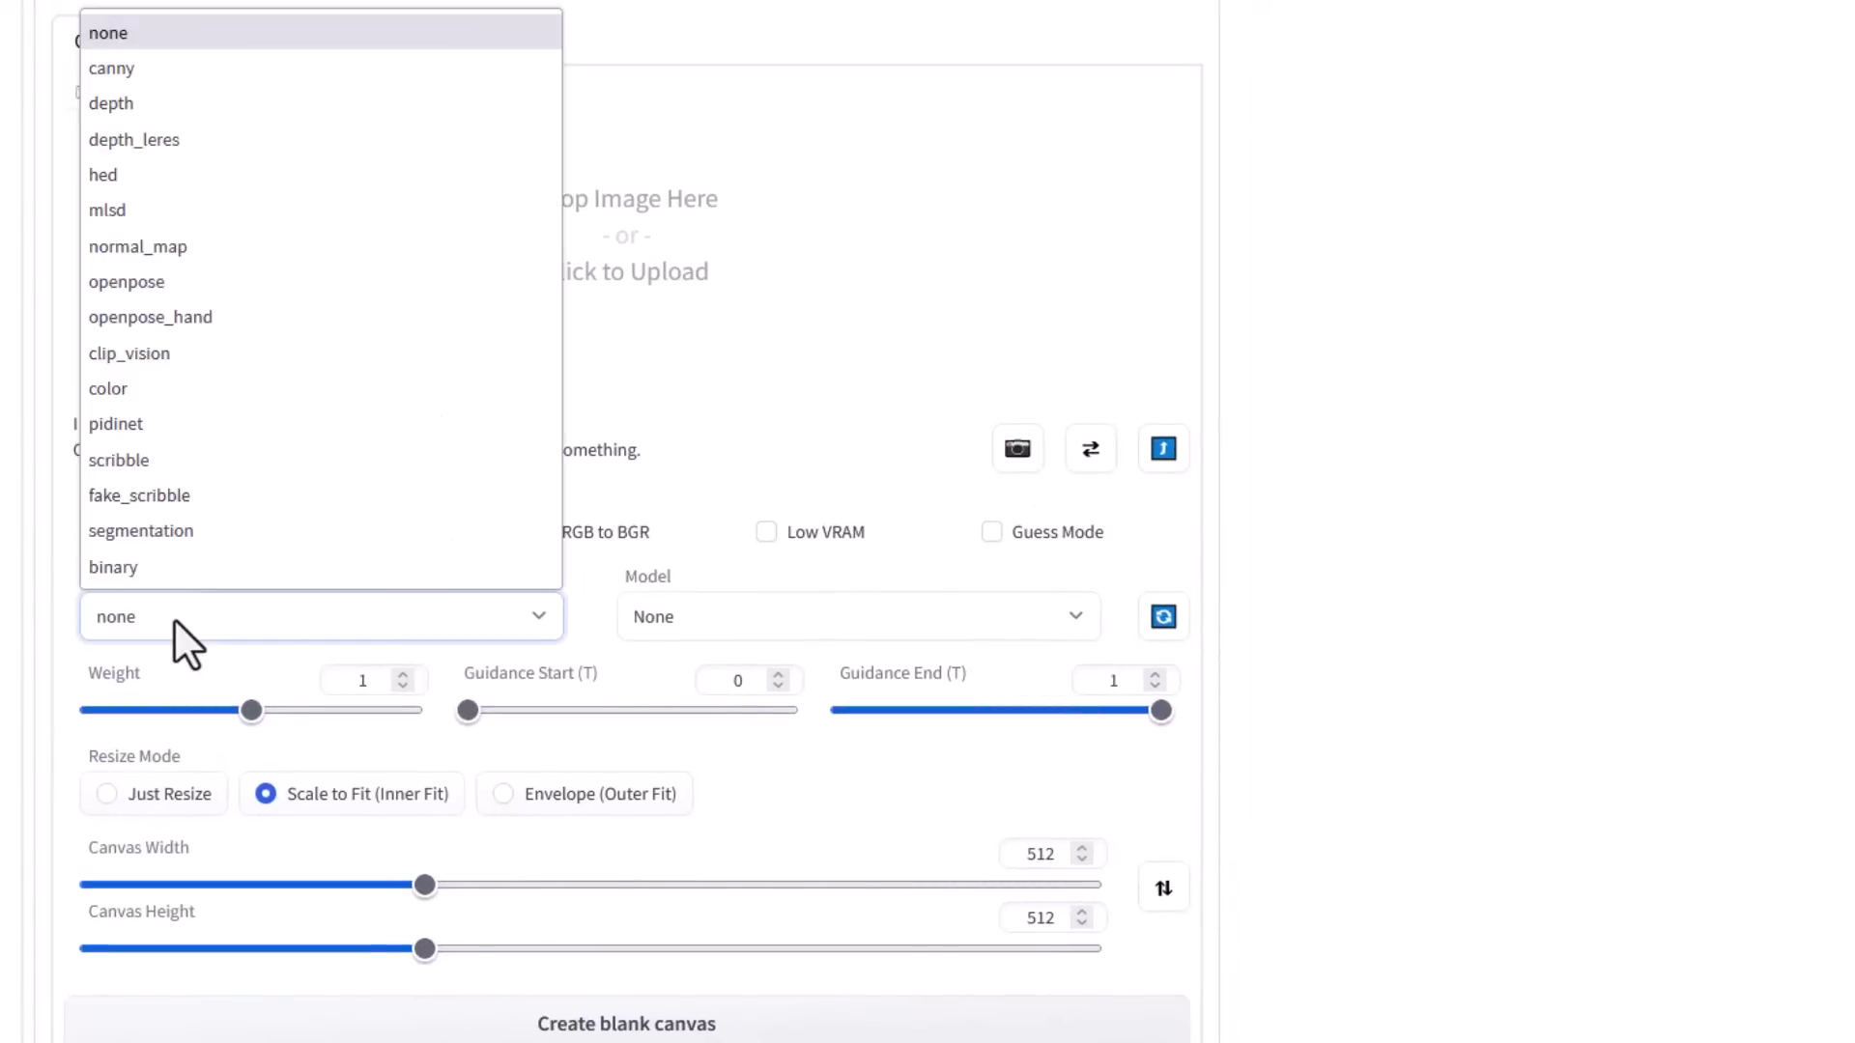
left_click(244, 64)
left_click(668, 619)
left_click(721, 705)
scroll(391, 580, "down", 3)
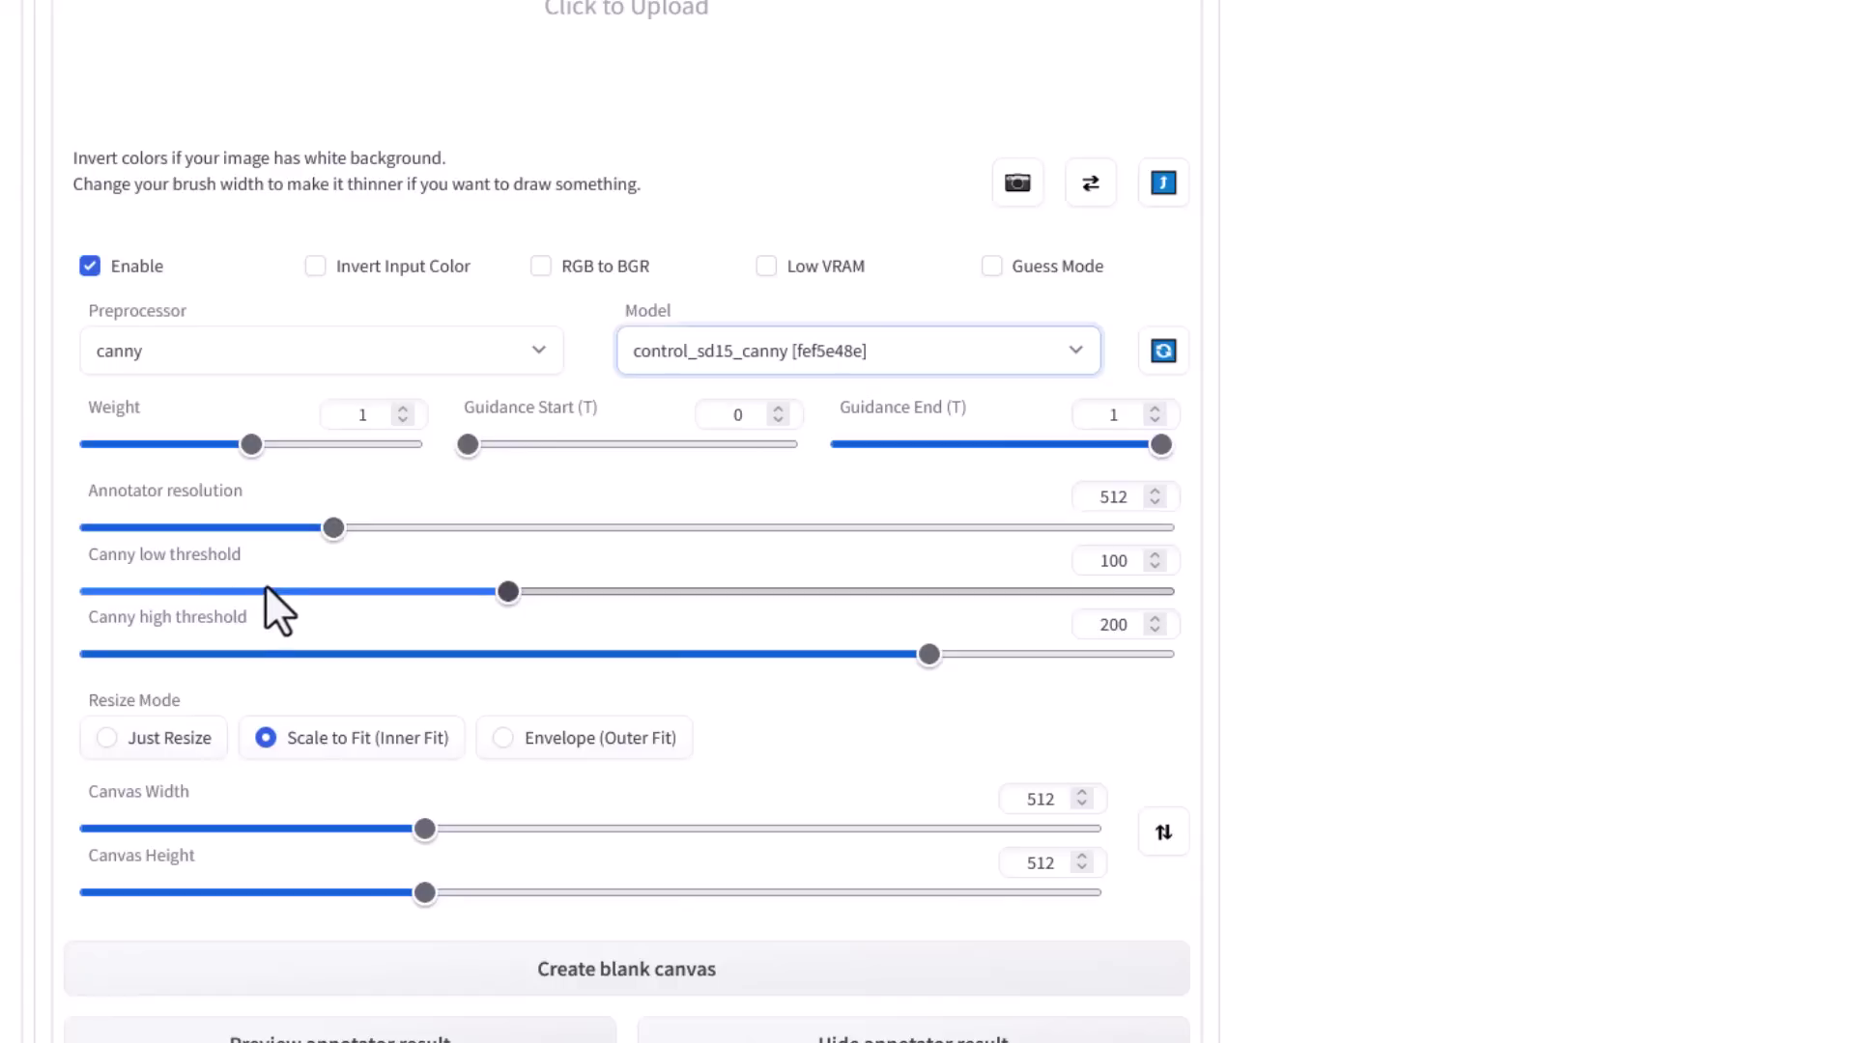
Enlarge the first generated red-lipped portrait in the output gallery.
scroll(309, 562, "up", 4)
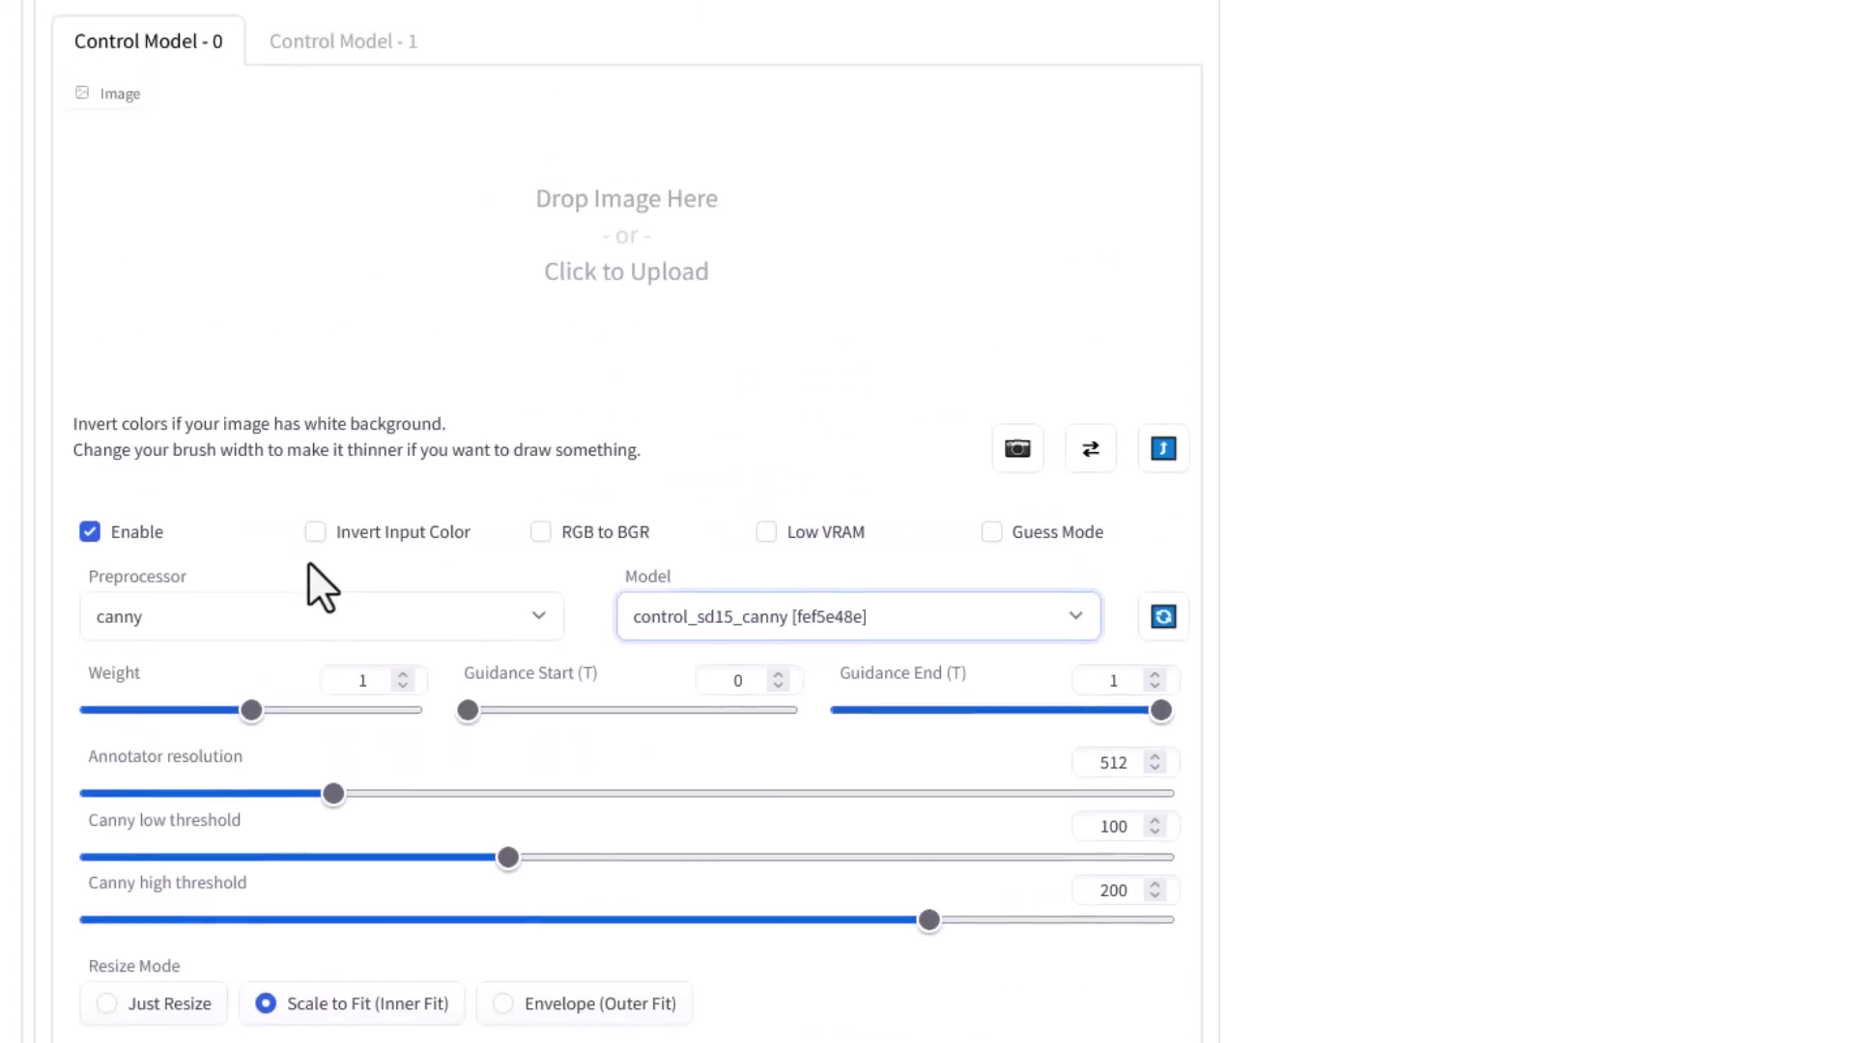
scroll(309, 561, "down", 3)
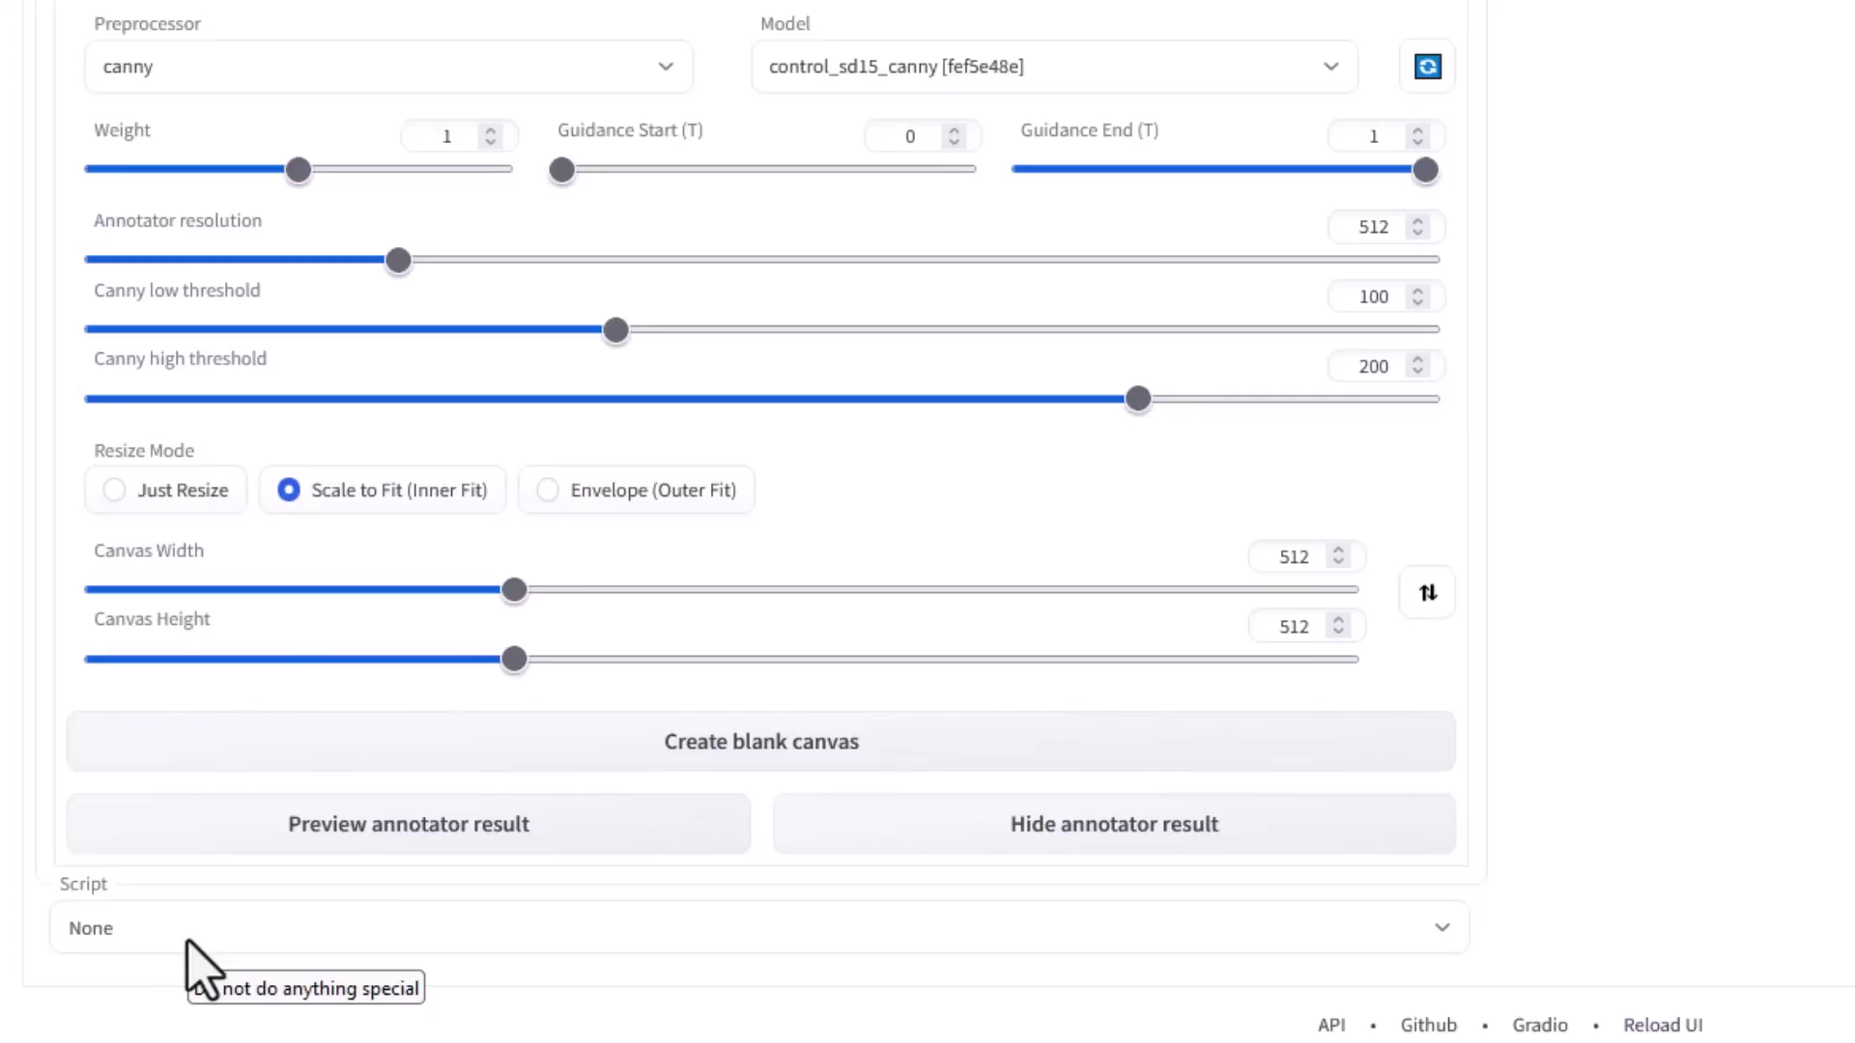
scroll(1700, 580, "up", 12)
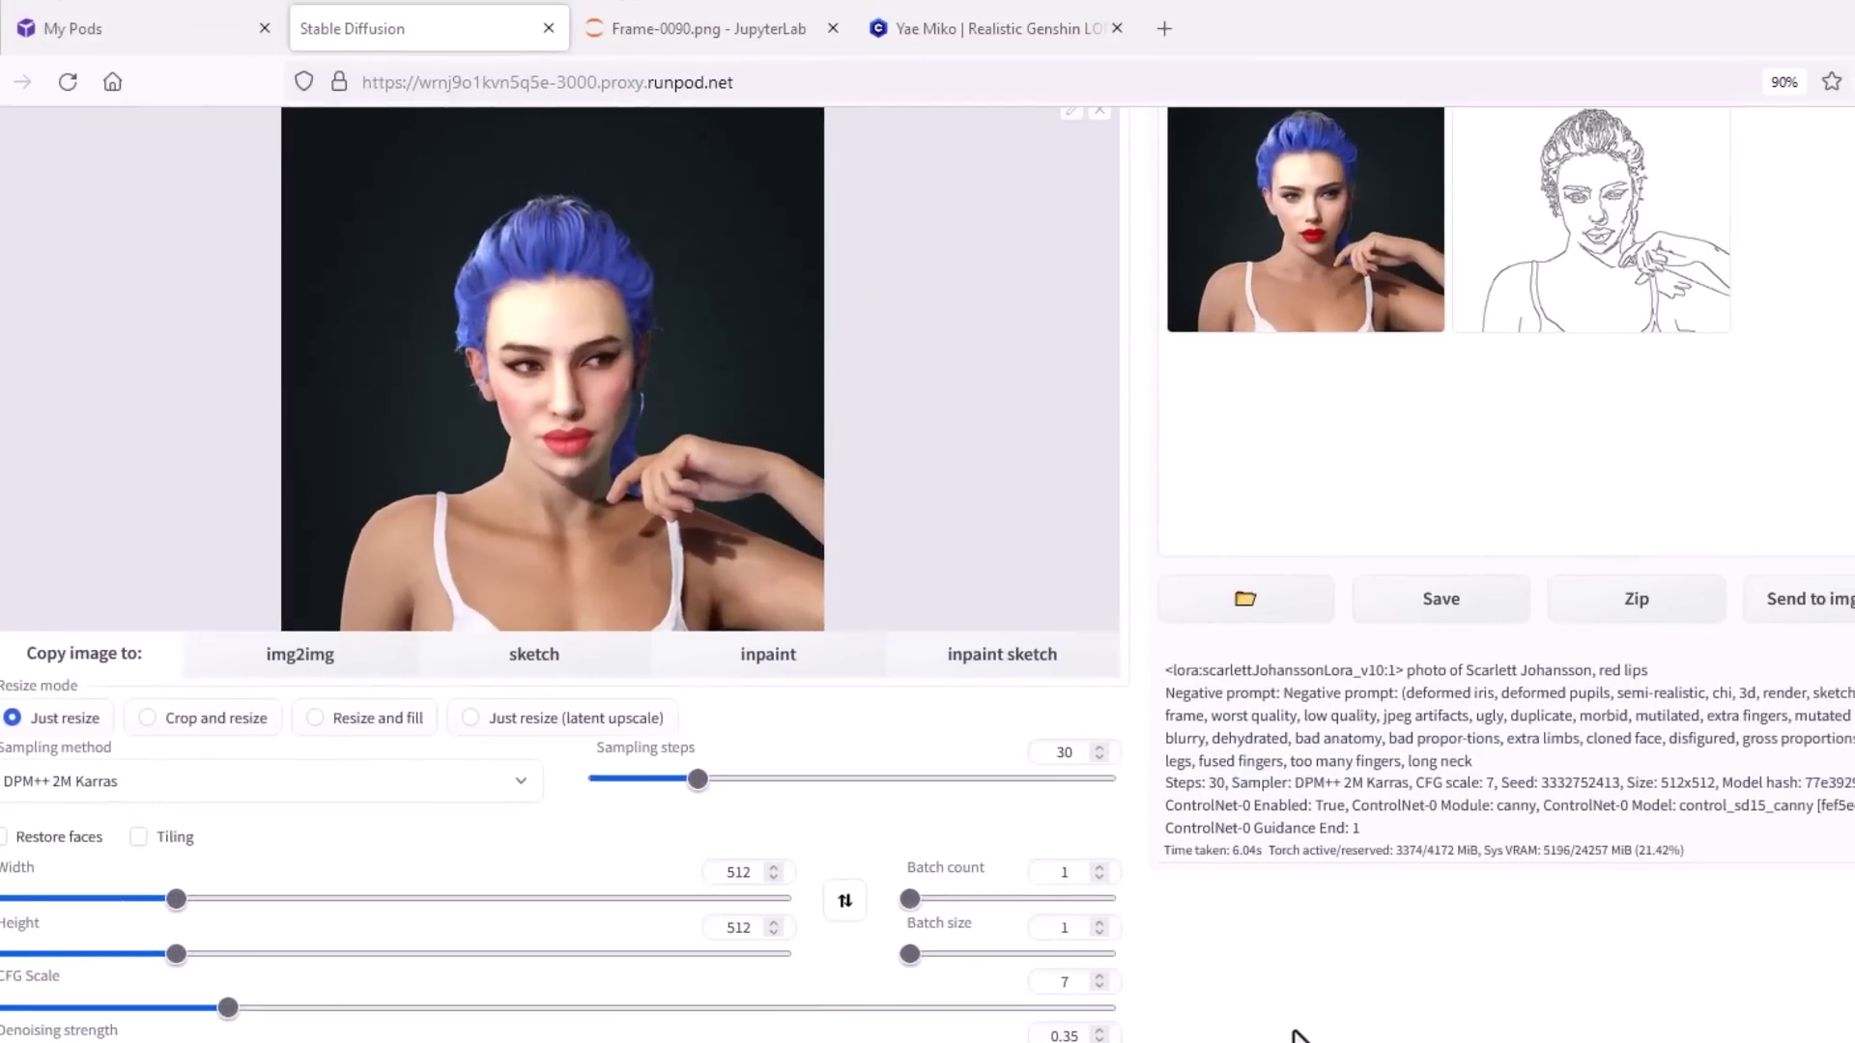
scroll(1297, 1035, "up", 3)
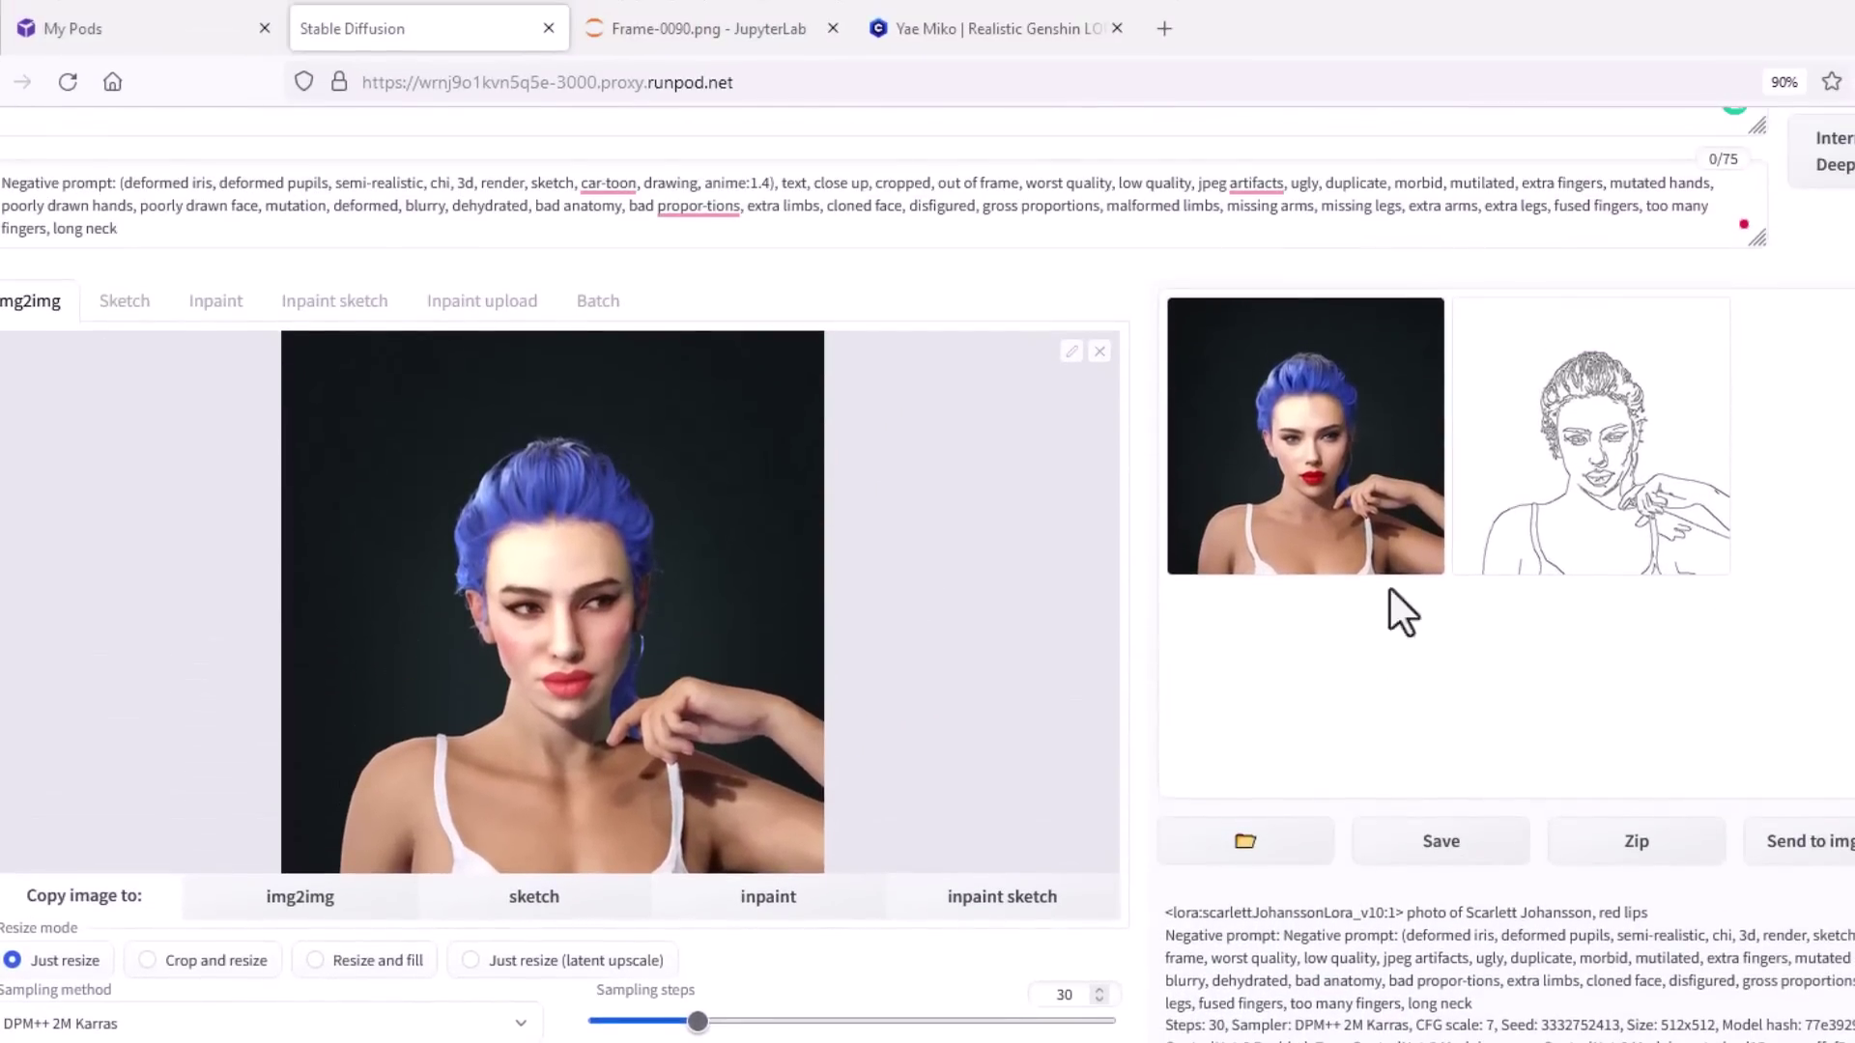
left_click(1319, 537)
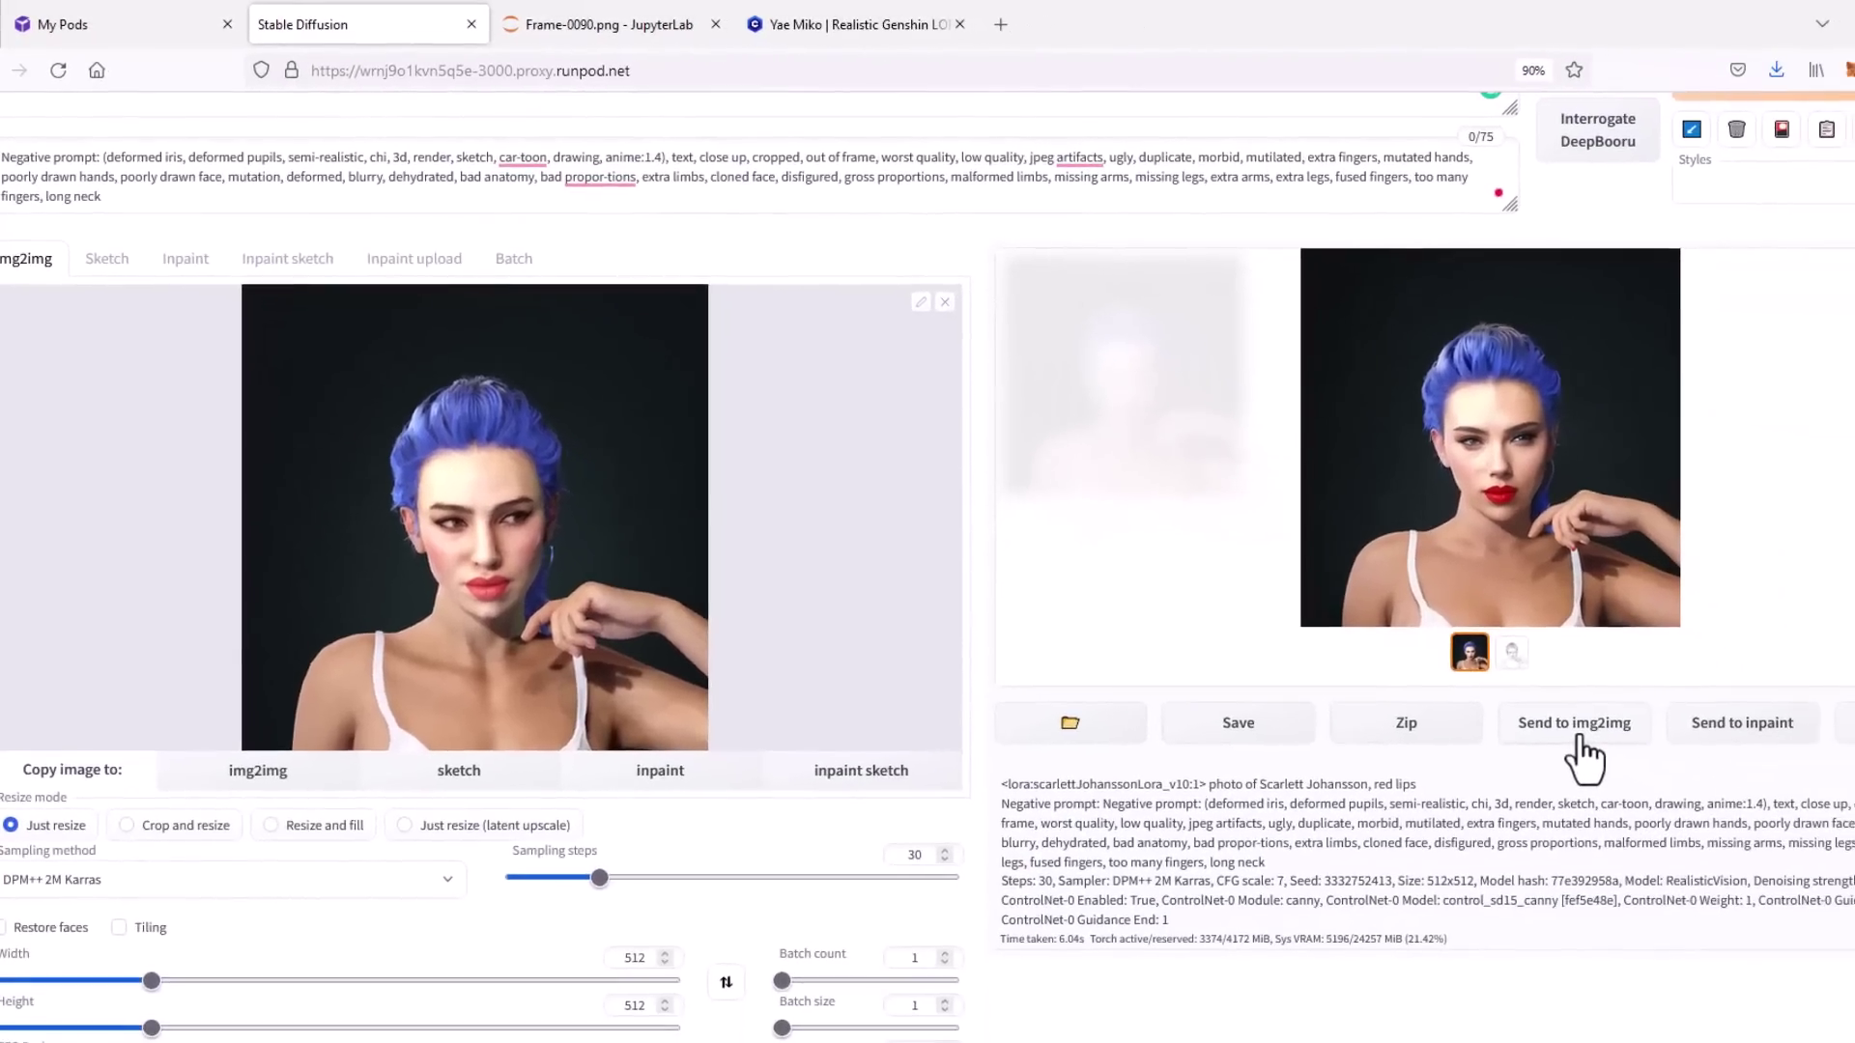
Send the result to img2img and select Multi-frame Video rendering with initial denoise 0.
left_click(1831, 874)
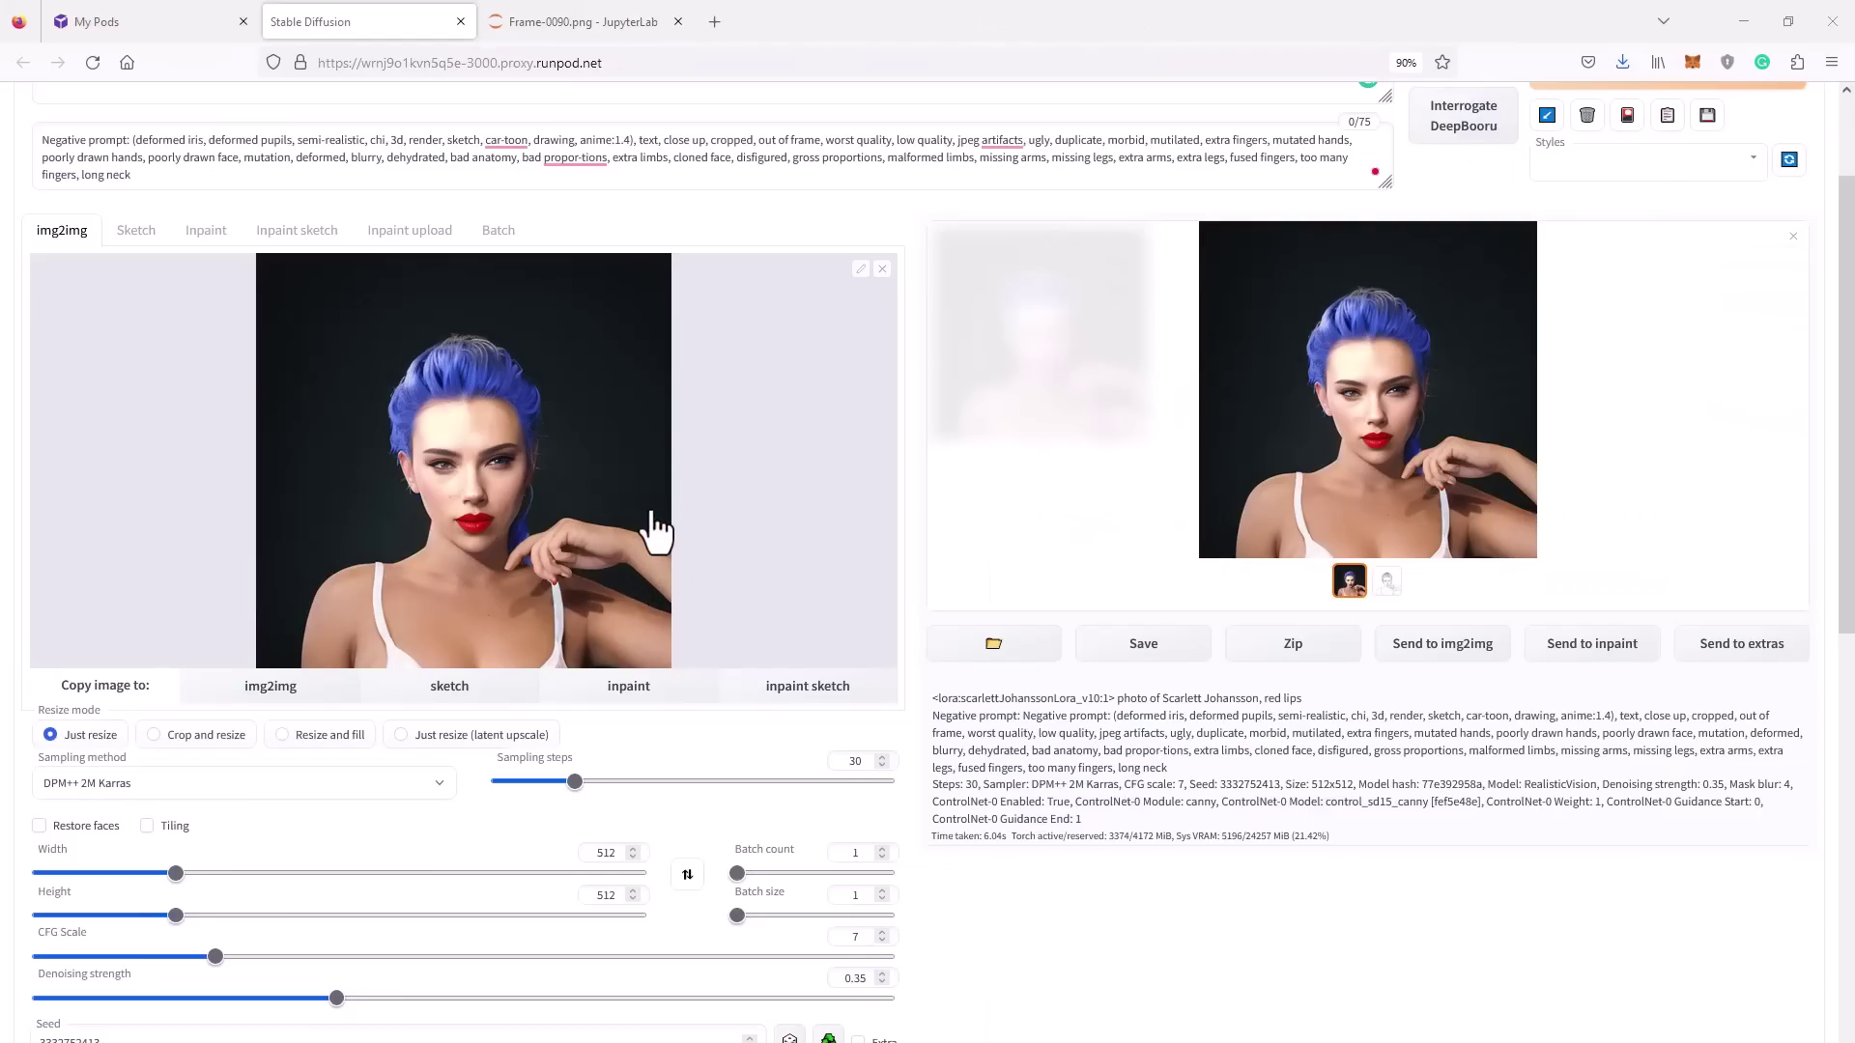
scroll(652, 527, "down", 15)
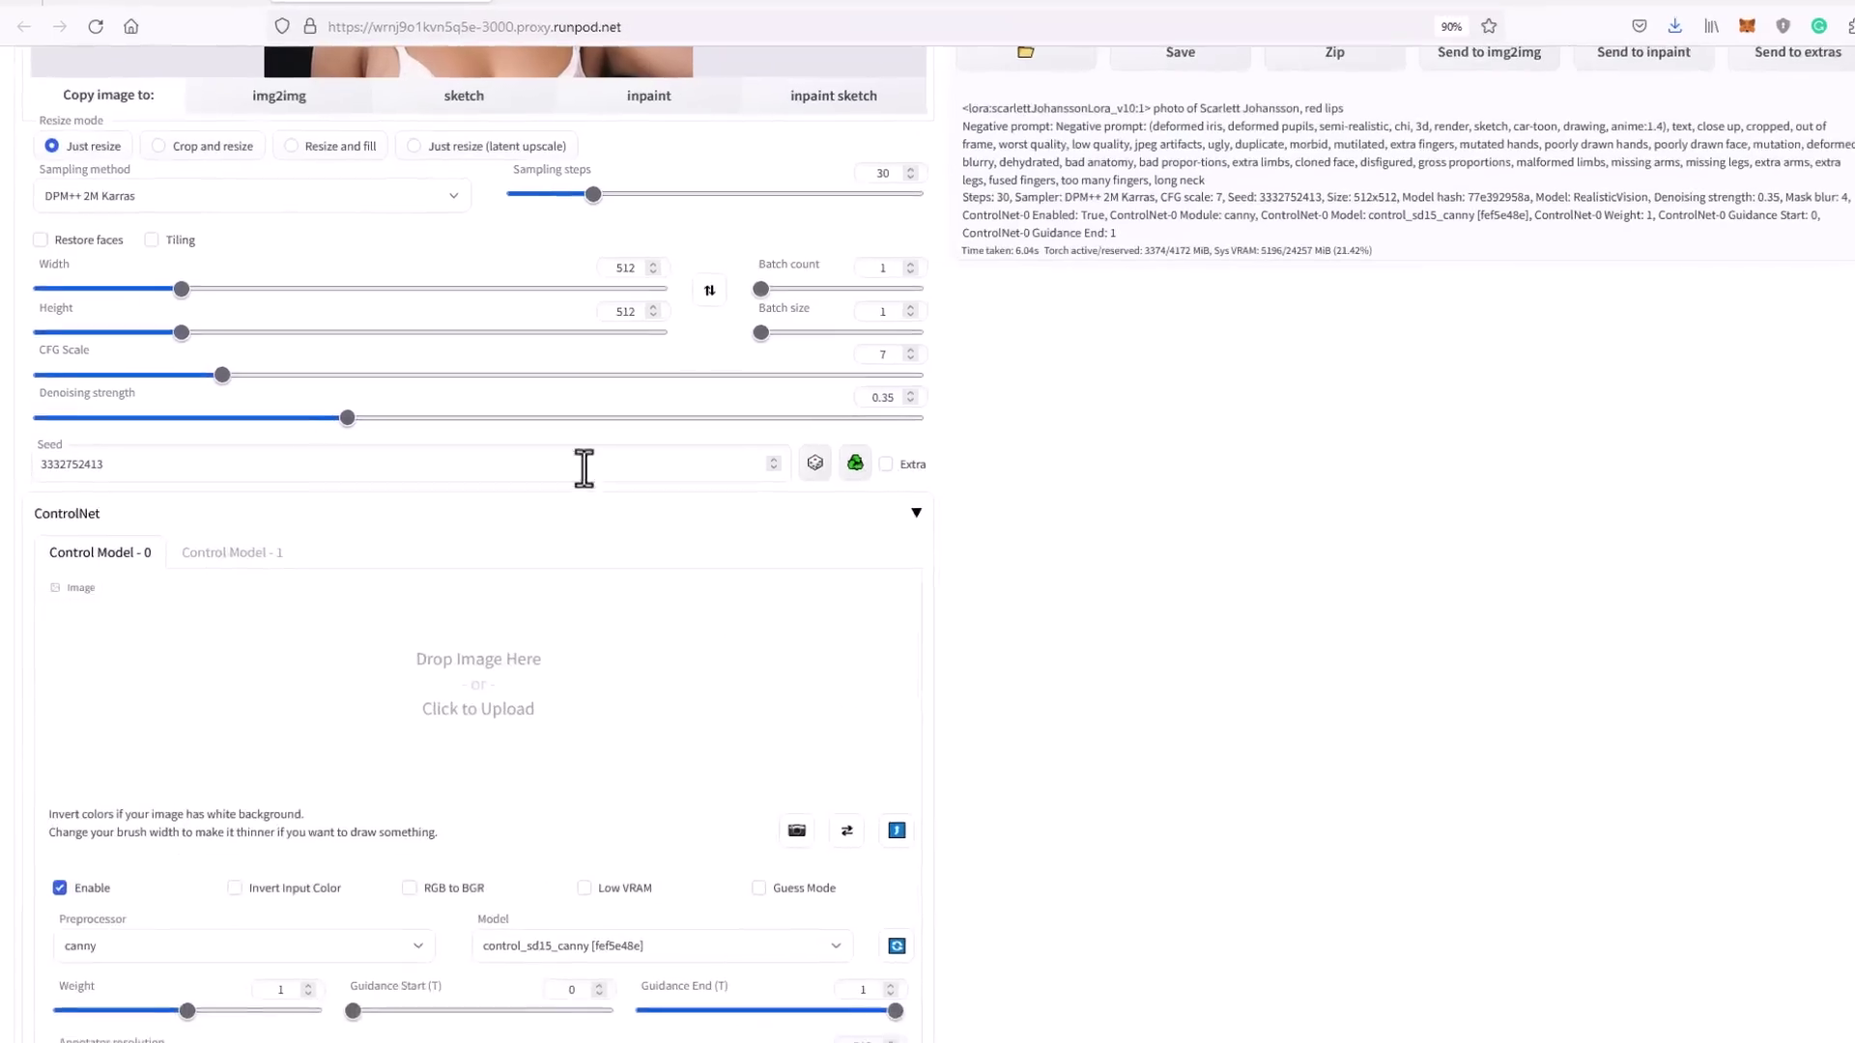
left_click(174, 972)
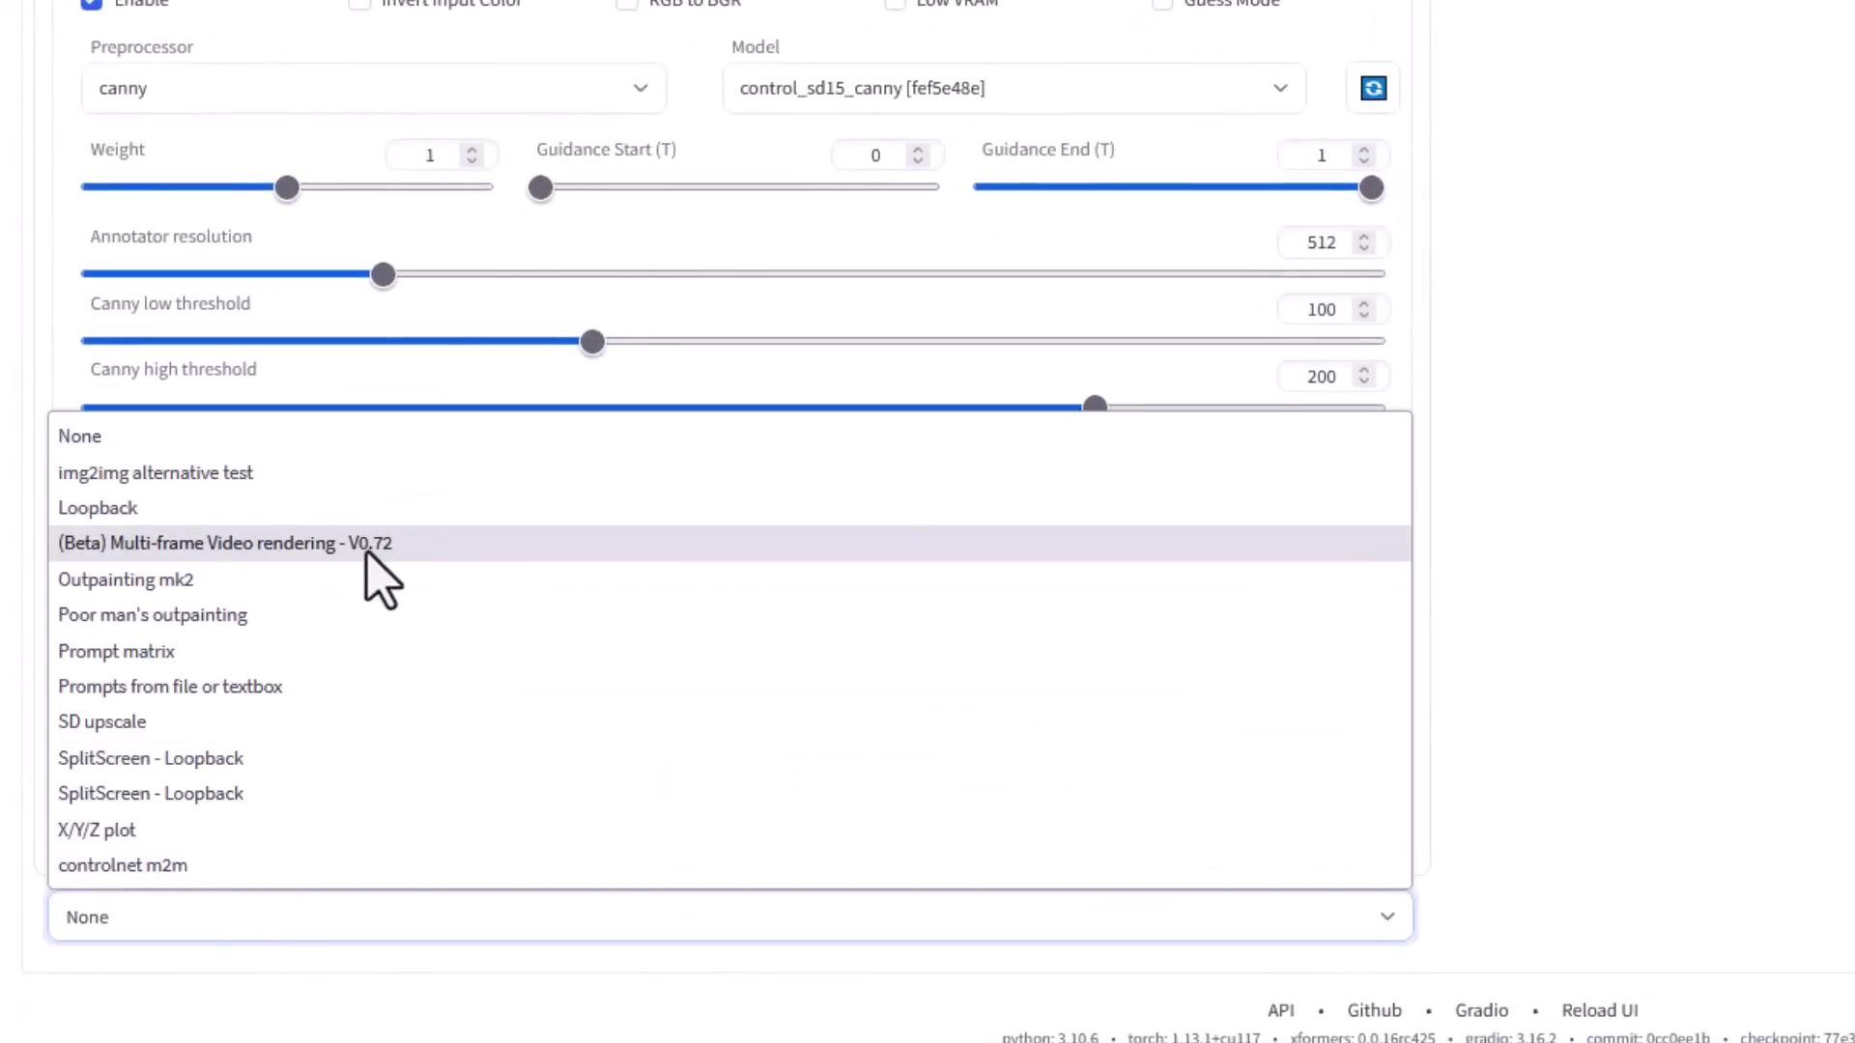
left_click(271, 545)
scroll(1401, 518, "down", 5)
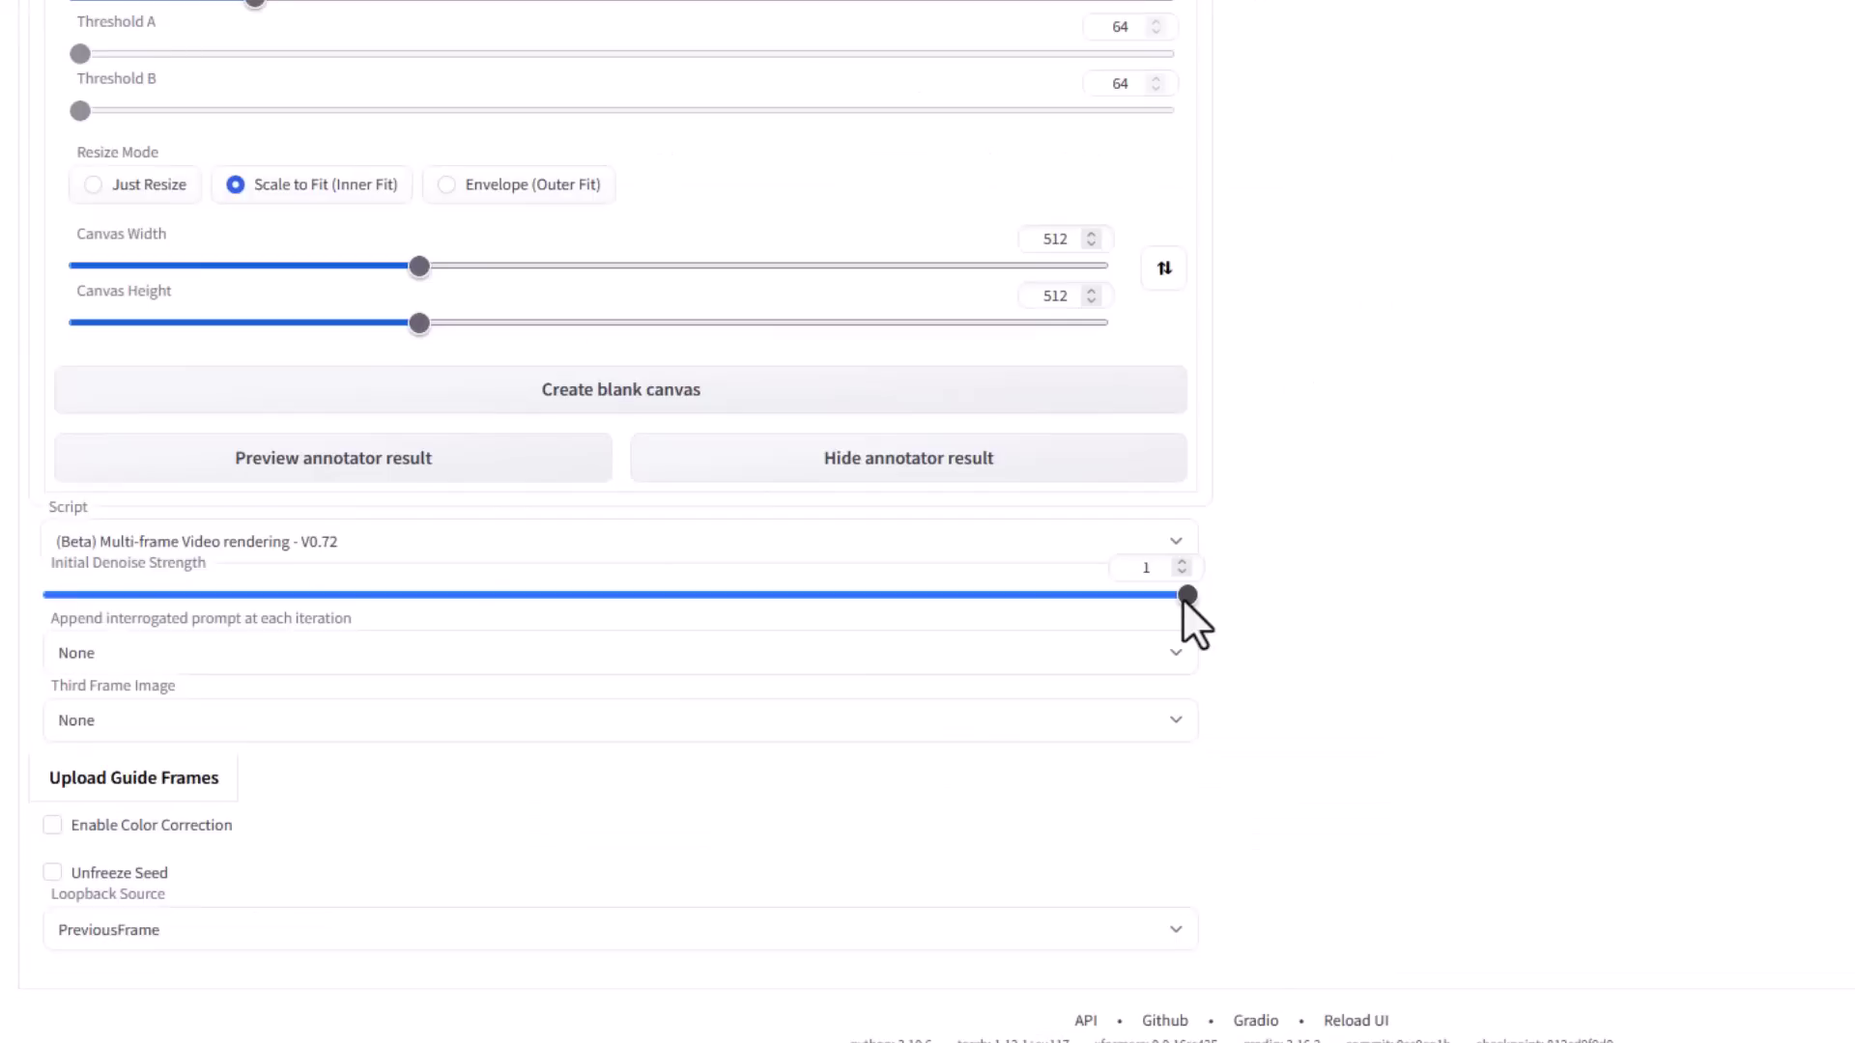
left_click_drag(1188, 595, 7, 599)
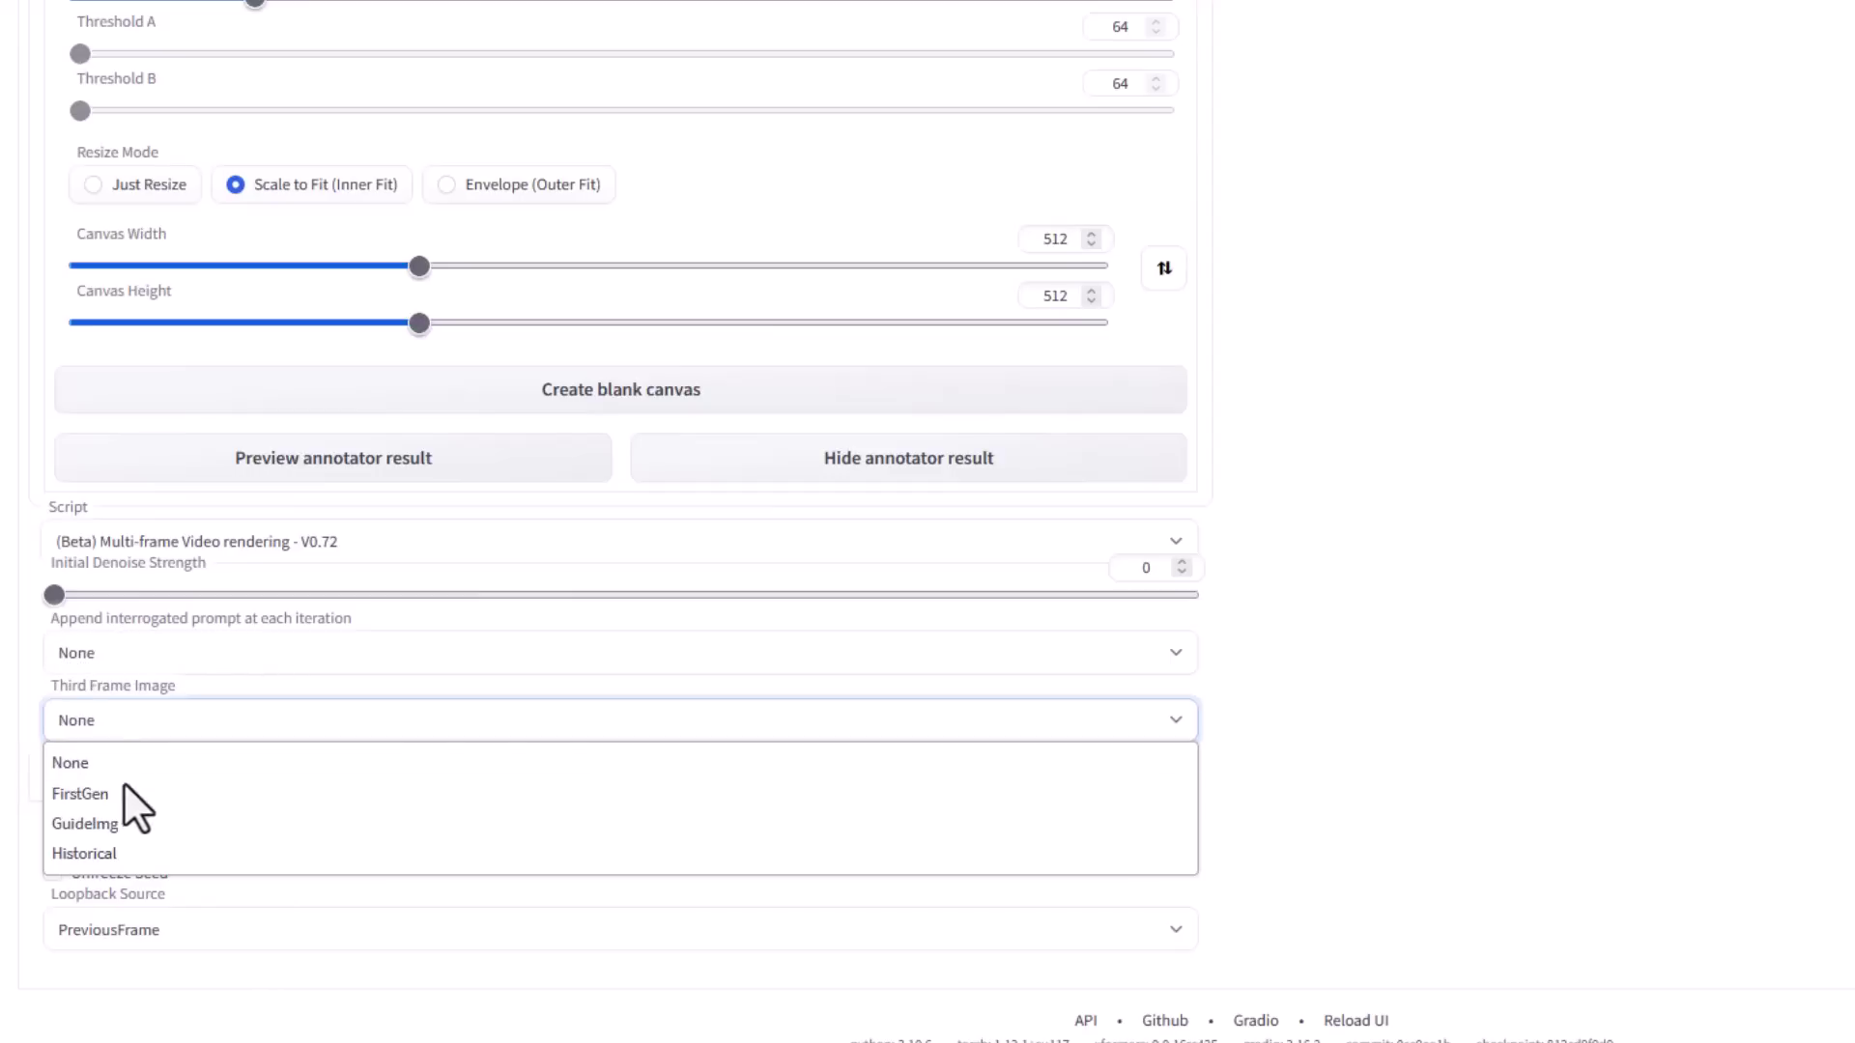
Set third frame to FirstGen, upload all guide frames, and use InputFrame loopback.
left_click(127, 792)
left_click(133, 817)
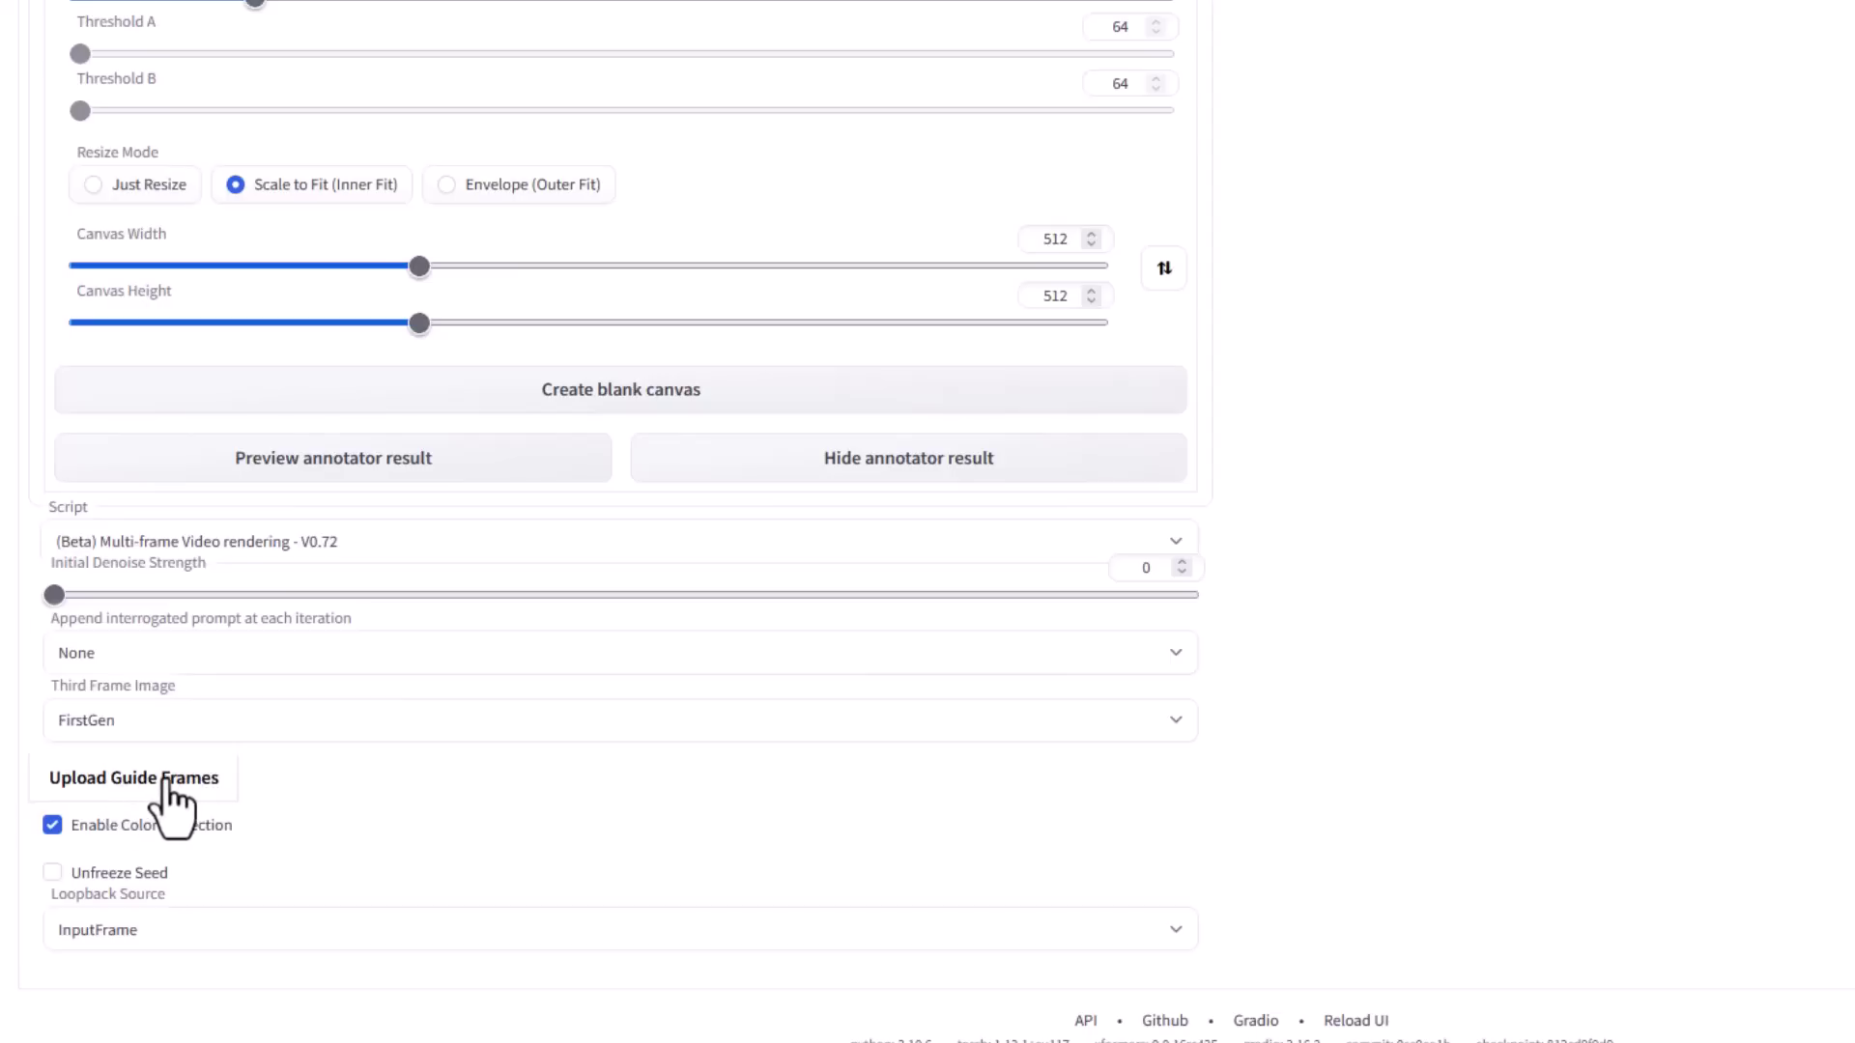
left_click(131, 783)
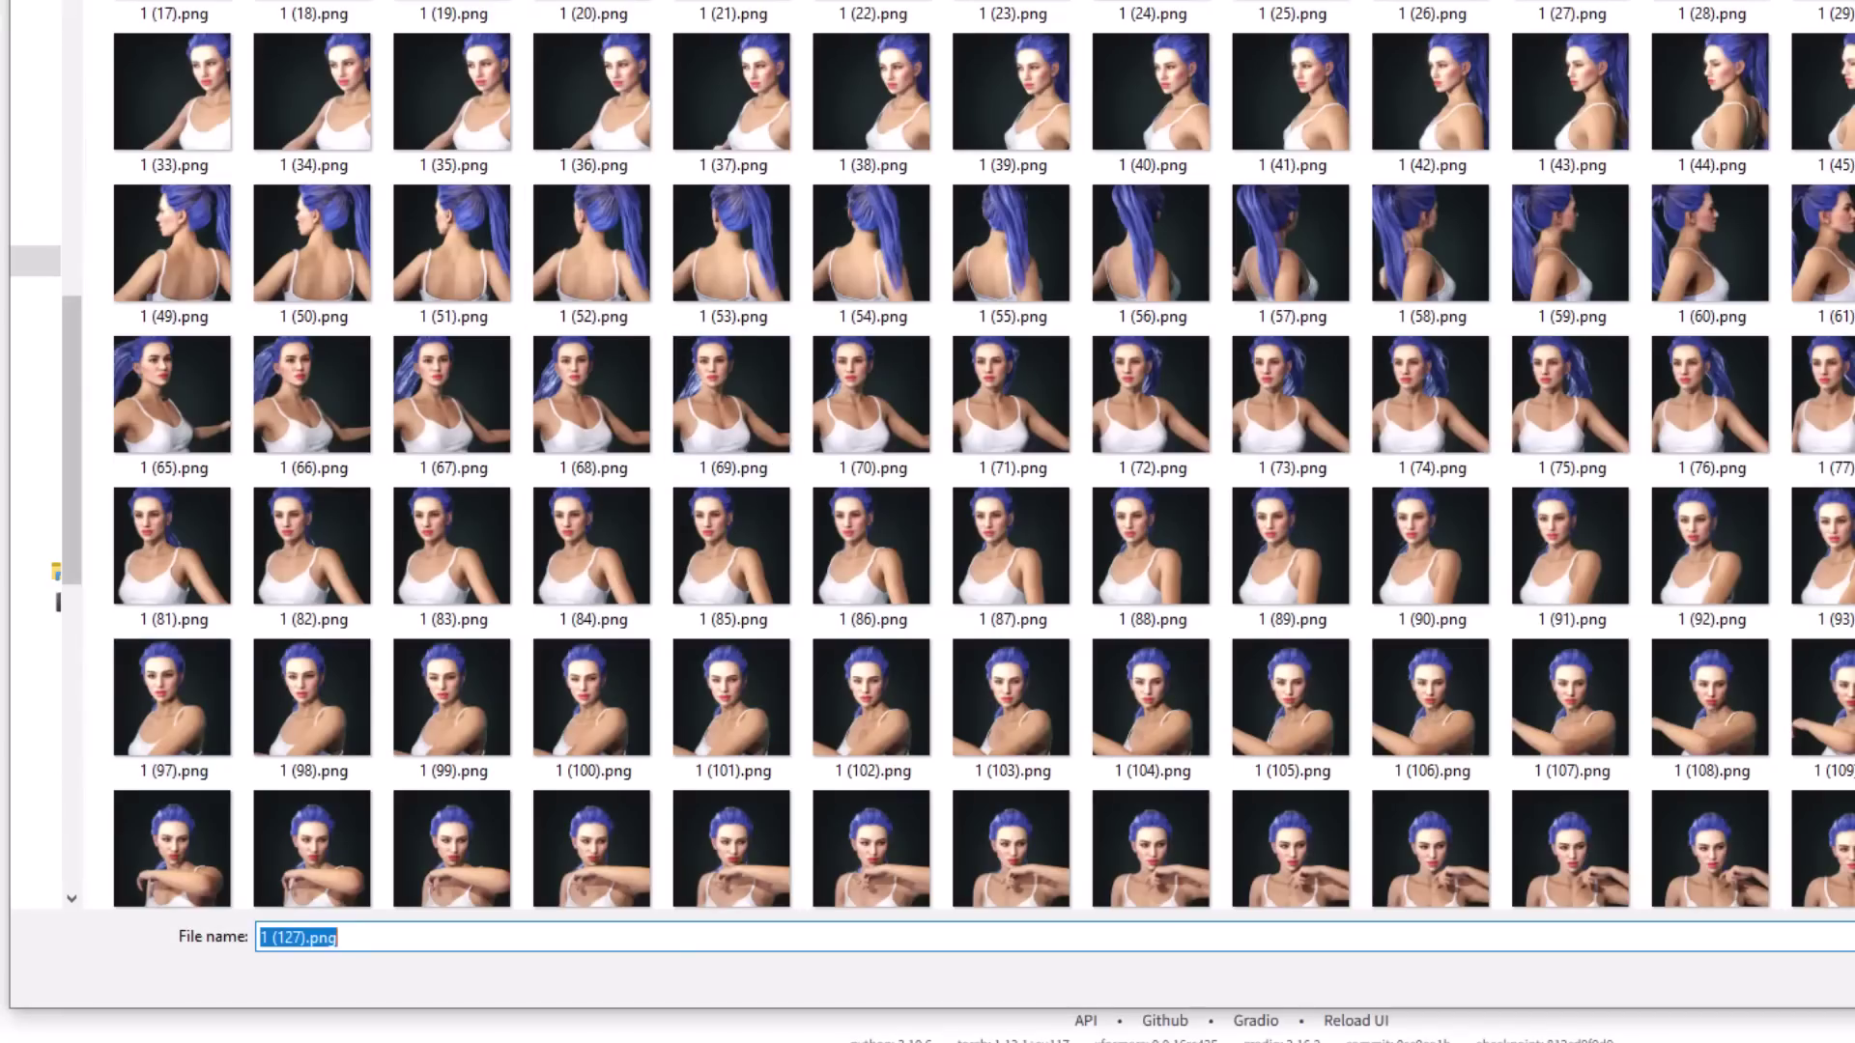
scroll(967, 512, "down", 3)
scroll(964, 502, "down", 10)
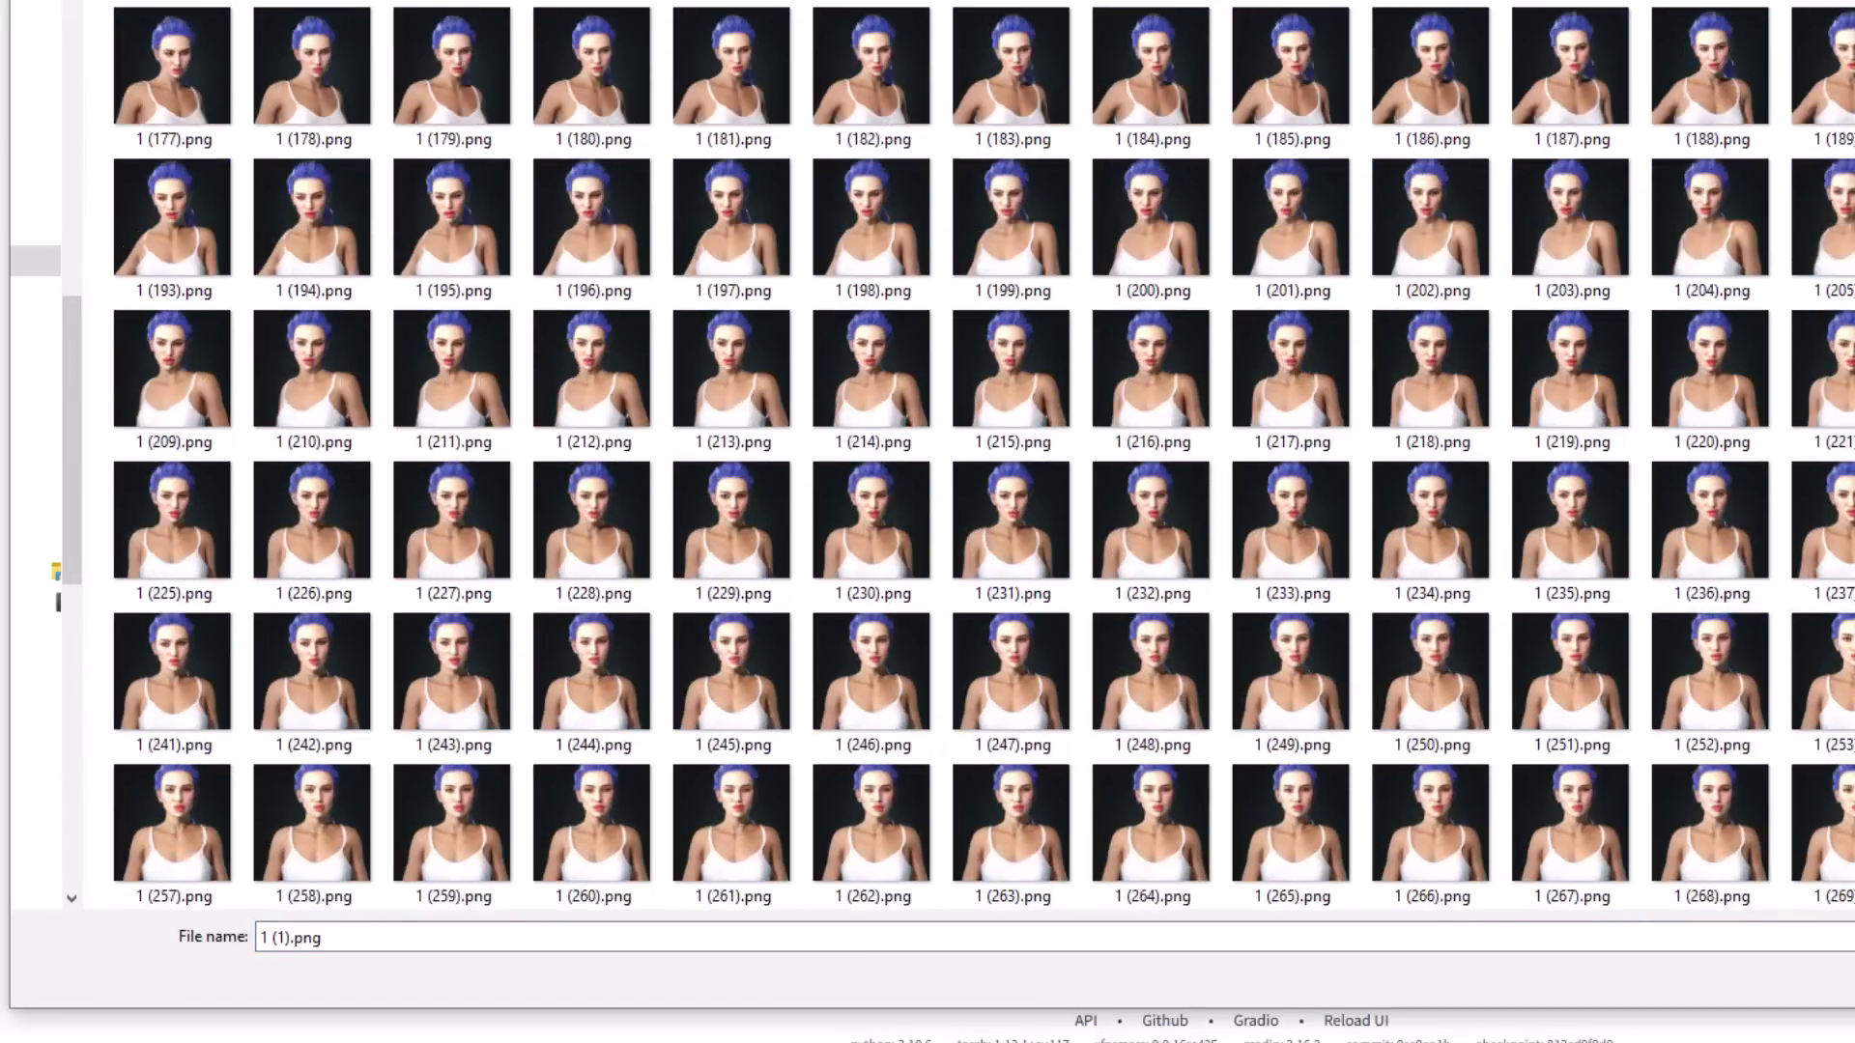
key("ctrl+a")
key("Return")
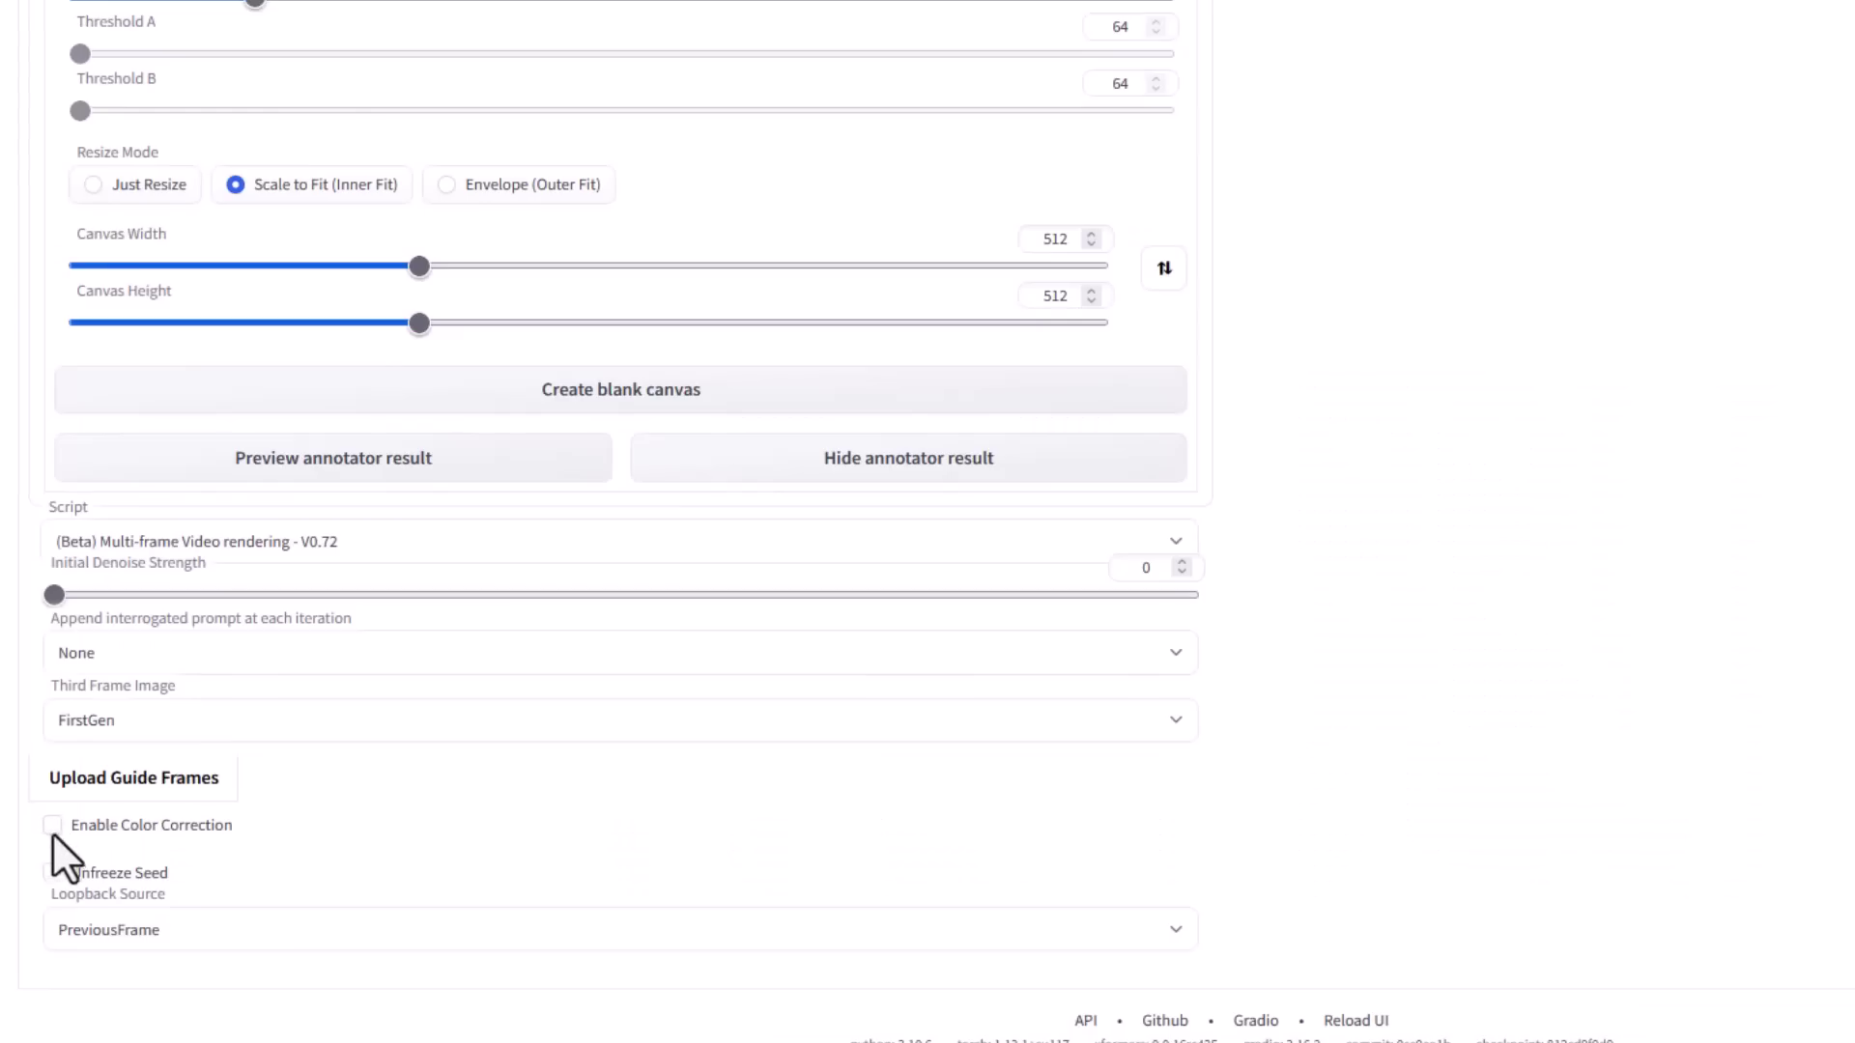
left_click(108, 929)
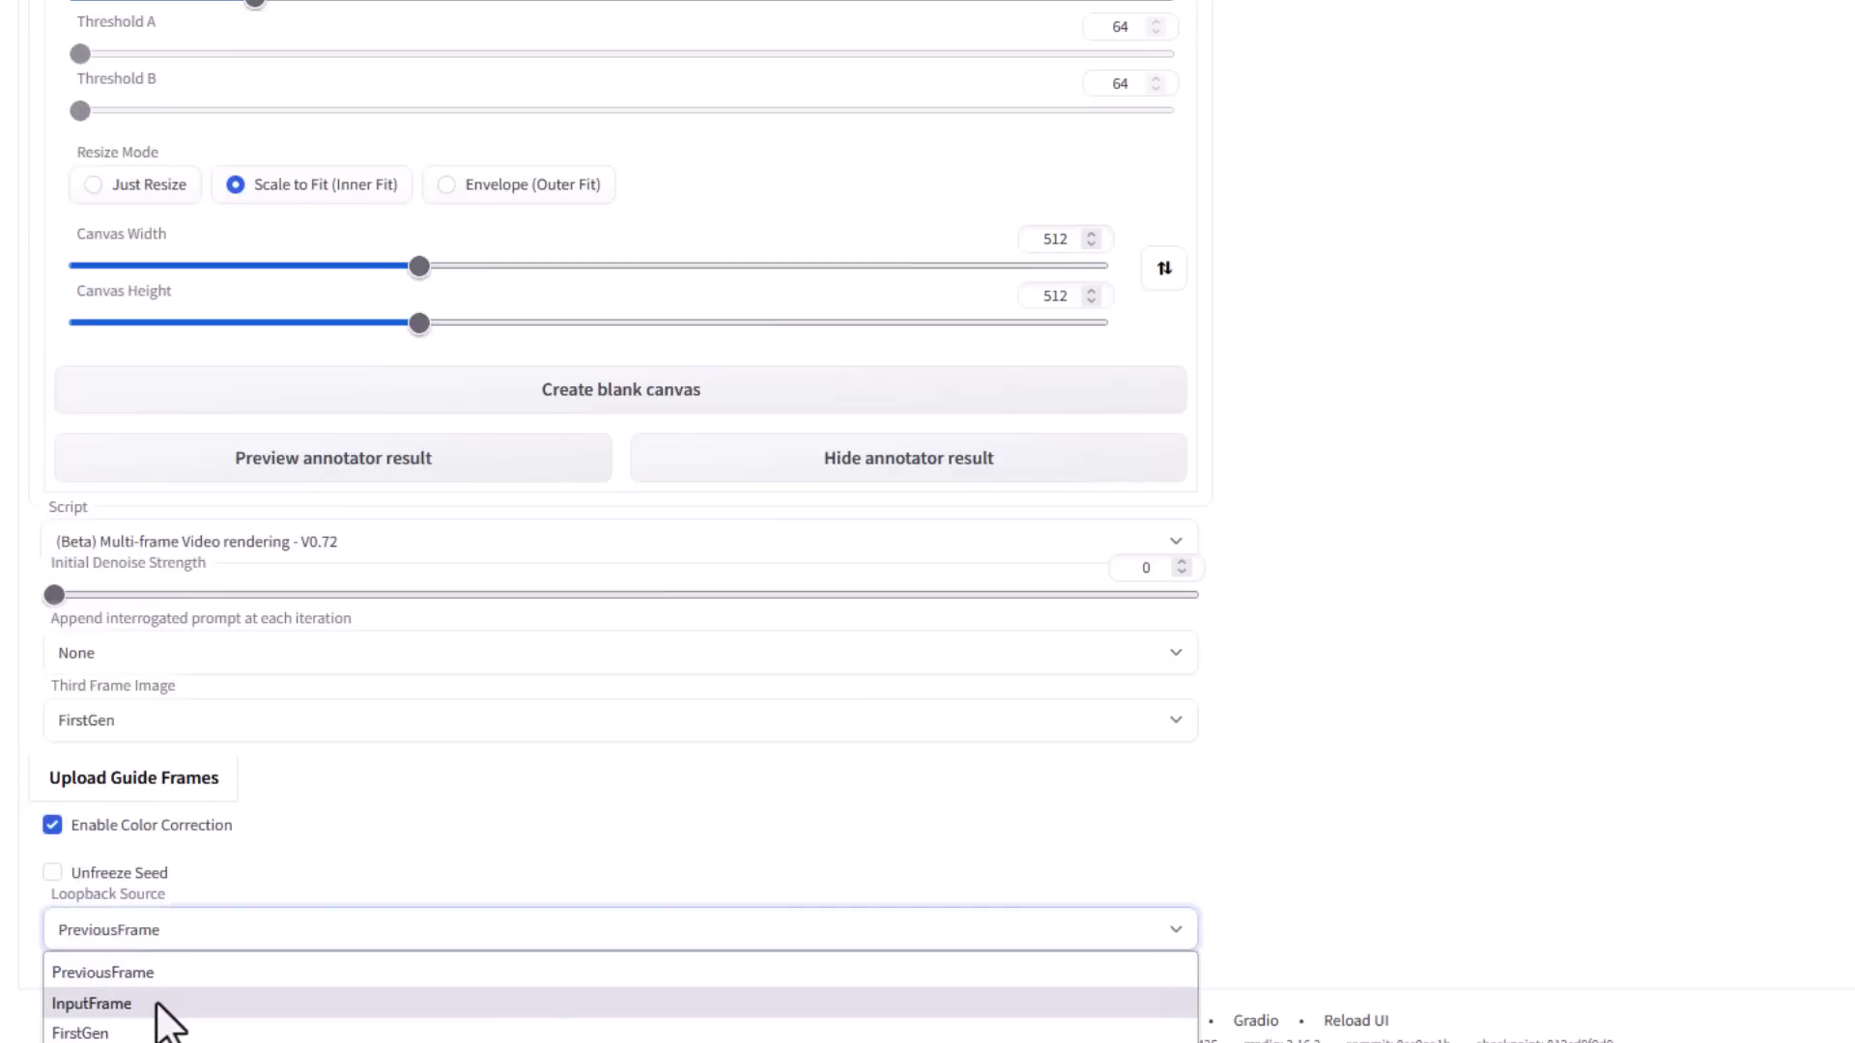
left_click(116, 1004)
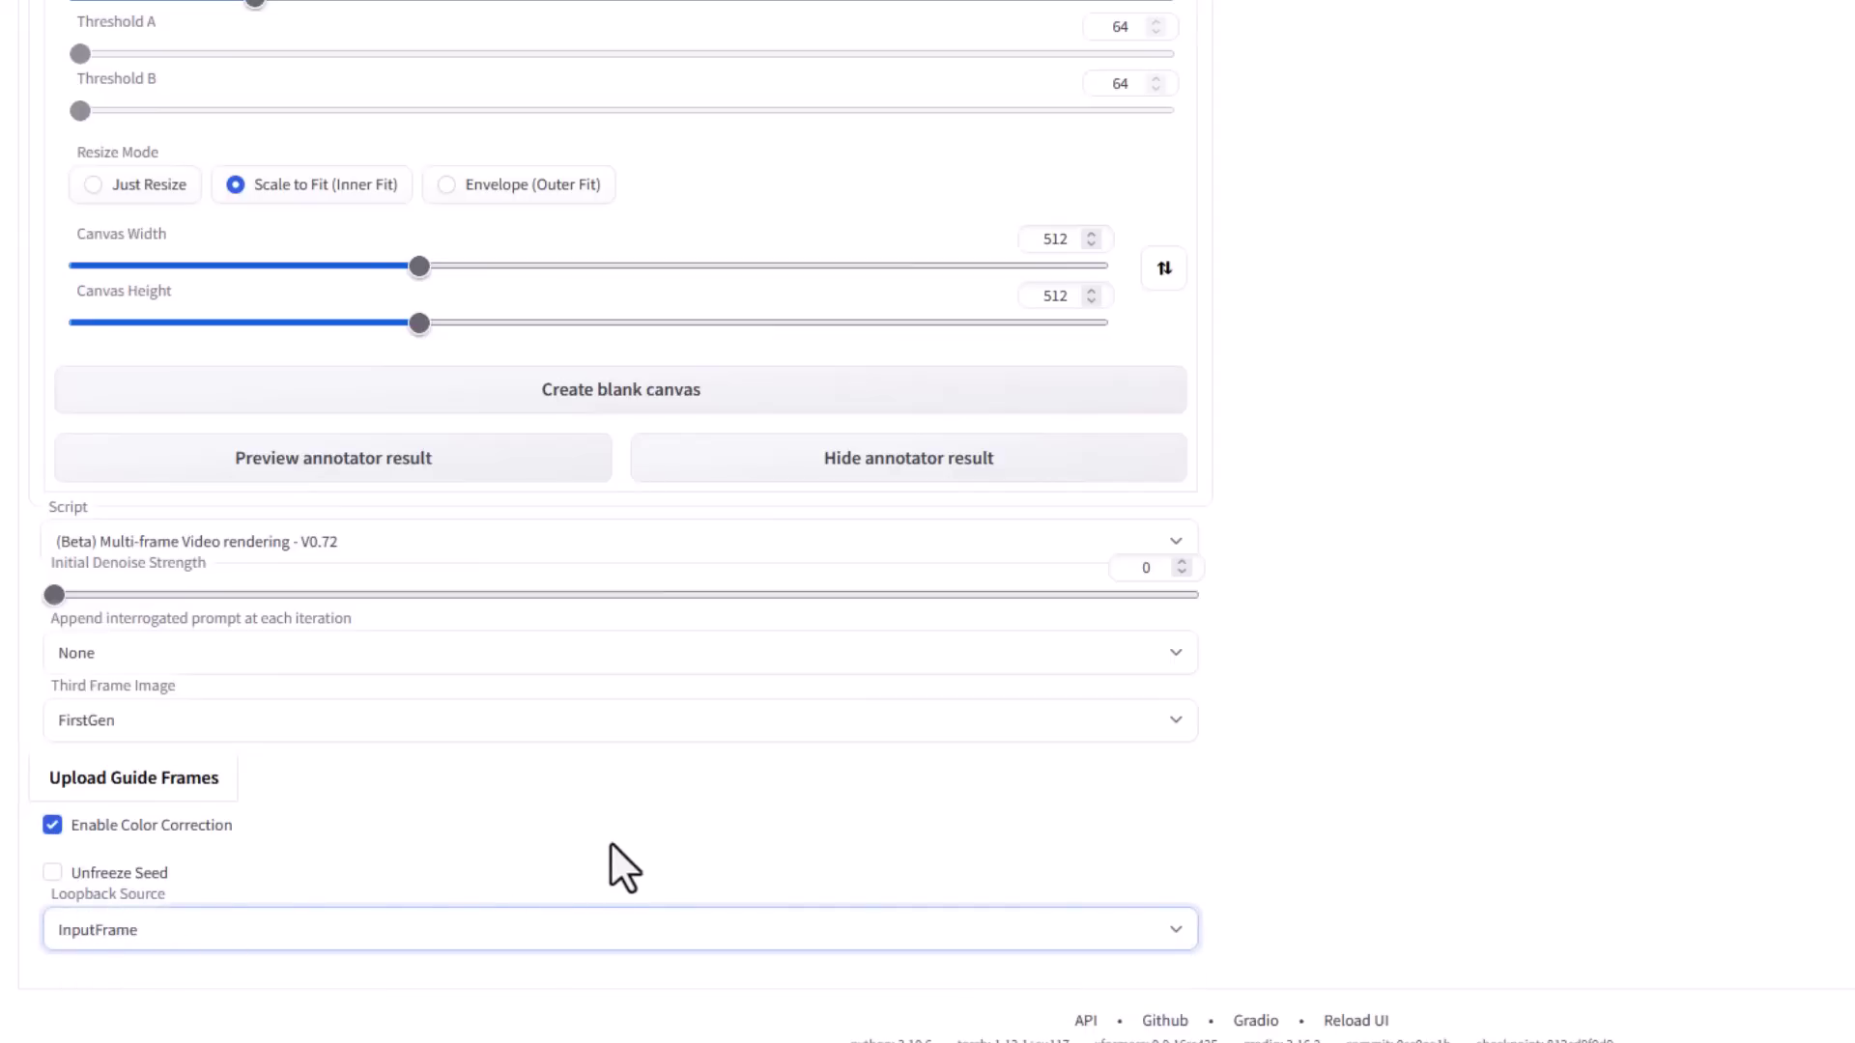
scroll(1004, 696, "up", 15)
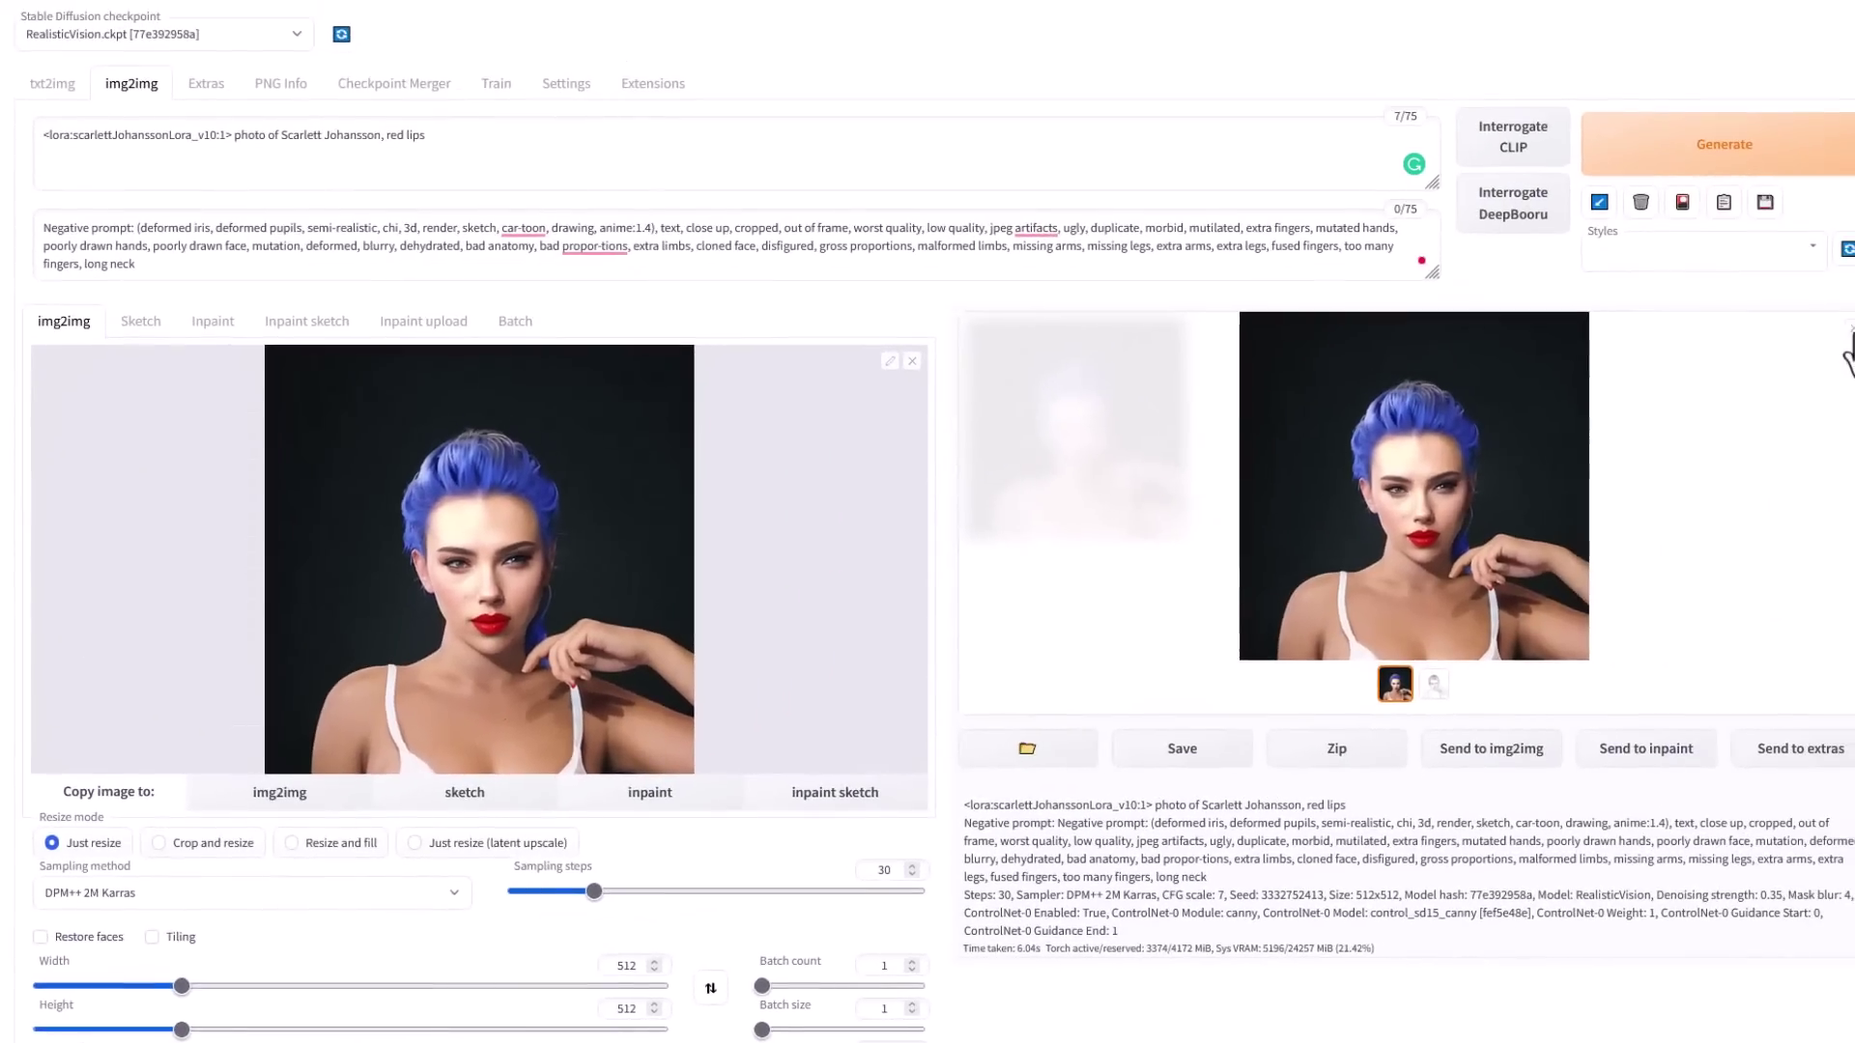
Return the output gallery to thumbnails and start the multi-frame render.
left_click(1840, 346)
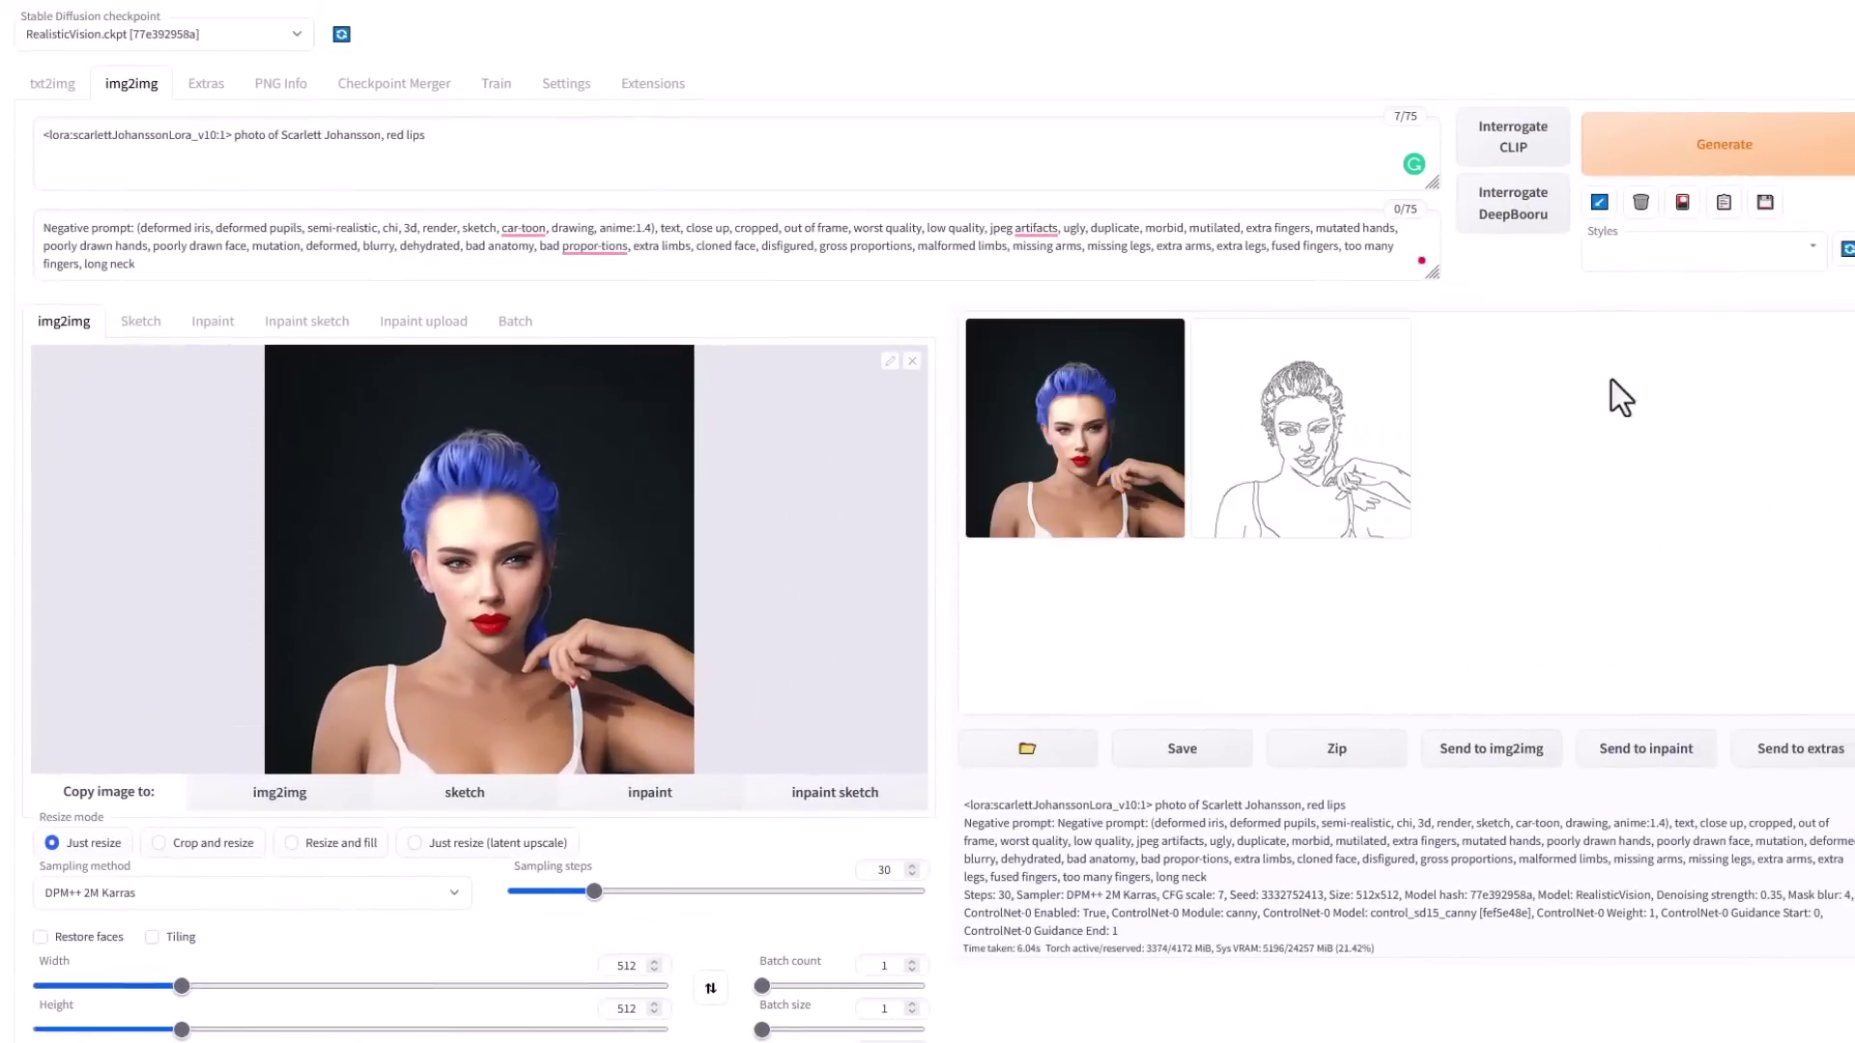
left_click(1651, 156)
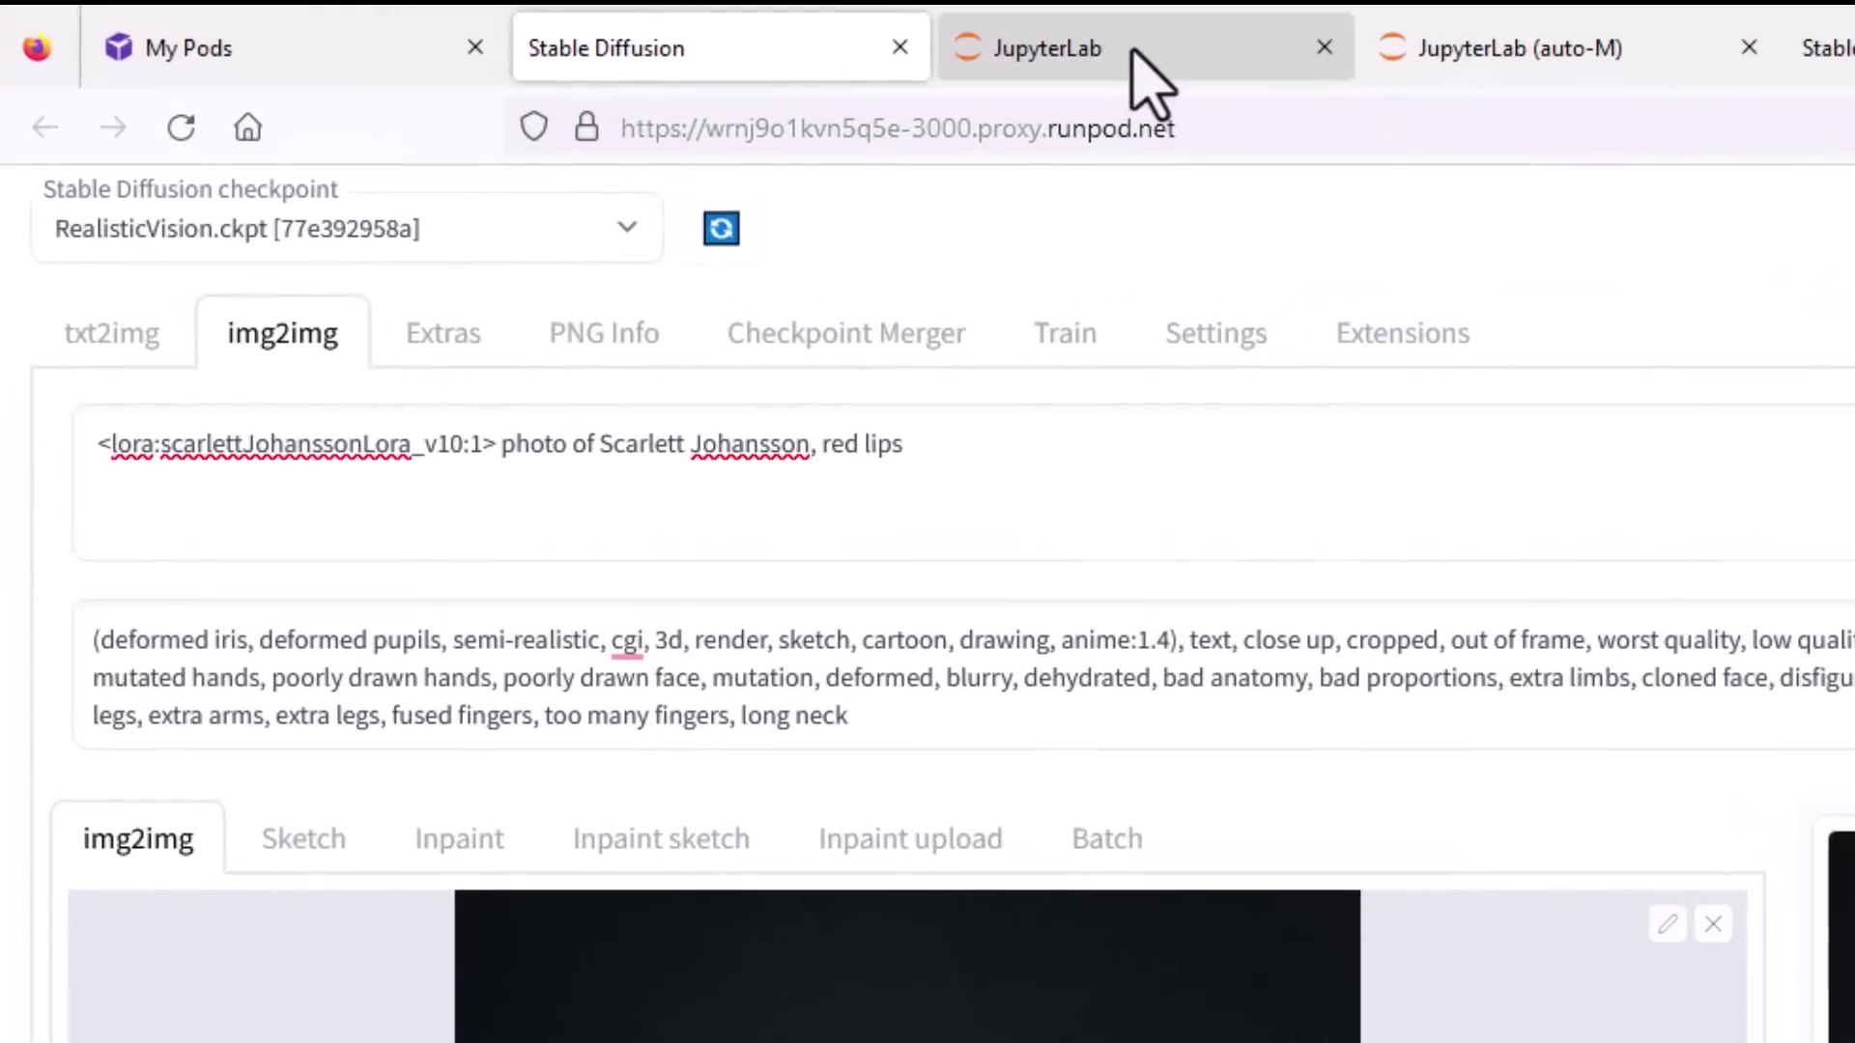
In JupyterLab, browse to stable-diffusion-webui/outputs/img2img-images and select the 2023-03-15 folder.
left_click(605, 26)
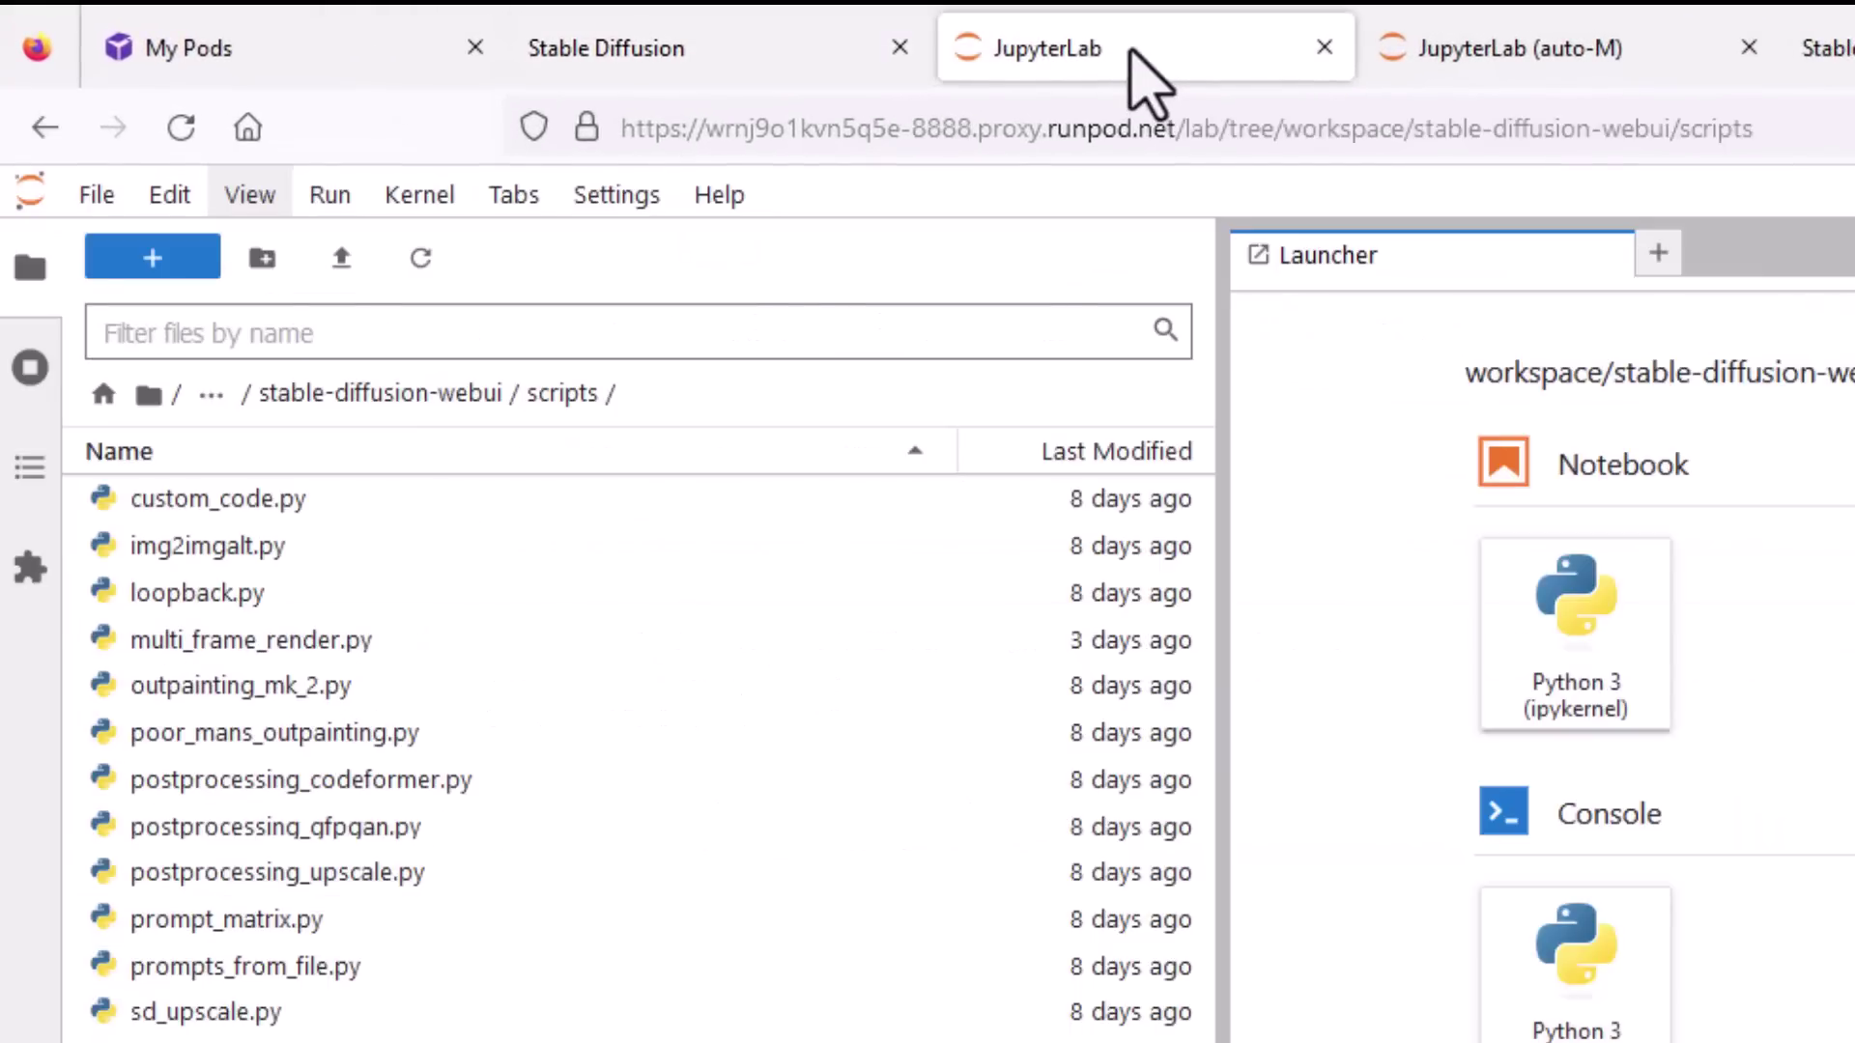
left_click(211, 396)
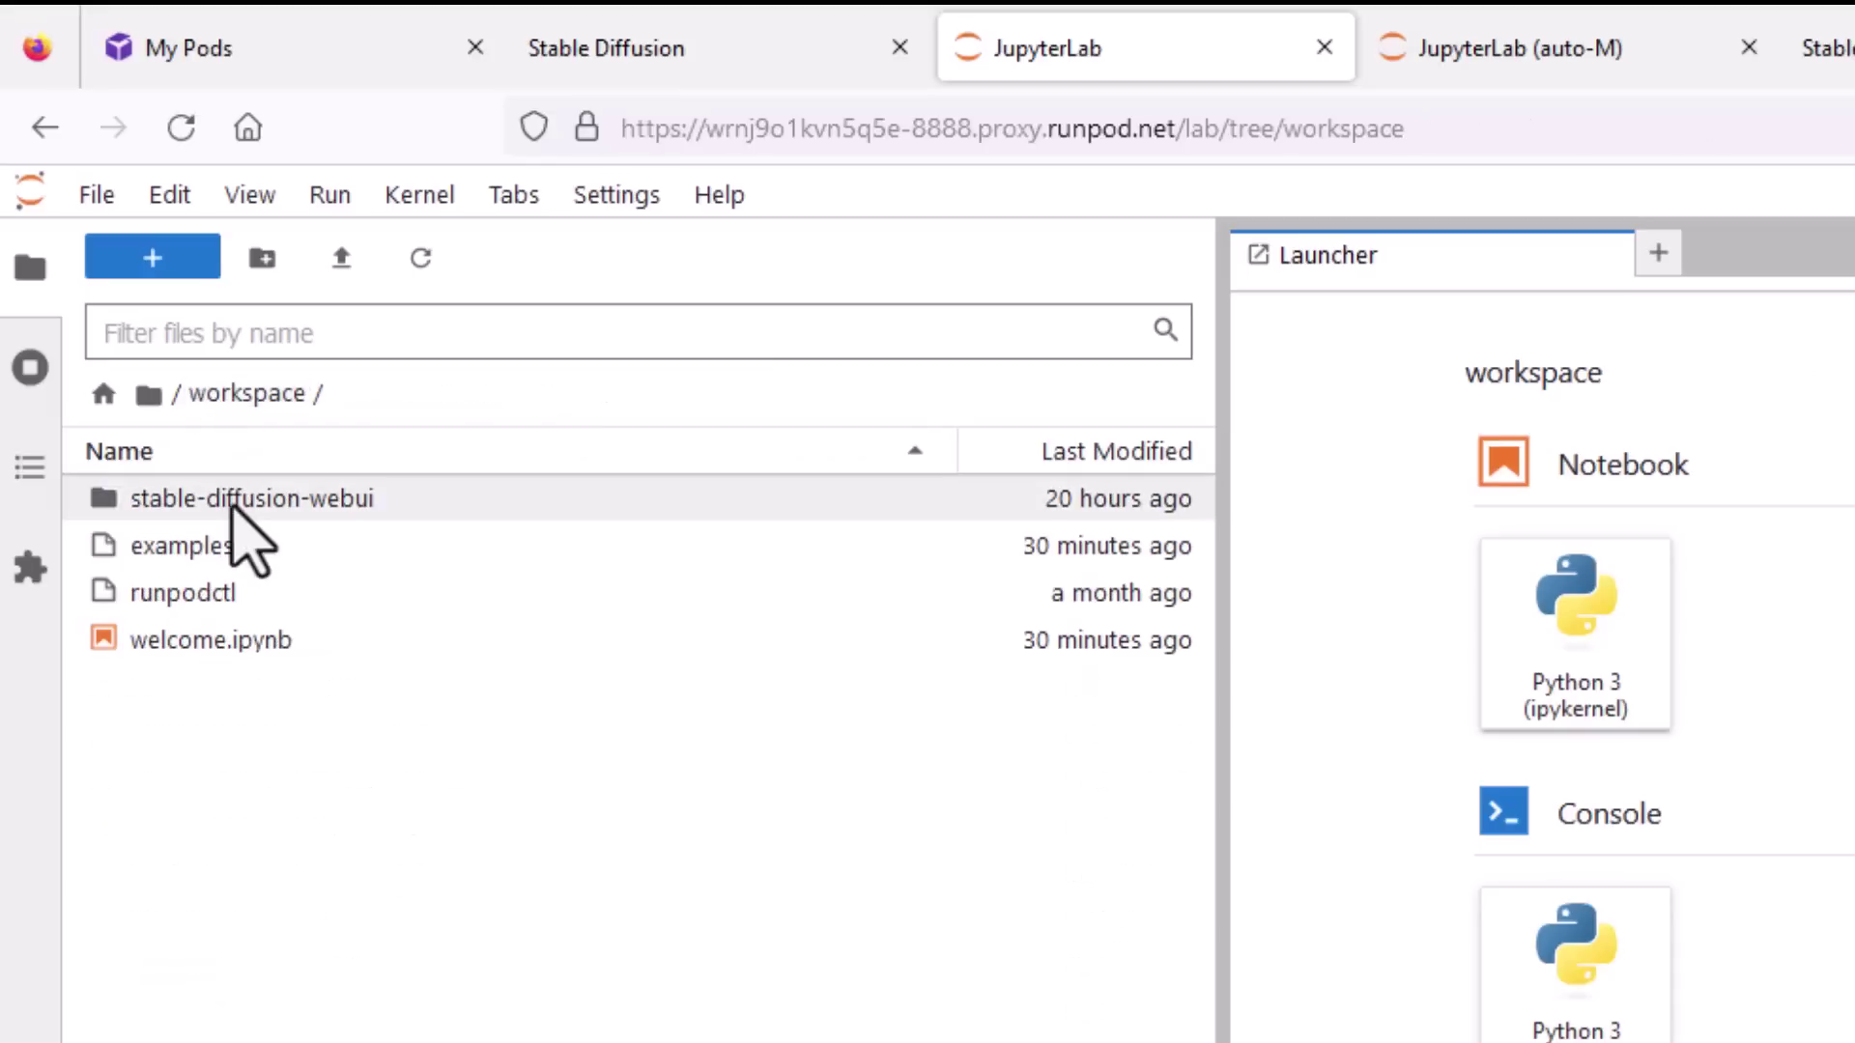
left_click(332, 497)
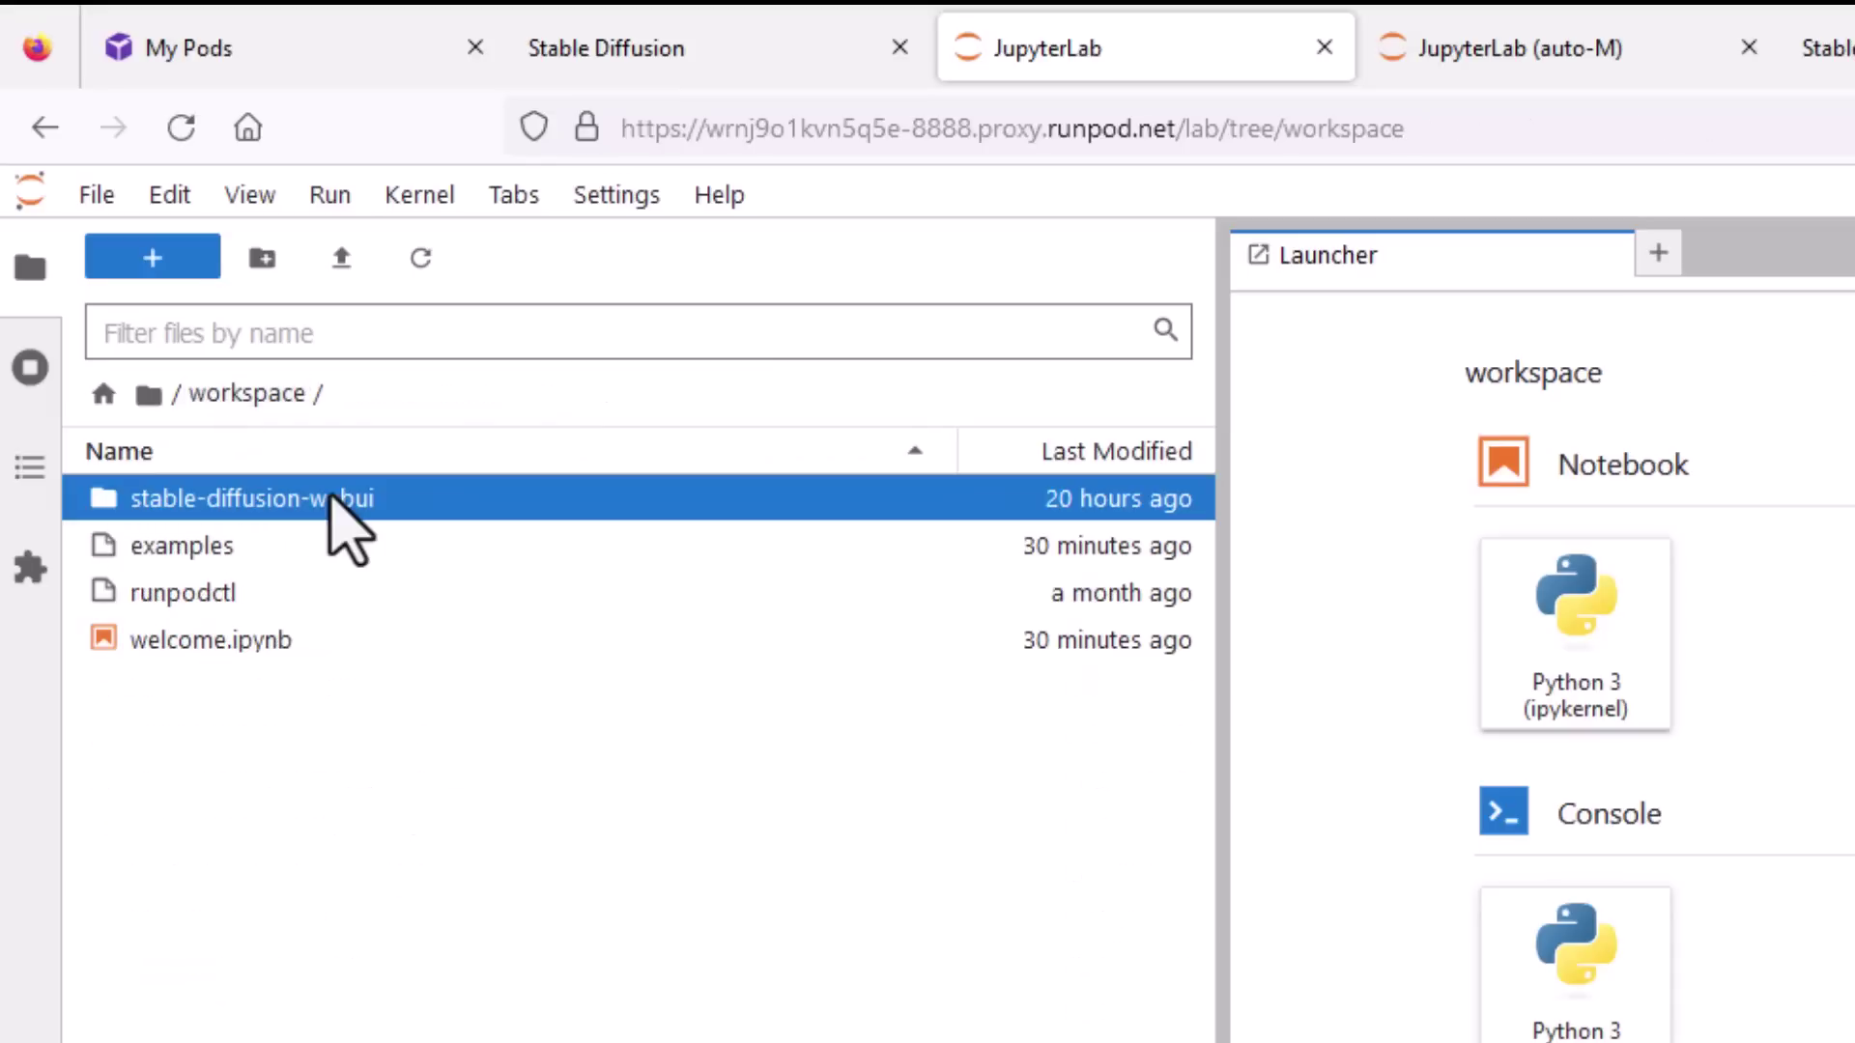
double_click(331, 496)
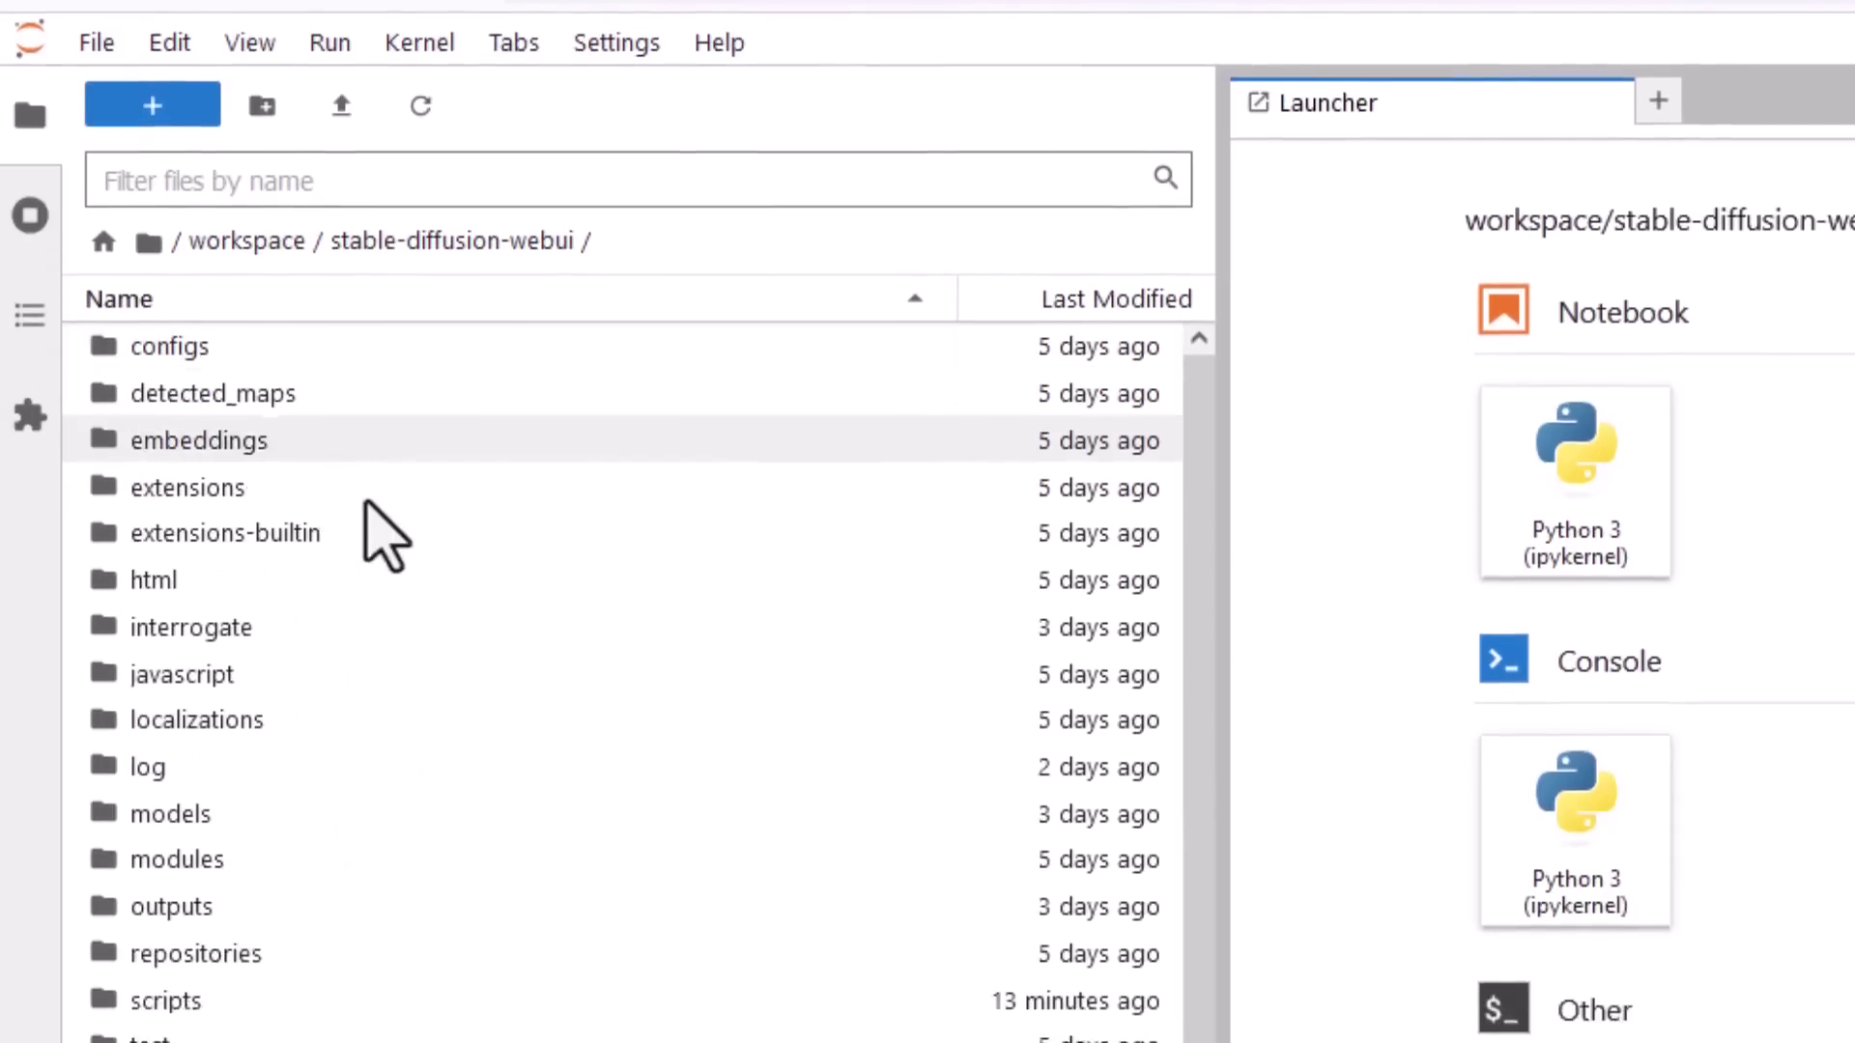
left_click(258, 897)
double_click(259, 839)
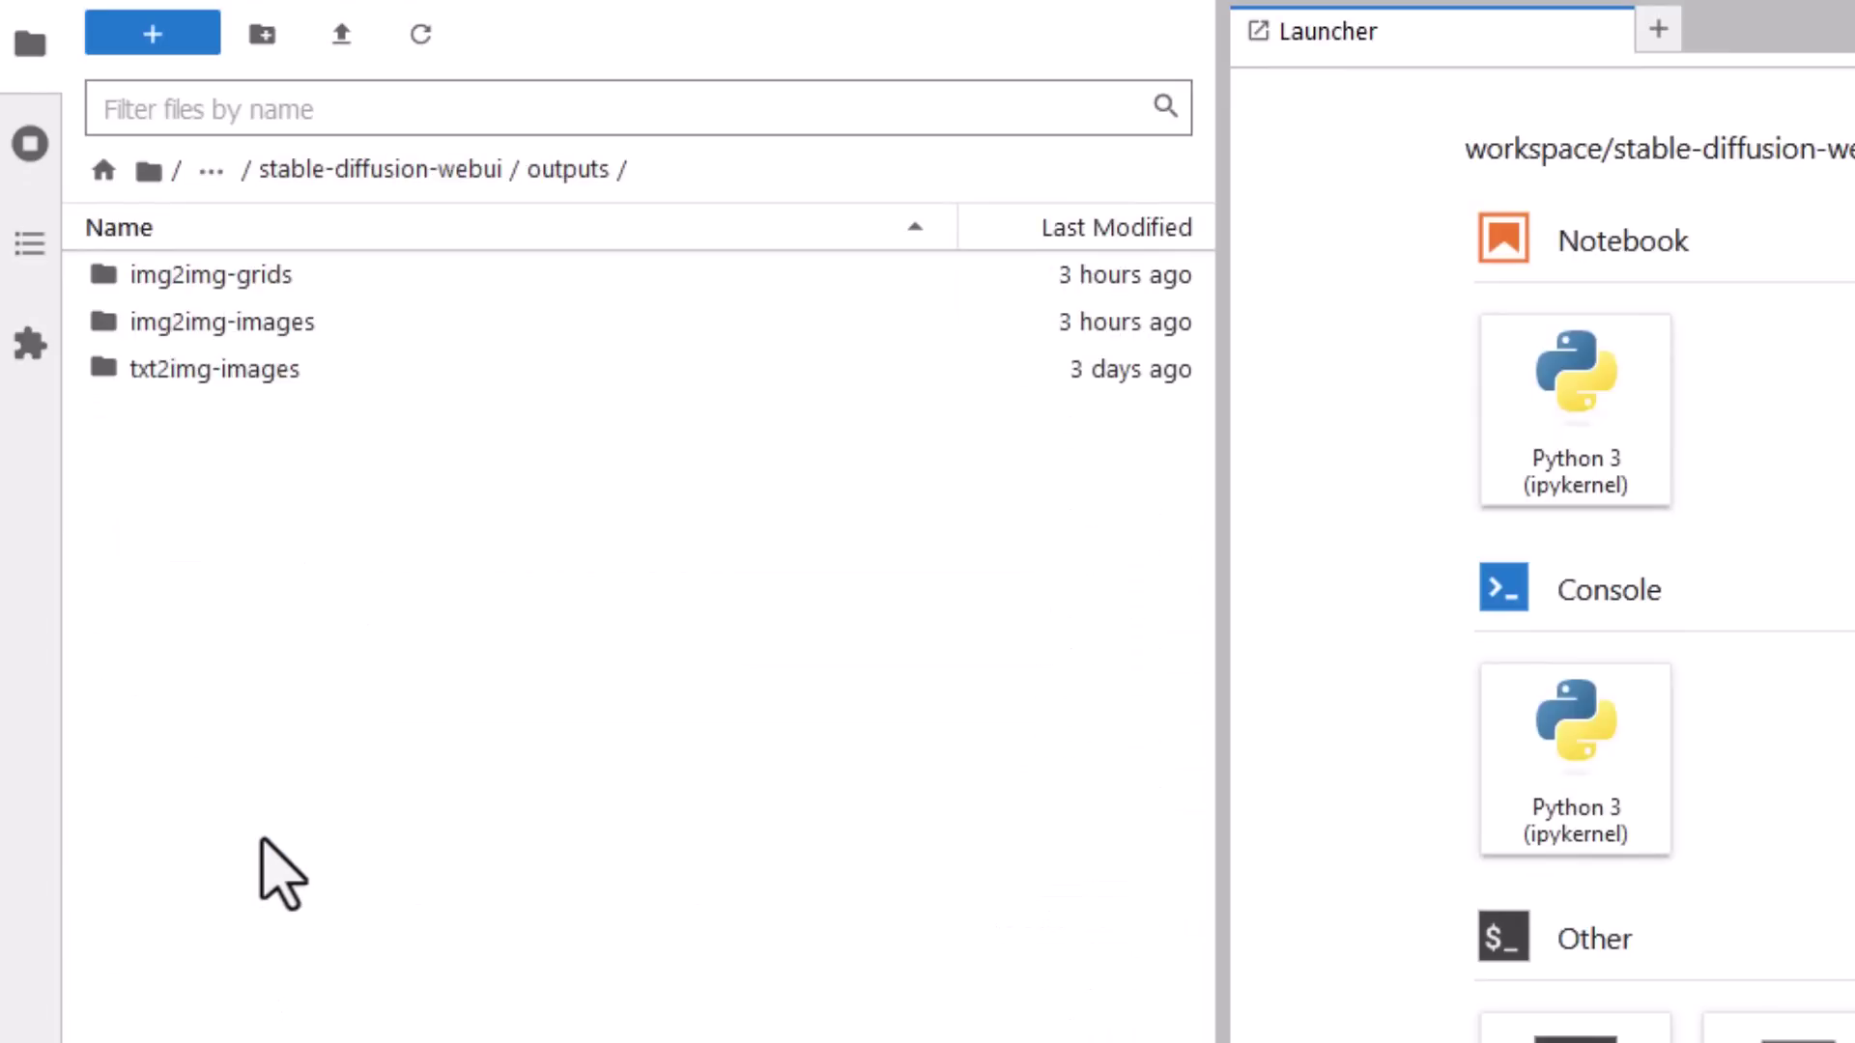
double_click(318, 329)
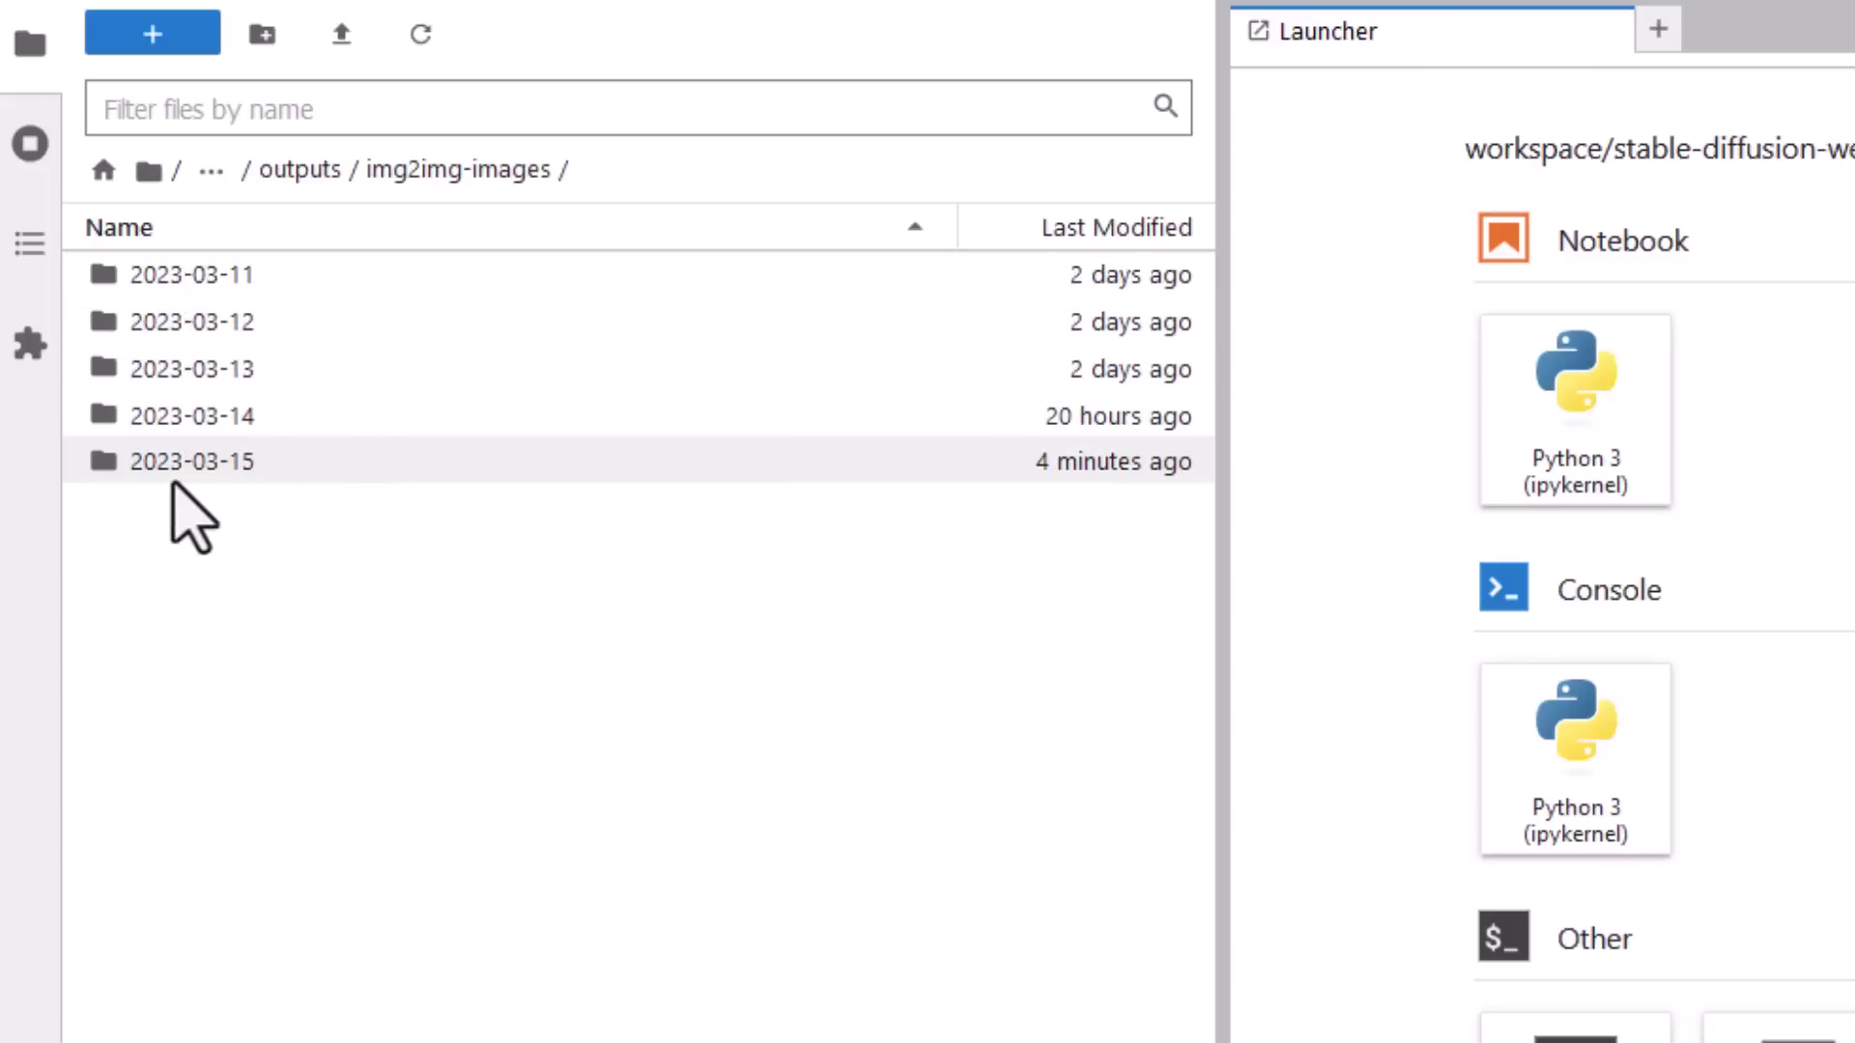
left_click(338, 468)
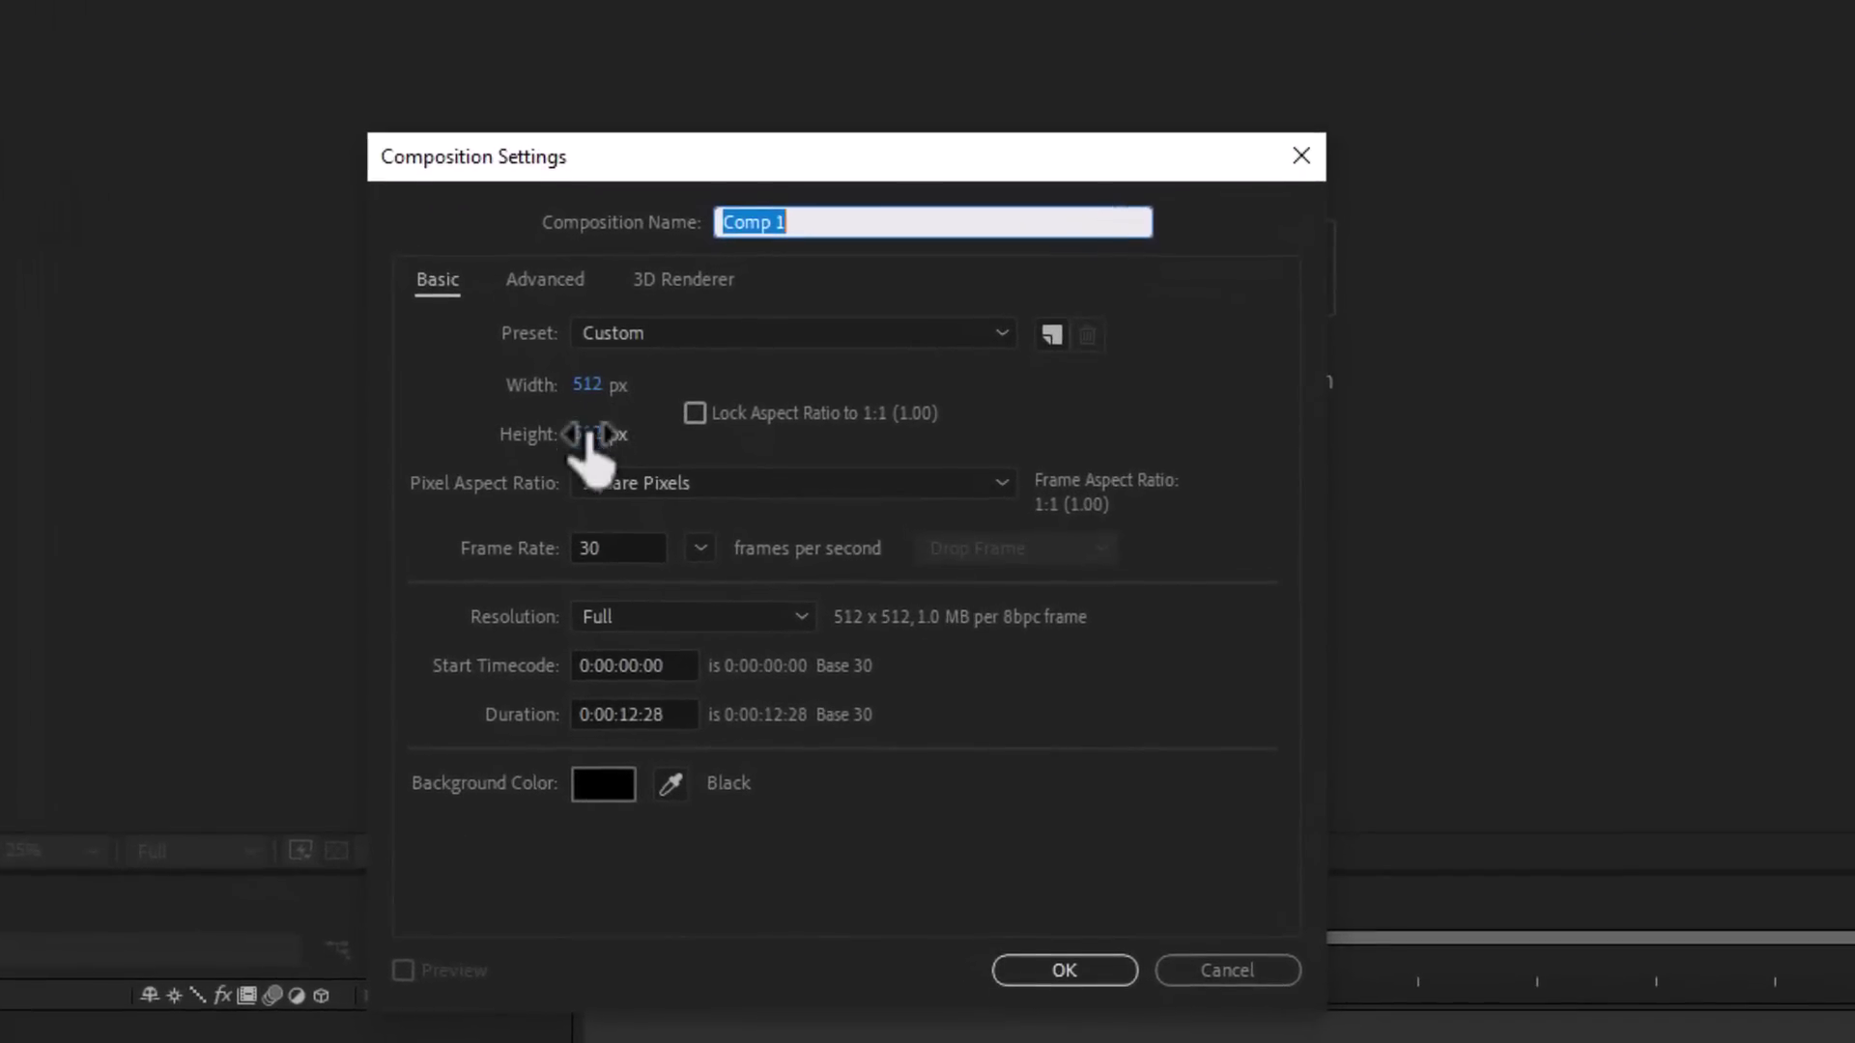
Confirm the 512×512 Comp 1, import the 128 PNGs as a sequence, and add it to the timeline.
left_click(1064, 971)
left_click(16, 35)
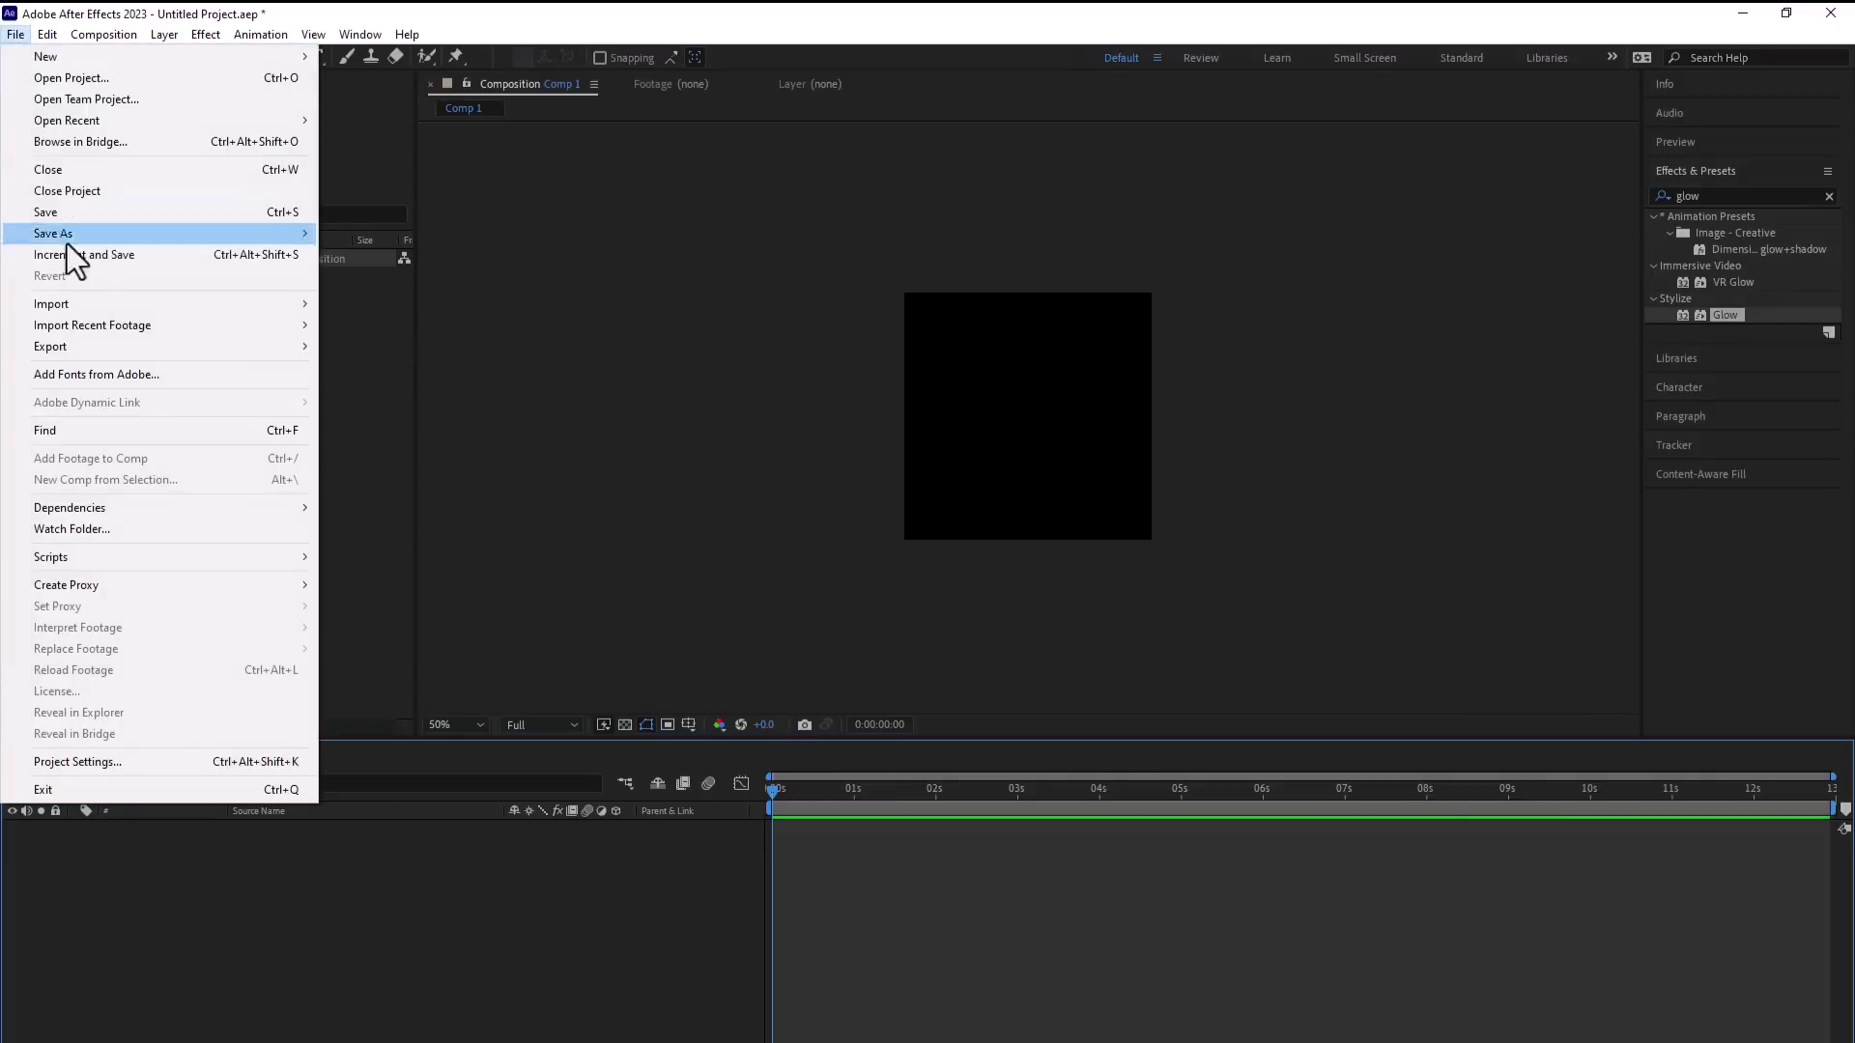
mouse_move(106, 305)
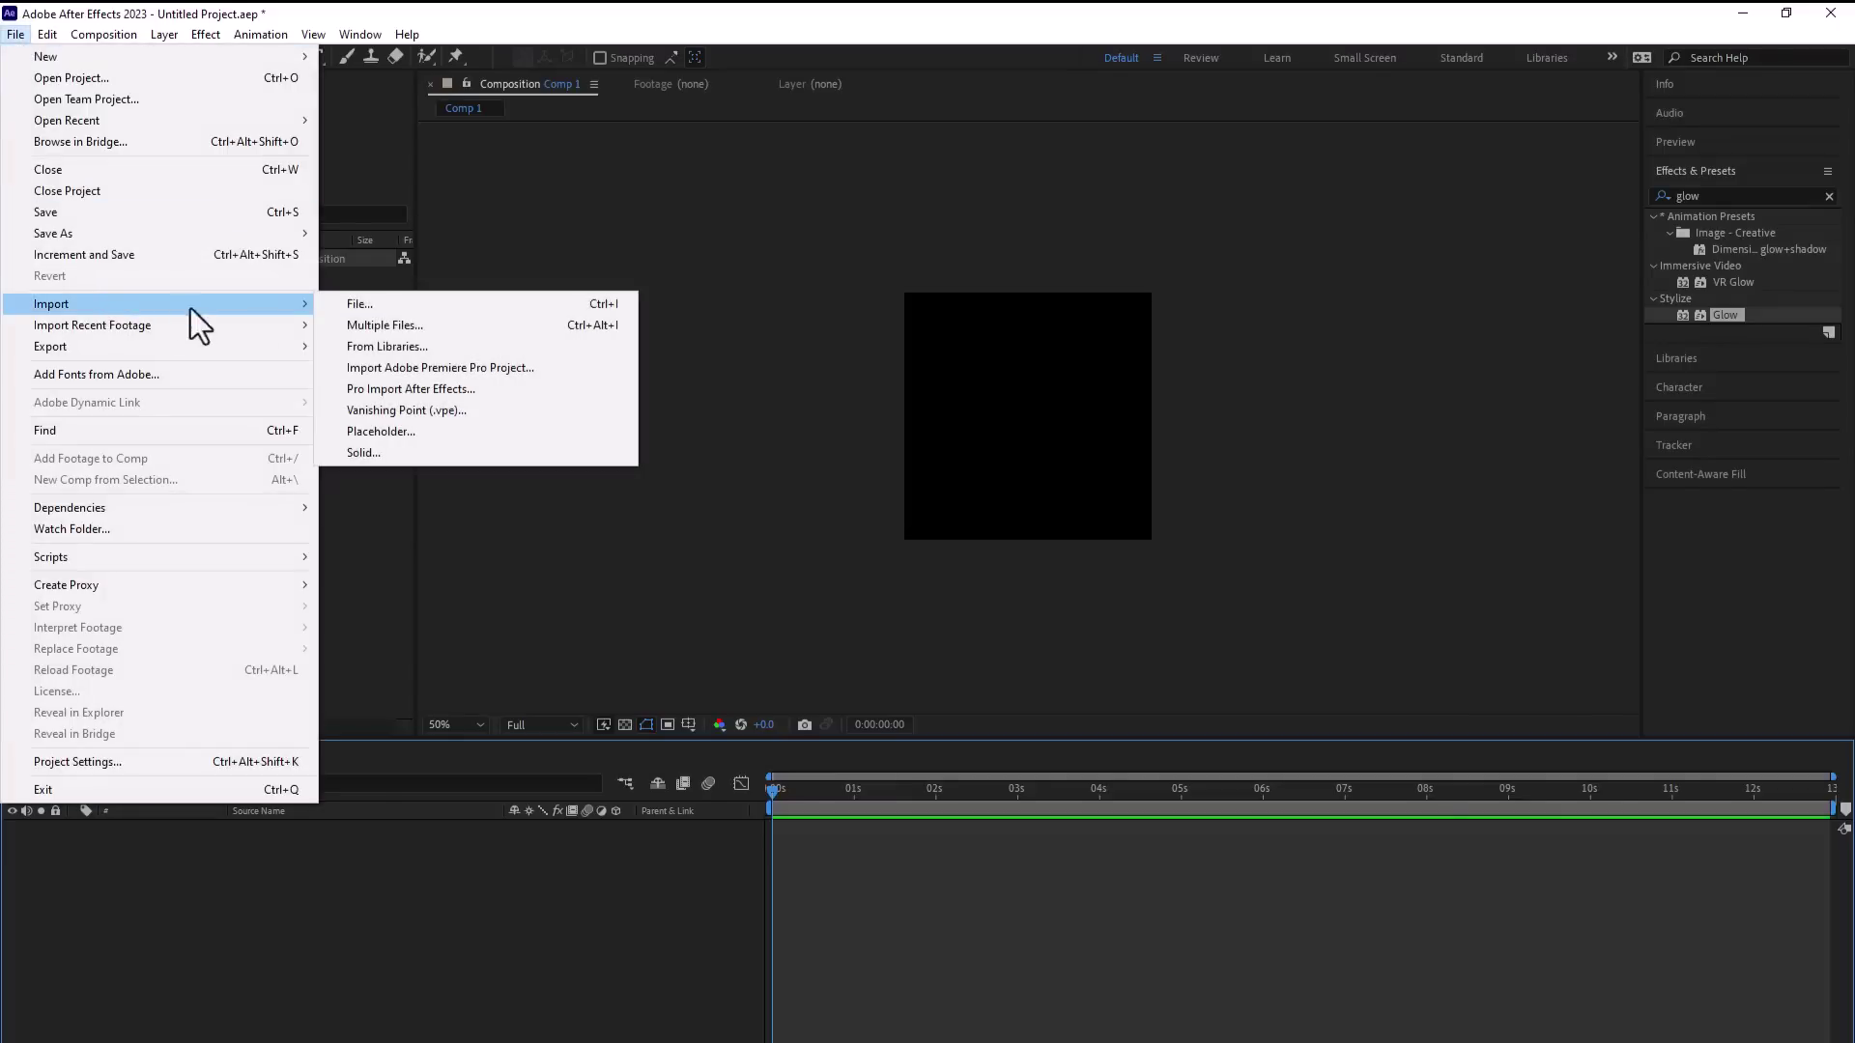
left_click(367, 314)
scroll(1507, 829, "down", 5)
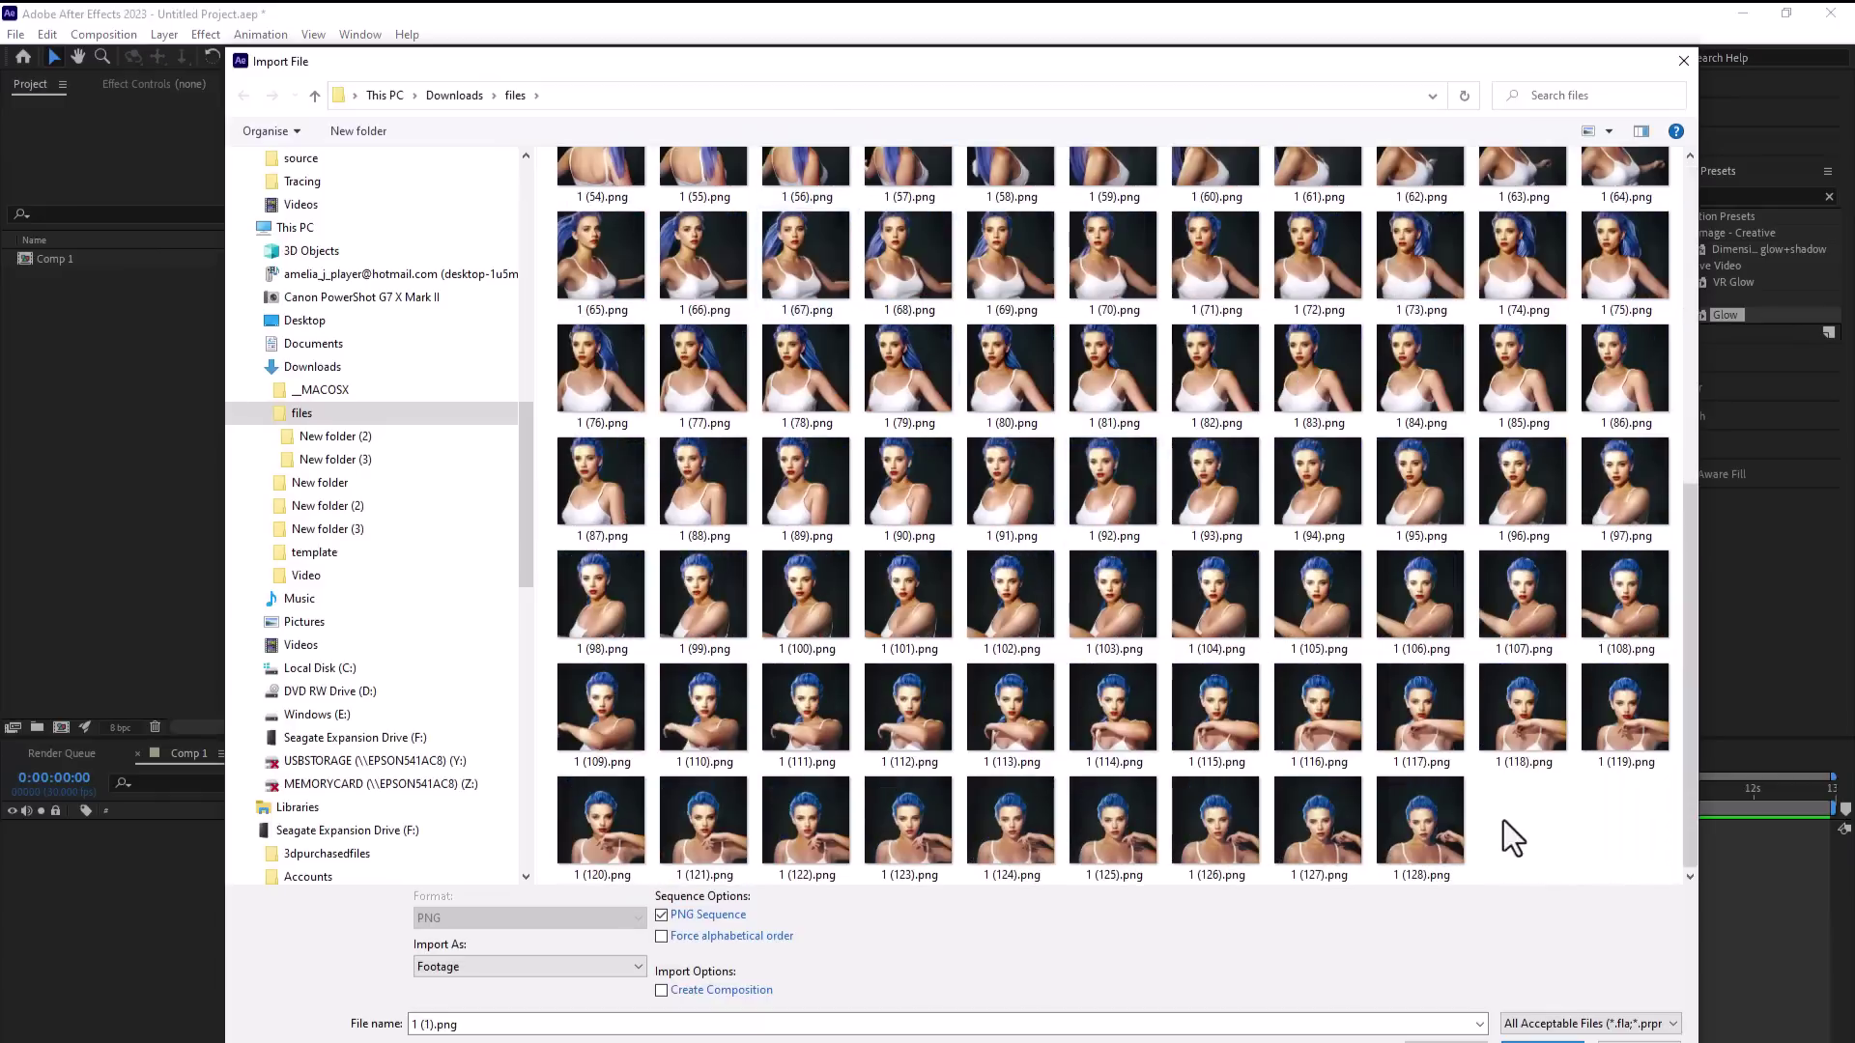
left_click(1423, 816, "shift")
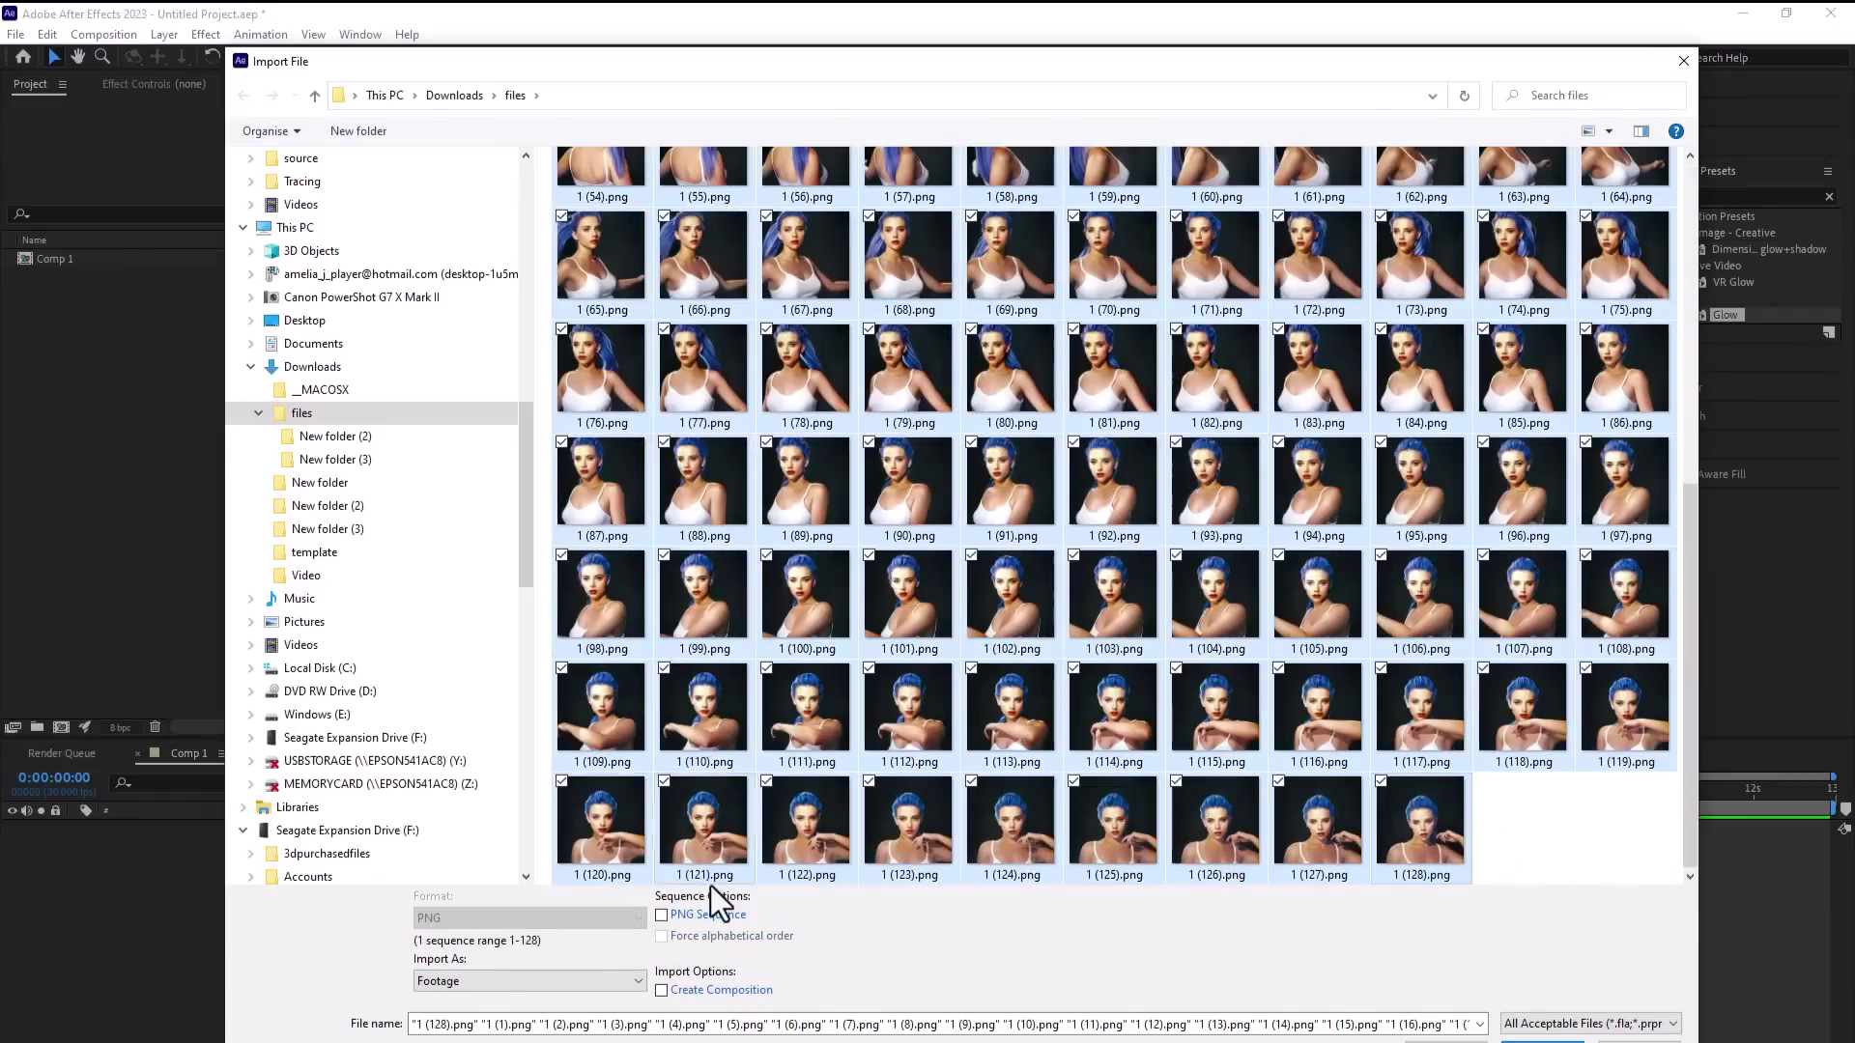
left_click(662, 915)
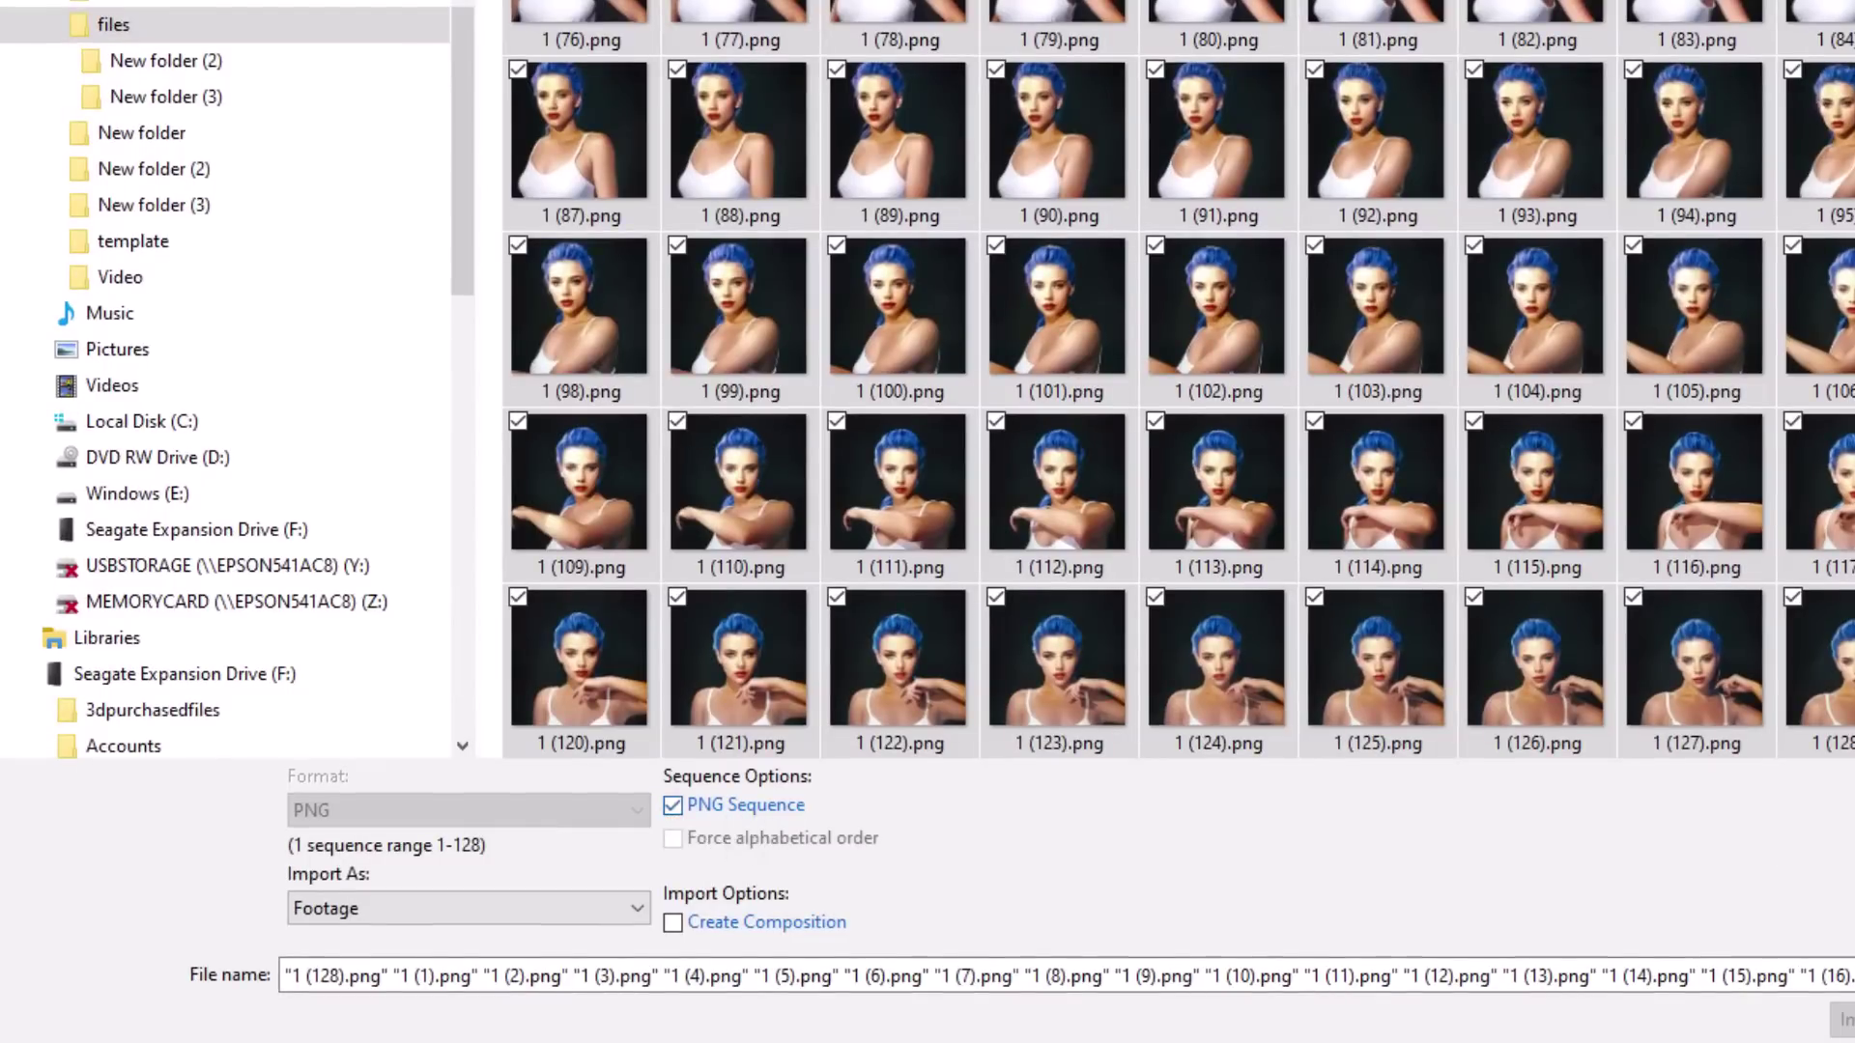
key("Return")
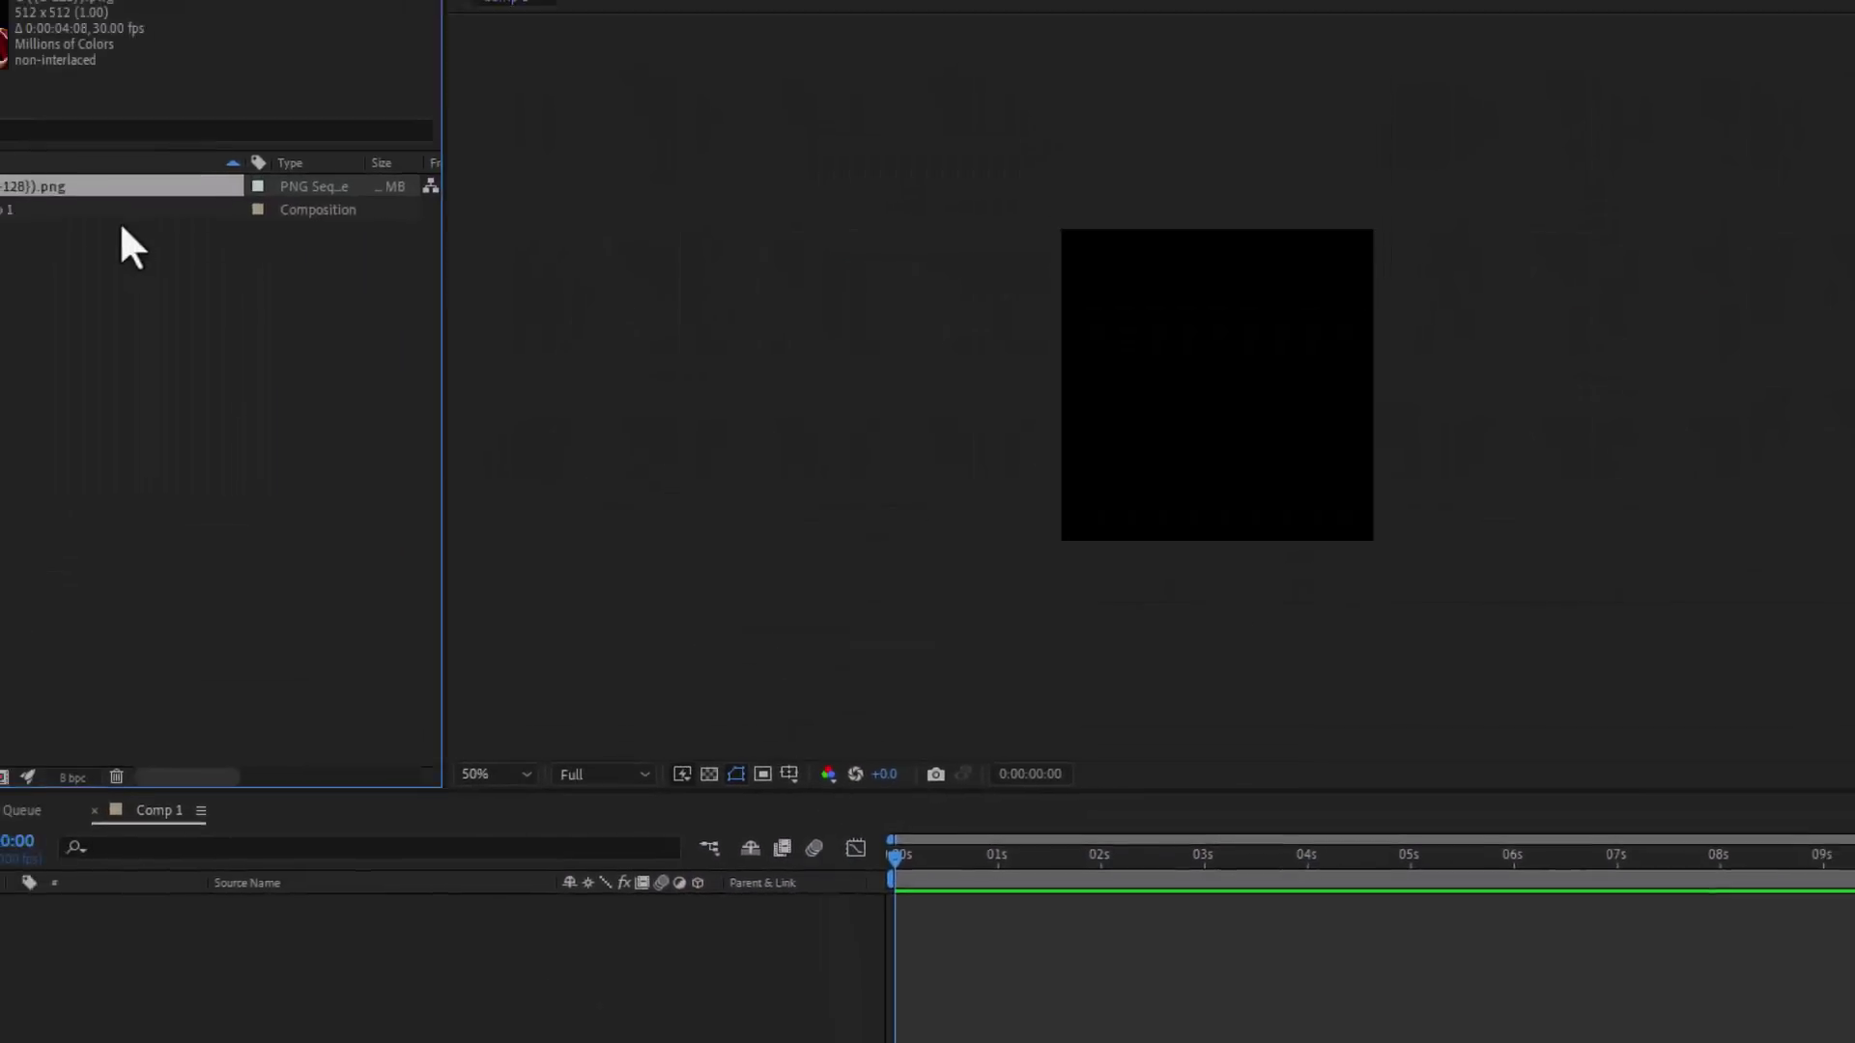
left_click_drag(77, 304, 205, 1014)
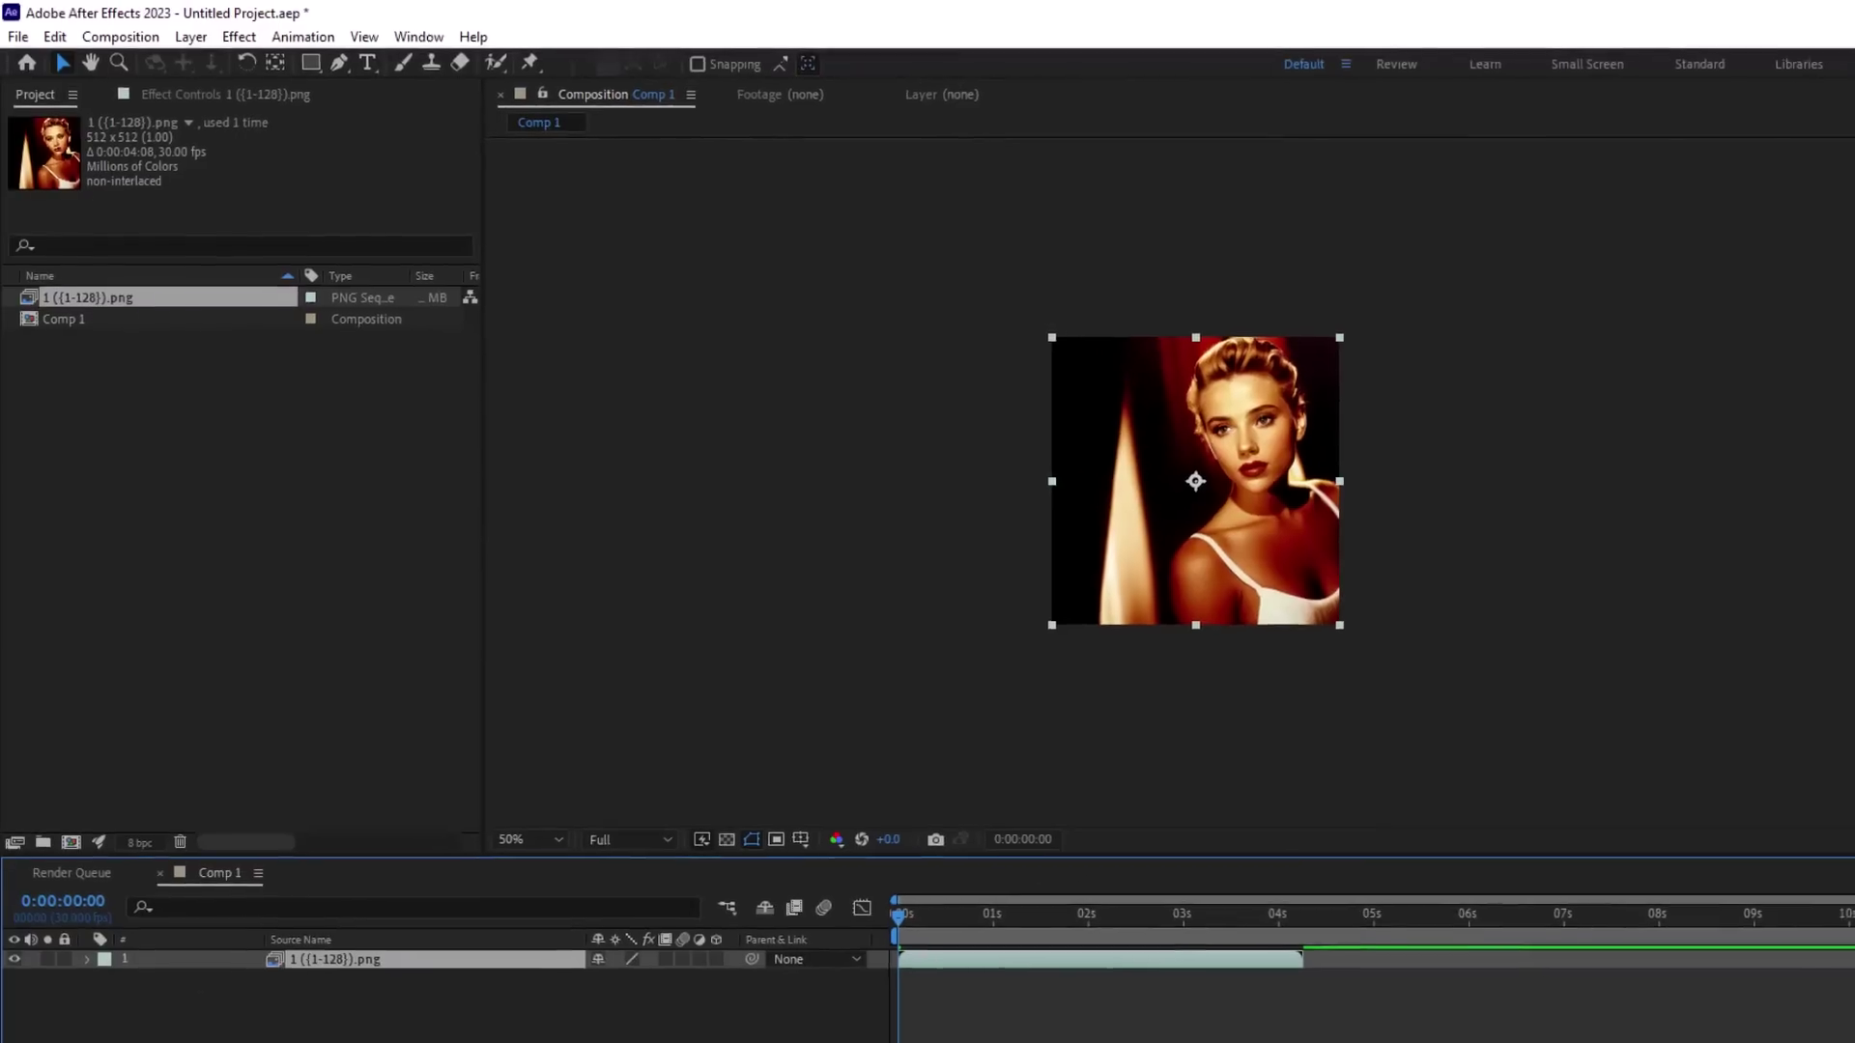
Trim the work area to the footage end, view at 100%, and scrub through the character's turn.
mouse_move(1833, 807)
left_mouse_down()
mouse_move(1637, 850)
mouse_move(1139, 881)
left_mouse_up()
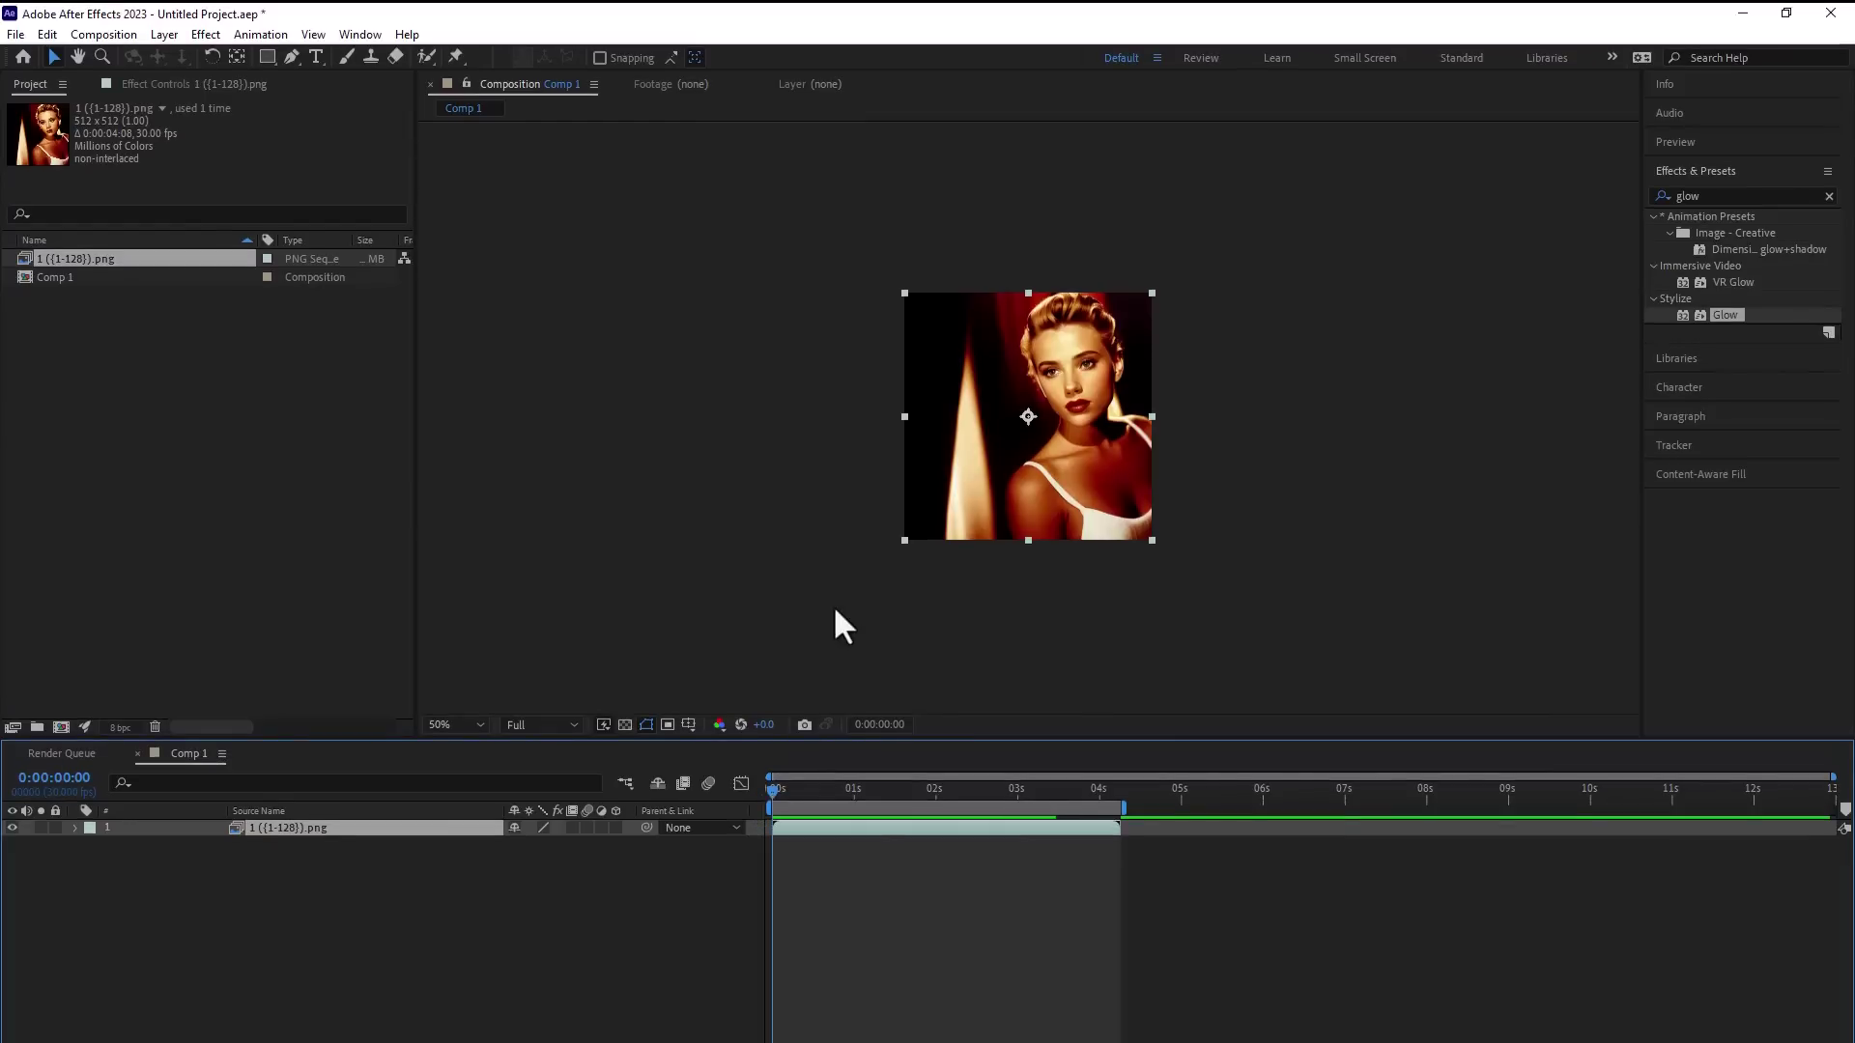
key("slash")
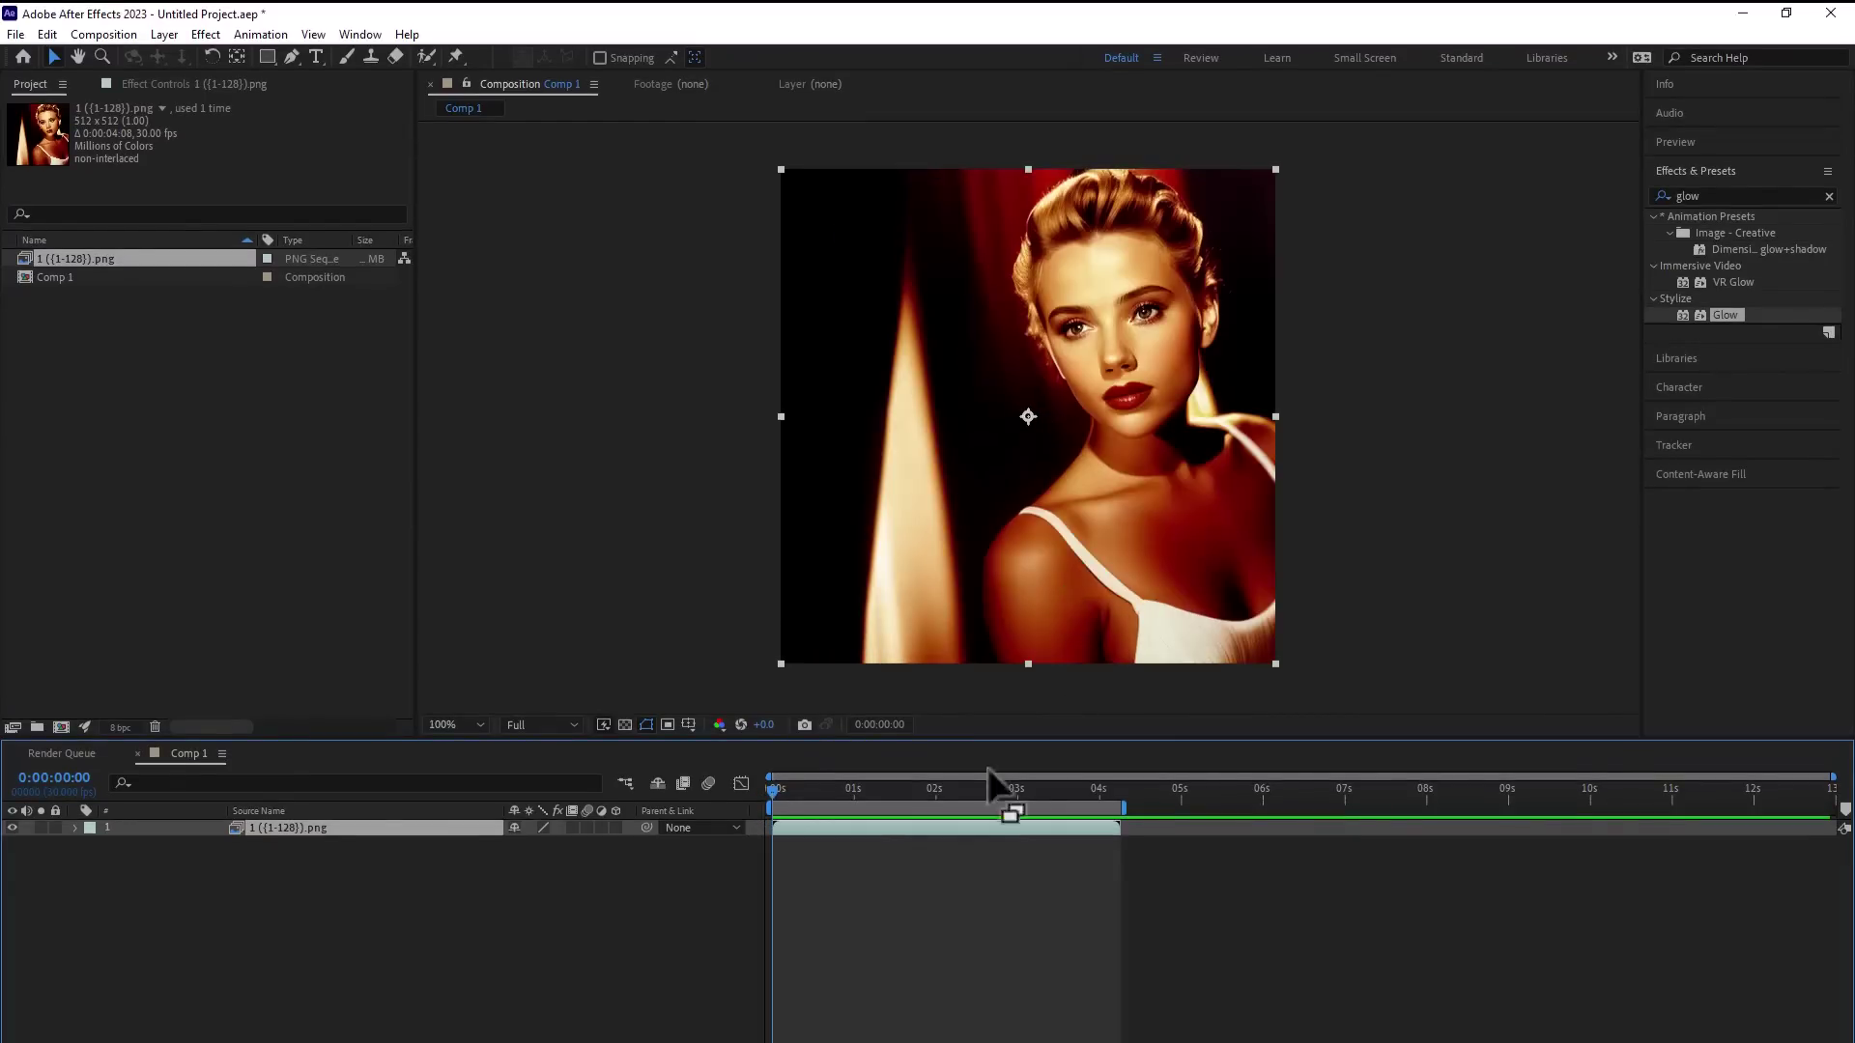
left_click_drag(965, 829, 960, 831)
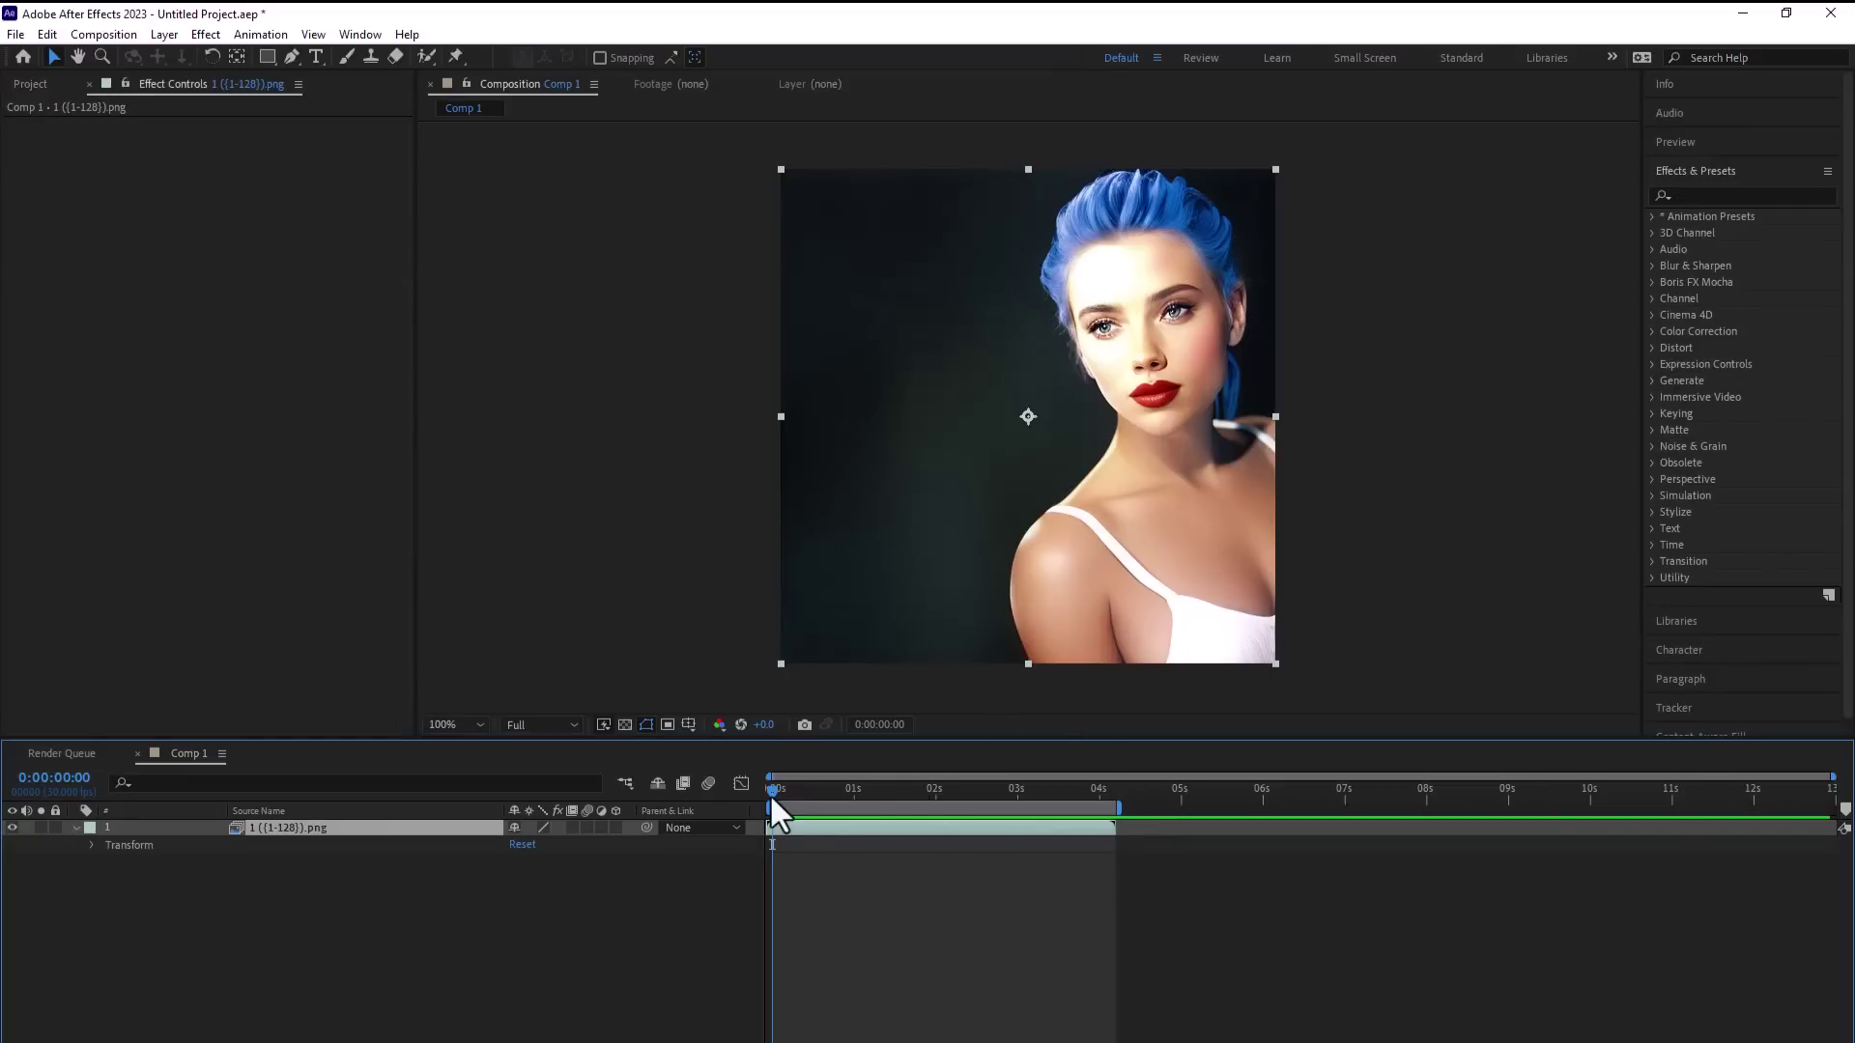
mouse_move(771, 795)
left_mouse_down()
mouse_move(959, 790)
mouse_move(768, 800)
left_mouse_up()
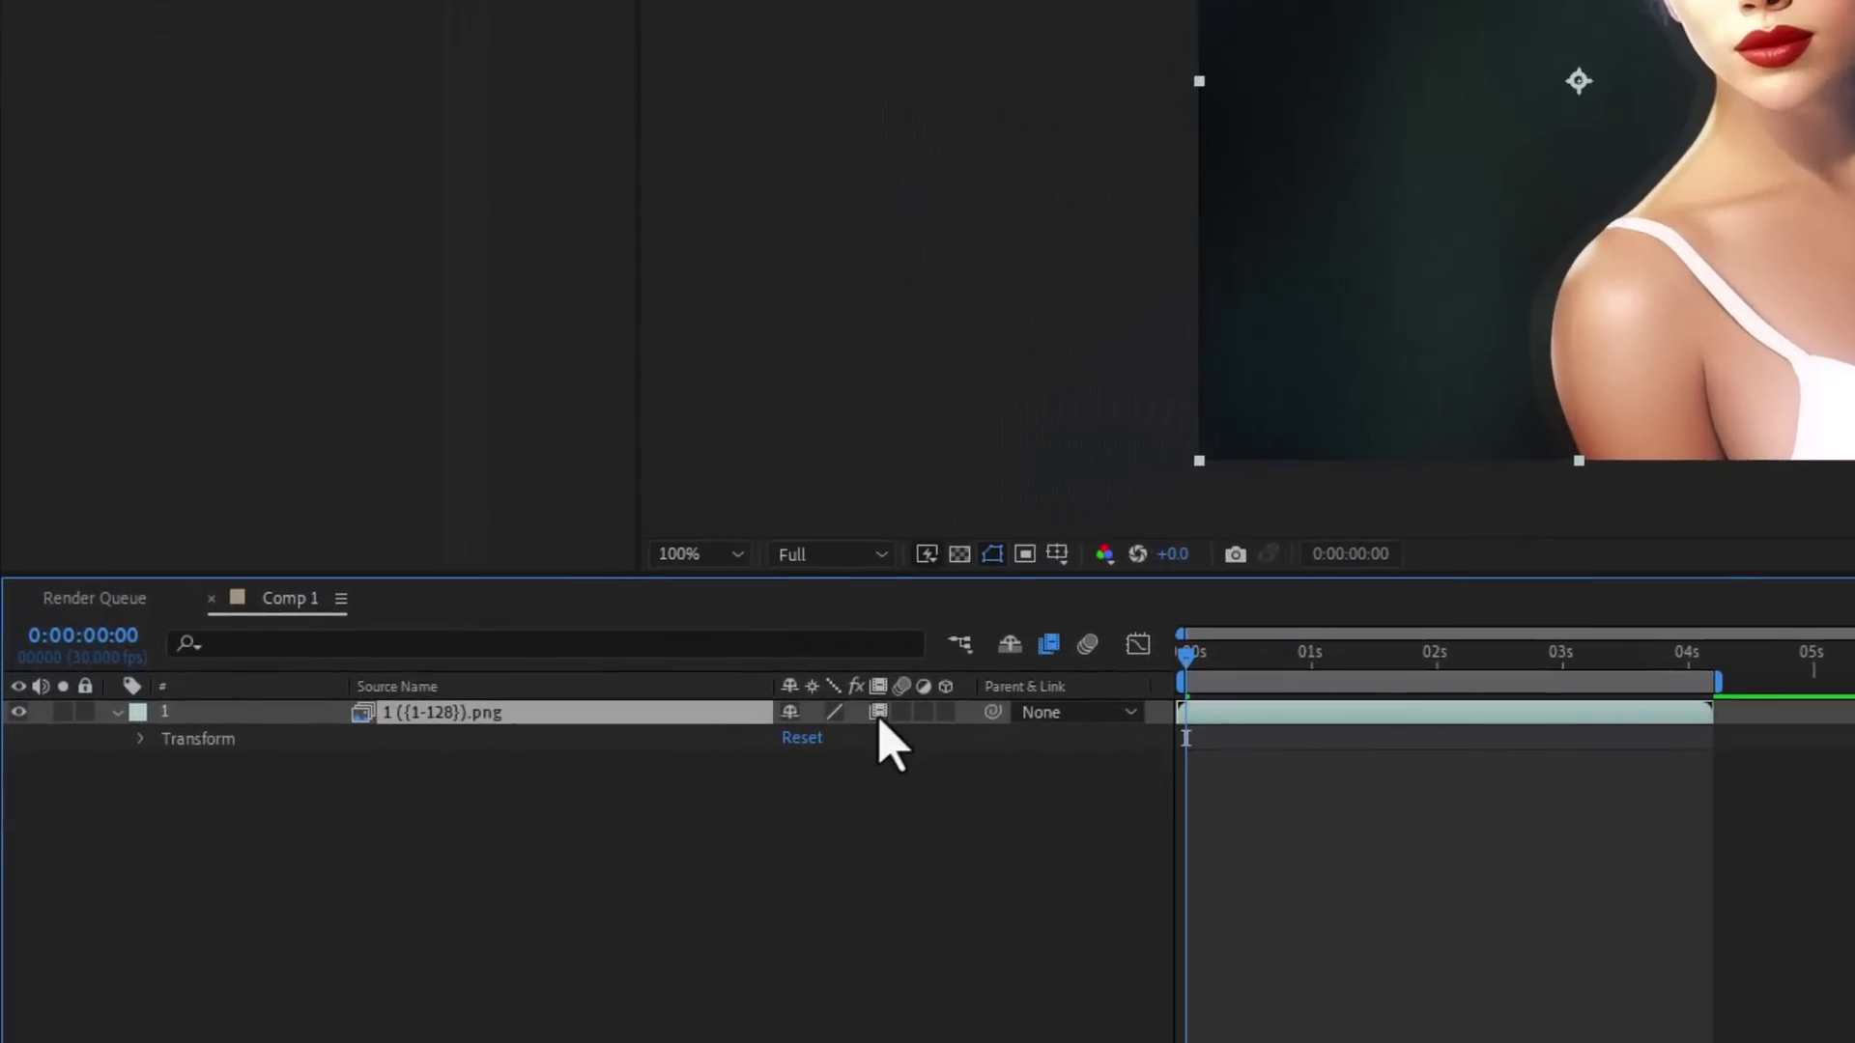
Turn on frame blending and apply Camera-Shake Deblur to the sequence layer.
left_click(764, 755)
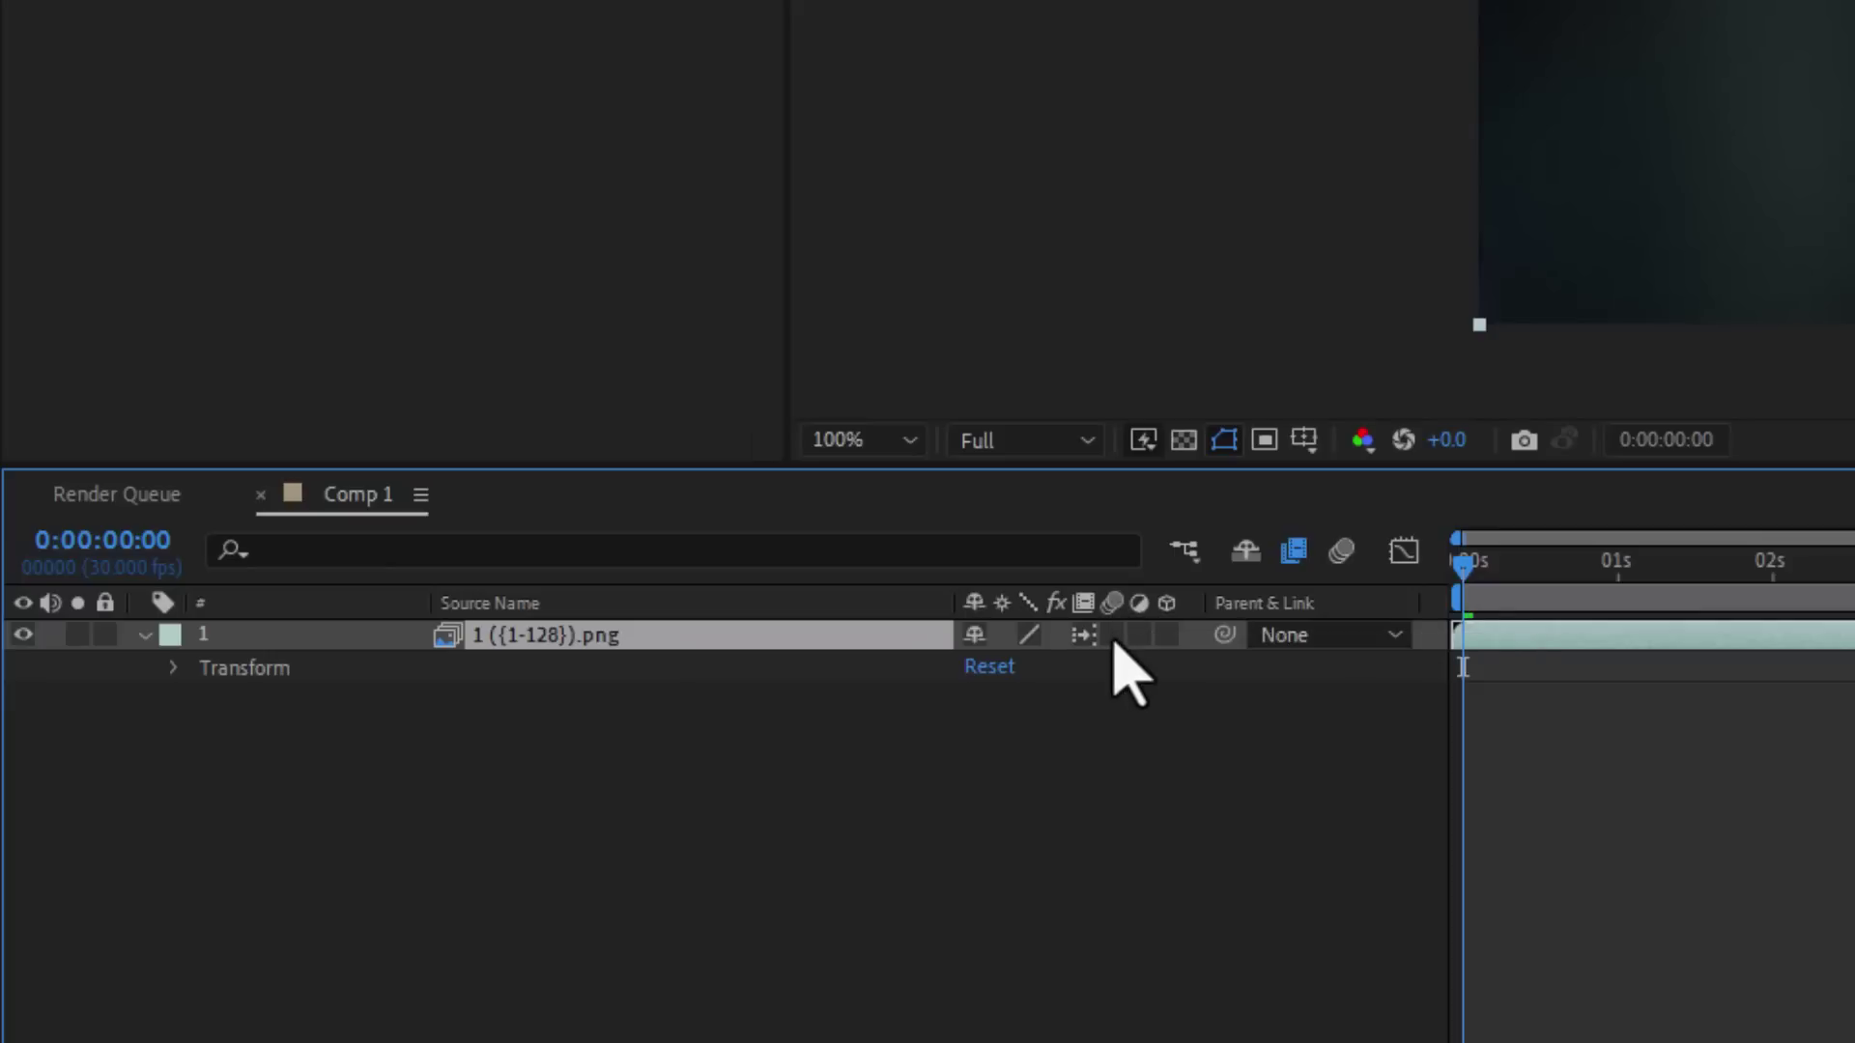
left_click(1707, 195)
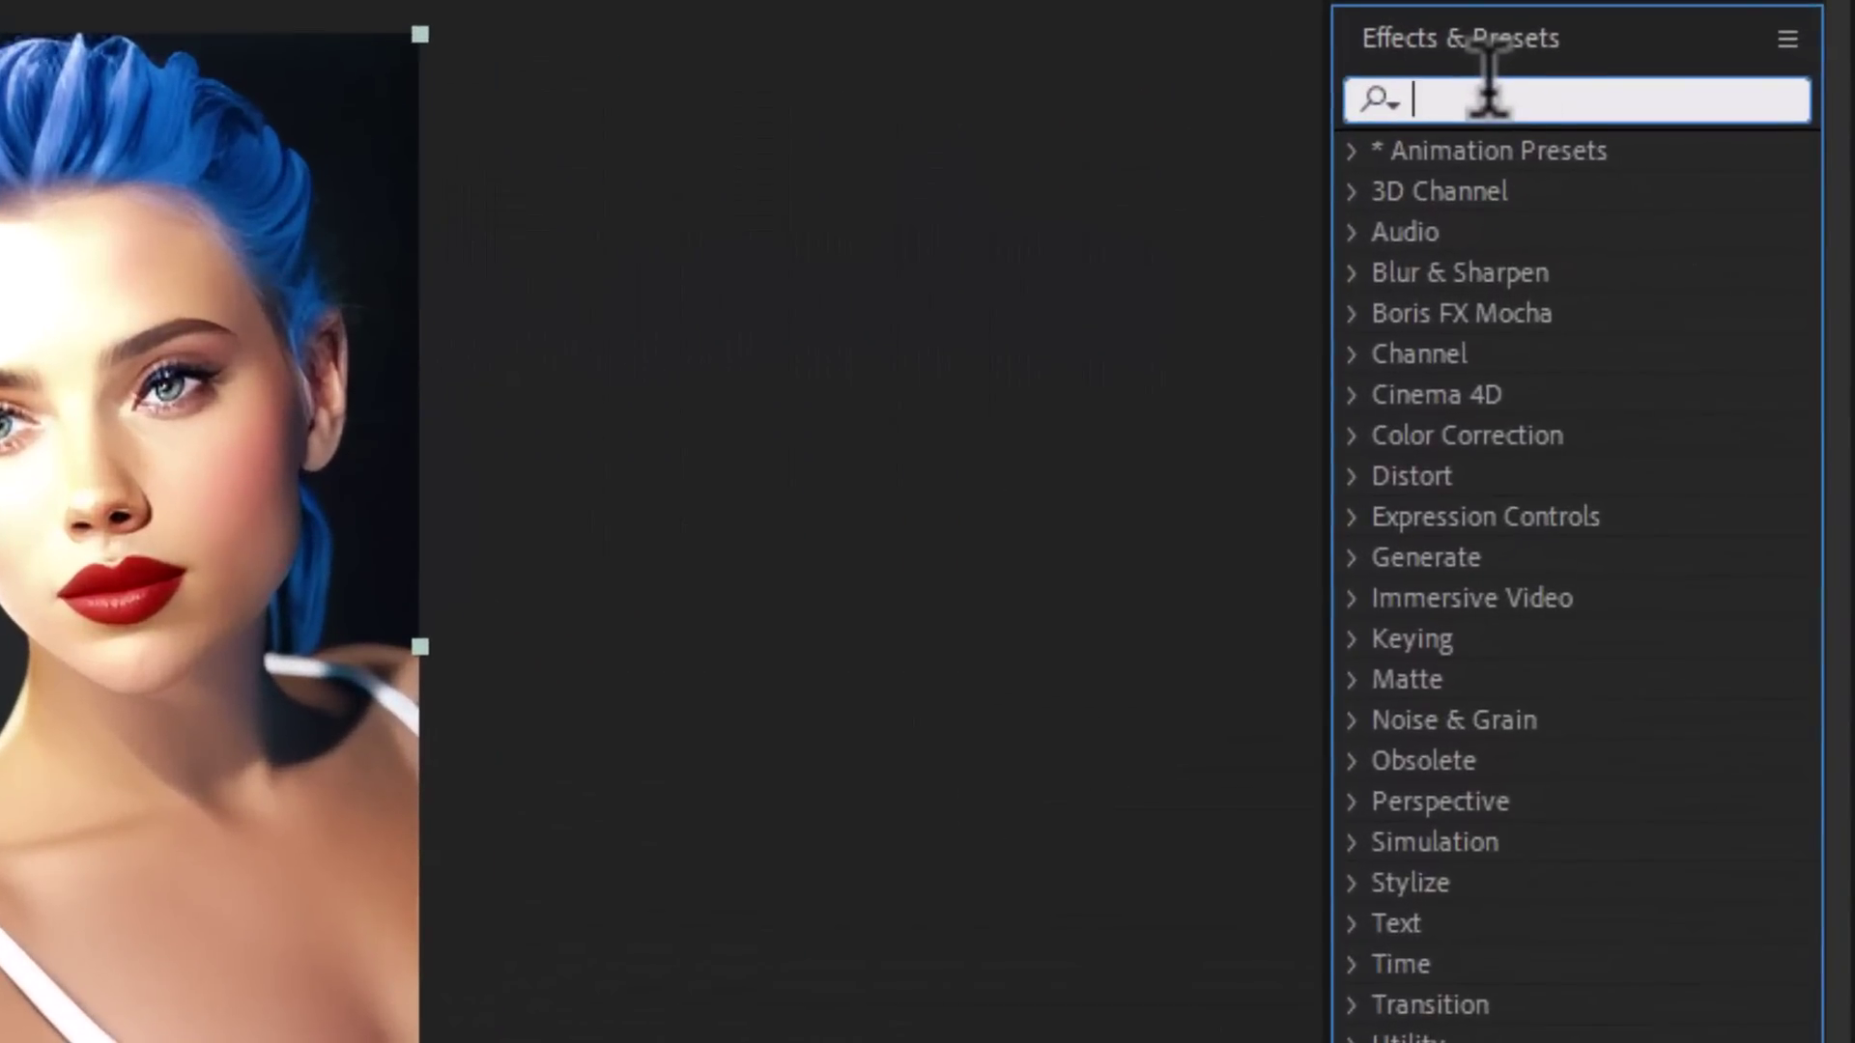
type("came")
left_click_drag(1483, 393, 119, 734)
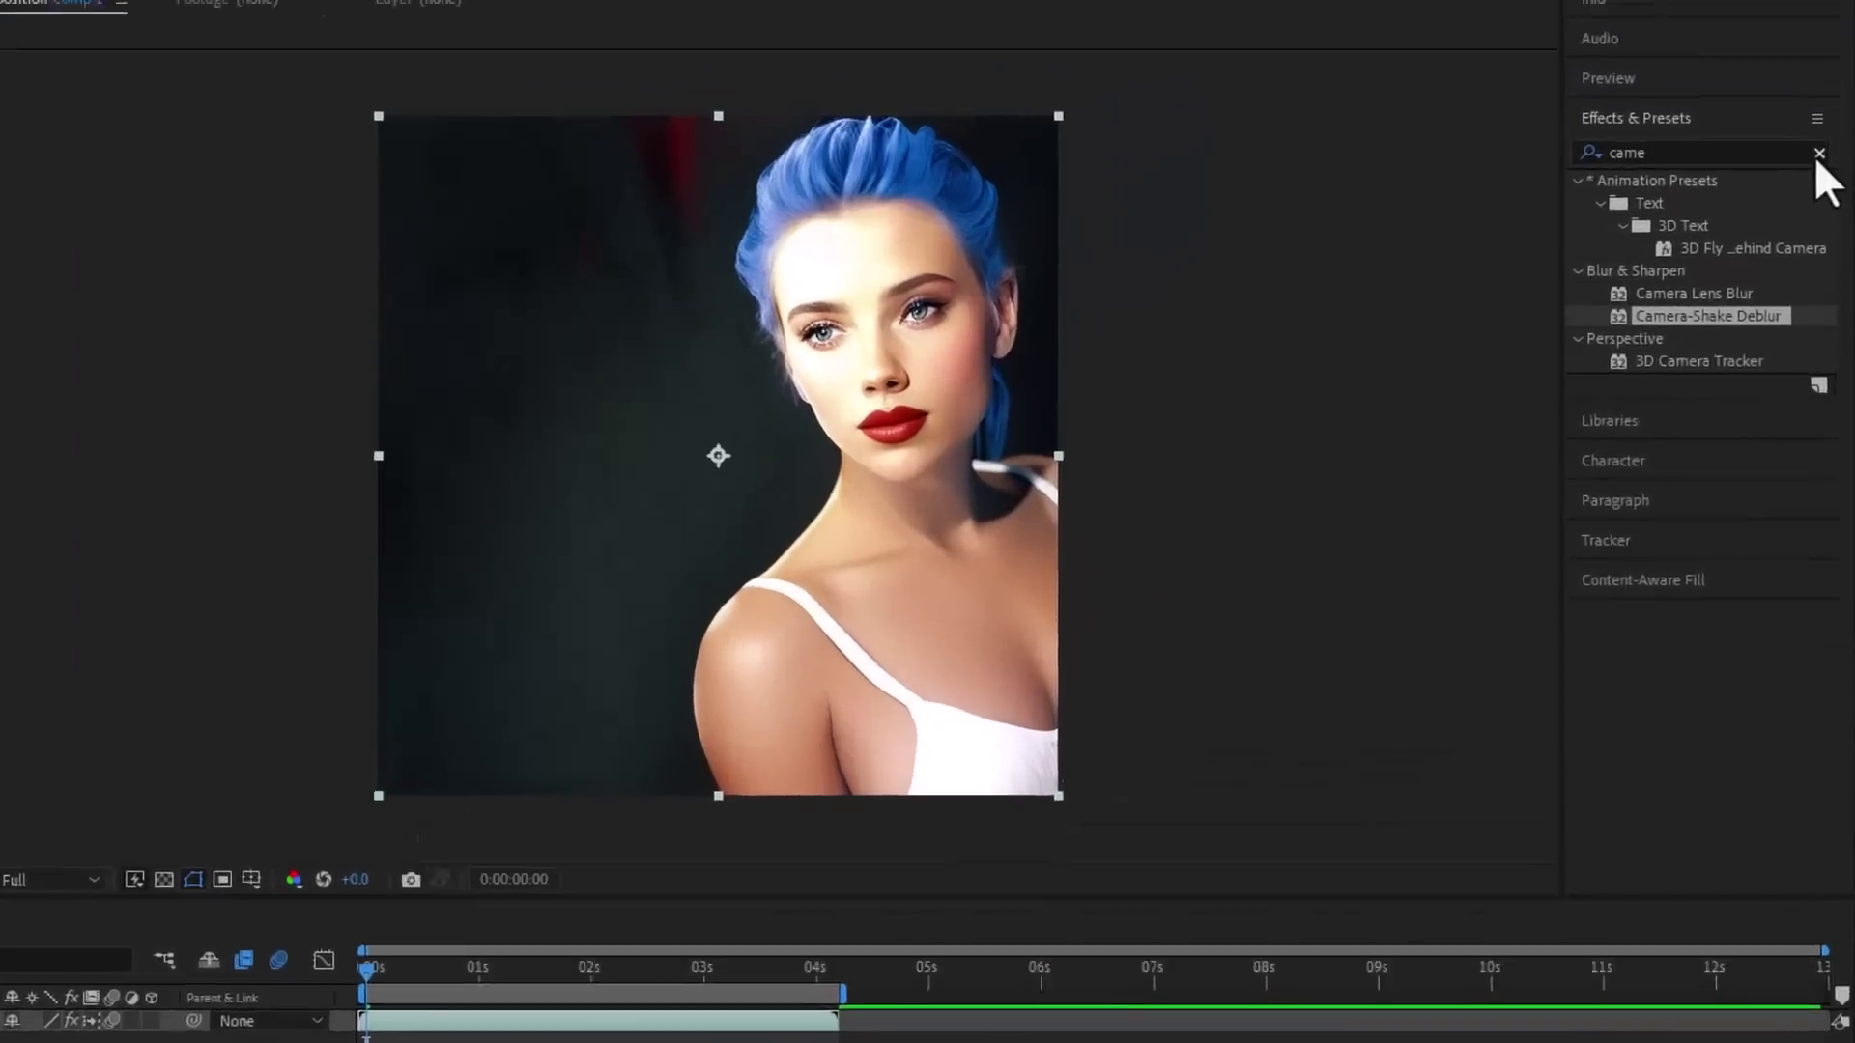
Apply Pixel Motion Blur to the layer and expand its Effects properties.
left_click(1826, 44)
type("pixel")
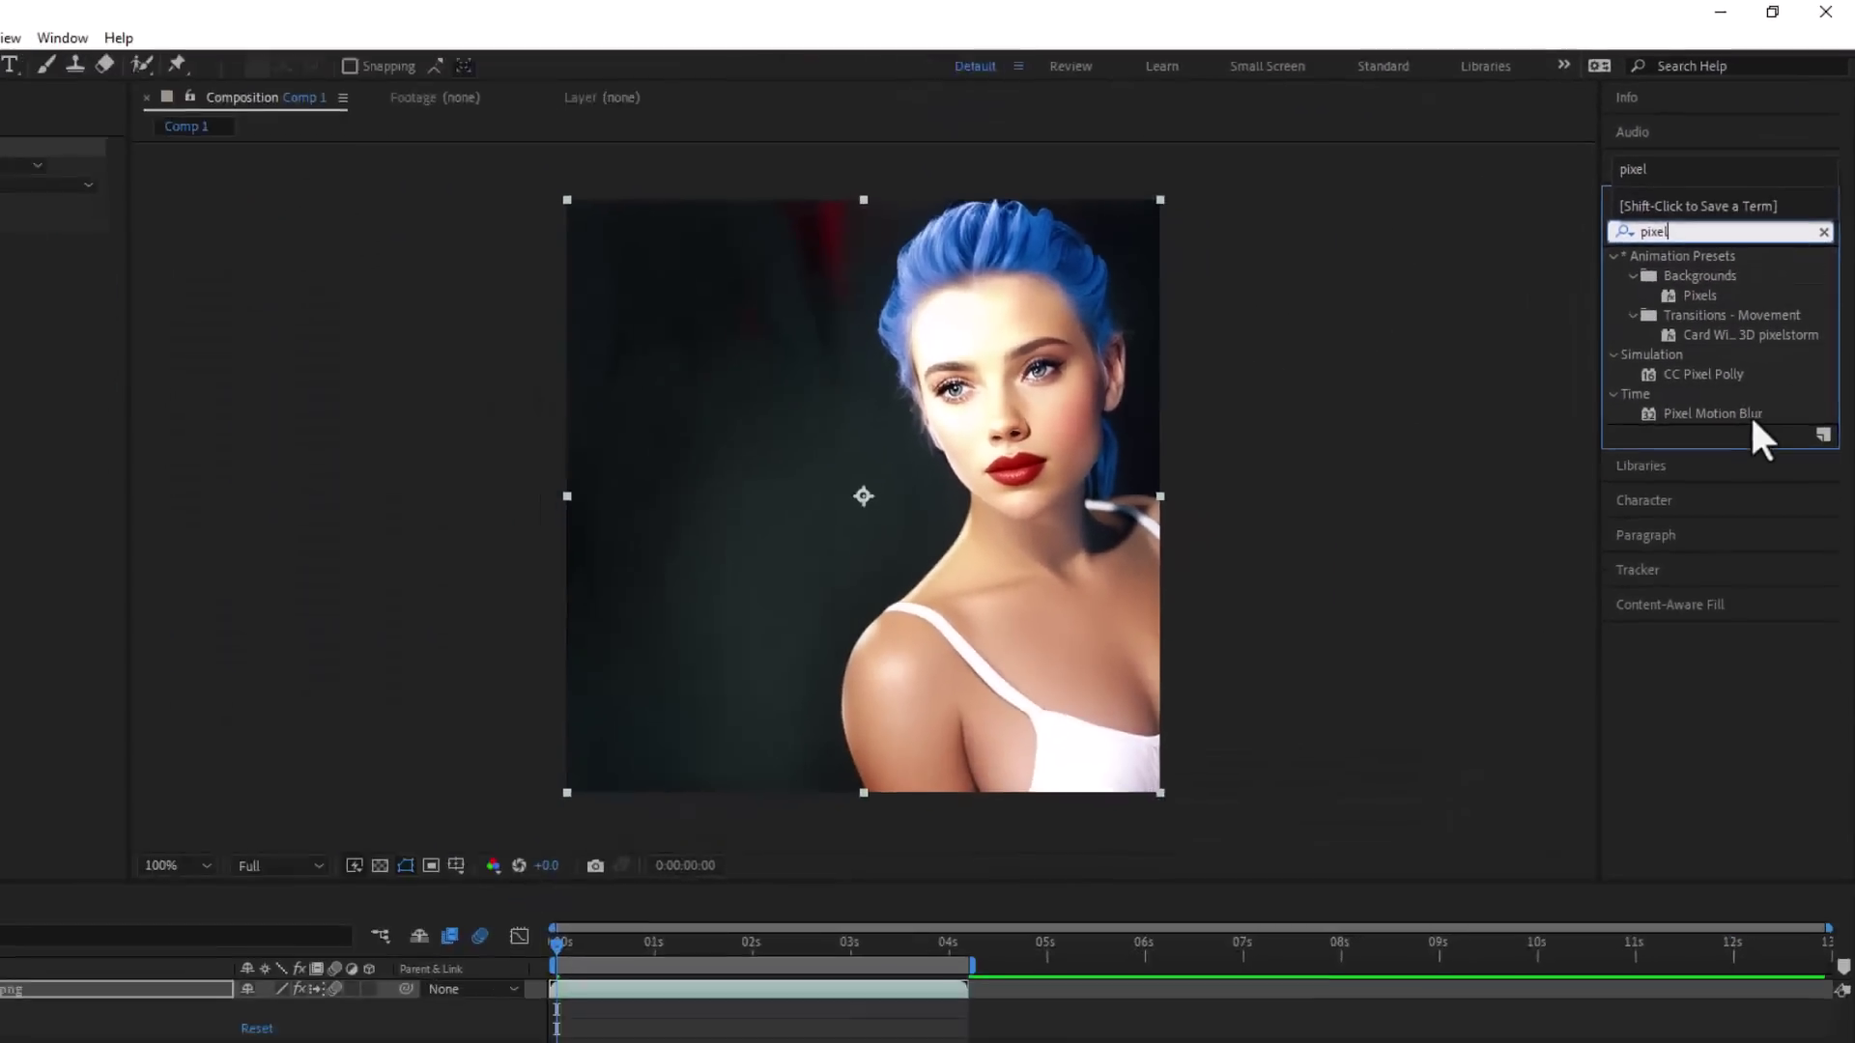
left_click_drag(1619, 684, 0, 1042)
left_click_drag(348, 855, 349, 856)
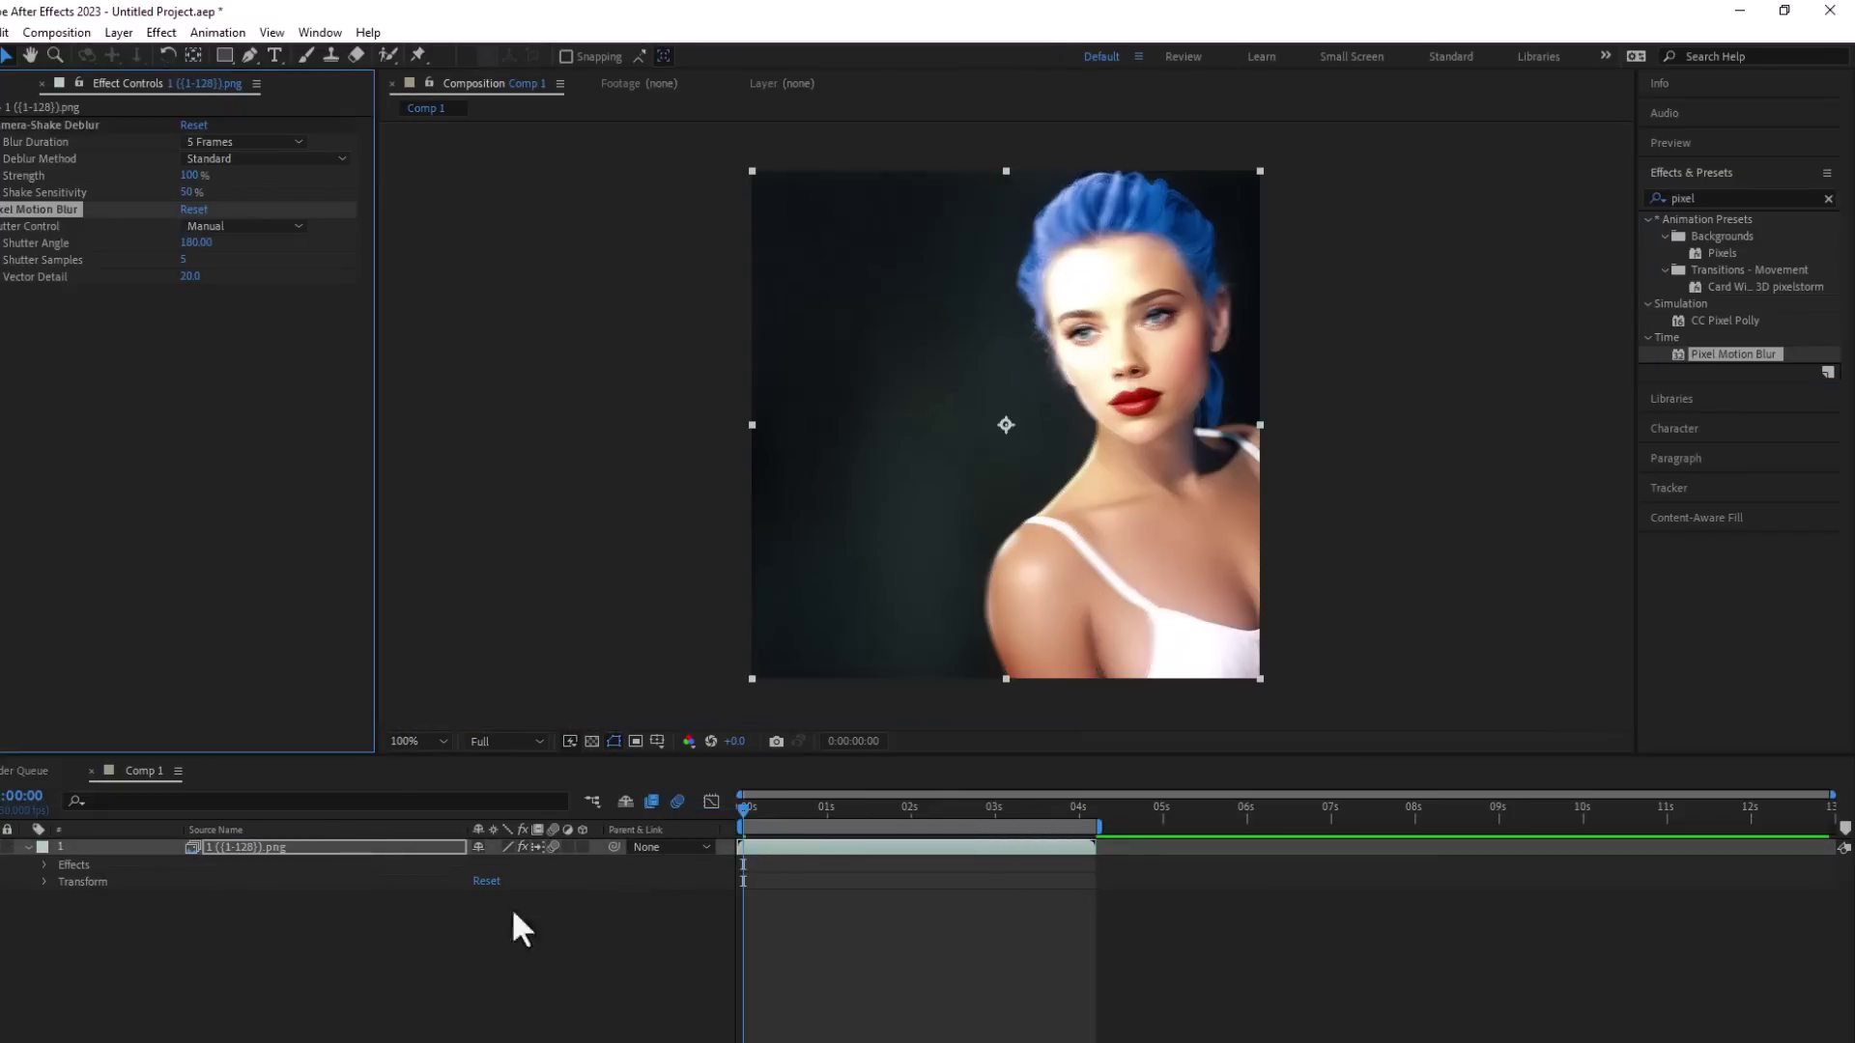
left_click(43, 869)
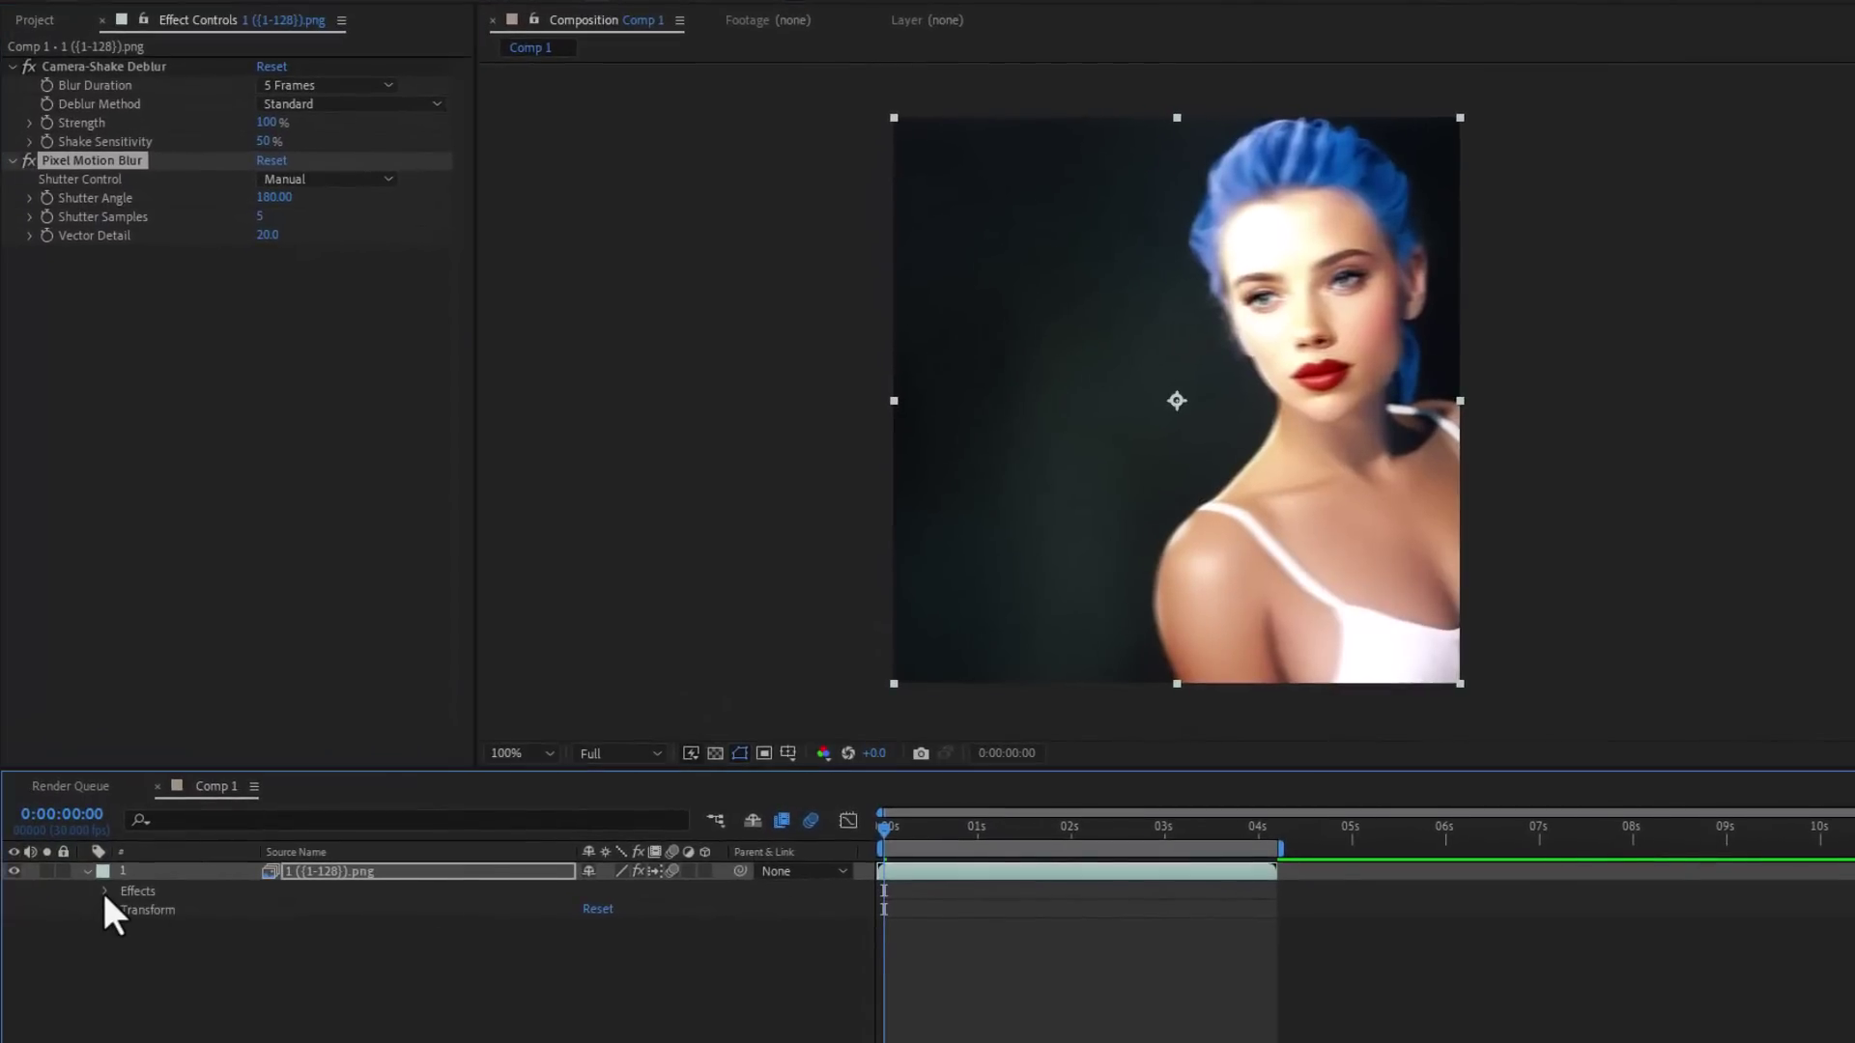
left_click(105, 893)
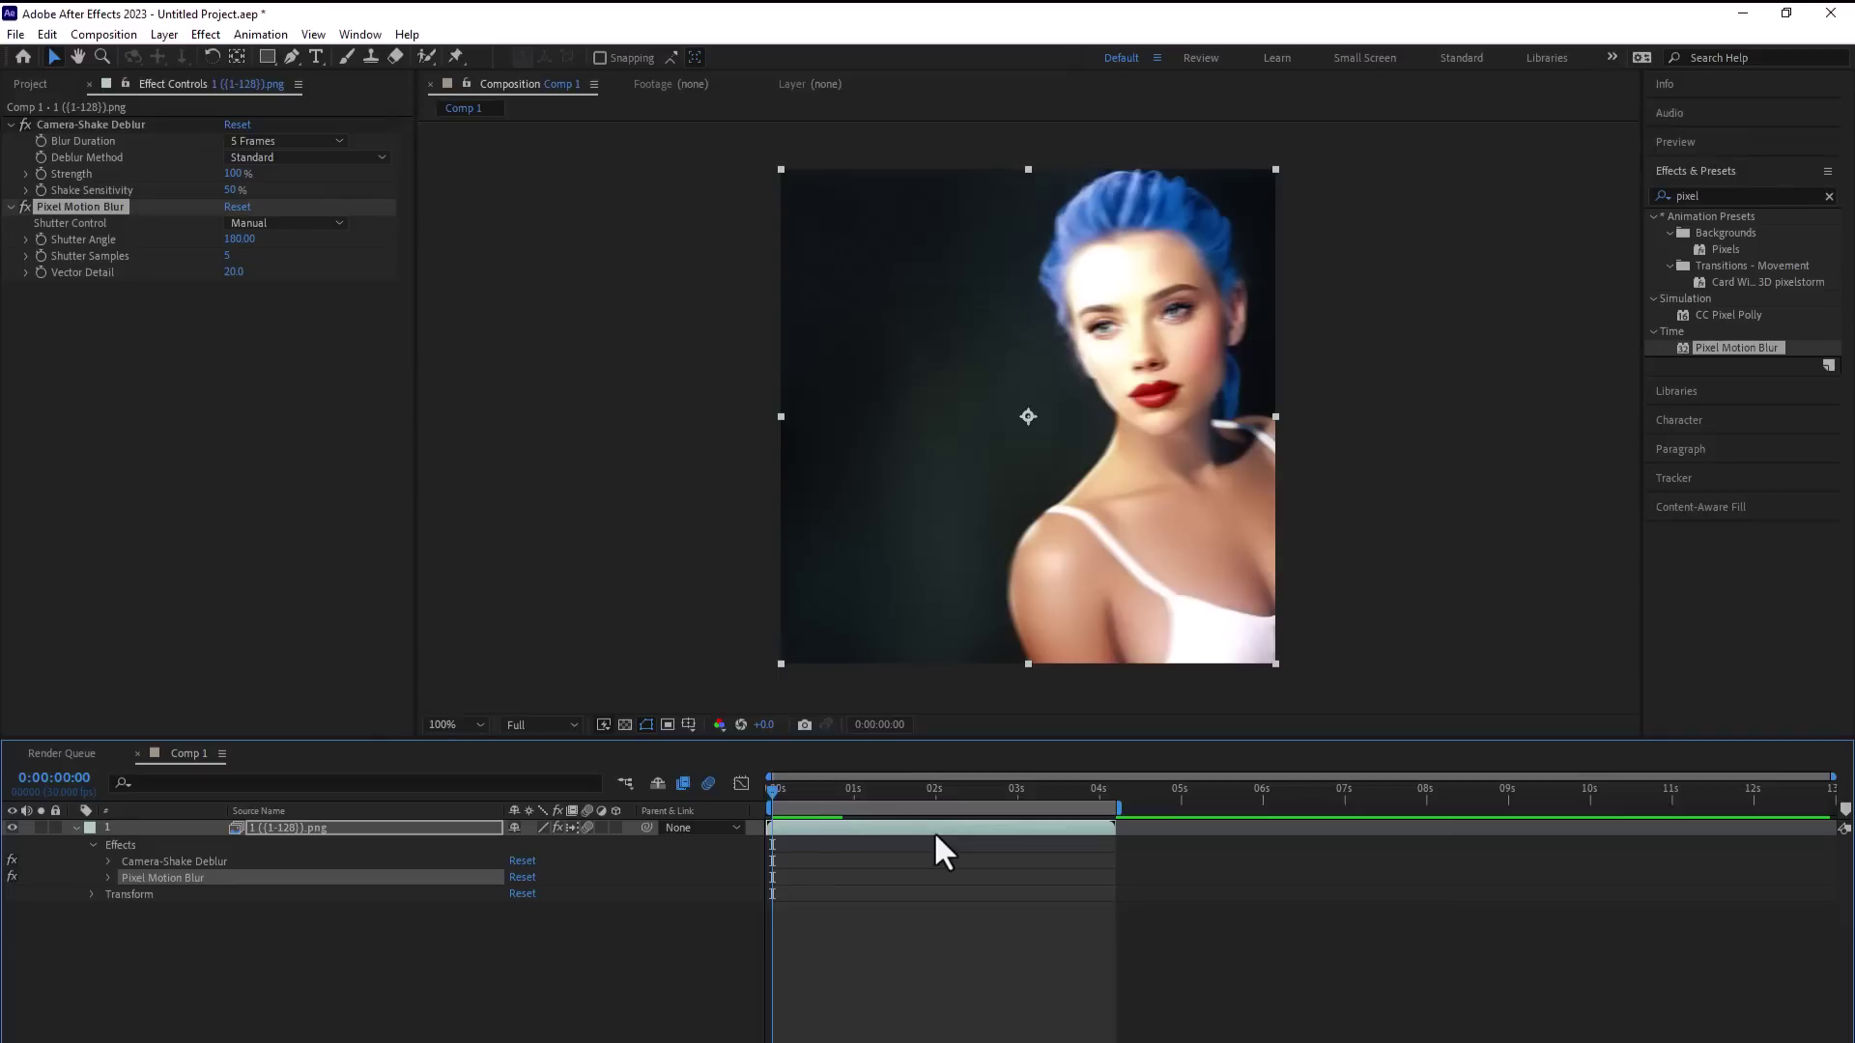
Preview Comp 1 to watch the effect-smoothed restyled character sequence play back.
key("space")
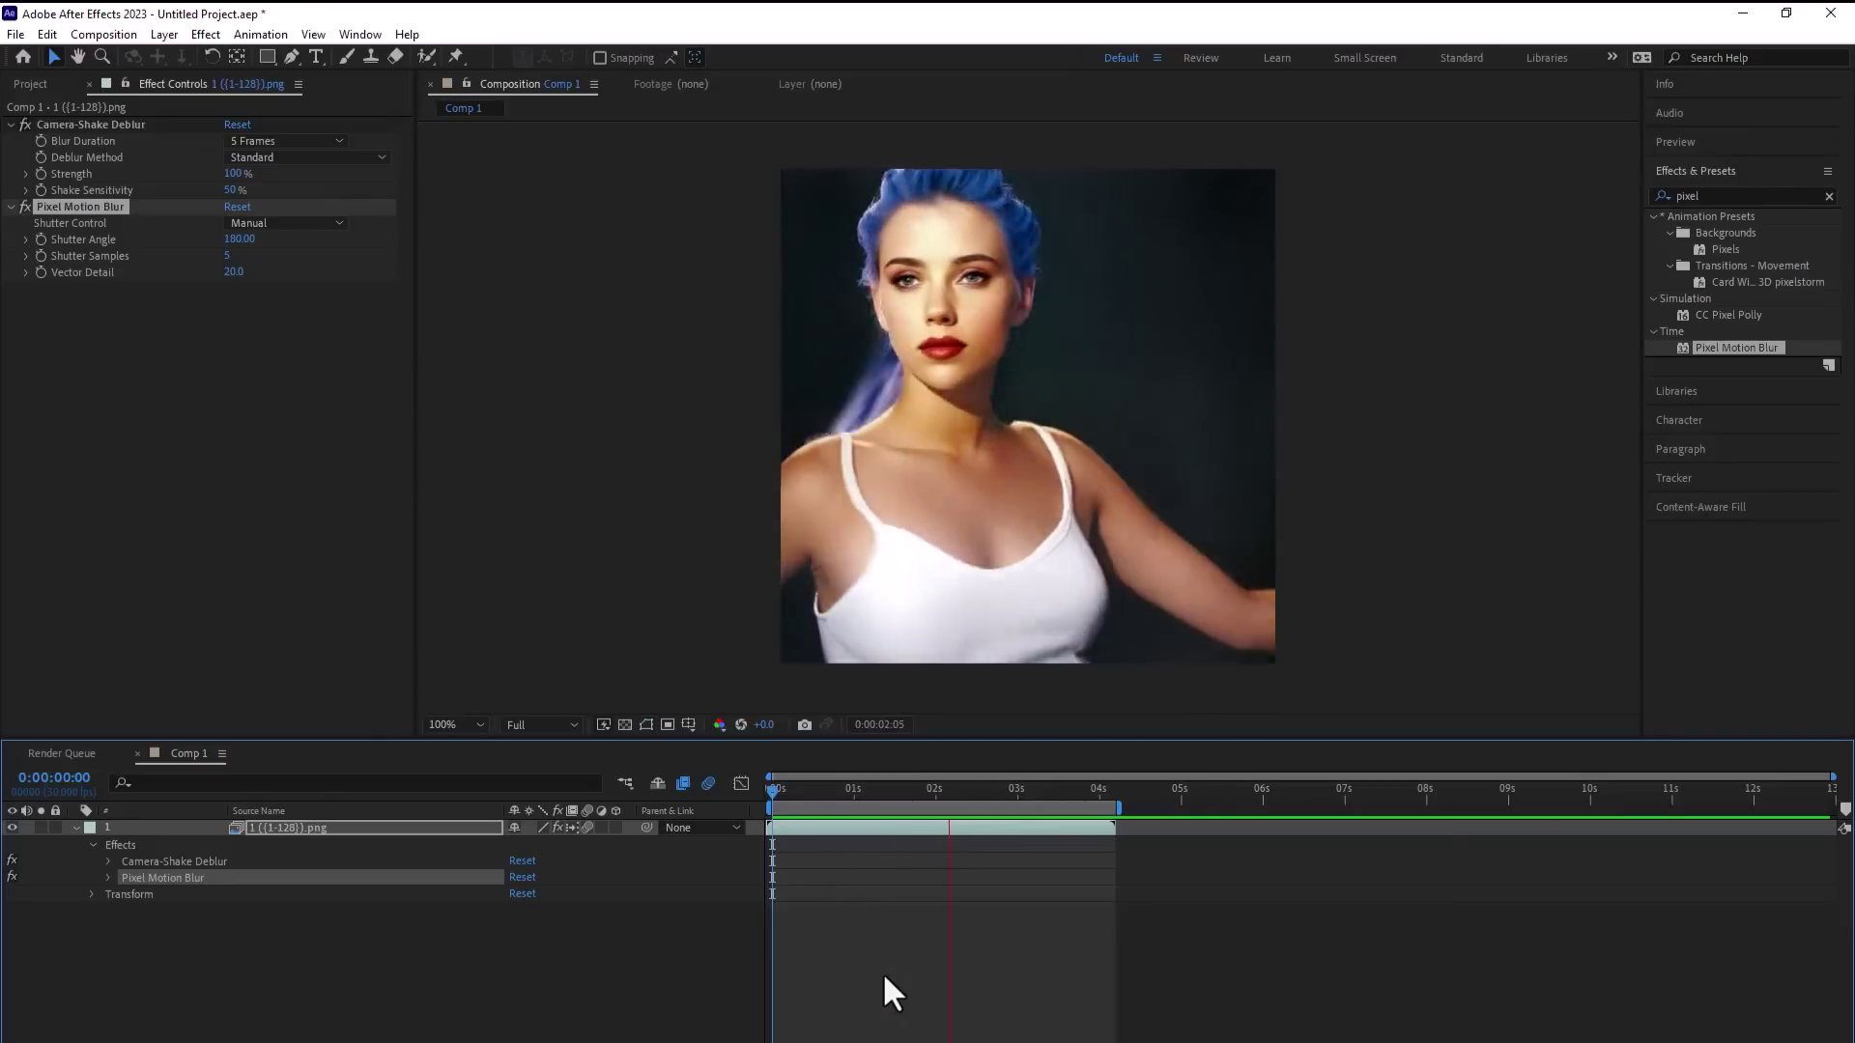